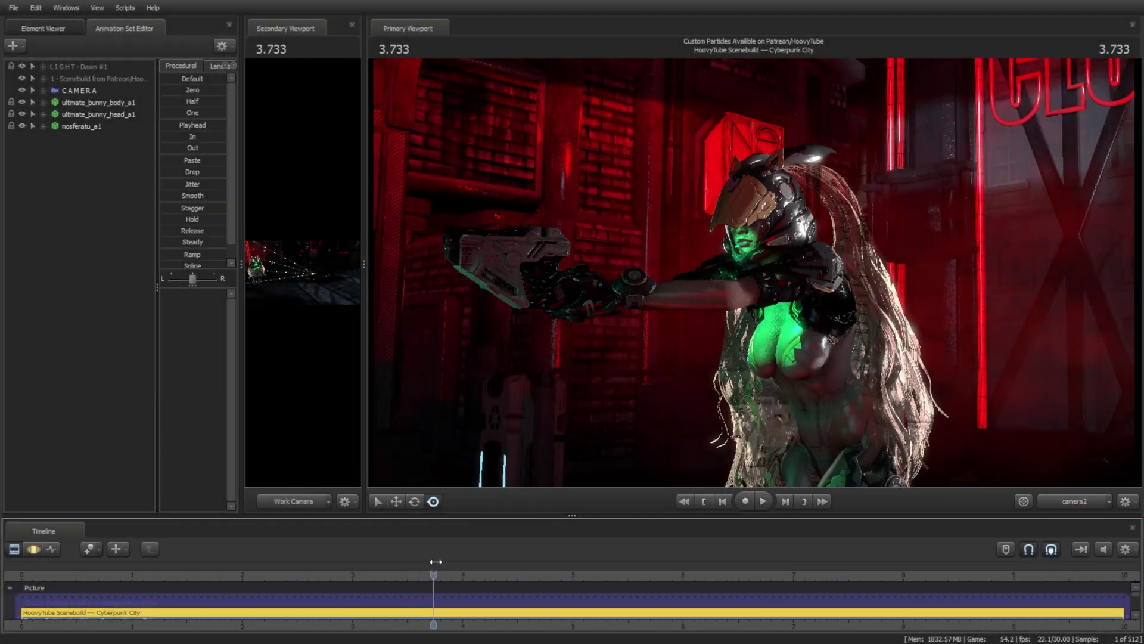
# Scrub the Cyberpunk City scene to 3.900, where she aims her pistol, and show the Windows menu
pyautogui.moveTo(436, 562)
pyautogui.mouseDown()
pyautogui.moveTo(466, 563)
pyautogui.moveTo(451, 565)
pyautogui.mouseUp()
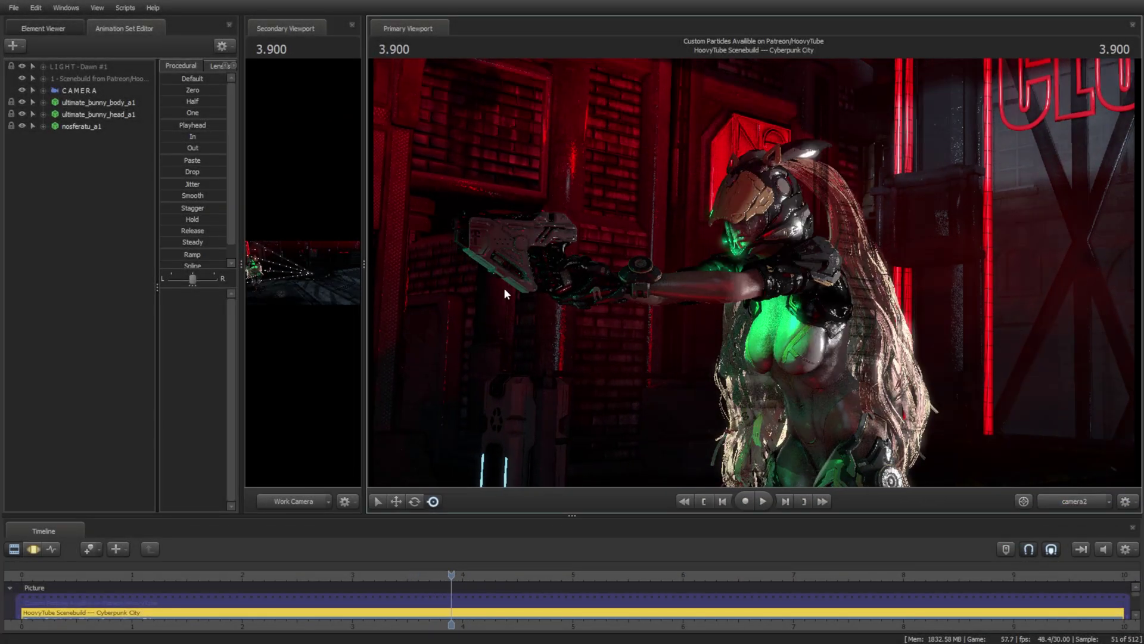
pyautogui.click(73, 8)
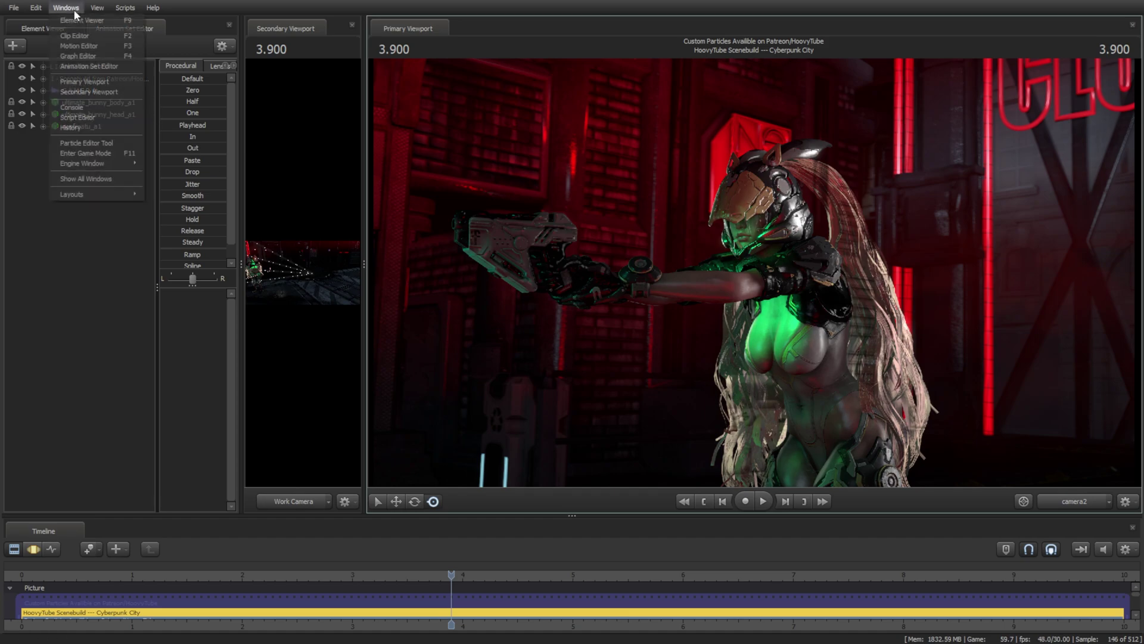
# In the Particle Editor, start a new file with a particle system named AA__Nosferatu-Shoot_A_25CM
pyautogui.click(94, 142)
pyautogui.click(11, 24)
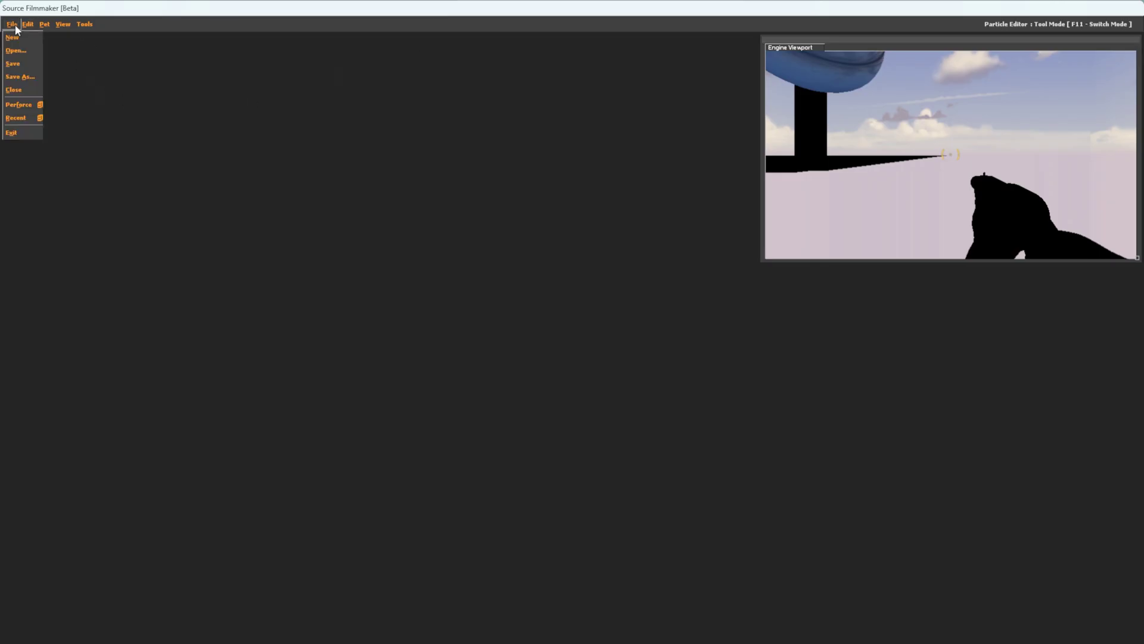
pyautogui.click(18, 35)
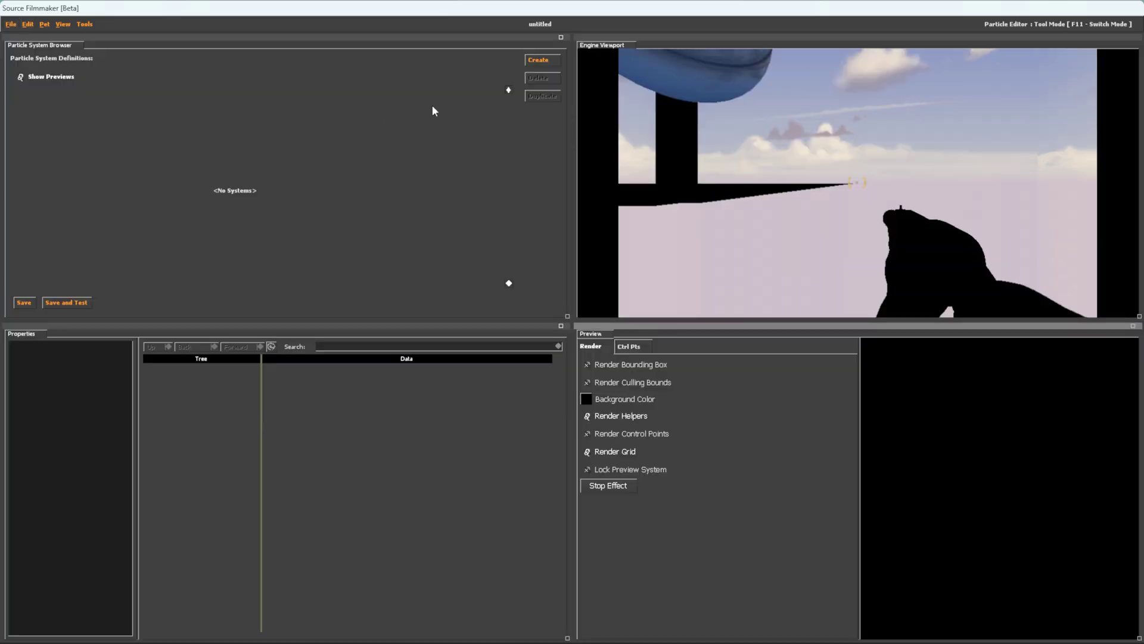
pyautogui.click(538, 61)
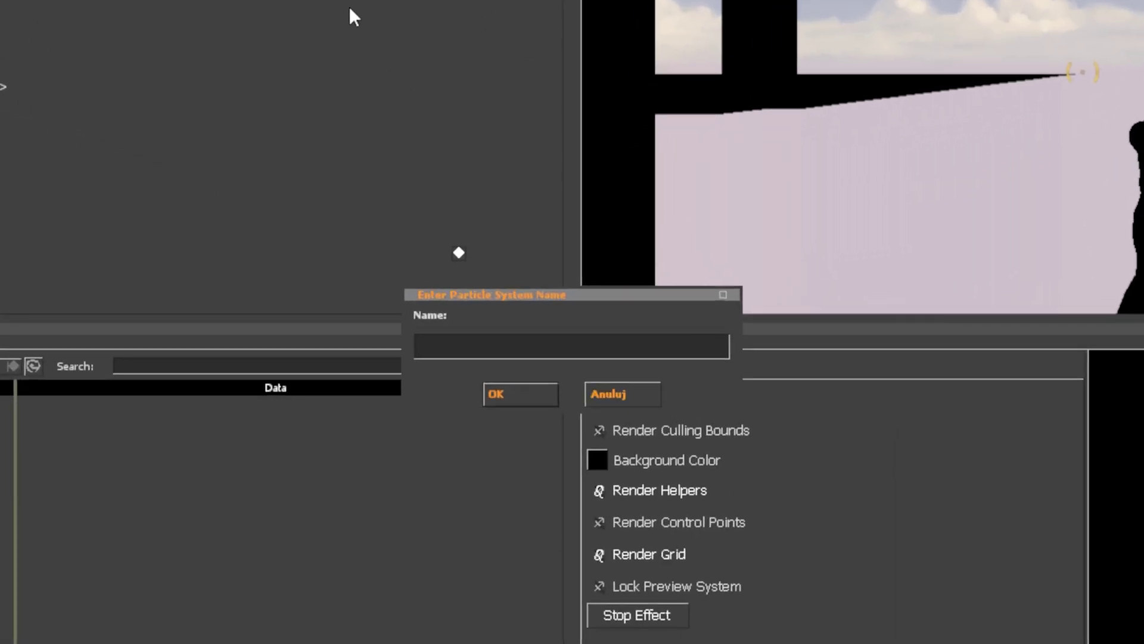
pyautogui.write('AA__Nosferatu-Shoot_')
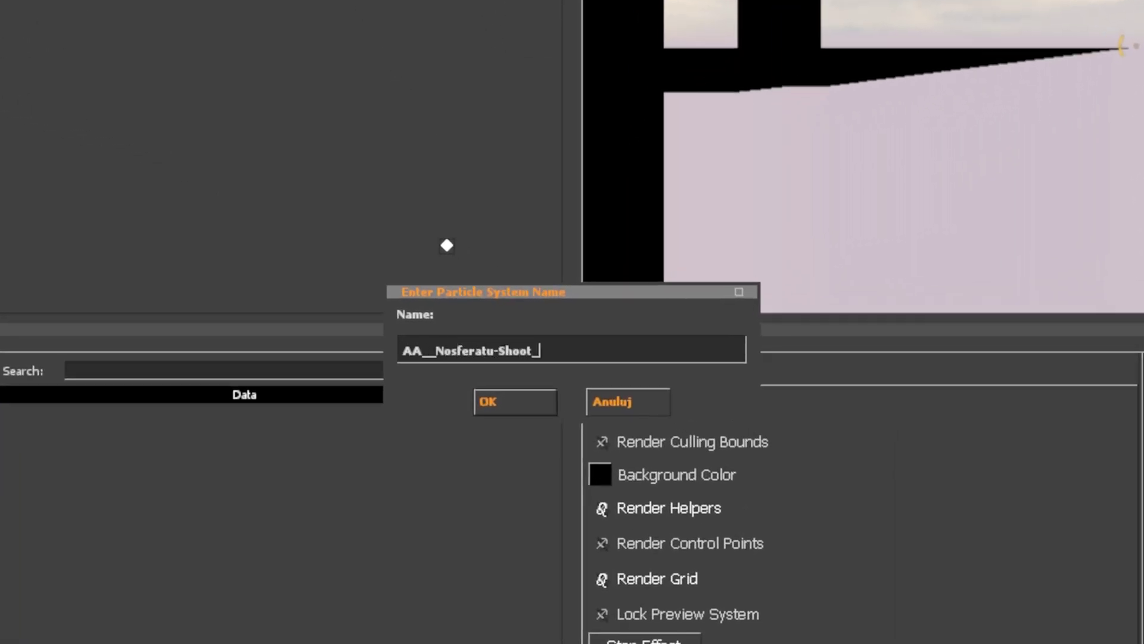
pyautogui.write('A_')
pyautogui.write('25CM')
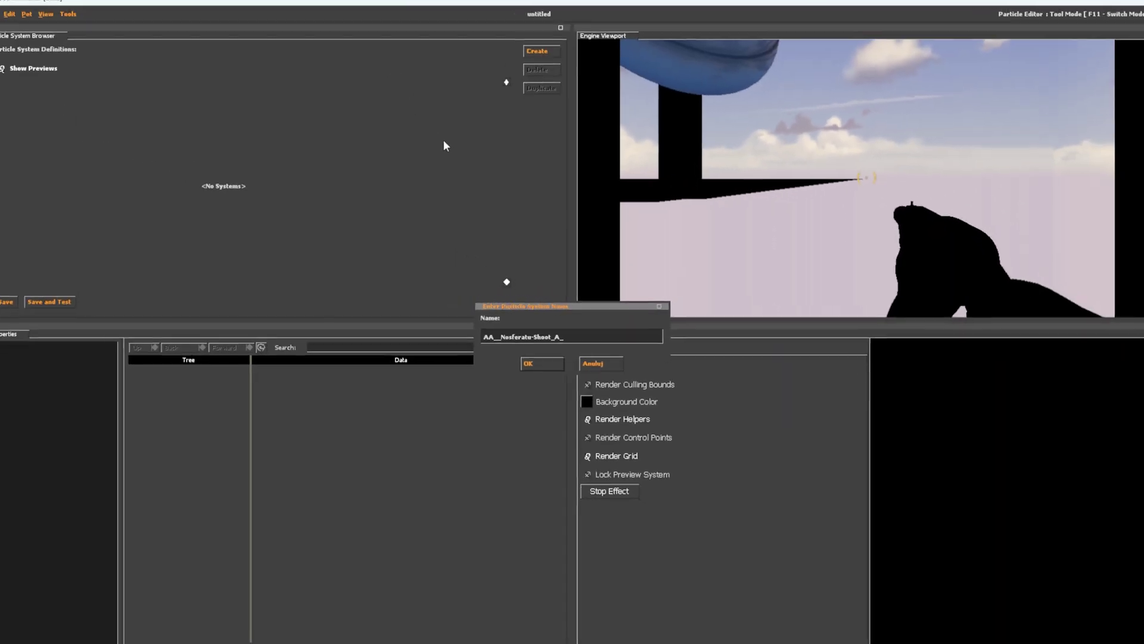
pyautogui.press('Return')
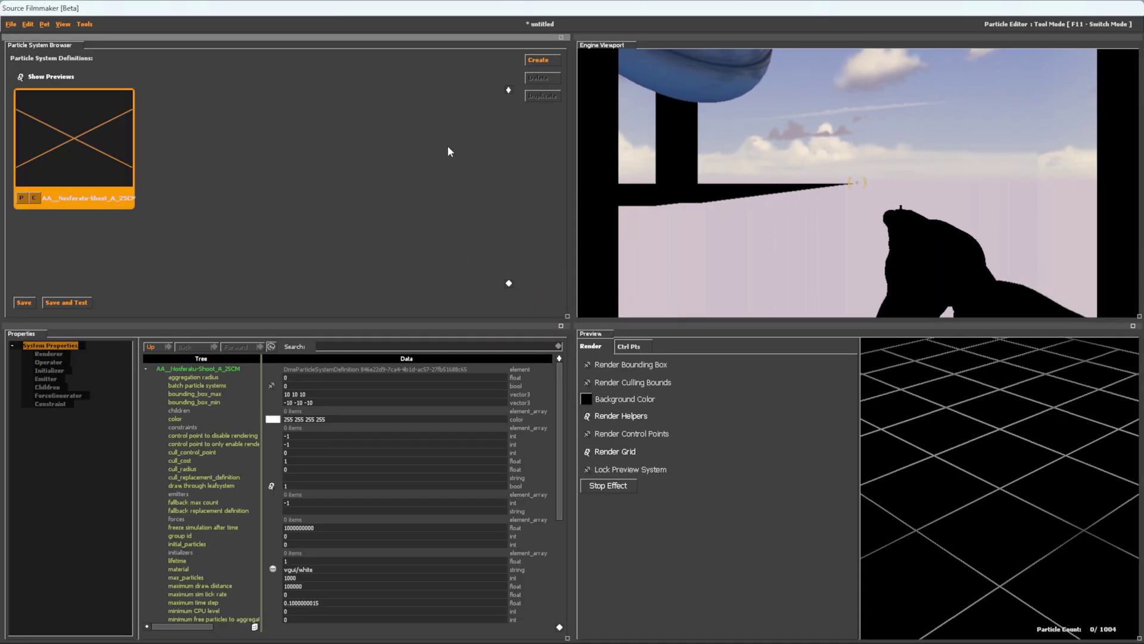
# Add a render_animated_sprites renderer and an emit_continuously emitter to the particle system
pyautogui.doubleClick(49, 354)
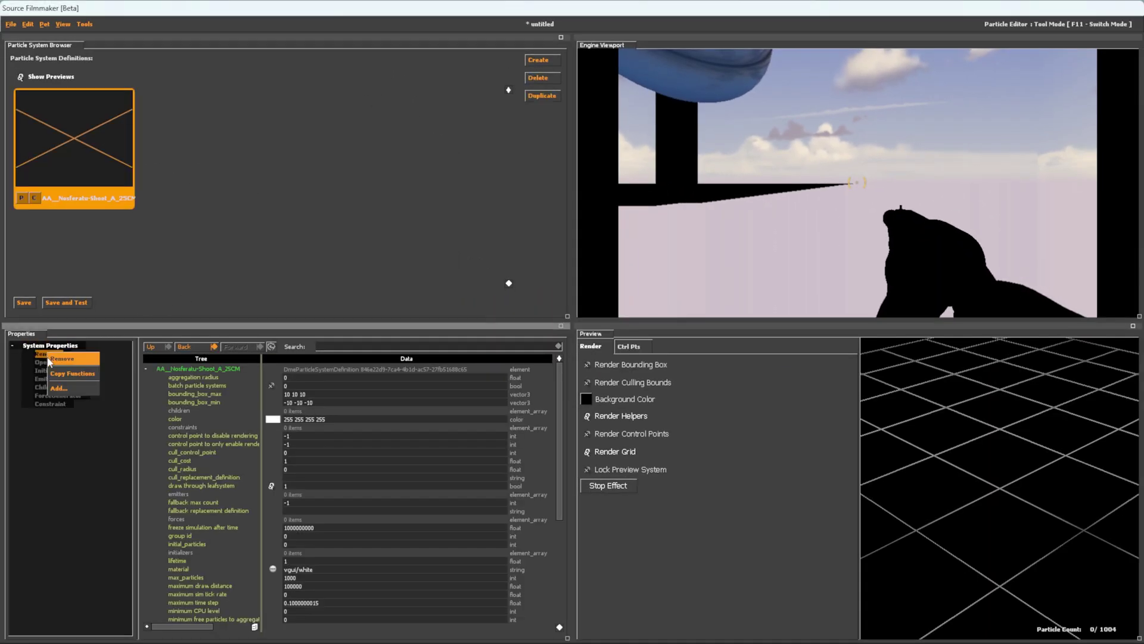
pyautogui.doubleClick(538, 325)
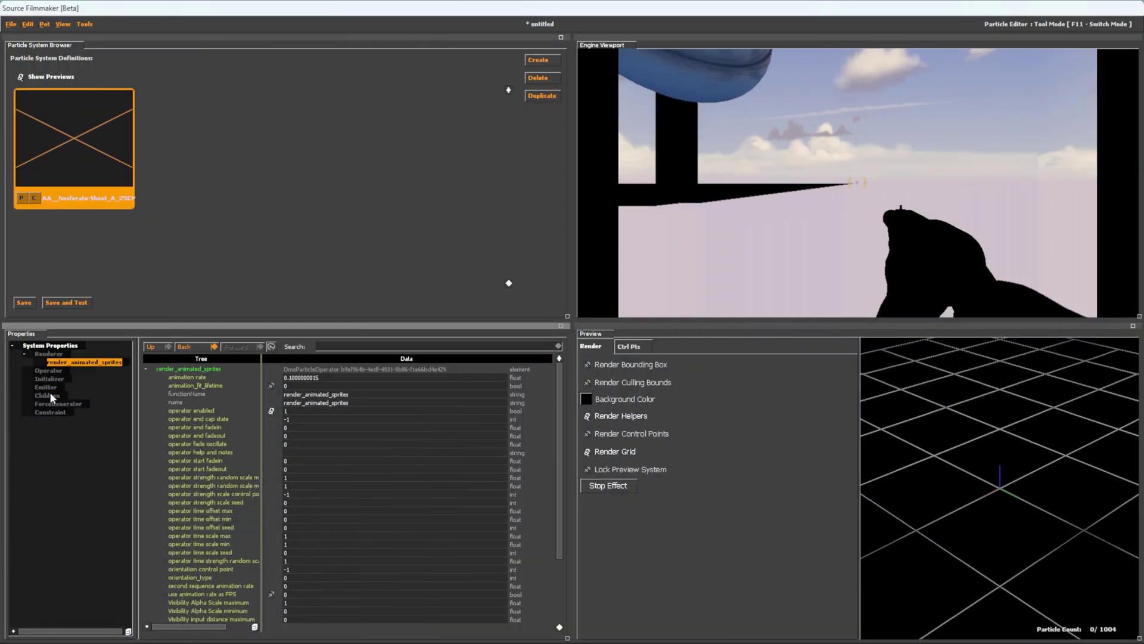
pyautogui.rightClick(48, 387)
pyautogui.click(62, 393)
pyautogui.doubleClick(533, 301)
pyautogui.rightClick(49, 379)
# Add a Position Within Sphere Random initializer with distance_max 5
pyautogui.click(69, 396)
pyautogui.click(546, 254)
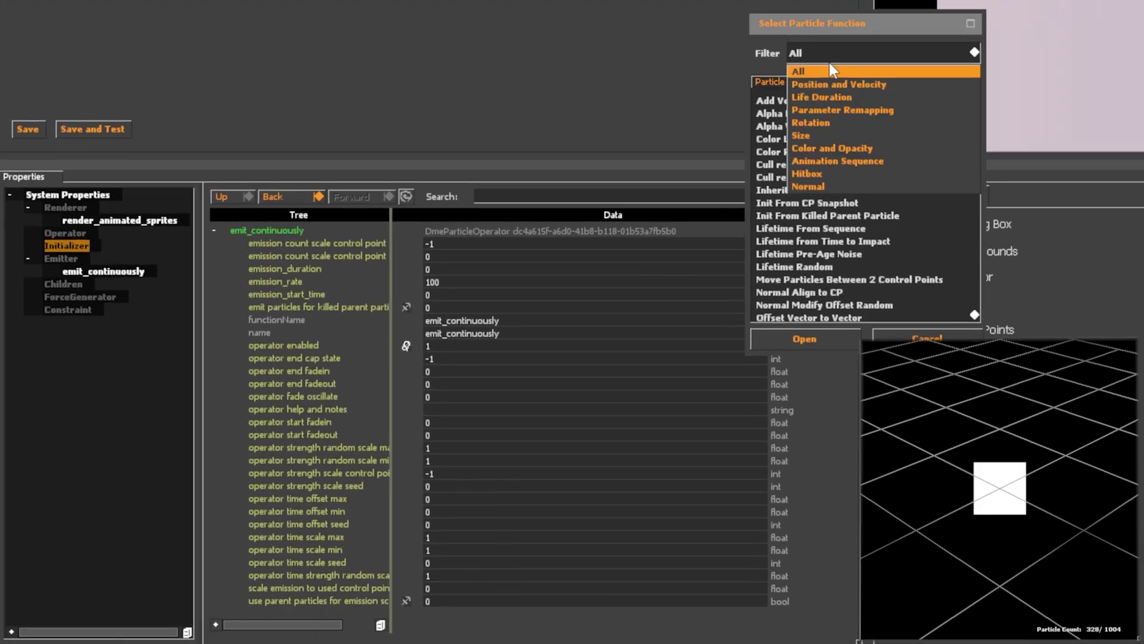
pyautogui.click(834, 84)
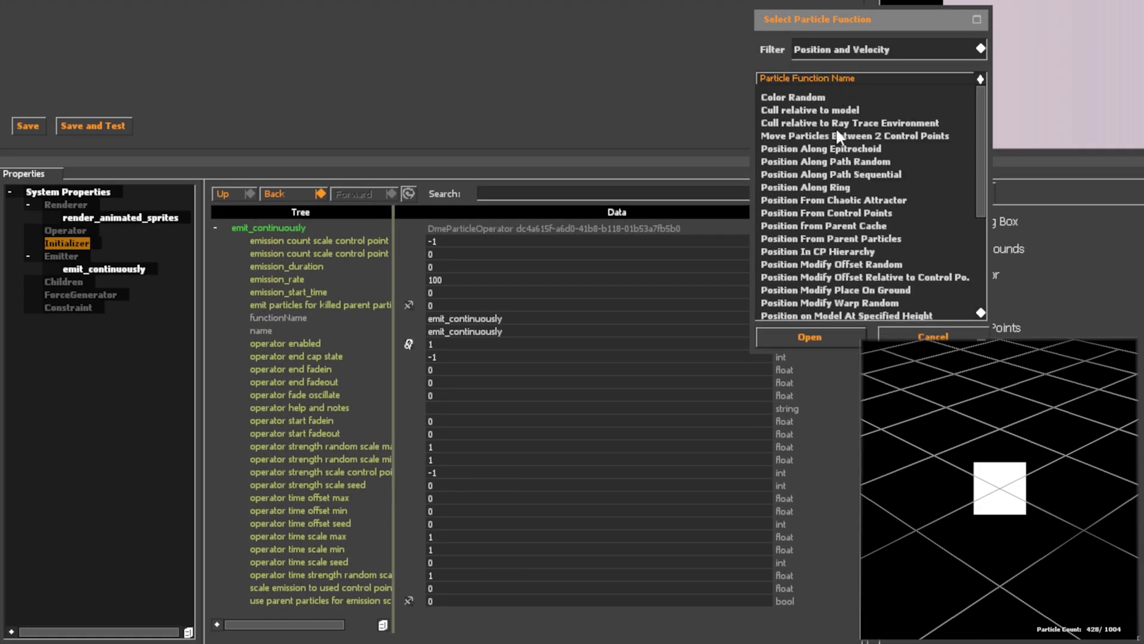
pyautogui.scroll(-5, 851, 219)
pyautogui.click(855, 242)
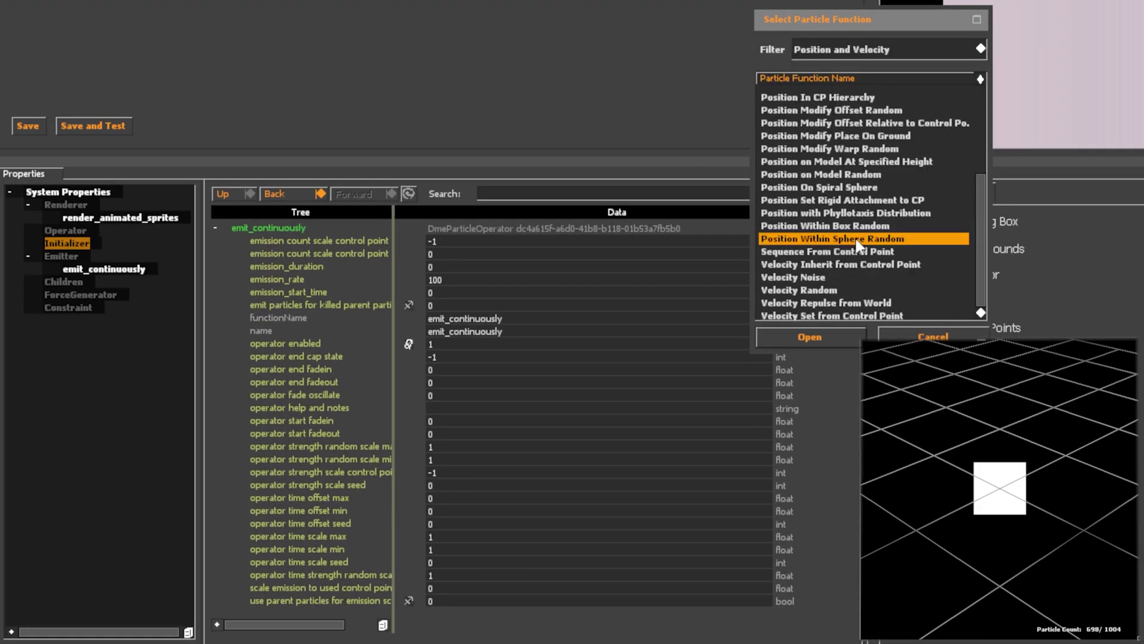
pyautogui.doubleClick(858, 239)
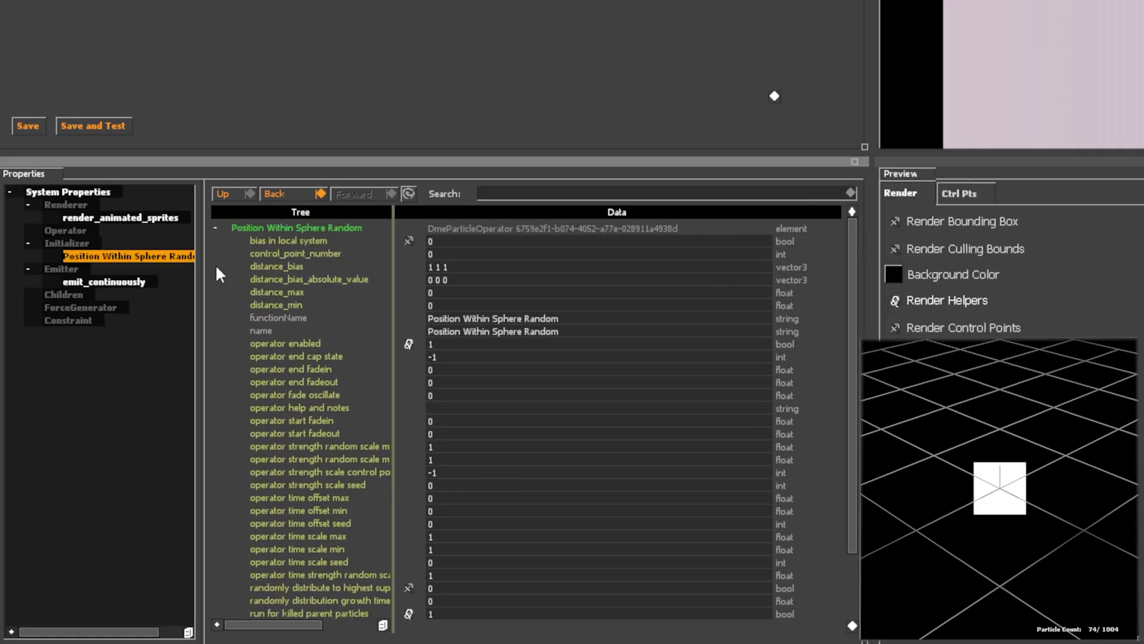
pyautogui.click(430, 293)
pyautogui.write('5')
pyautogui.press('Return')
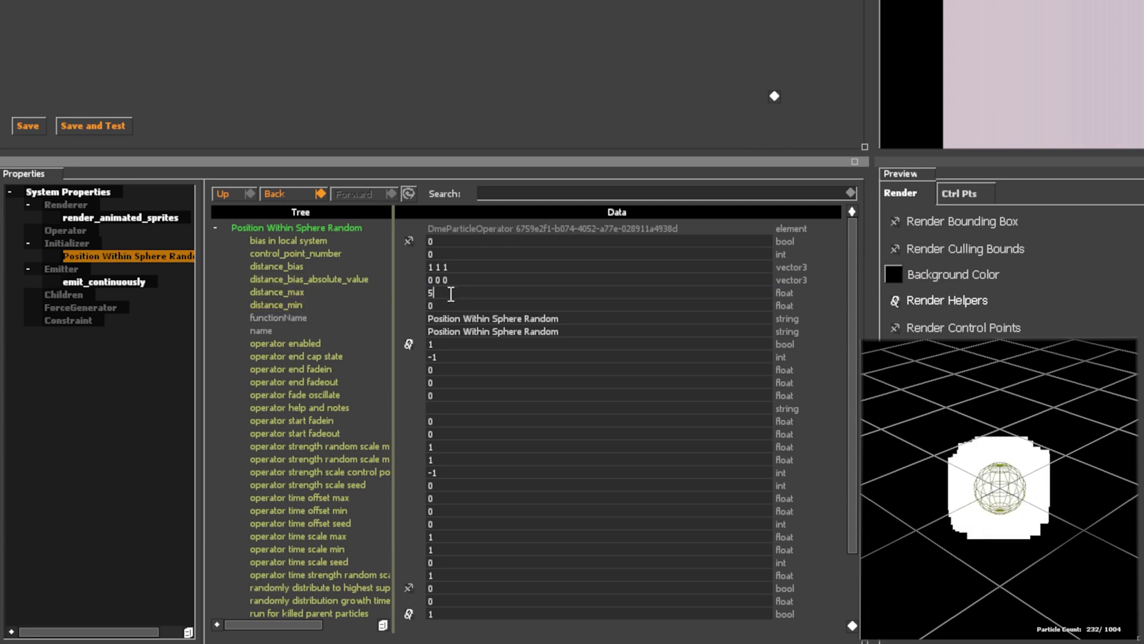
# Add a Radius Random initializer with radius_min 0.25 and radius_max 3
pyautogui.rightClick(81, 244)
pyautogui.click(101, 303)
pyautogui.scroll(-7, 778, 213)
pyautogui.doubleClick(822, 173)
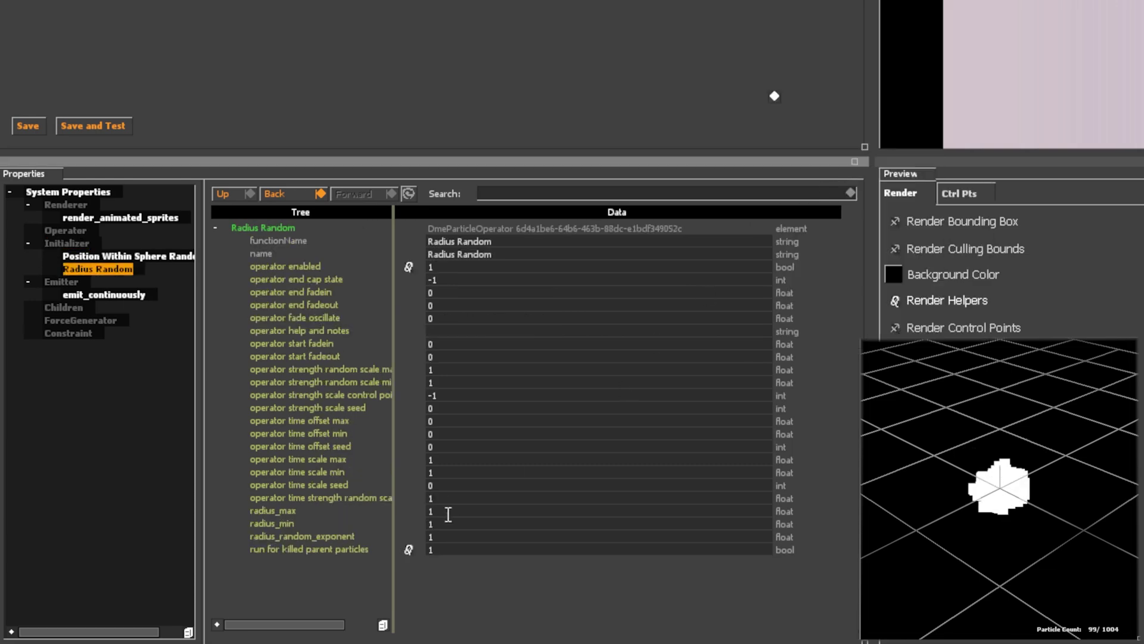
pyautogui.click(453, 523)
pyautogui.write('0.25')
pyautogui.press('Return')
pyautogui.click(420, 510)
pyautogui.write('25')
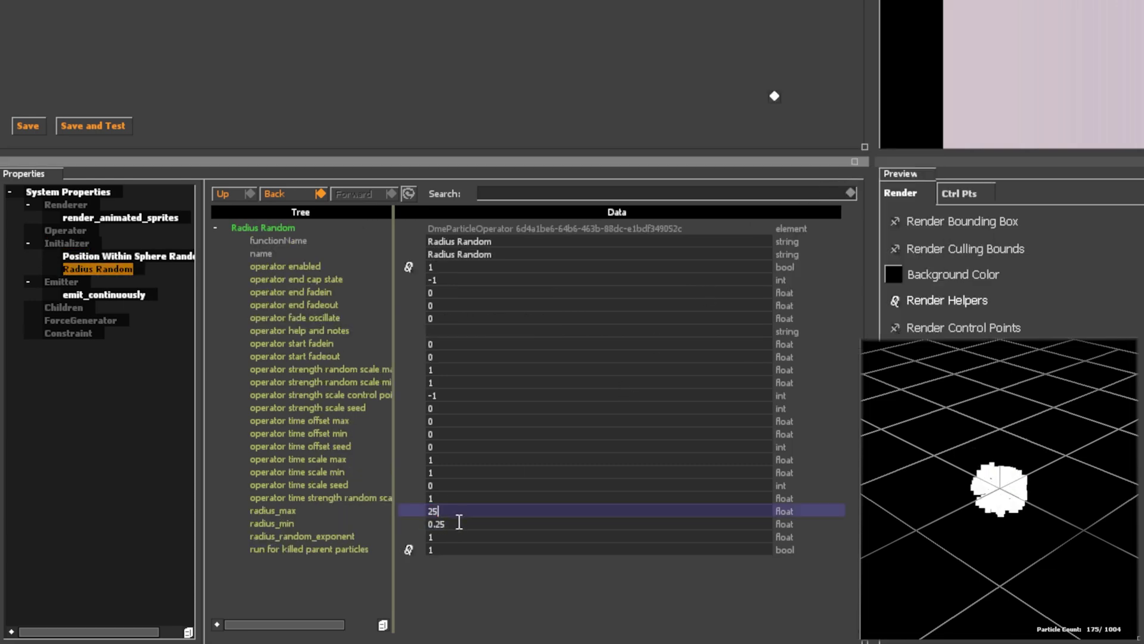
pyautogui.press('Return')
pyautogui.click(456, 511)
pyautogui.write('3')
pyautogui.press('Return')
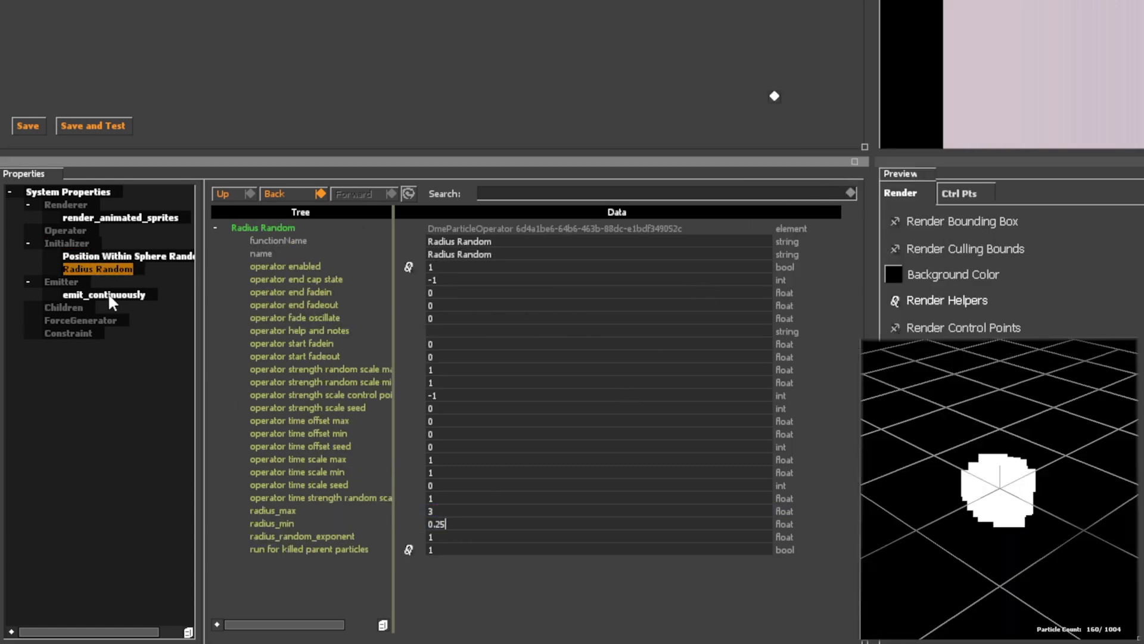
# Add Alpha Fade In Simple and Alpha Fade Out Random operators
pyautogui.doubleClick(67, 231)
pyautogui.doubleClick(837, 136)
pyautogui.doubleClick(67, 230)
pyautogui.doubleClick(816, 148)
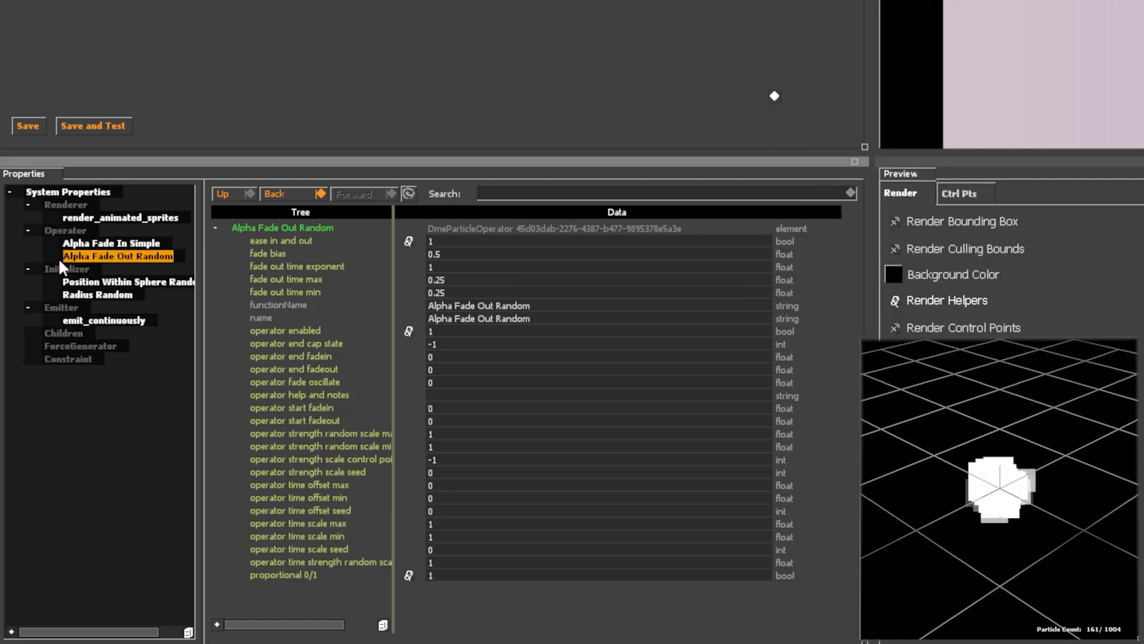
# Add a Lifespan Decay operator
pyautogui.rightClick(80, 232)
pyautogui.click(119, 281)
pyautogui.scroll(-4, 837, 221)
pyautogui.click(838, 227)
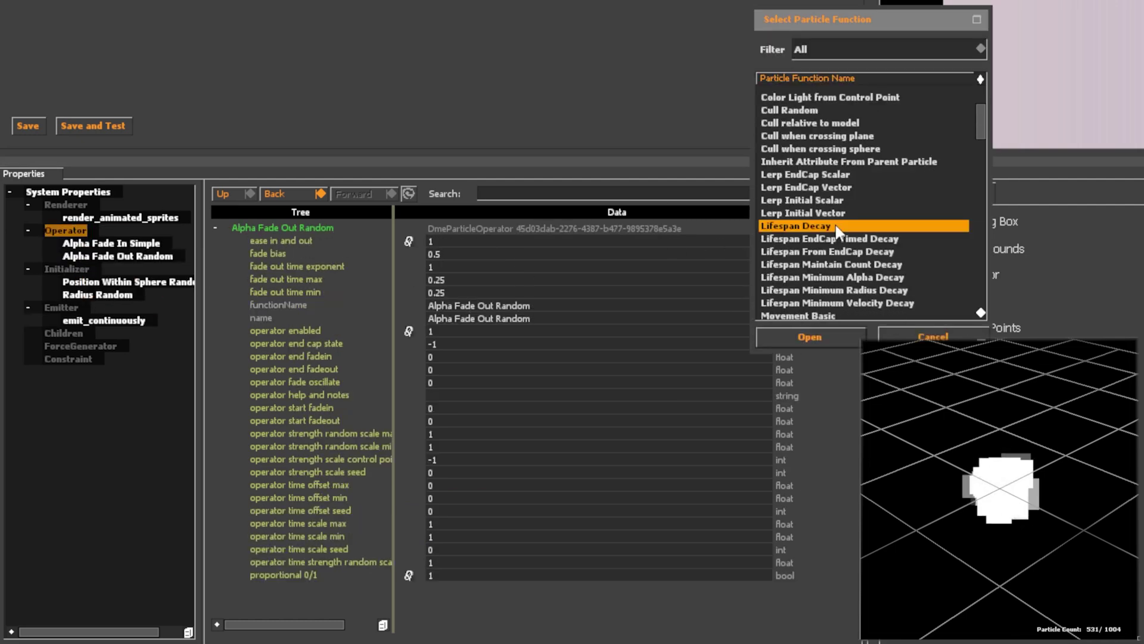
pyautogui.doubleClick(837, 226)
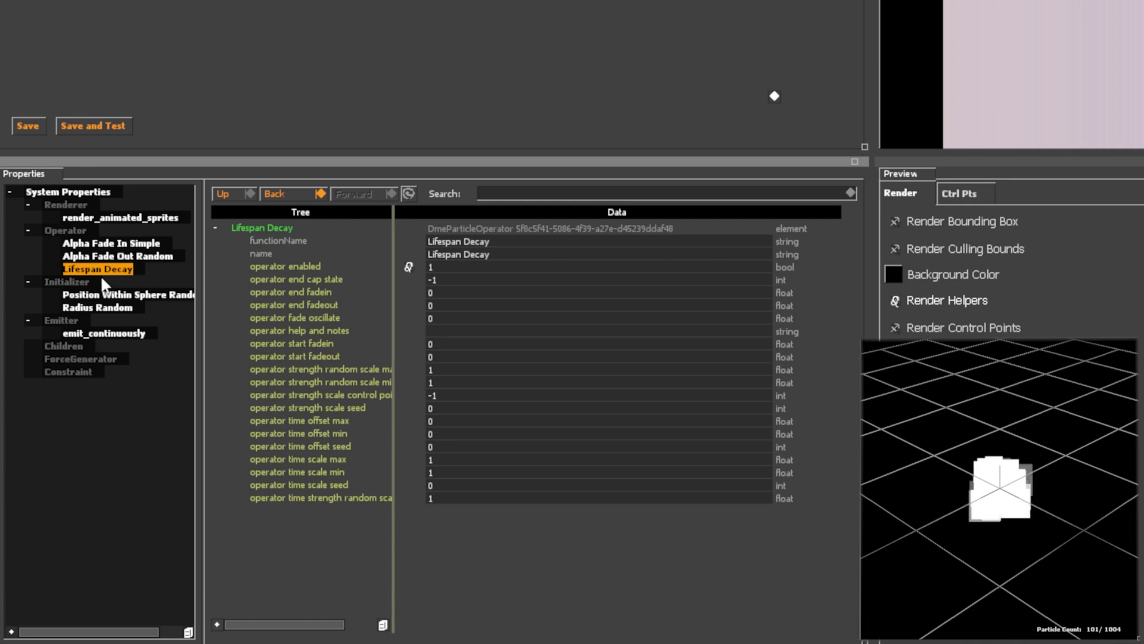
# Add a Lifetime Random initializer with lifetime_max 1 and lifetime_min 0.25
pyautogui.rightClick(81, 280)
pyautogui.click(110, 329)
pyautogui.doubleClick(824, 264)
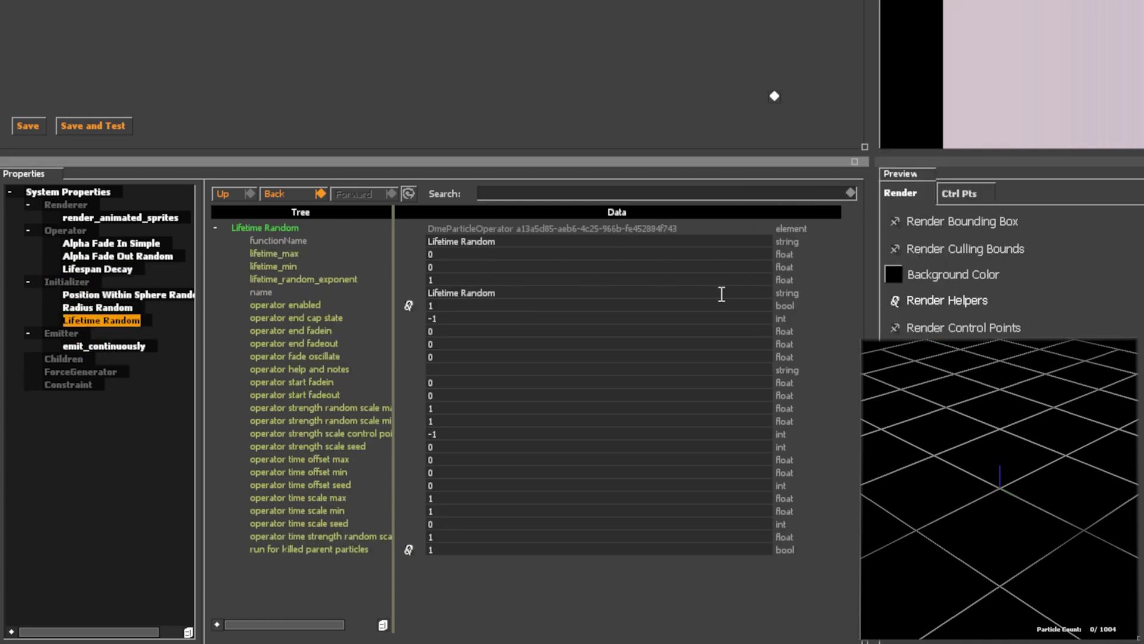
pyautogui.click(451, 255)
pyautogui.write('1')
pyautogui.click(445, 266)
pyautogui.write('1')
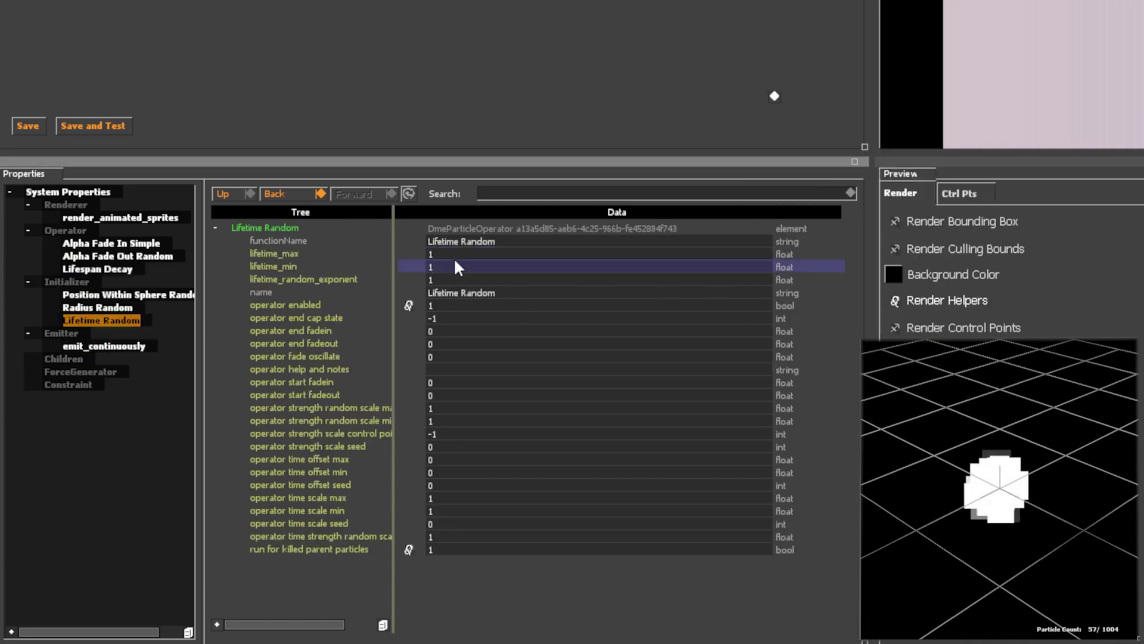
pyautogui.write('.25')
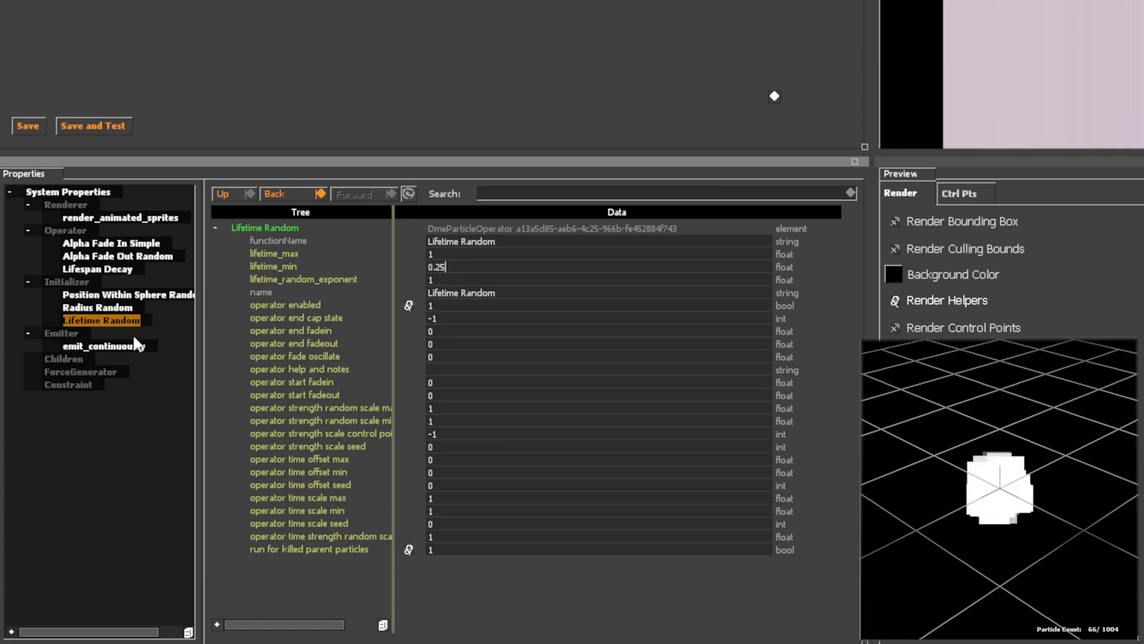
# Set emit_continuously to emission_duration 0.05 and emission_rate 1500
pyautogui.click(119, 346)
pyautogui.click(393, 267)
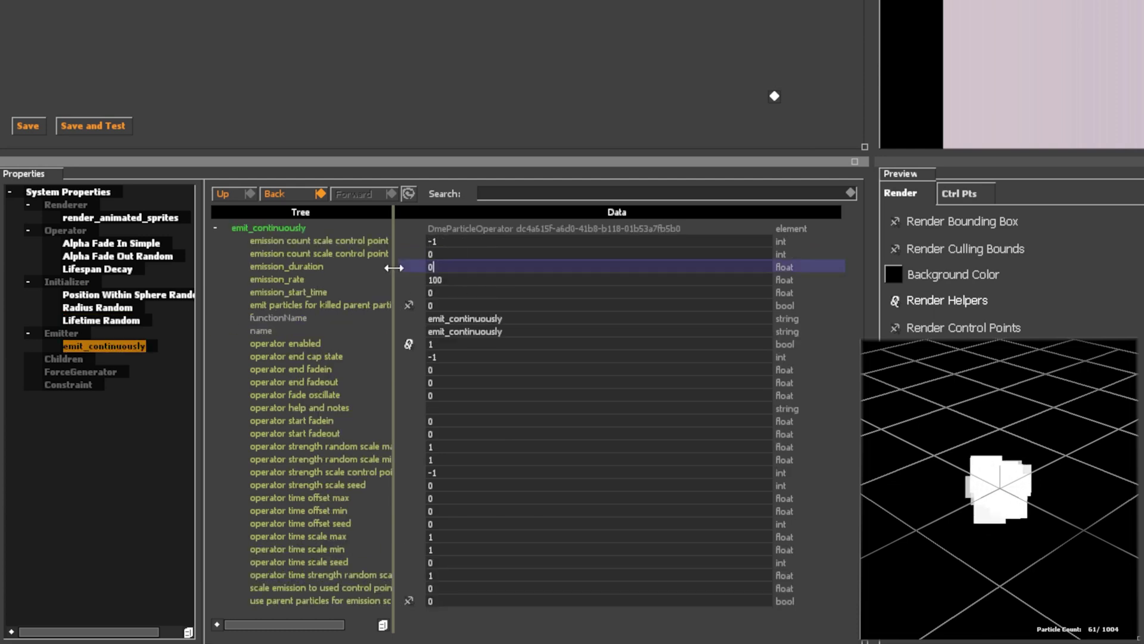
pyautogui.press('Return')
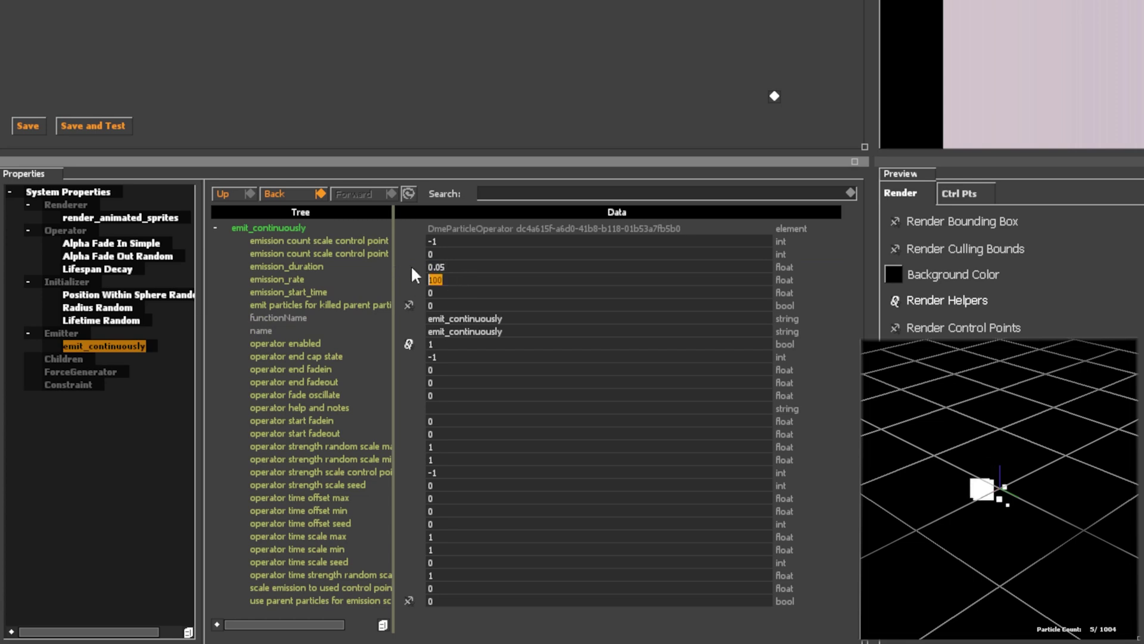
pyautogui.write('1500')
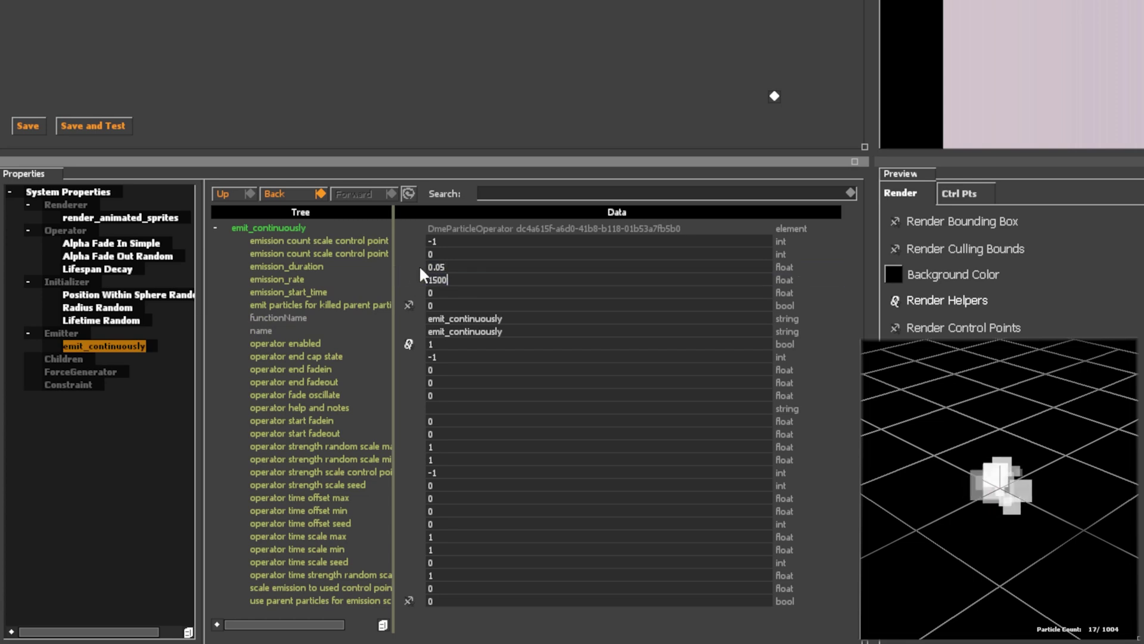
# Add a Movement Basic operator with drag 0.025
pyautogui.doubleClick(84, 231)
pyautogui.scroll(-5, 793, 226)
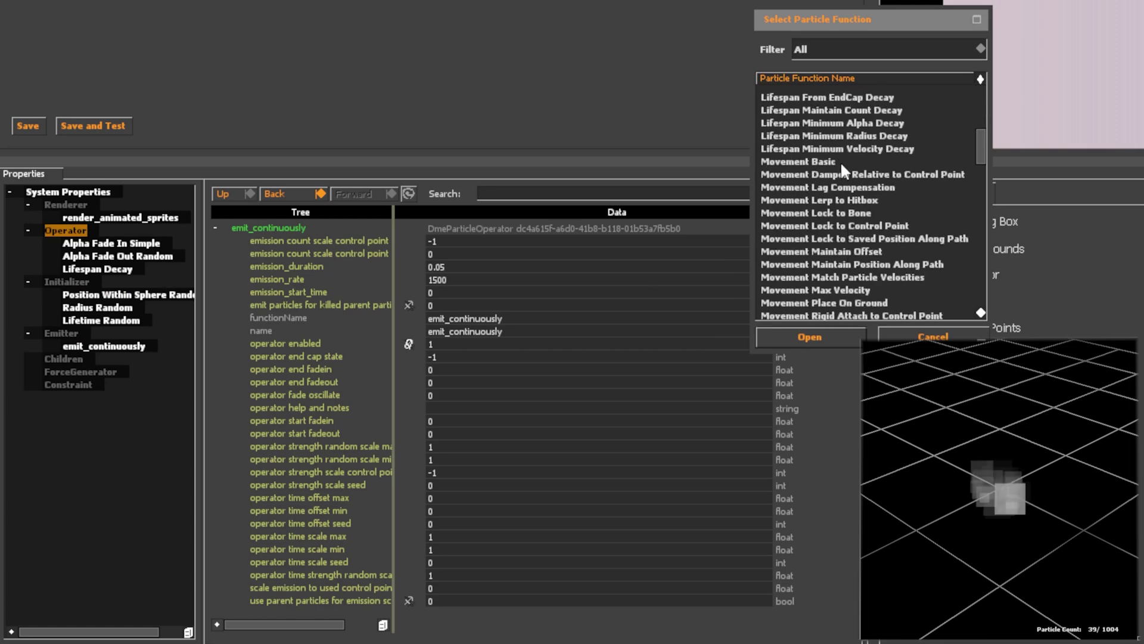
pyautogui.doubleClick(793, 157)
pyautogui.doubleClick(468, 241)
pyautogui.write('0.025')
pyautogui.press('Return')
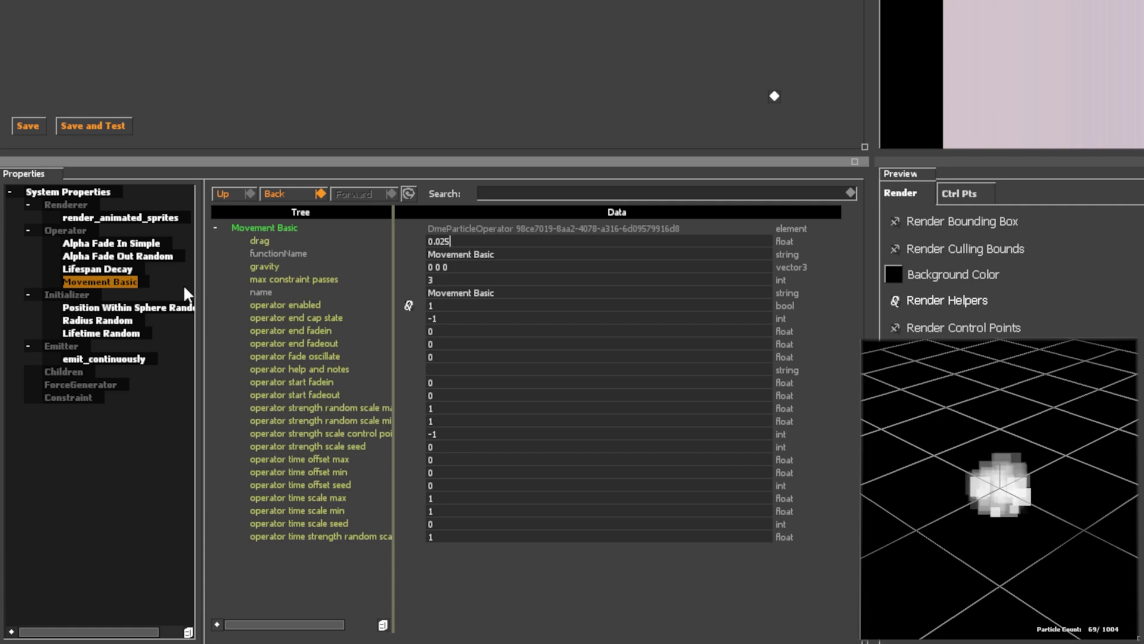
# Add Rotation Random and Rotation Yaw Flip Random initializers
pyautogui.doubleClick(89, 296)
pyautogui.scroll(-10, 896, 267)
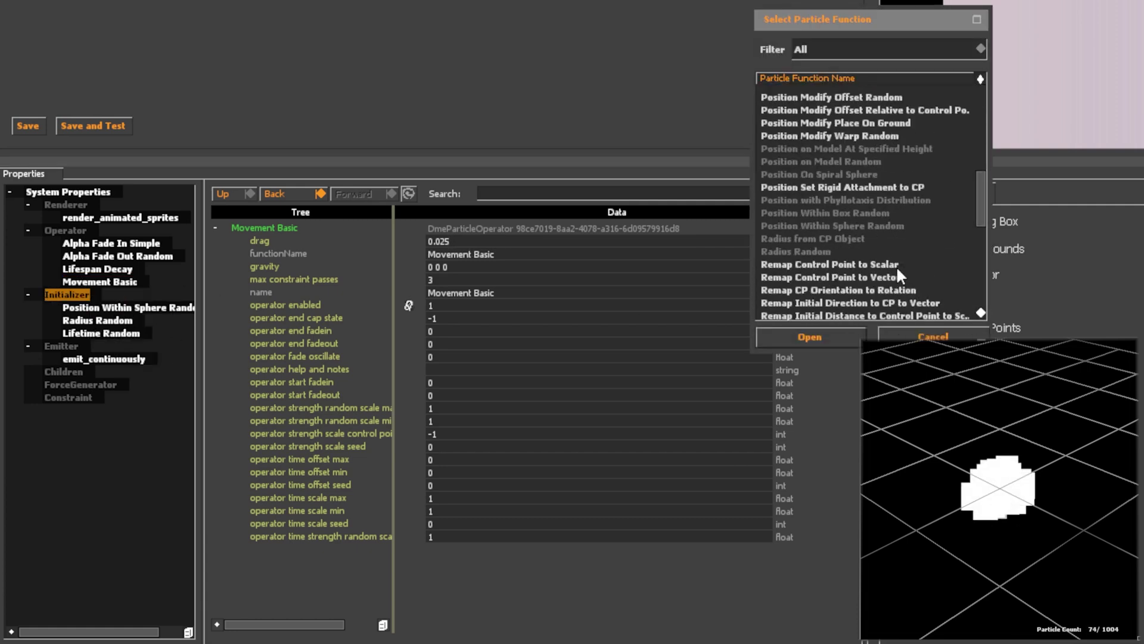
pyautogui.doubleClick(892, 215)
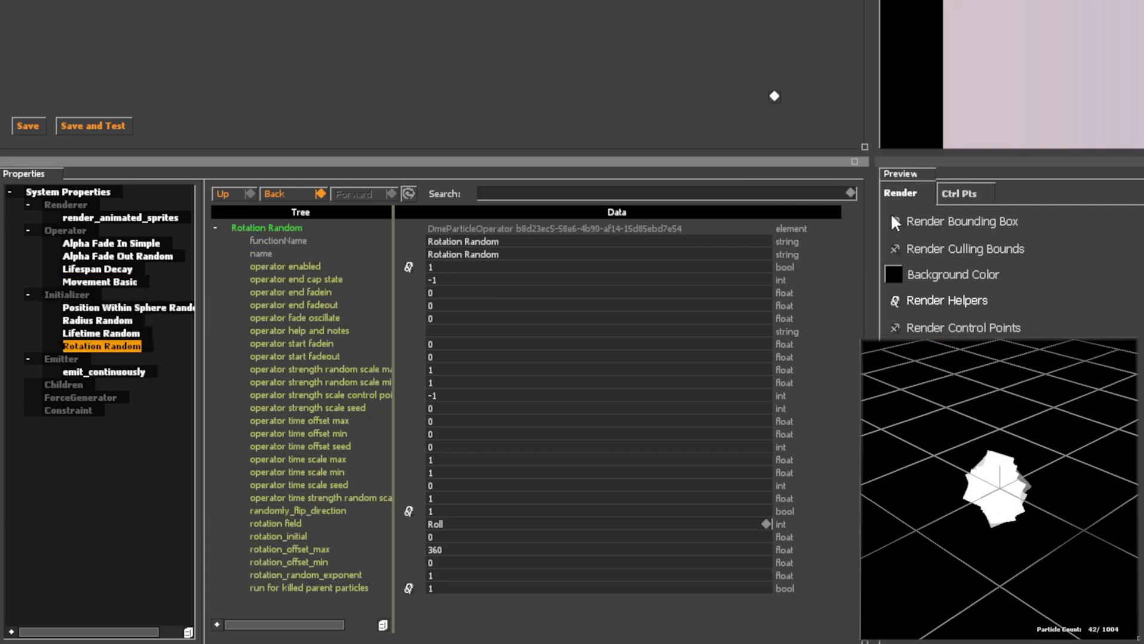
pyautogui.rightClick(66, 294)
pyautogui.click(90, 310)
pyautogui.scroll(-15, 919, 236)
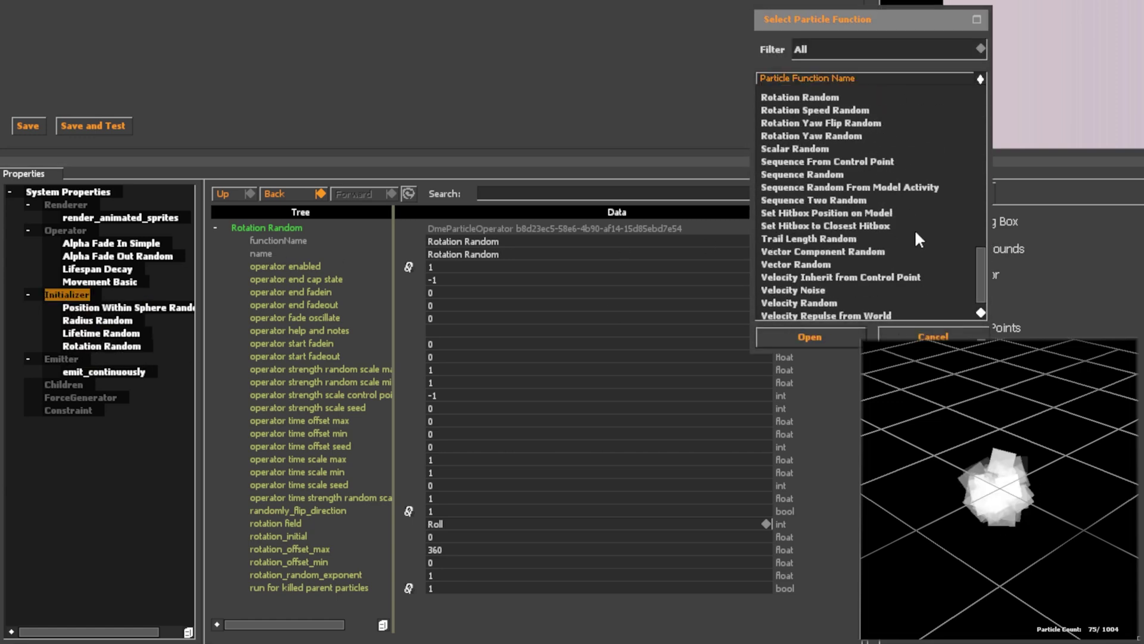
pyautogui.doubleClick(890, 122)
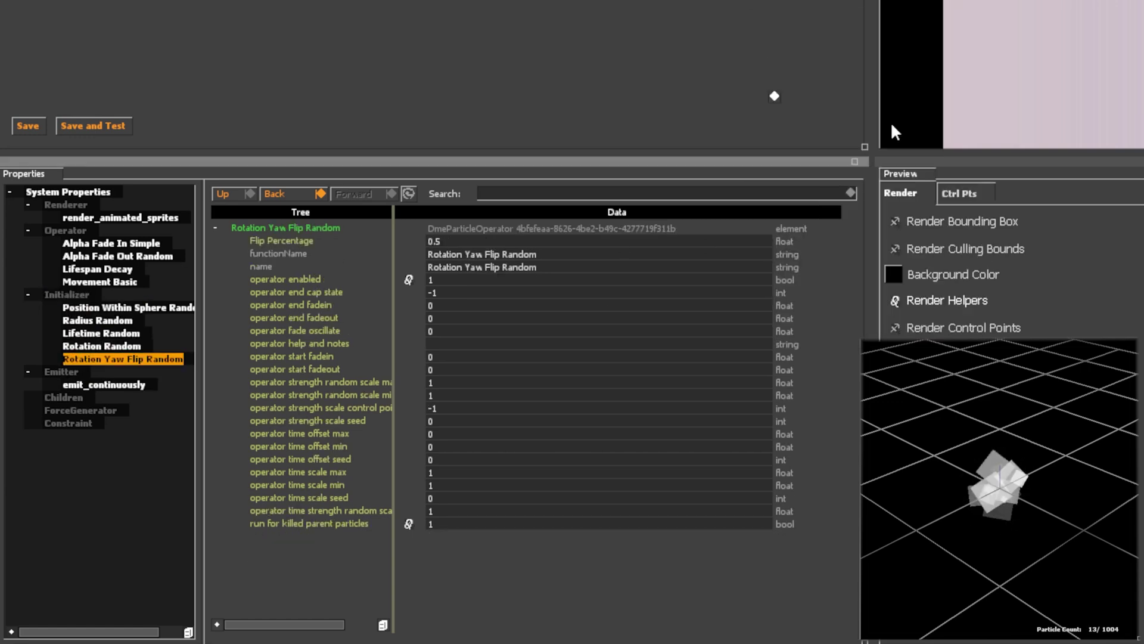
pyautogui.rightClick(89, 283)
pyautogui.click(106, 343)
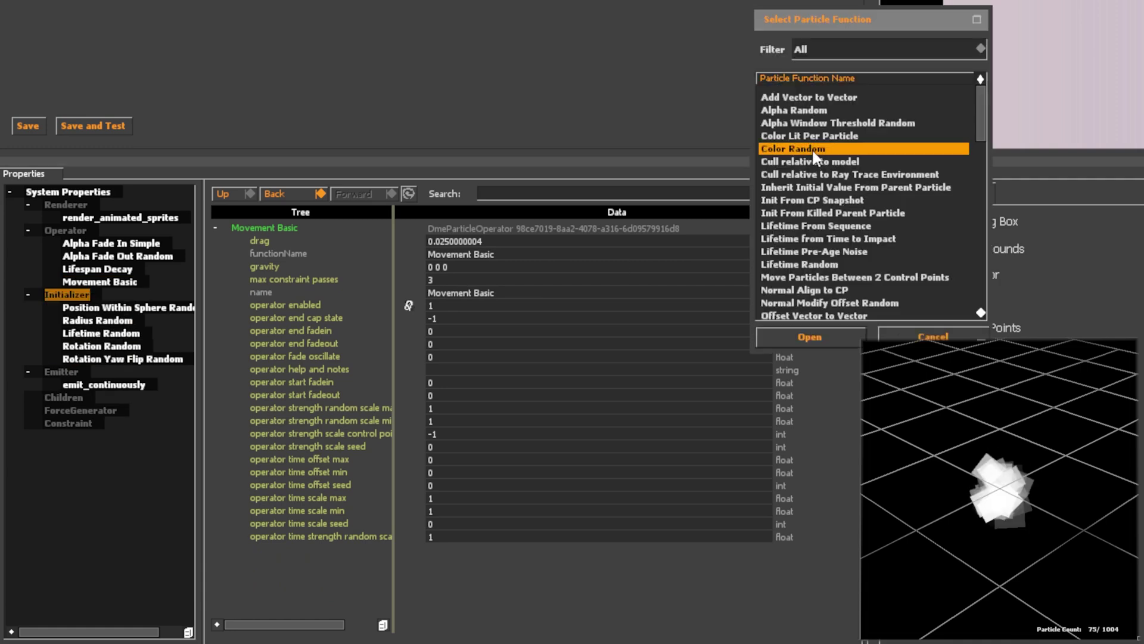
# Add a Color Random initializer with color1 set to orange 240 117 27
pyautogui.doubleClick(812, 148)
pyautogui.click(412, 241)
pyautogui.click(868, 50)
pyautogui.click(937, 160)
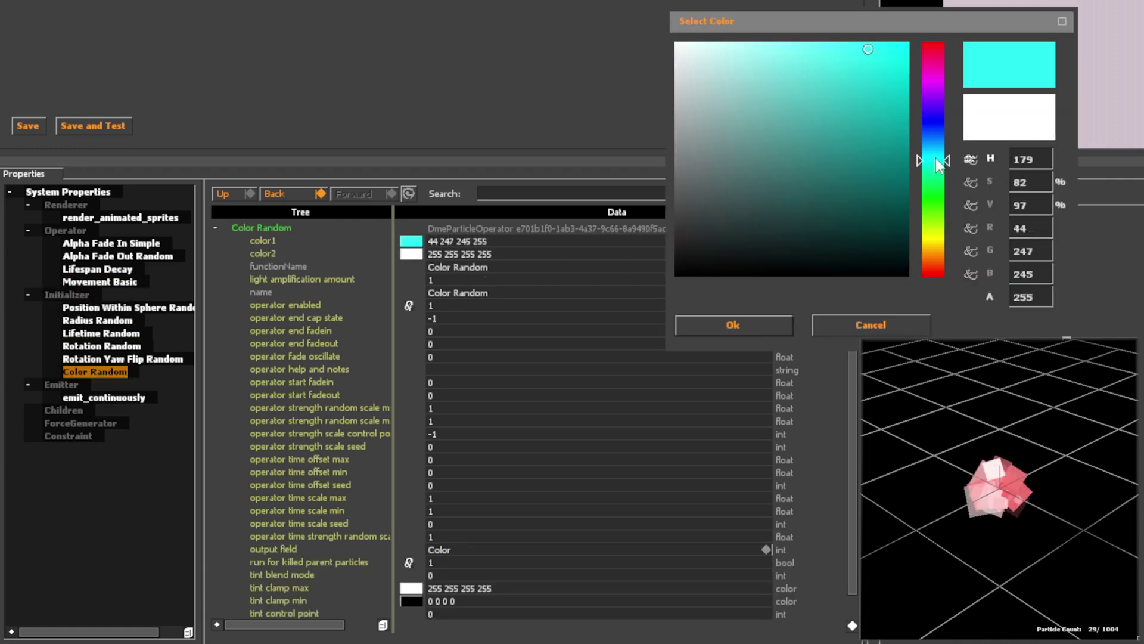
pyautogui.click(933, 257)
pyautogui.click(884, 56)
pyautogui.click(733, 324)
# Set Color Random's color2 to pale cream 247 223 200
pyautogui.click(411, 254)
pyautogui.click(782, 47)
pyautogui.click(934, 257)
pyautogui.click(729, 52)
pyautogui.click(719, 49)
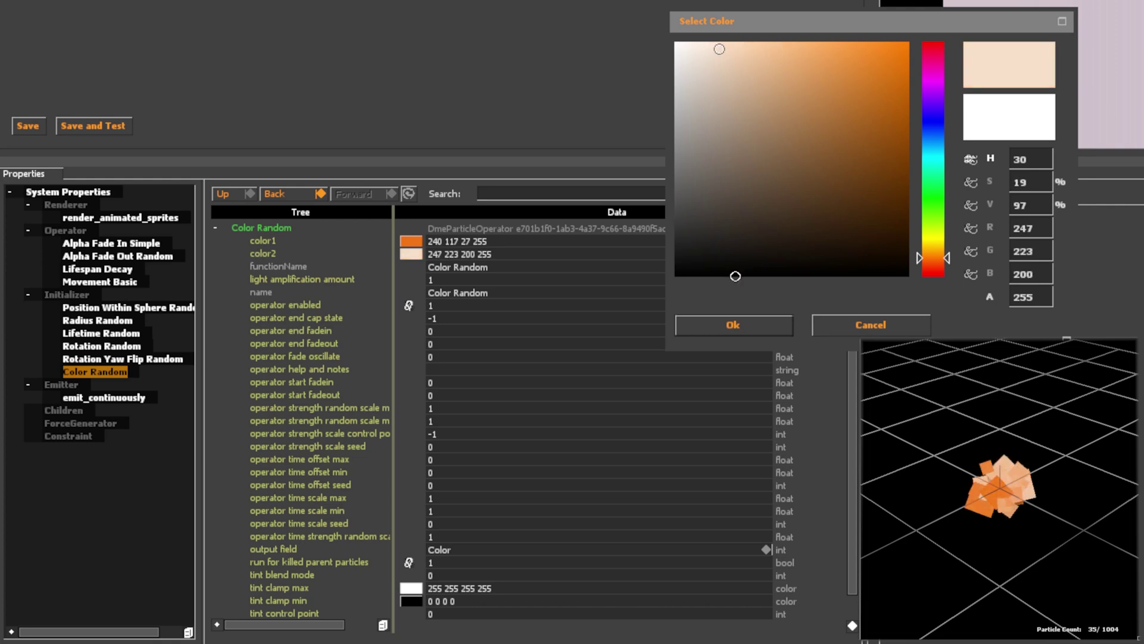
pyautogui.click(733, 324)
# Add a Color Fade operator fading particles to dark brown 82 35 16
pyautogui.doubleClick(105, 230)
pyautogui.doubleClick(802, 244)
pyautogui.click(412, 241)
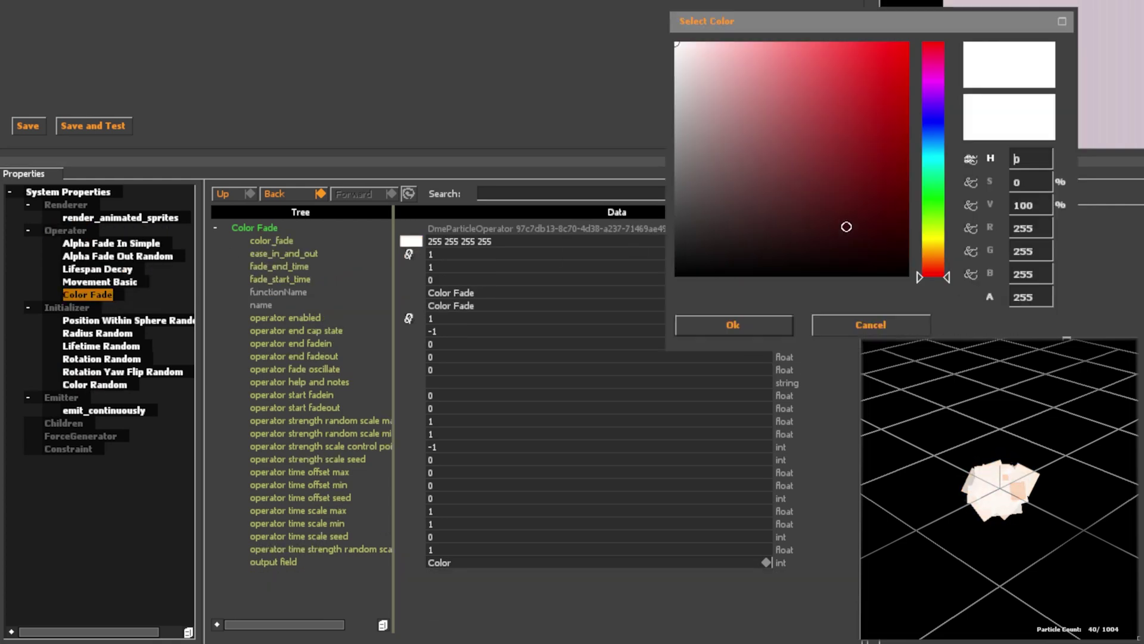
pyautogui.click(933, 260)
pyautogui.click(892, 209)
pyautogui.click(934, 267)
pyautogui.click(861, 198)
pyautogui.click(733, 325)
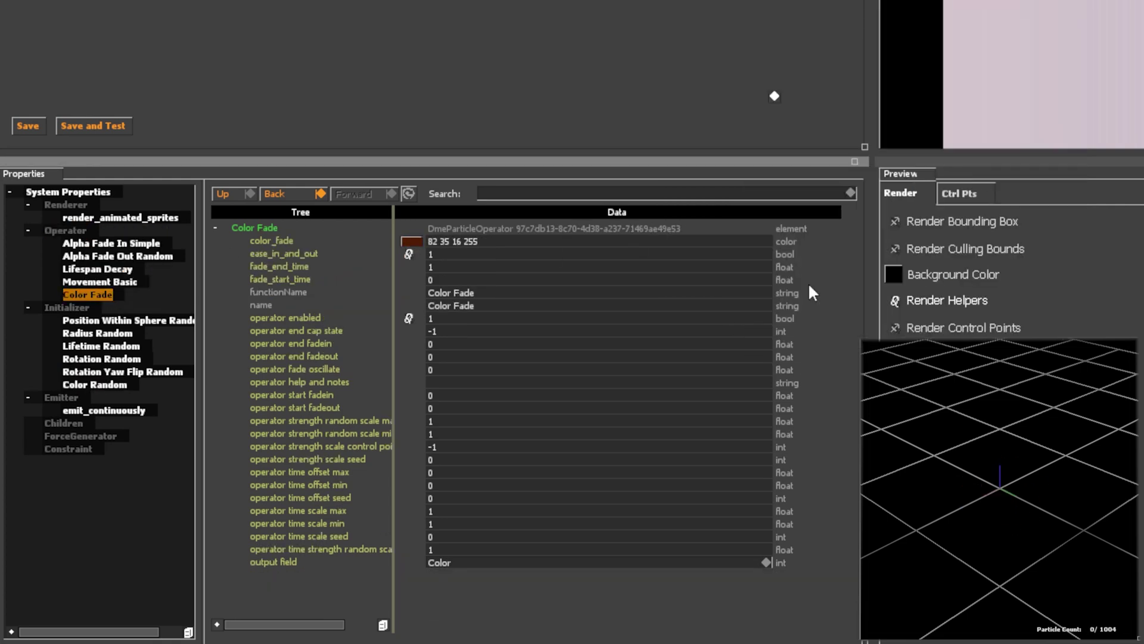
# Add a Radius Scale operator with radius_start_scale 0.0125
pyautogui.doubleClick(72, 231)
pyautogui.scroll(-10, 892, 195)
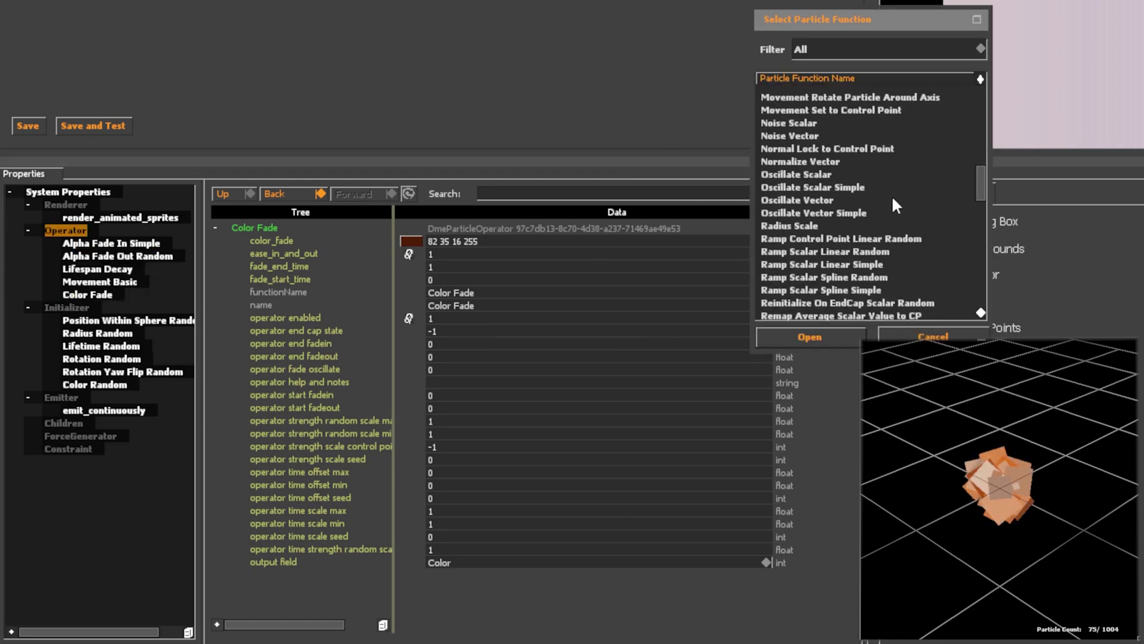
pyautogui.doubleClick(798, 146)
pyautogui.click(460, 553)
pyautogui.write('0.0125')
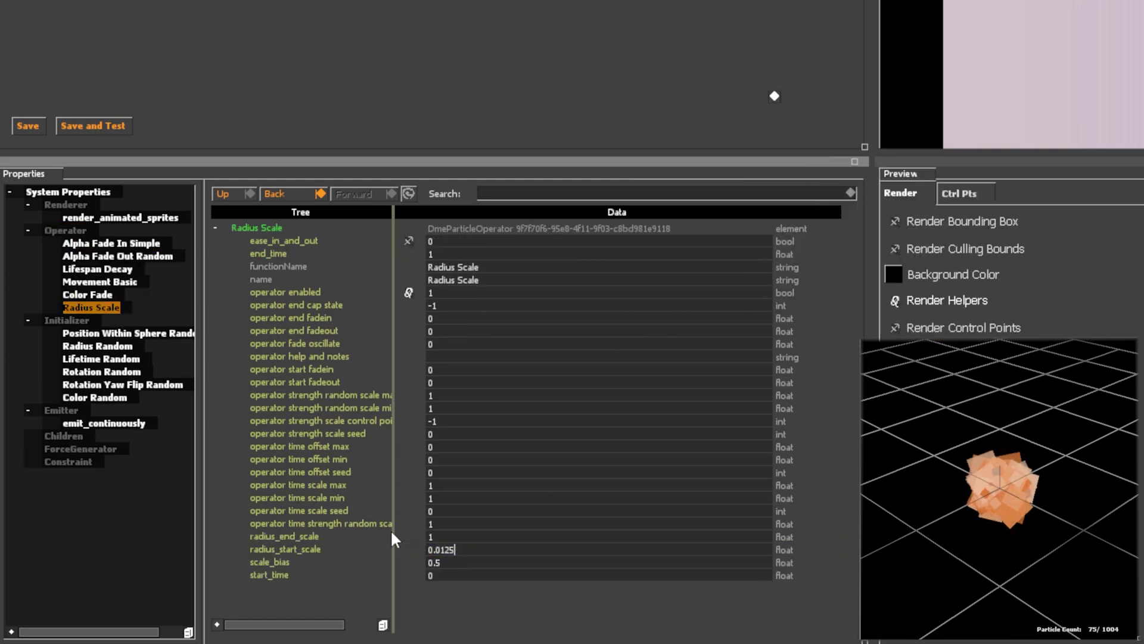
pyautogui.write('925')
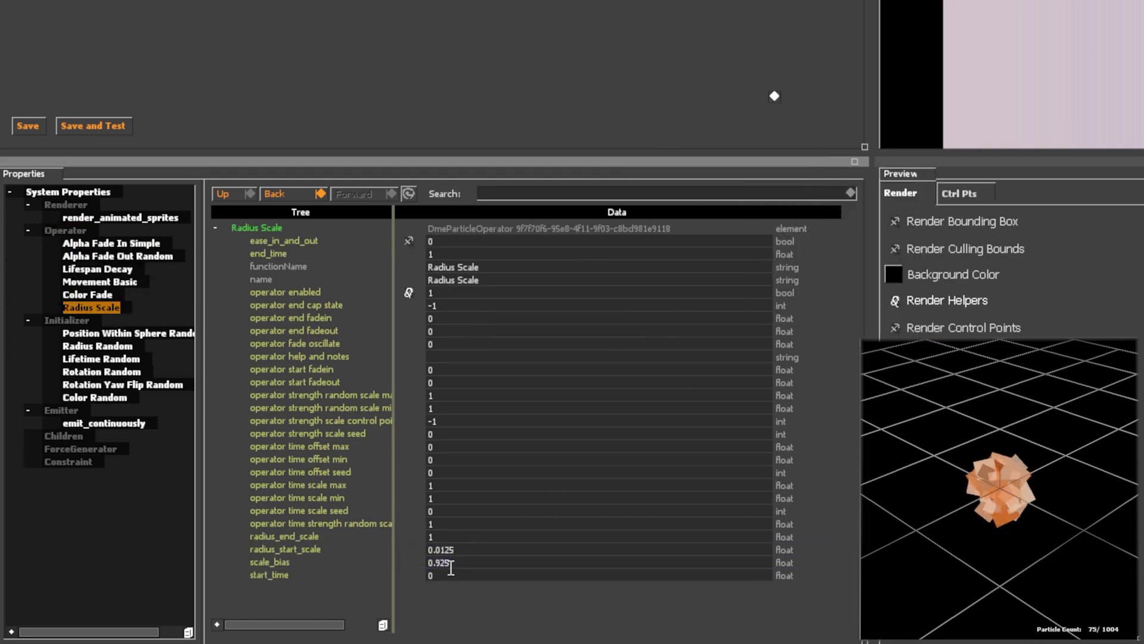
pyautogui.write('0.825')
# Set Lifetime Random's lifetime_max to 0.325
pyautogui.click(101, 359)
pyautogui.click(524, 248)
pyautogui.write('0.325')
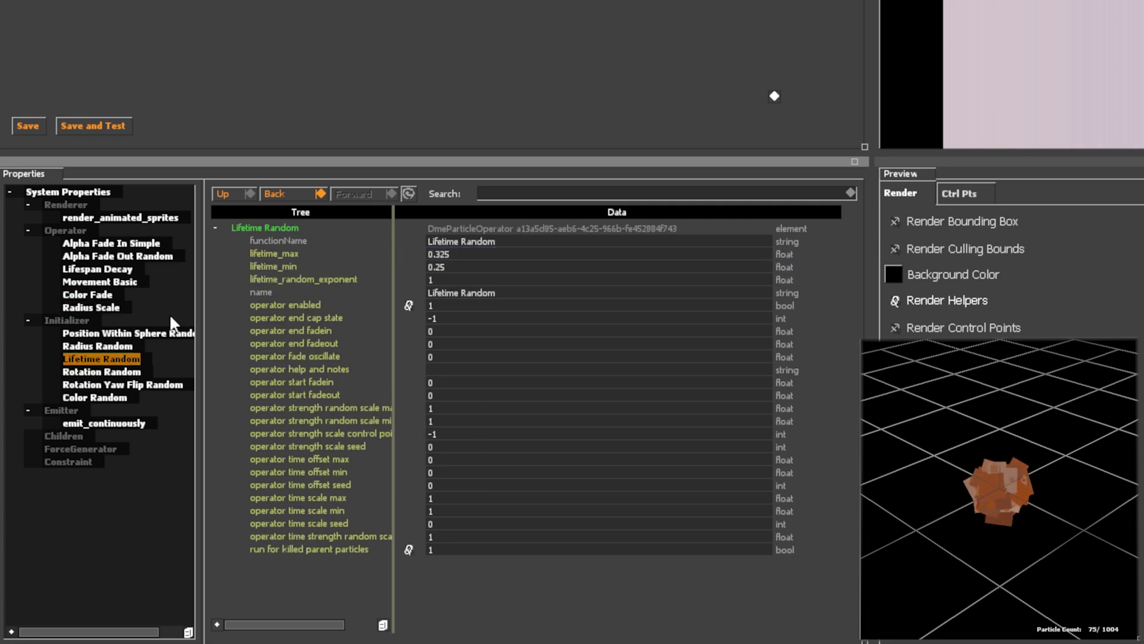
# Set Position Within Sphere Random's local-coordinate speed max to 0 325 55
pyautogui.click(158, 333)
pyautogui.scroll(-2, 528, 549)
pyautogui.doubleClick(451, 563)
pyautogui.write('225')
pyautogui.press('Return')
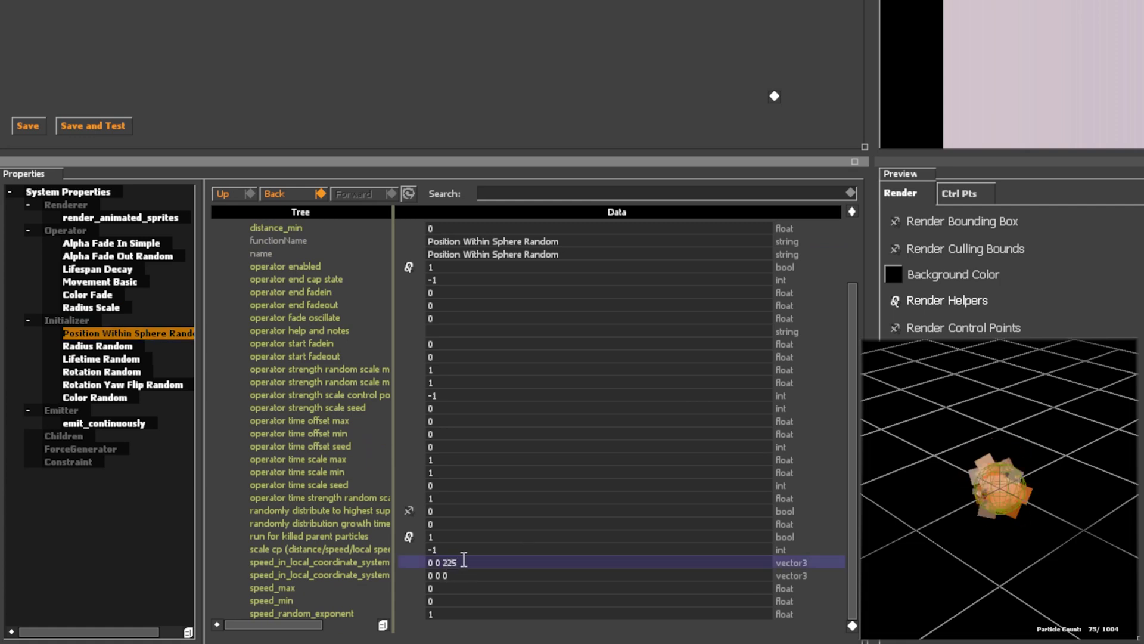
pyautogui.press('Return')
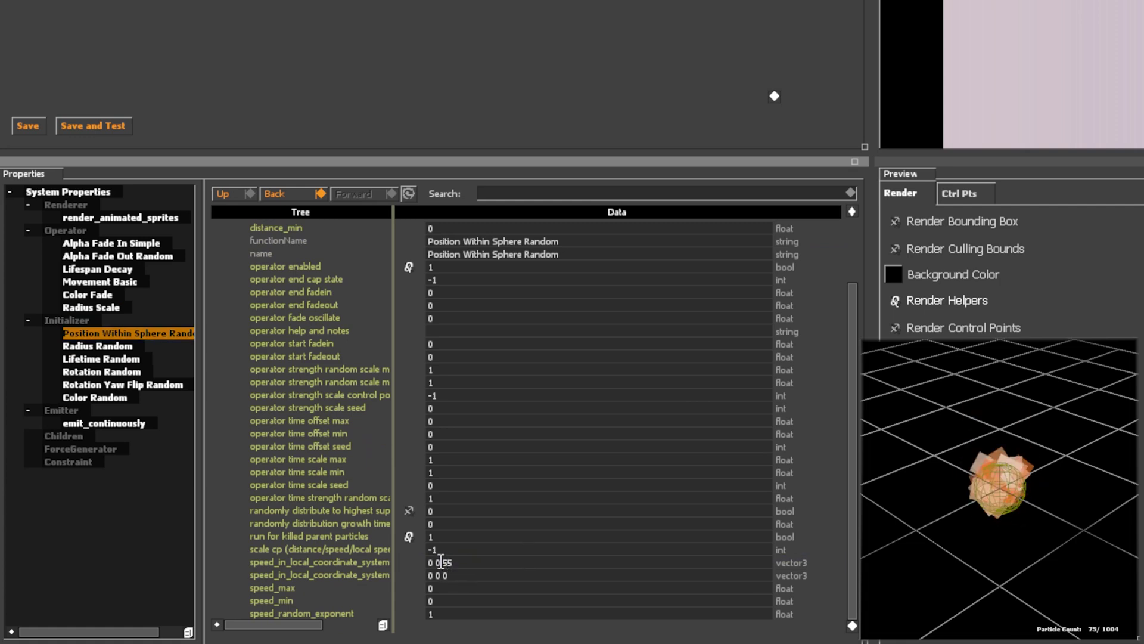
pyautogui.doubleClick(438, 563)
pyautogui.write('325')
pyautogui.press('Return')
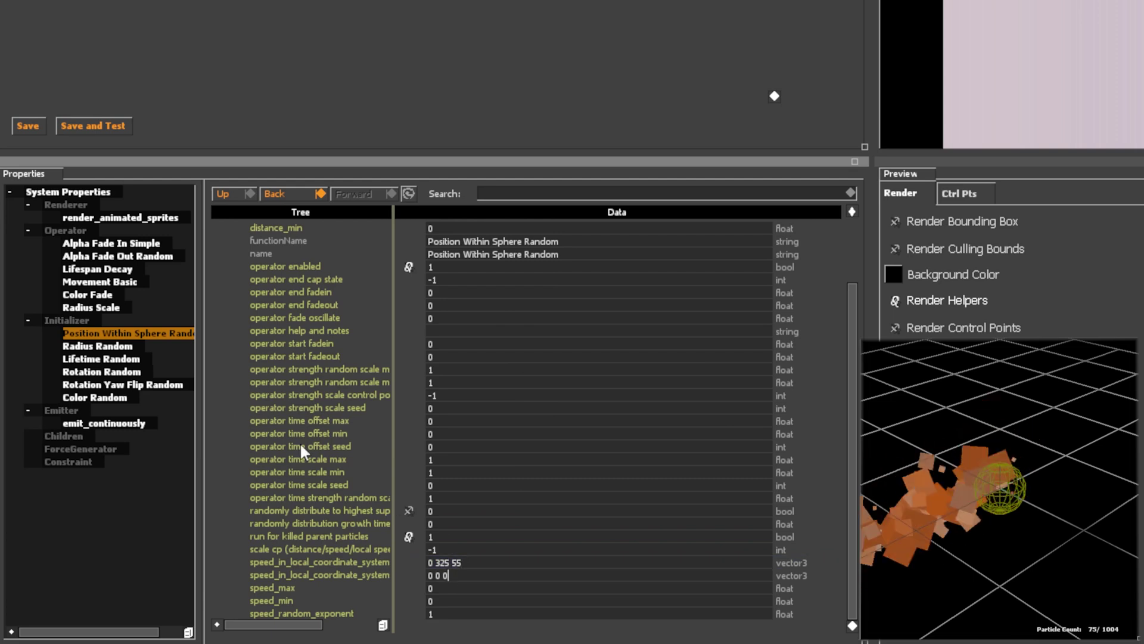
# Set the sphere's distance_max to 0.125 and check the particle stream in the preview
pyautogui.scroll(2, 237, 334)
pyautogui.doubleClick(427, 292)
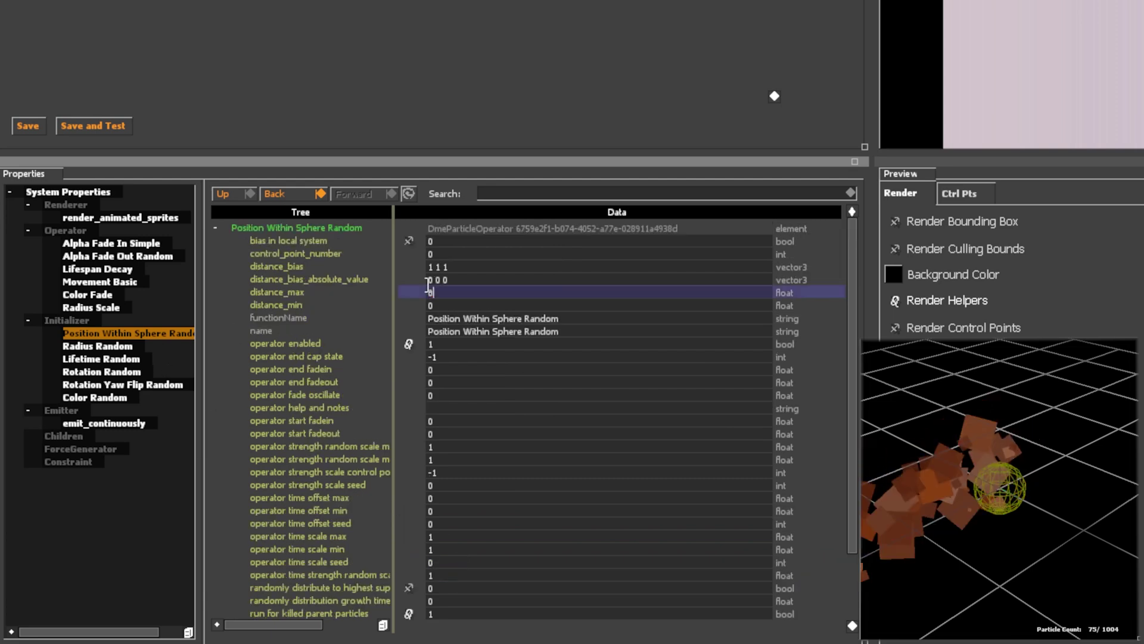
pyautogui.press('Return')
pyautogui.moveTo(1001, 489)
pyautogui.mouseDown()
pyautogui.moveTo(954, 459)
pyautogui.moveTo(1019, 481)
pyautogui.mouseUp()
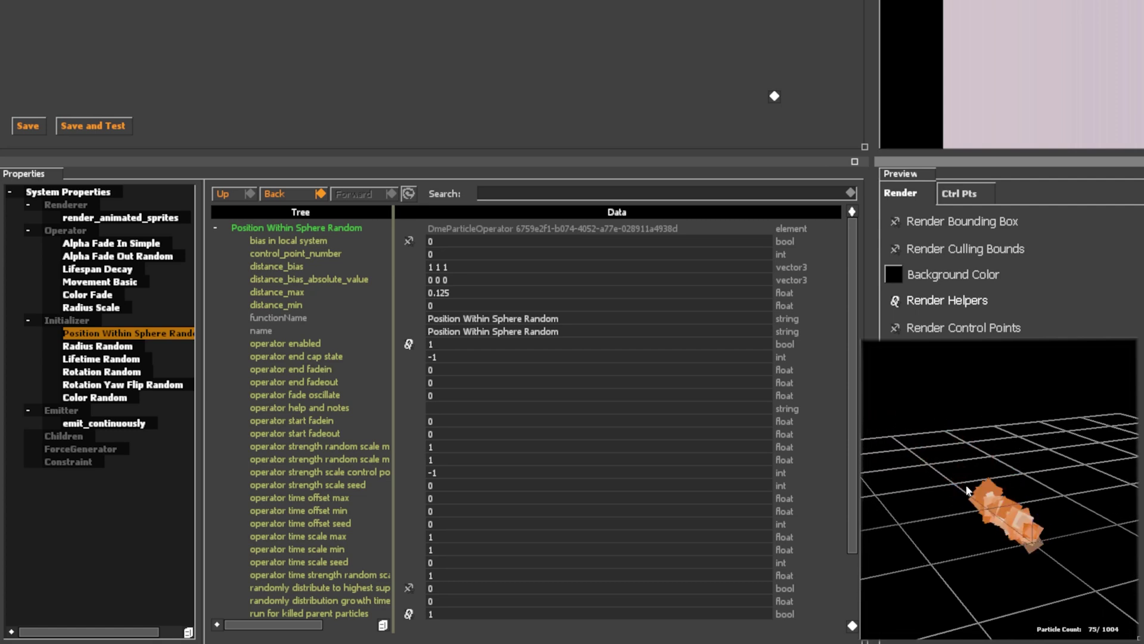
pyautogui.click(84, 192)
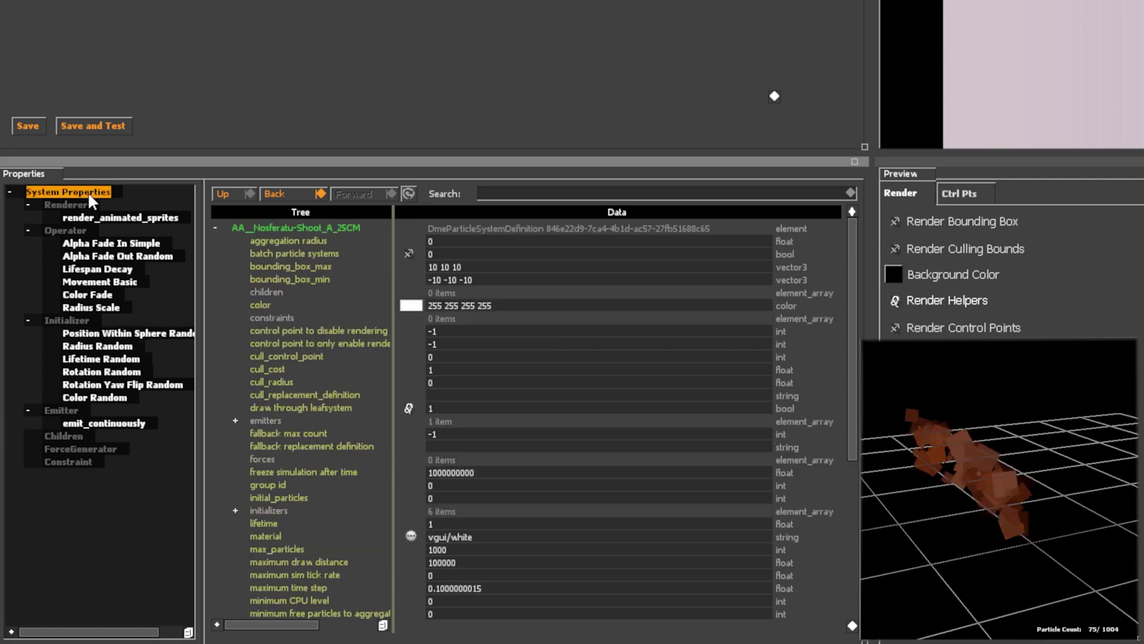
# Set the particle system's material to __hoovytube\generic\glow_a.vmt, replacing vgui/white
pyautogui.click(411, 534)
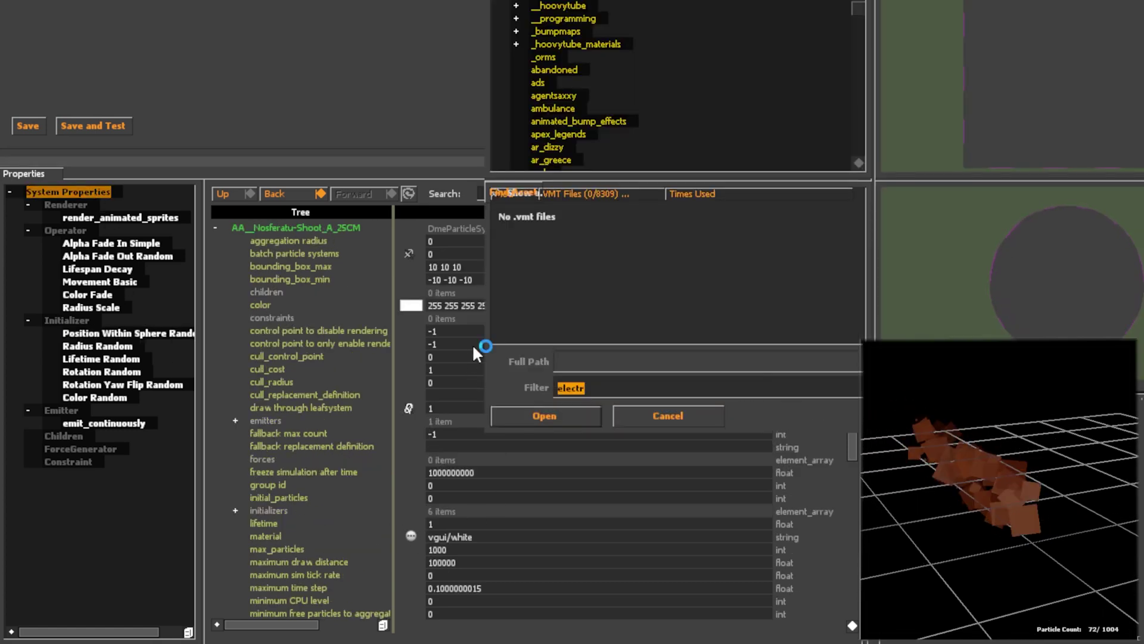
pyautogui.write('glow_a')
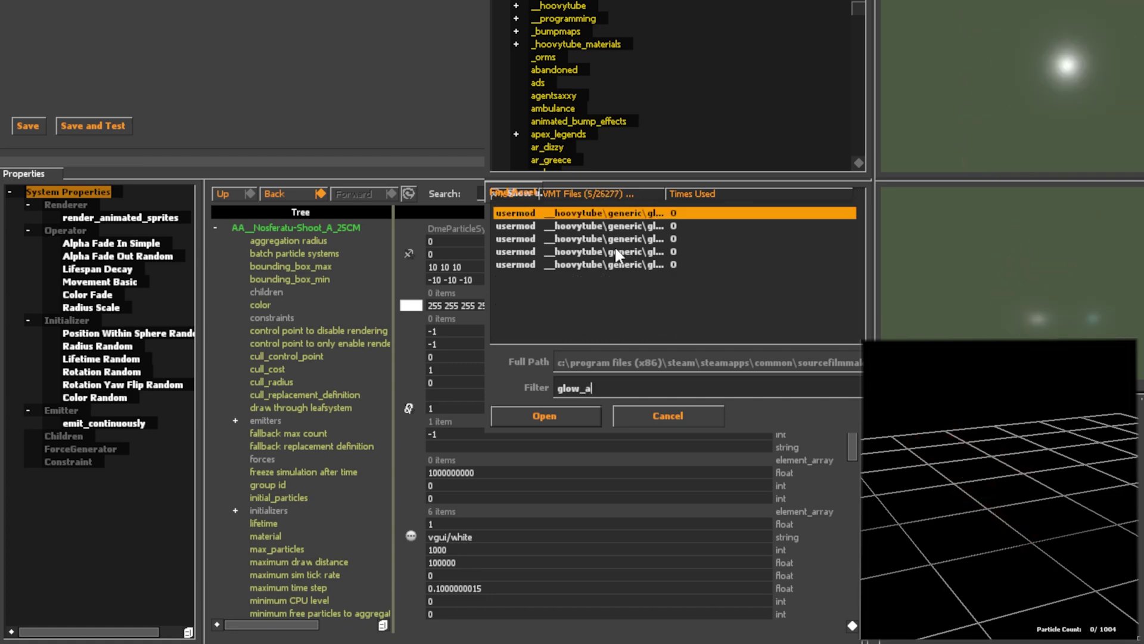
pyautogui.doubleClick(637, 212)
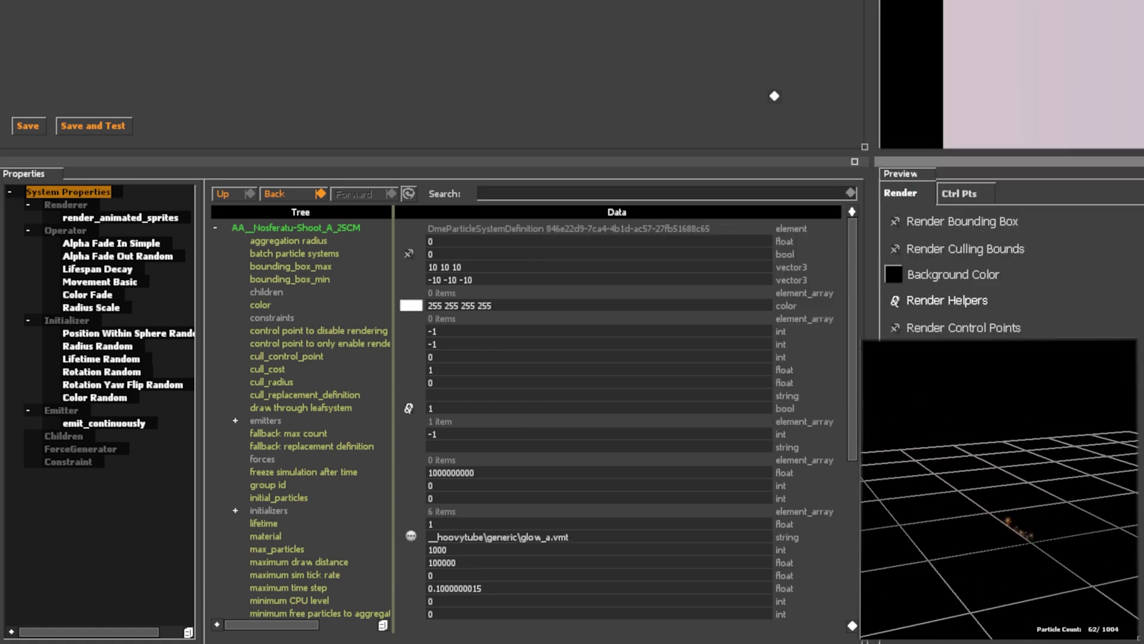
# Raise Radius Random's radius_max to 6
pyautogui.click(87, 349)
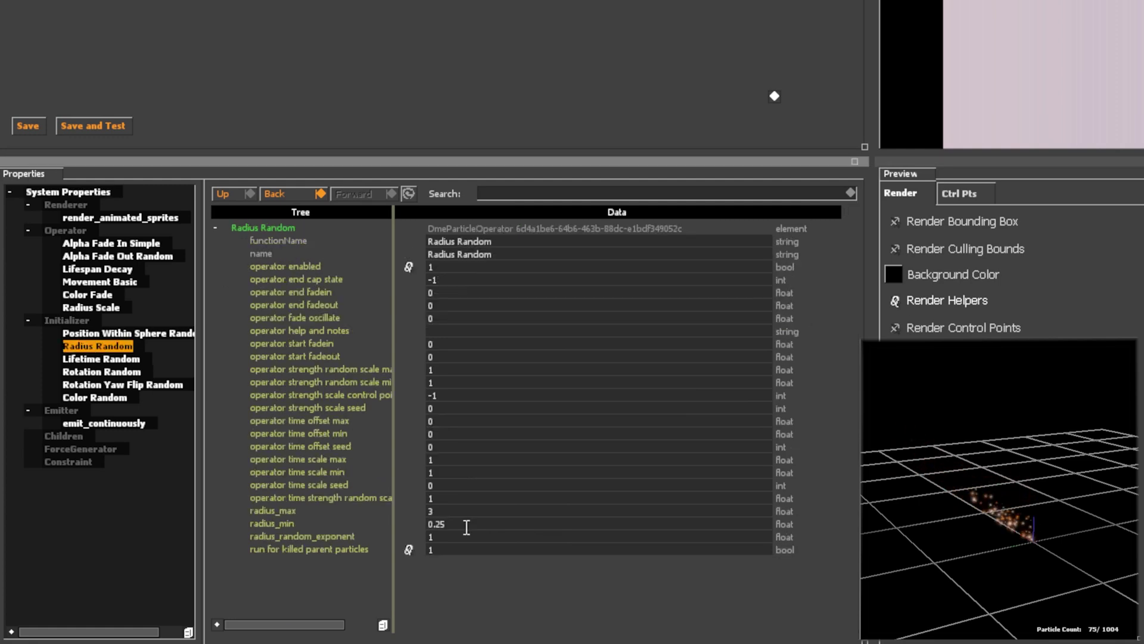
pyautogui.click(457, 524)
pyautogui.click(457, 524)
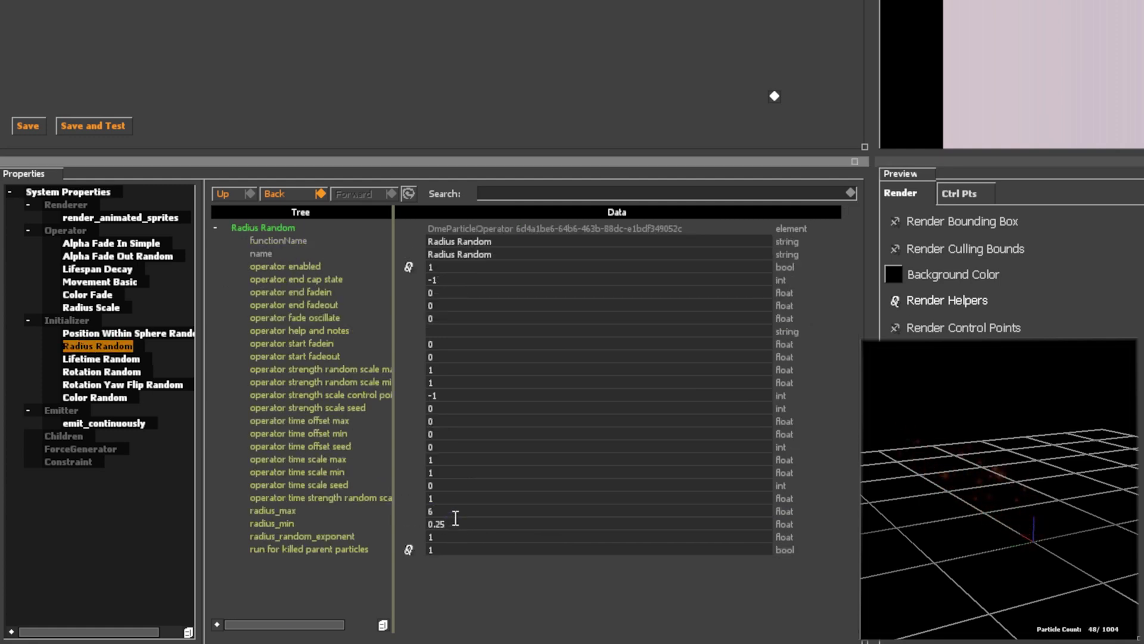
# Add a random force generator with max force 525 525 525 and min force -525 -525 -525
pyautogui.rightClick(74, 452)
pyautogui.click(114, 505)
pyautogui.doubleClick(778, 135)
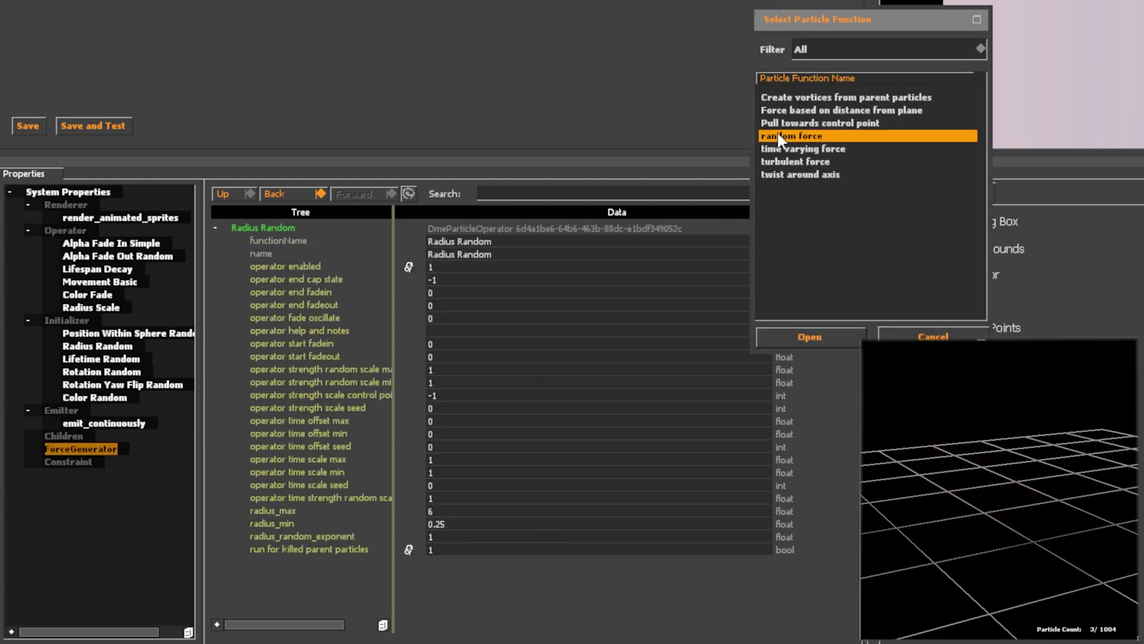
pyautogui.click(438, 258)
pyautogui.write('525 525 52')
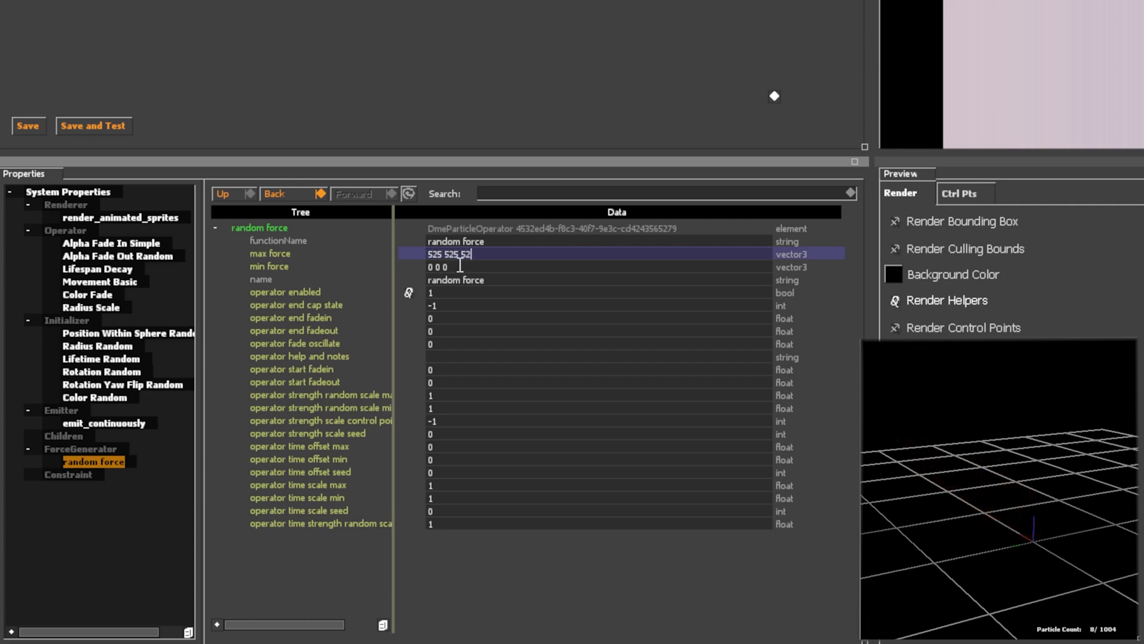
pyautogui.write('5')
pyautogui.press('Tab')
pyautogui.write('-52')
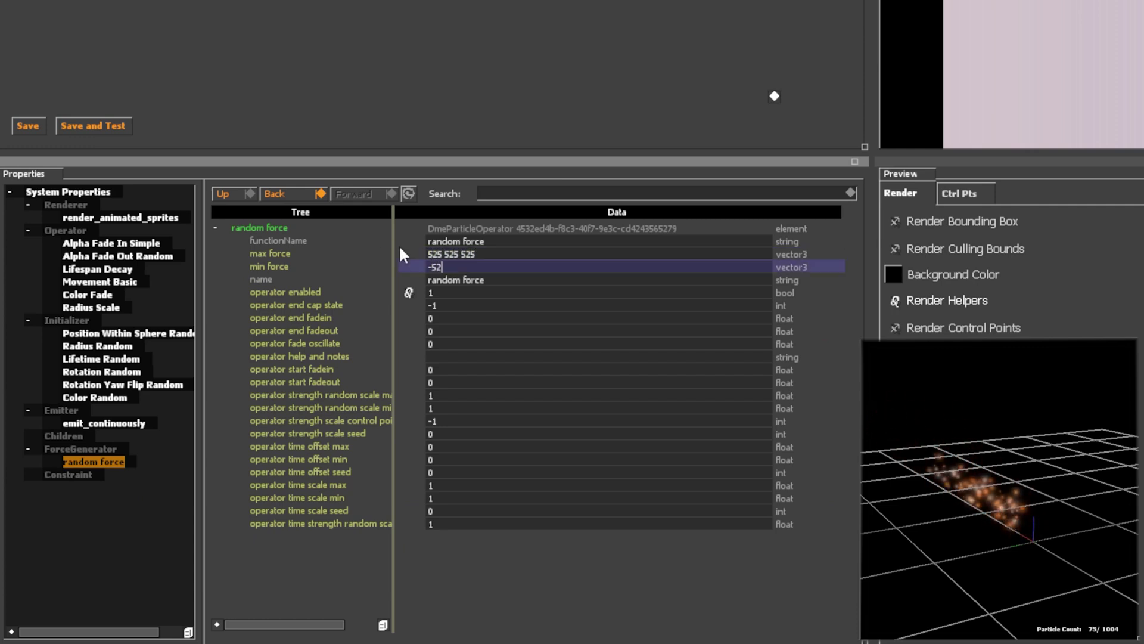
pyautogui.write('5 -525 -525')
pyautogui.press('Return')
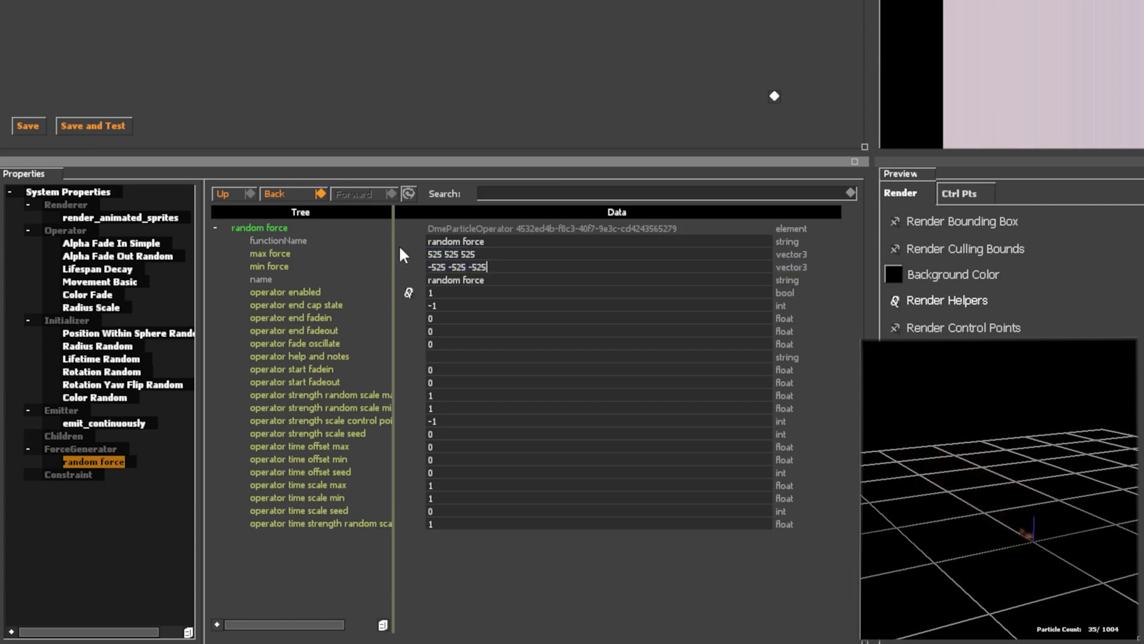
pyautogui.click(114, 359)
pyautogui.moveTo(485, 256); pyautogui.dragTo(435, 254)
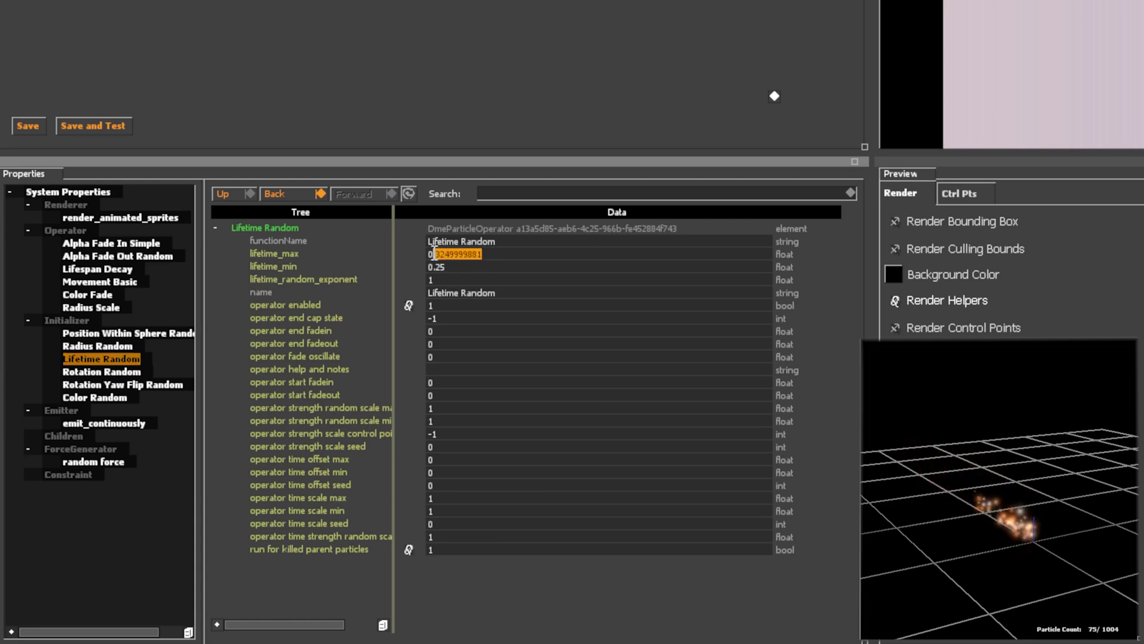
pyautogui.write('7')
pyautogui.click(460, 268)
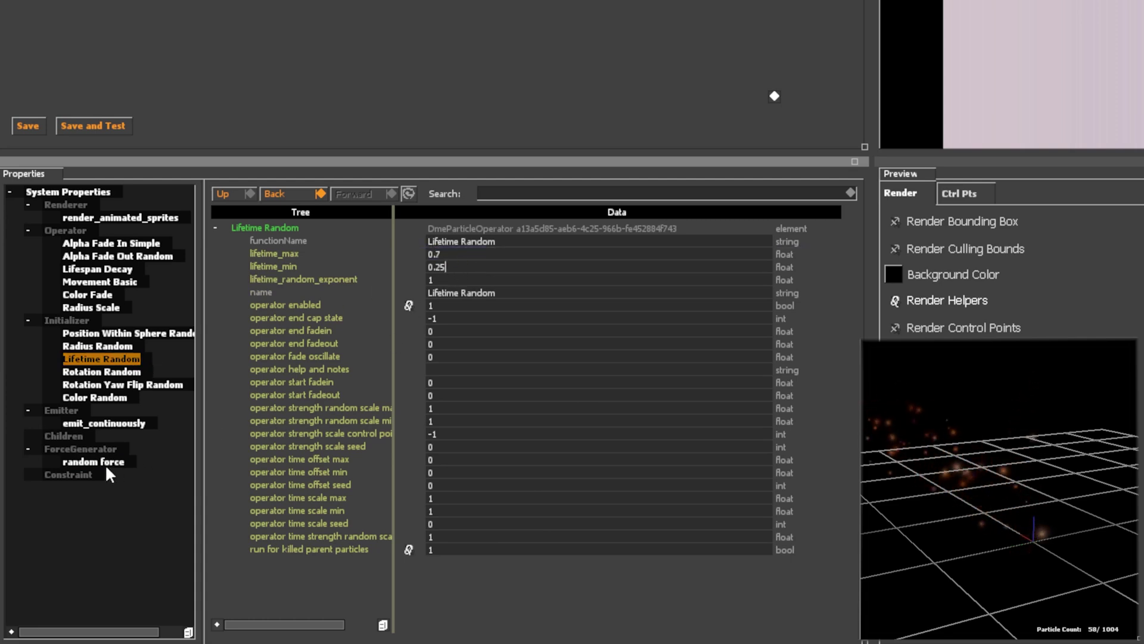
pyautogui.click(109, 463)
pyautogui.write('1255 1255 1255')
pyautogui.click(497, 267)
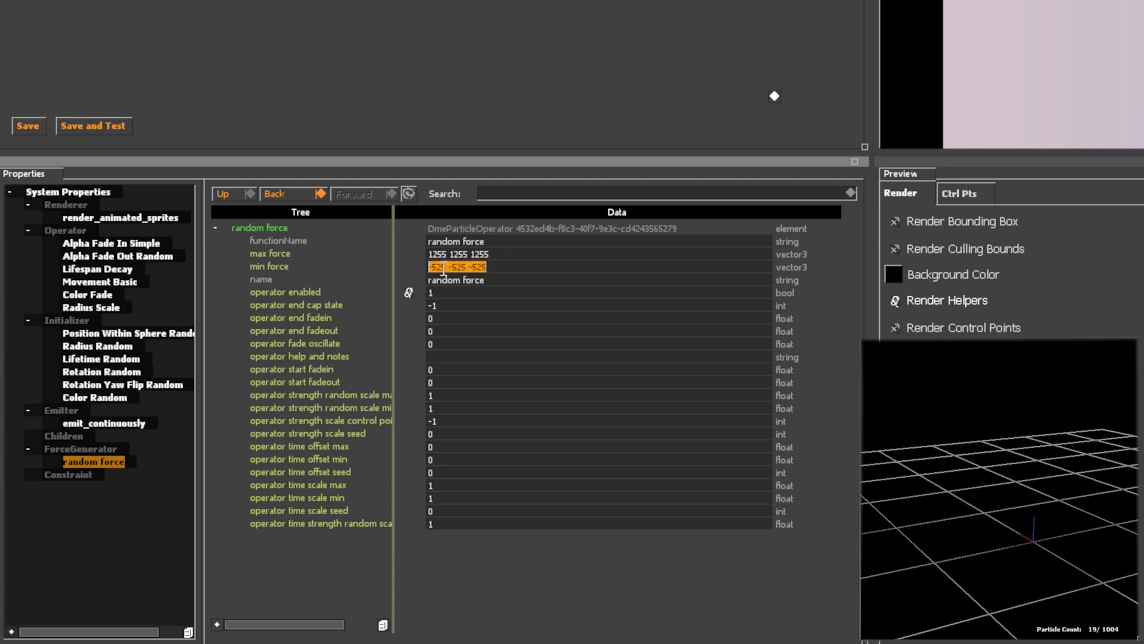
pyautogui.write('-1000 -1000')
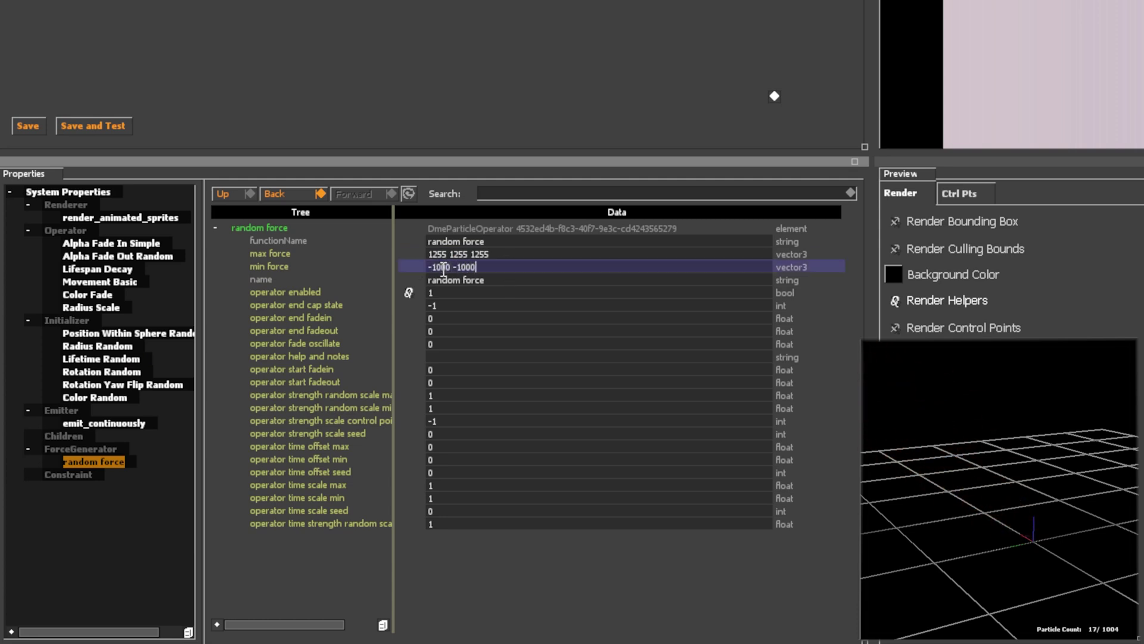
pyautogui.write(' -1000')
pyautogui.press('Return')
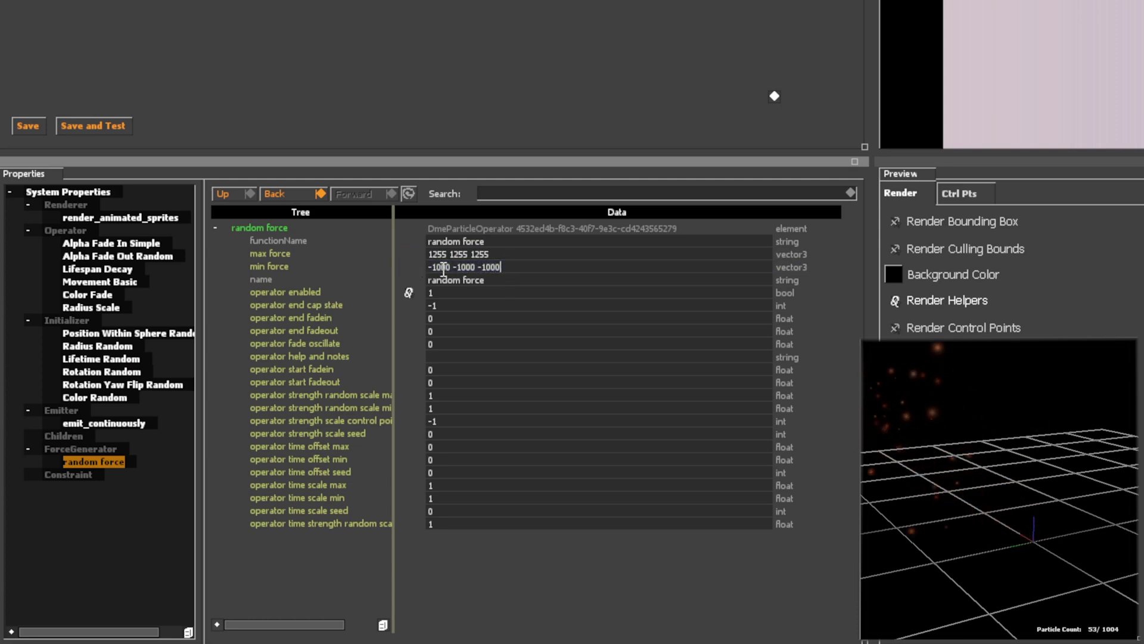
# Set the Movement Basic operator's drag to 0.1
pyautogui.click(137, 283)
pyautogui.moveTo(503, 243); pyautogui.dragTo(446, 246)
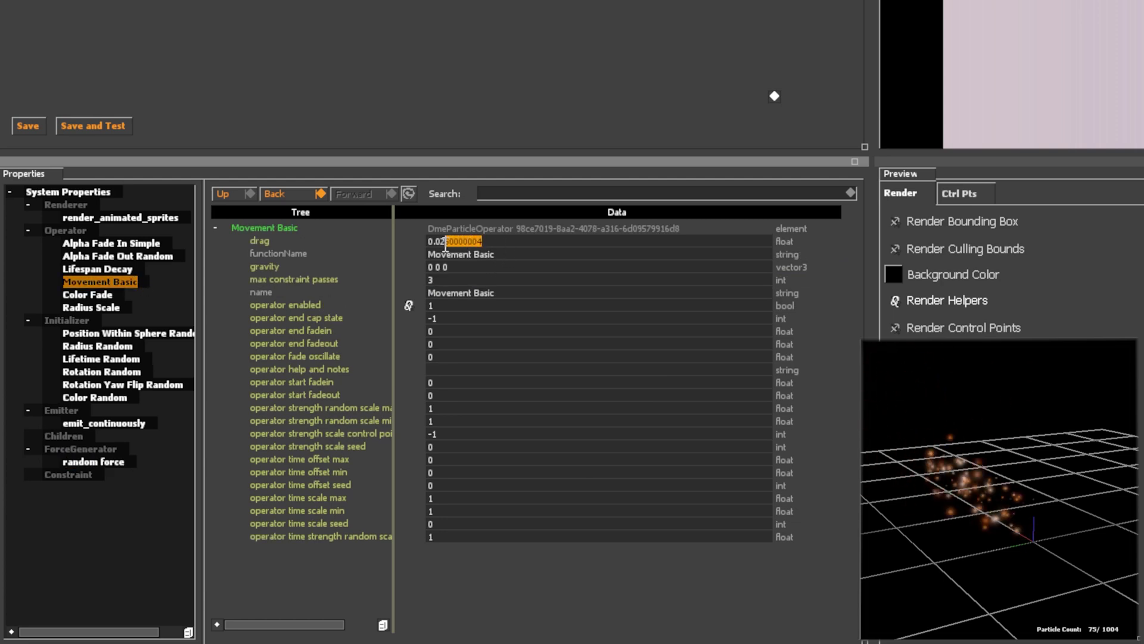
pyautogui.write('1')
pyautogui.click(460, 269)
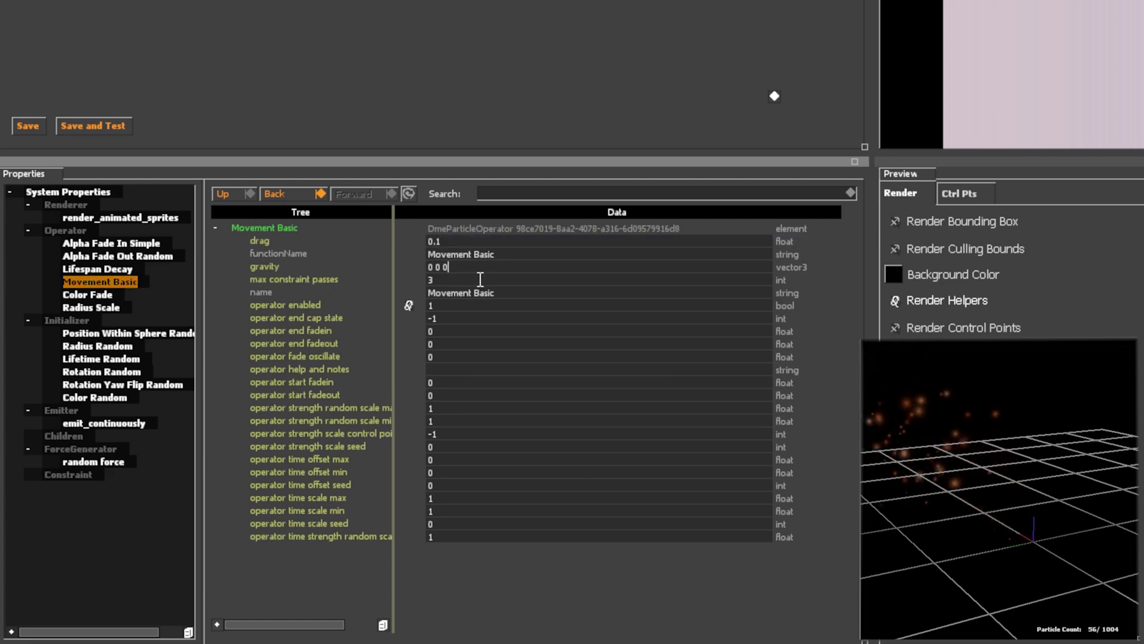
# Set Radius Random to radius_max 2 and radius_min 0.25
pyautogui.moveTo(875, 490); pyautogui.dragTo(933, 493)
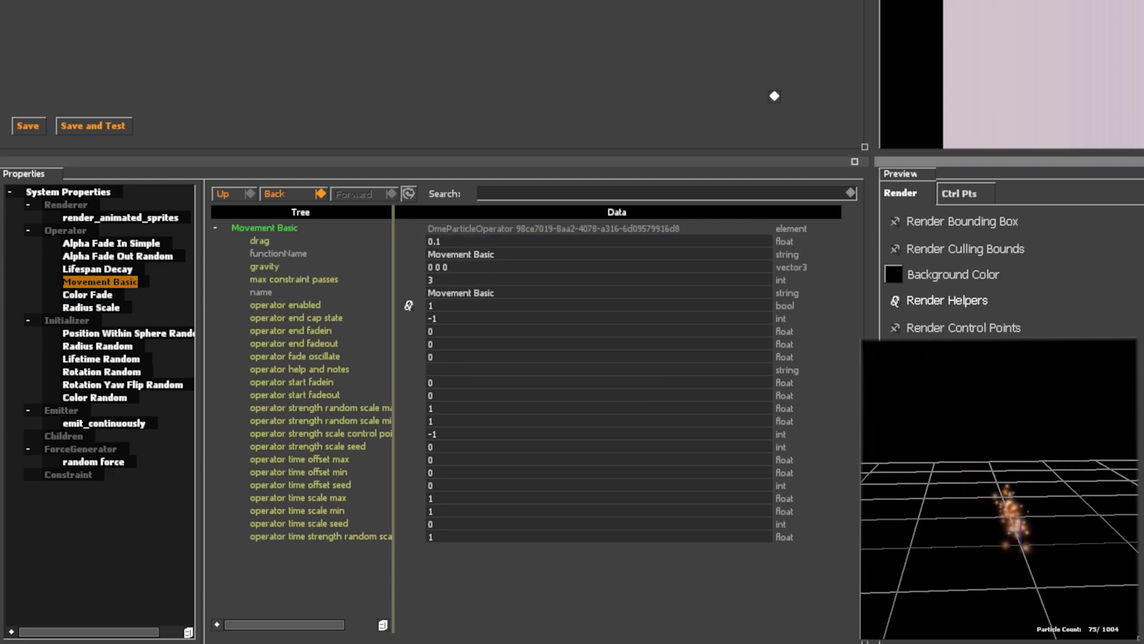
pyautogui.click(97, 346)
pyautogui.click(460, 511)
pyautogui.click(459, 523)
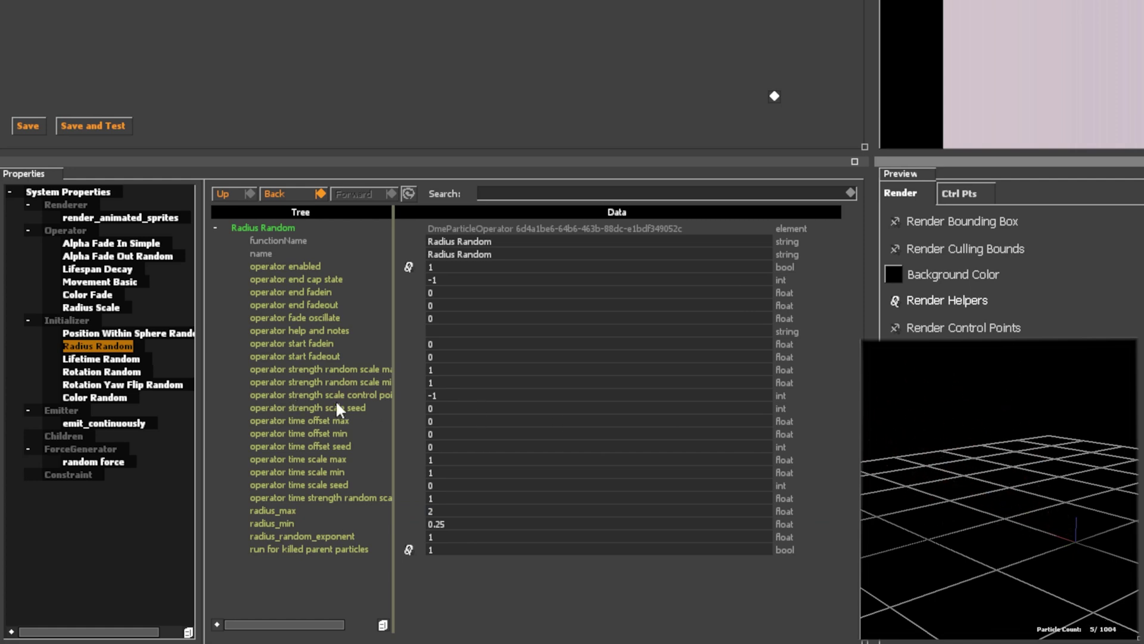
# Give Radius Random an operator start fadeout of 0.000001 and end fadeout of 0.055
pyautogui.click(111, 424)
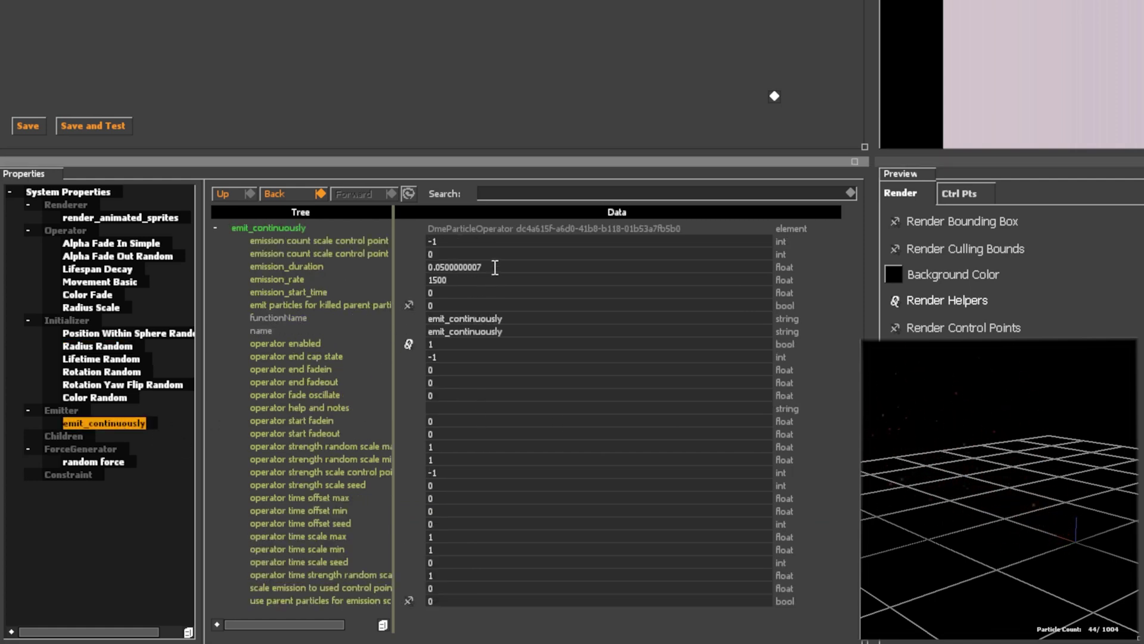
pyautogui.click(98, 347)
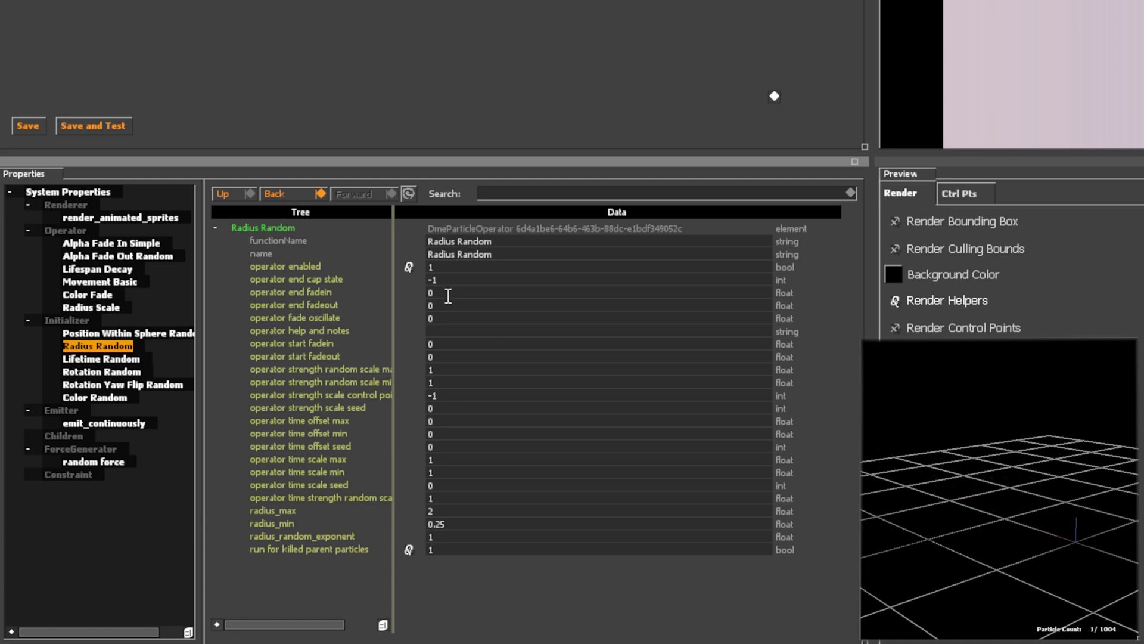
pyautogui.write('0.000001')
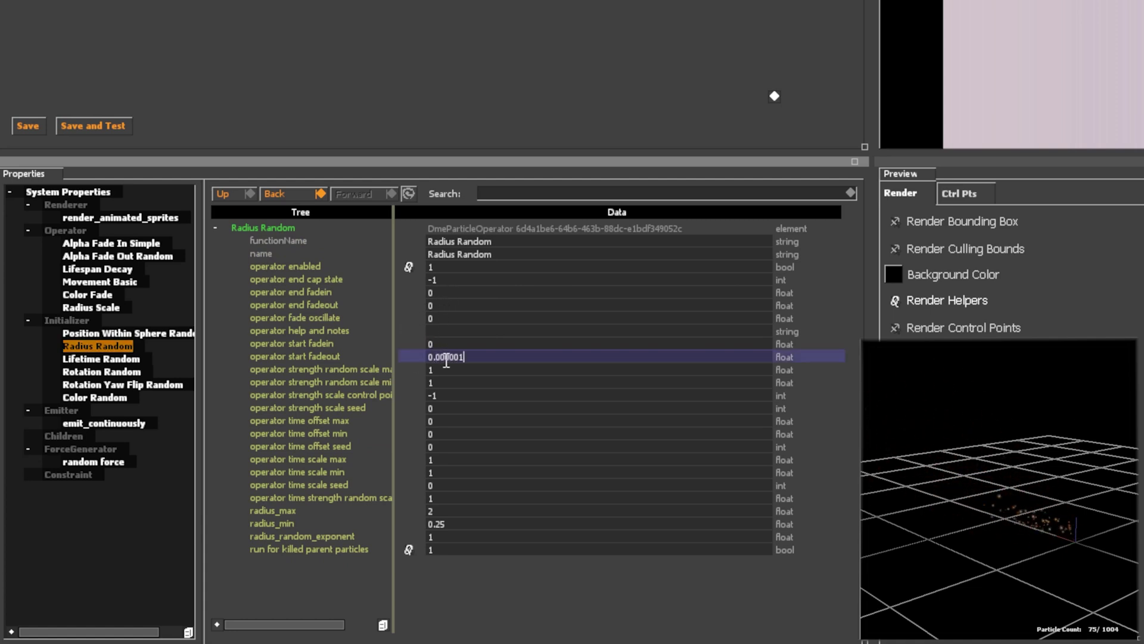
pyautogui.press('Return')
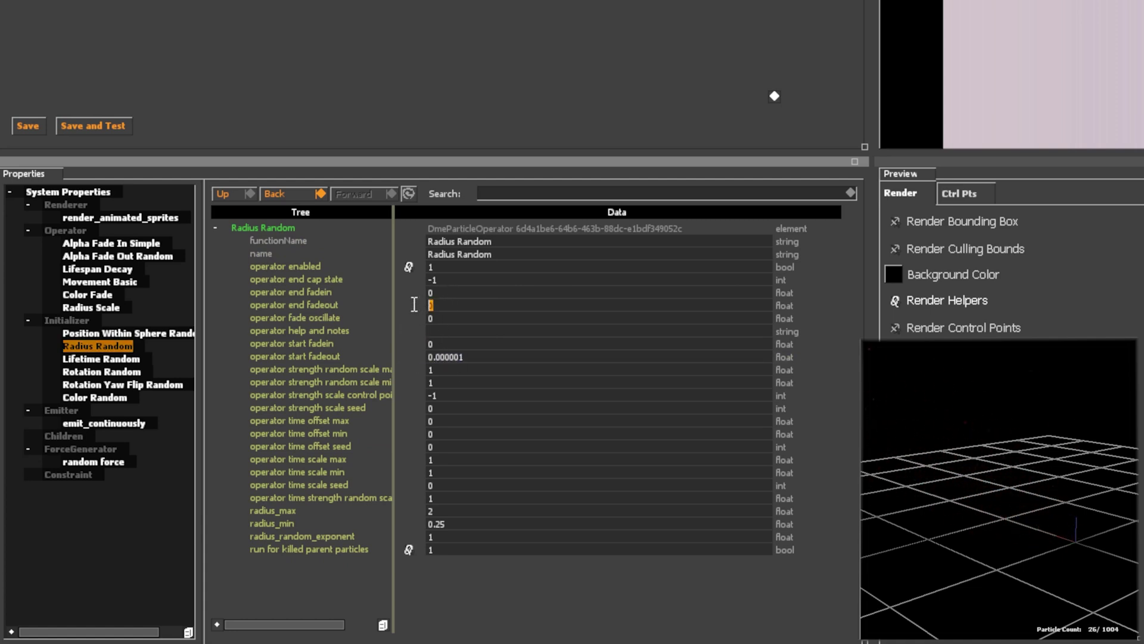
pyautogui.write('0.05')
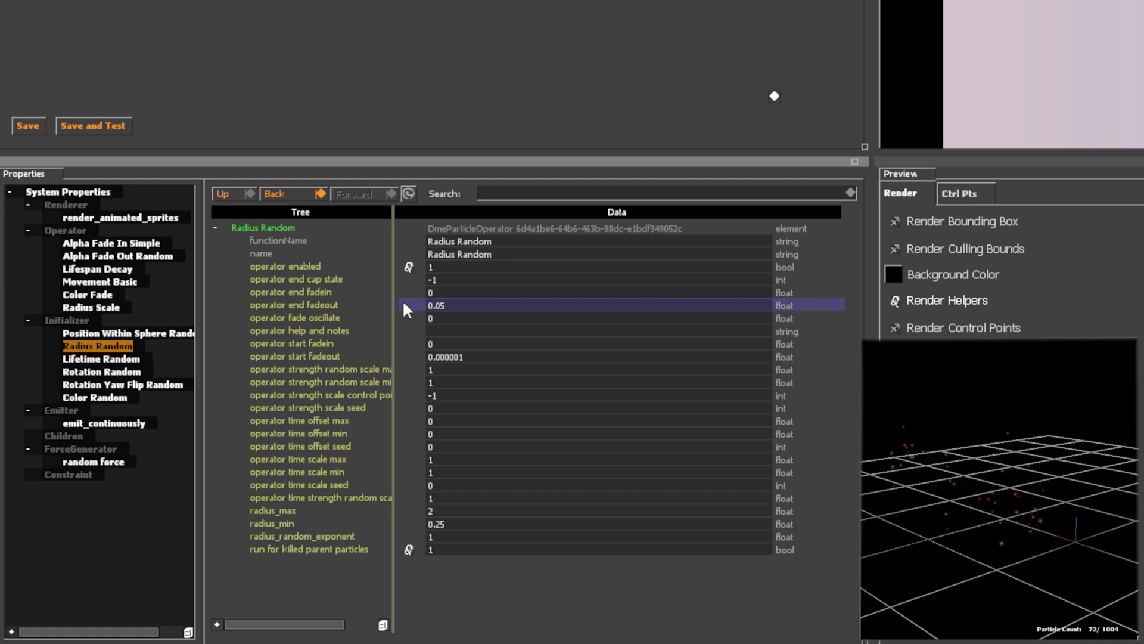
pyautogui.write('9')
pyautogui.press('BackSpace')
pyautogui.write('5')
pyautogui.press('Return')
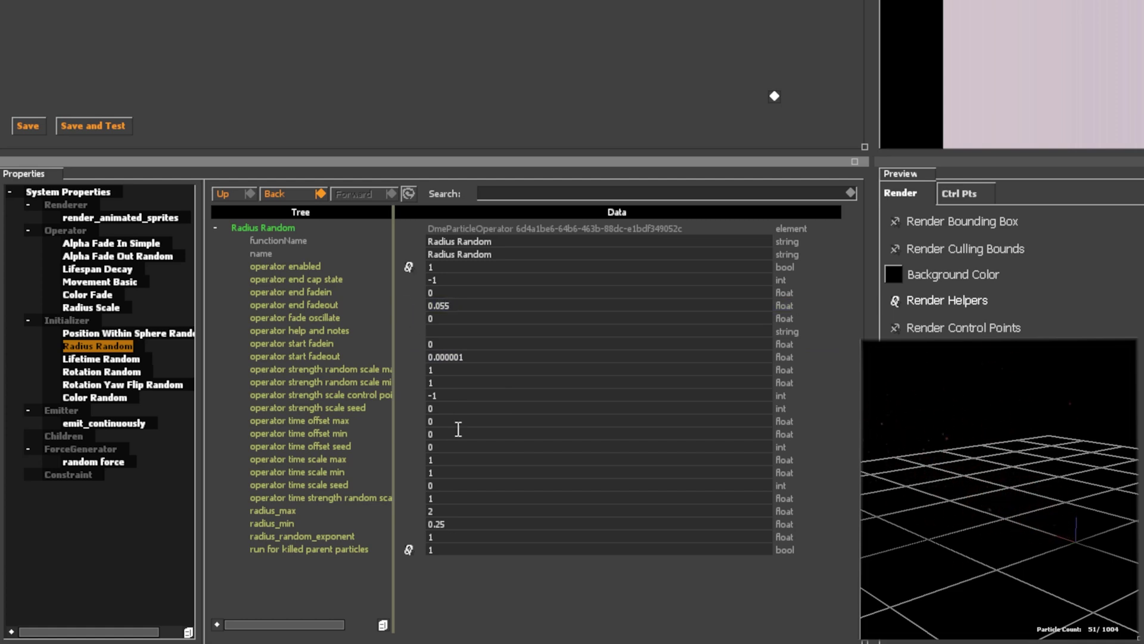
# Set Radius Random's radius_max to 5
pyautogui.write('25')
pyautogui.press('Return')
pyautogui.click(456, 510)
pyautogui.write('2')
pyautogui.press('Return')
pyautogui.click(454, 511)
pyautogui.write('5')
pyautogui.click(453, 522)
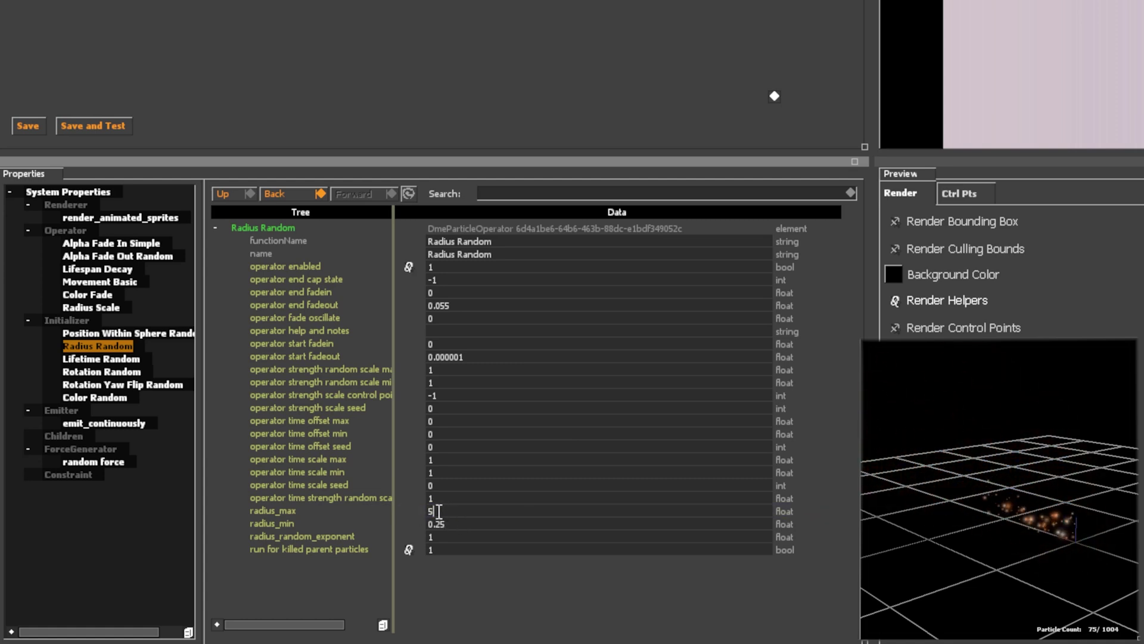
# Make Color Random's color1 the orange 251 110 7
pyautogui.click(96, 397)
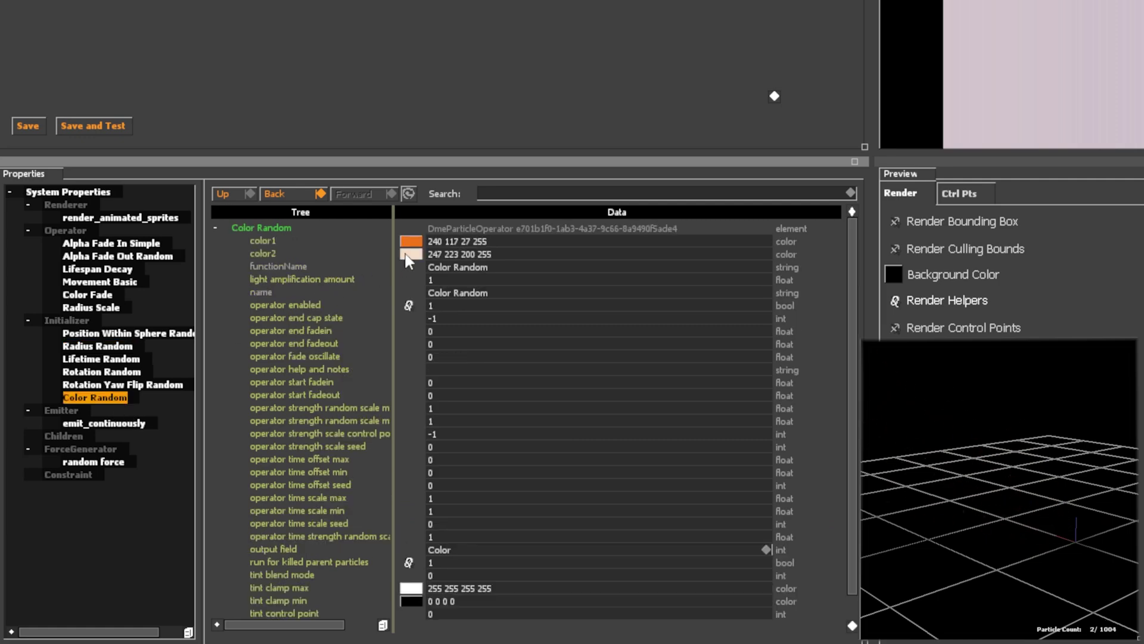
pyautogui.click(411, 241)
pyautogui.click(731, 324)
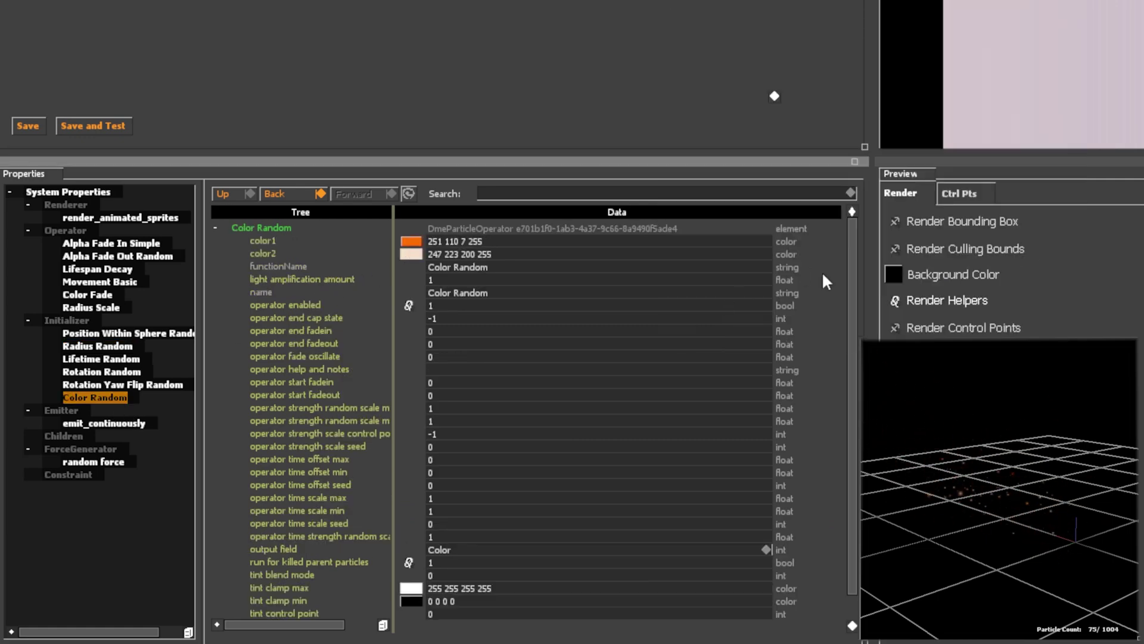
pyautogui.click(68, 191)
# Create a new particle system named AA_Nosferatu-Shoot_A_25CM-flash from the copied system name
pyautogui.rightClick(293, 229)
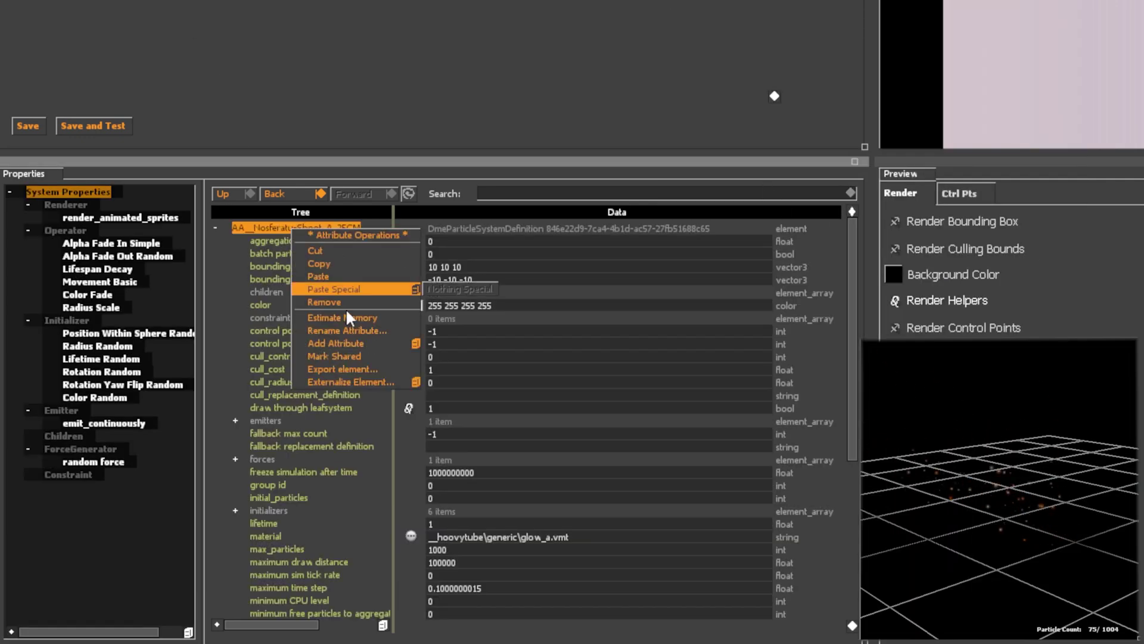
pyautogui.click(349, 326)
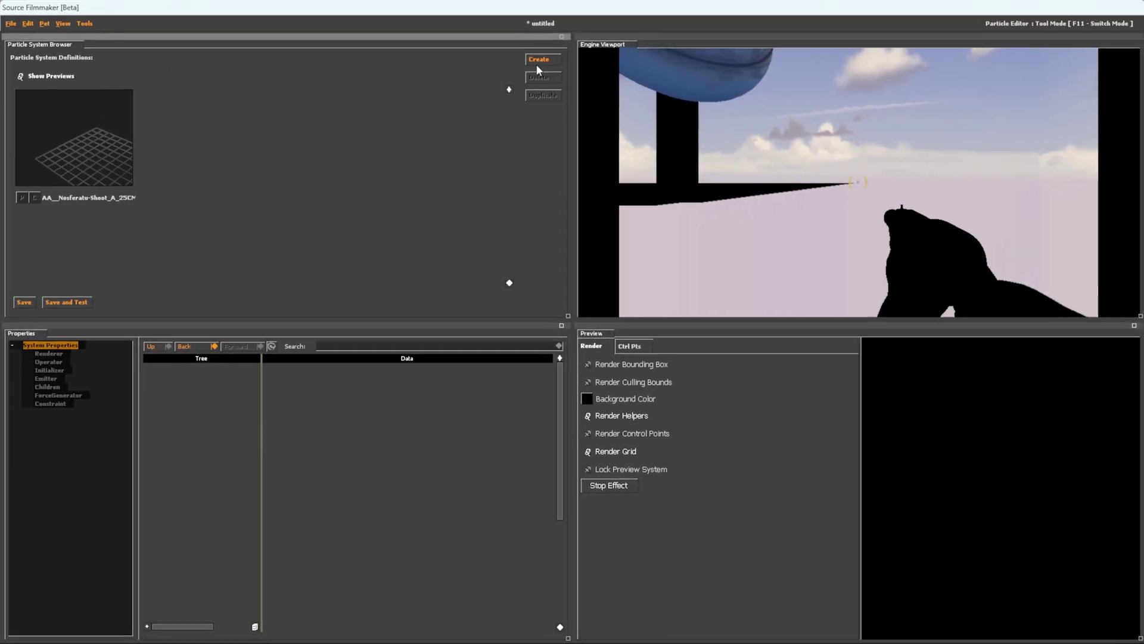
pyautogui.click(538, 60)
pyautogui.write('AA_Nosferatu-Shoot_A_25CM')
pyautogui.click(498, 336)
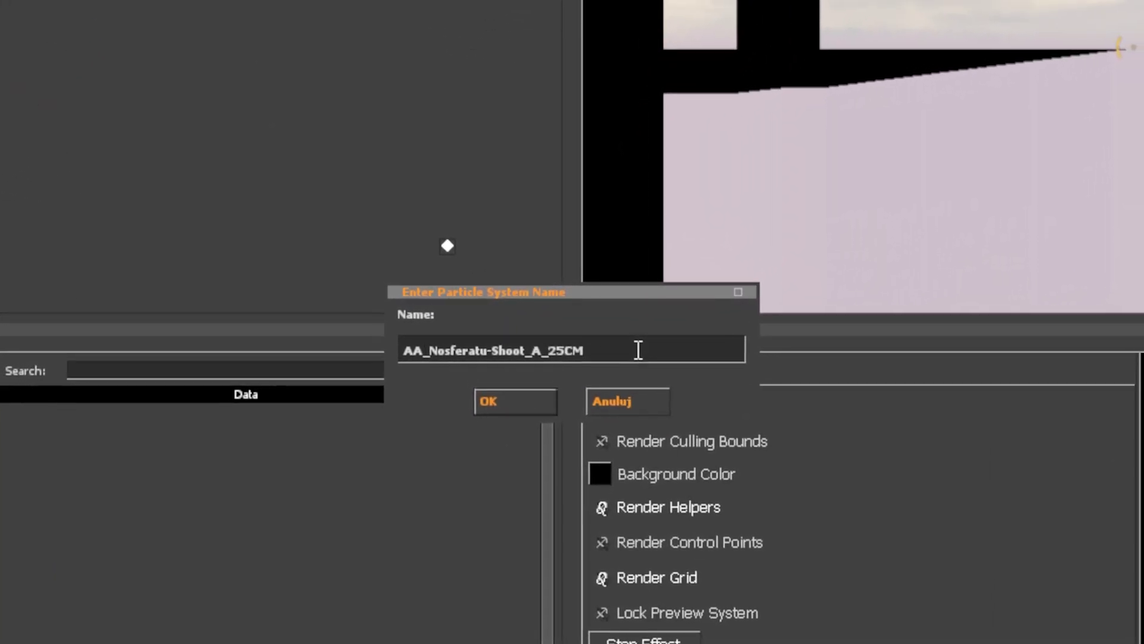
pyautogui.write('flash')
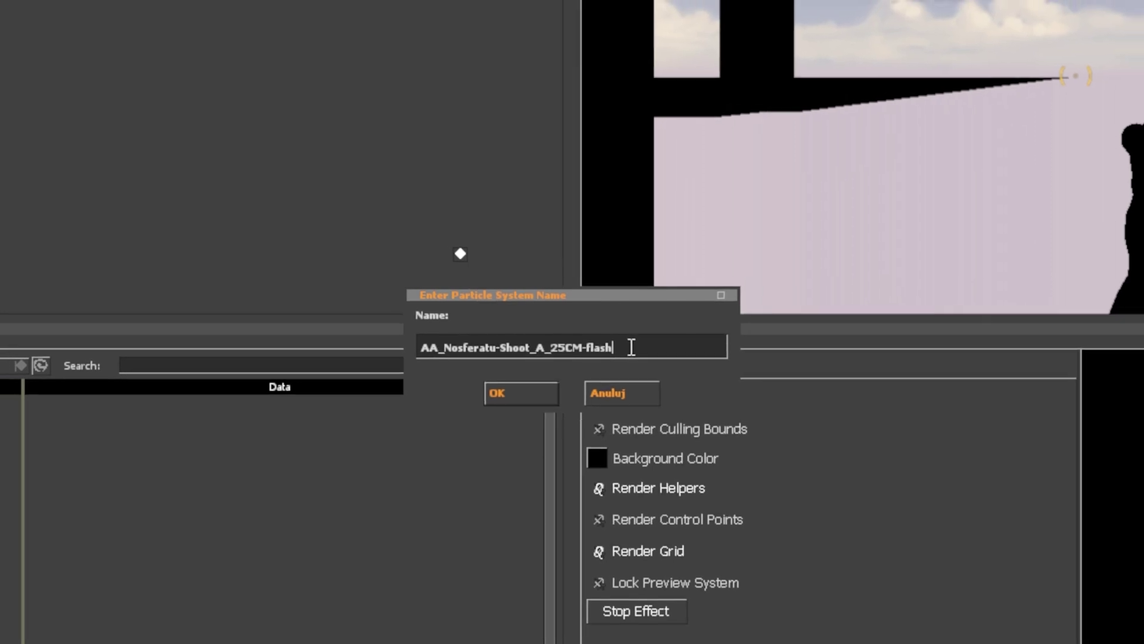
pyautogui.press('Return')
# Copy the original system's functions and switch to the new flash system
pyautogui.click(75, 140)
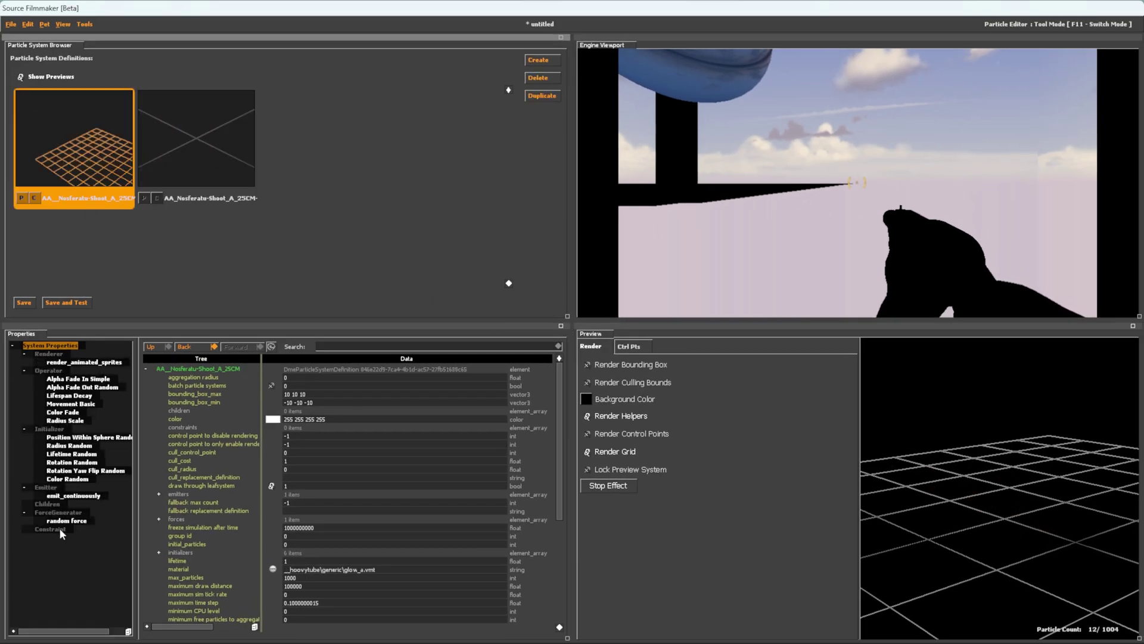
pyautogui.rightClick(76, 462)
pyautogui.click(173, 180)
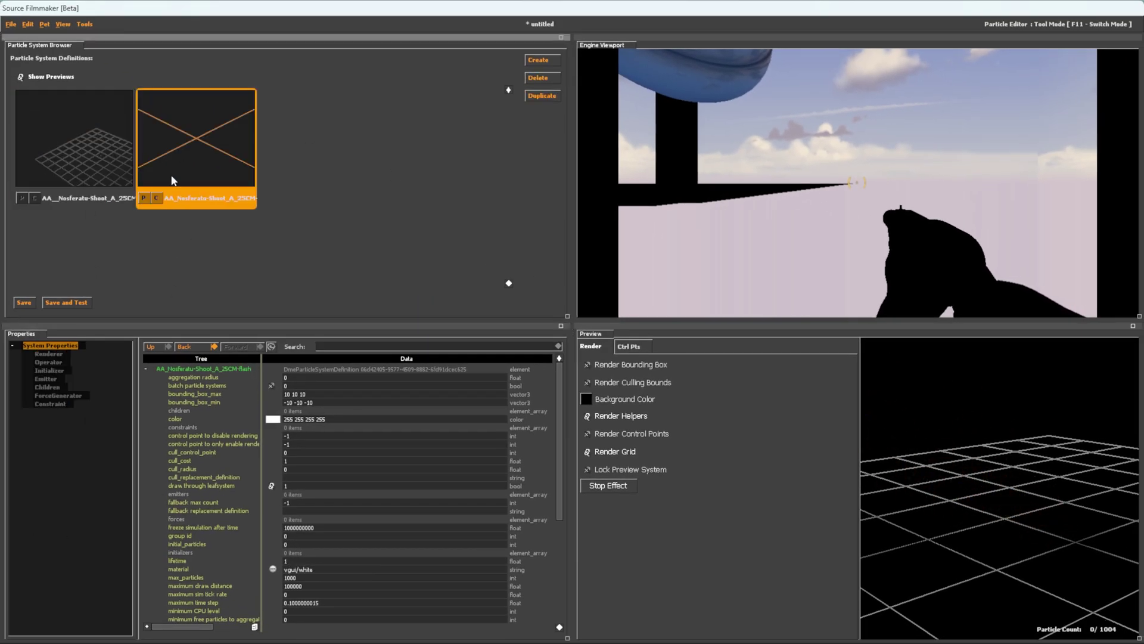
# Paste the copied functions into the flash system and edit Lifetime Random's lifetime_max
pyautogui.keyDown('shift'); pyautogui.click(51, 404); pyautogui.keyUp('shift')
pyautogui.rightClick(54, 404)
pyautogui.click(78, 438)
pyautogui.click(72, 462)
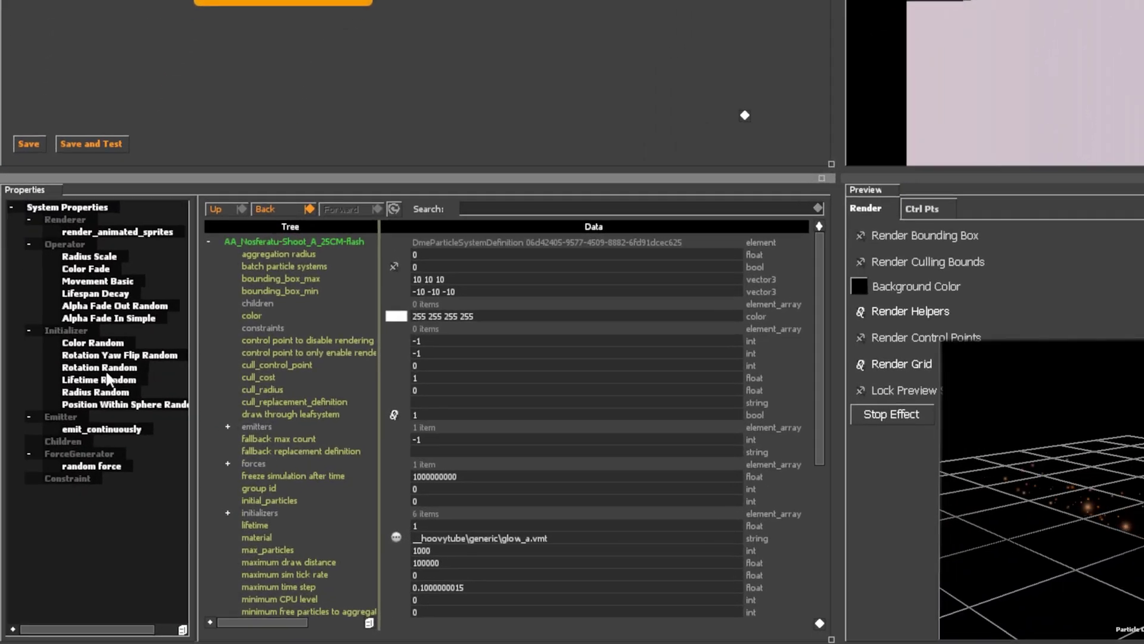
pyautogui.write('25')
pyautogui.moveTo(448, 264); pyautogui.dragTo(444, 267)
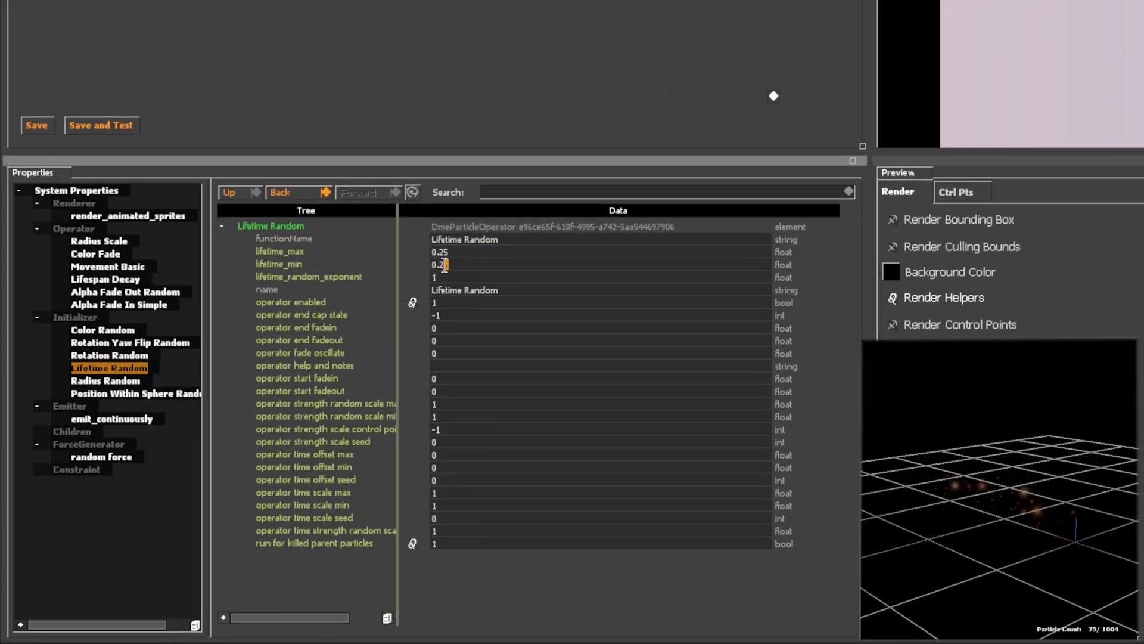
pyautogui.write('125')
pyautogui.click(461, 252)
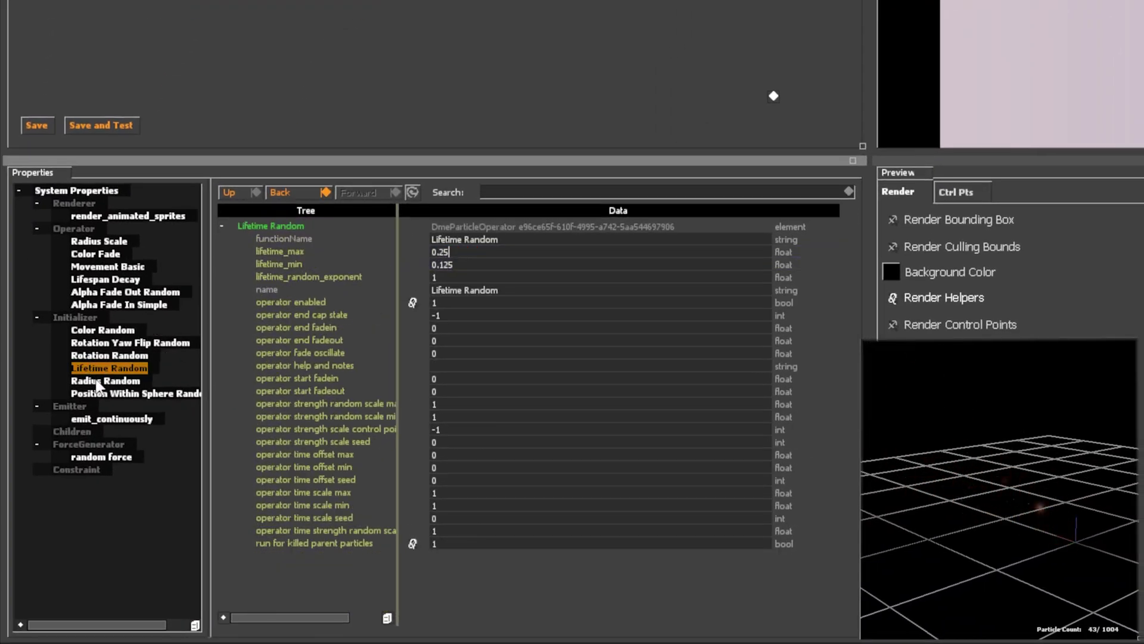
# Set Radius Random's radius_max to 25 and lifetime_max to 0.186
pyautogui.click(96, 382)
pyautogui.doubleClick(434, 505)
pyautogui.write('25')
pyautogui.click(458, 518)
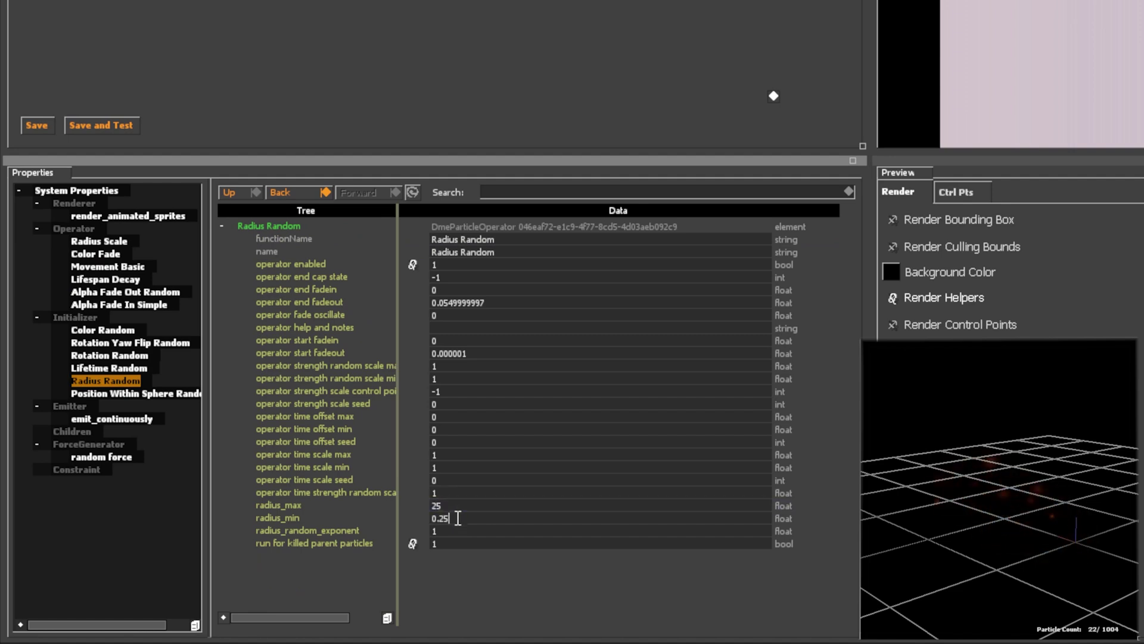
pyautogui.click(135, 369)
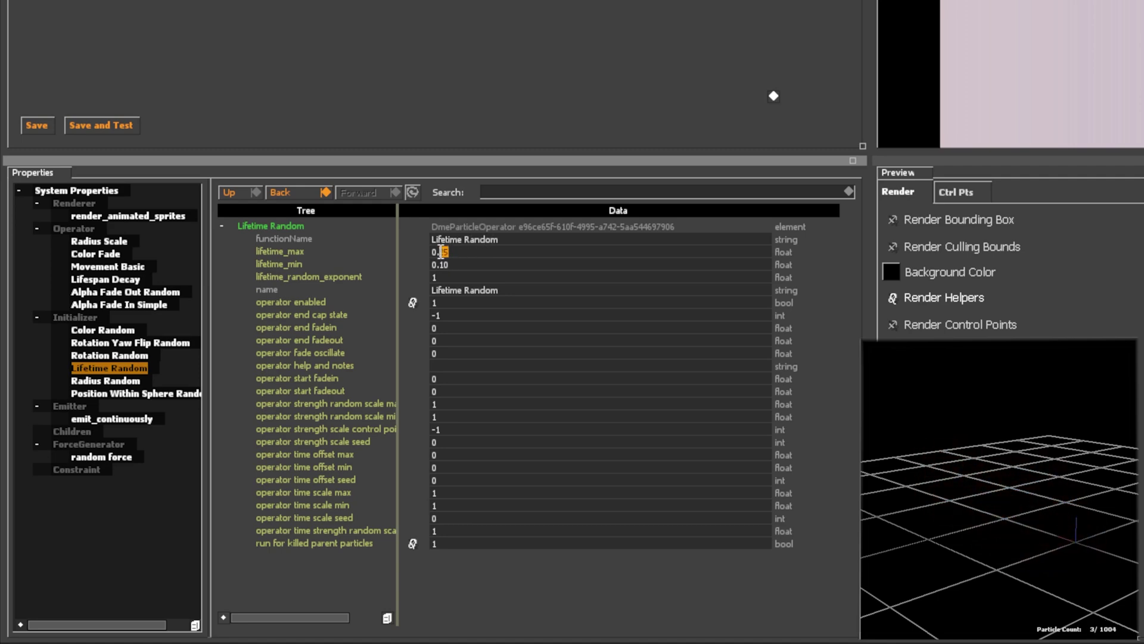
pyautogui.write('1')
pyautogui.click(457, 262)
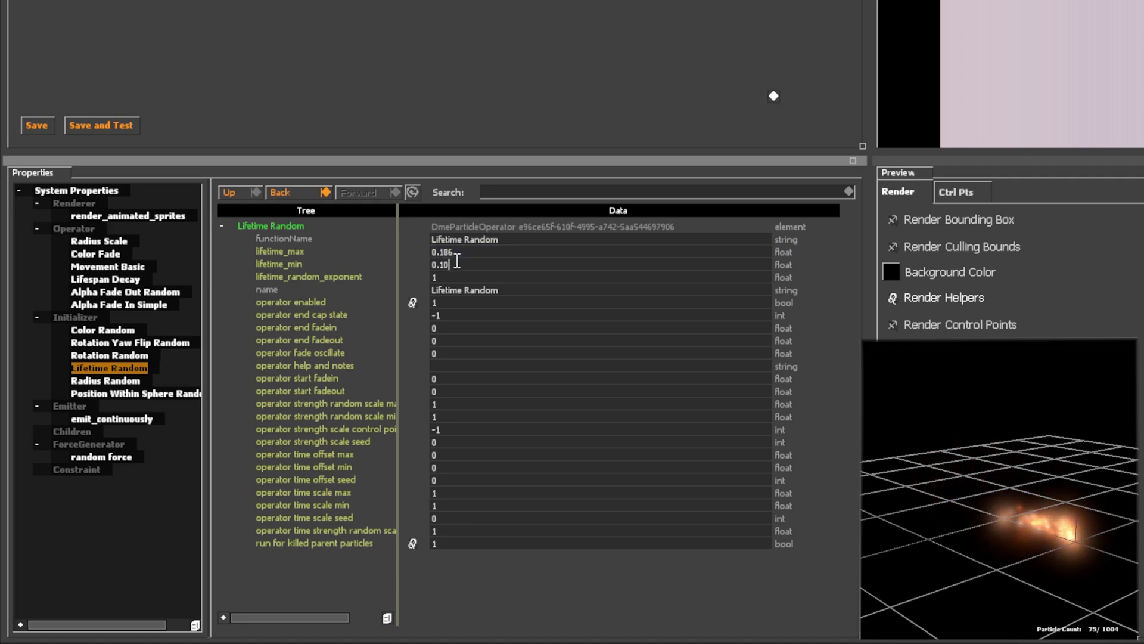
# Set the local speed to 0 125 55 and emission duration to 0.025
pyautogui.click(192, 393)
pyautogui.scroll(-2, 459, 557)
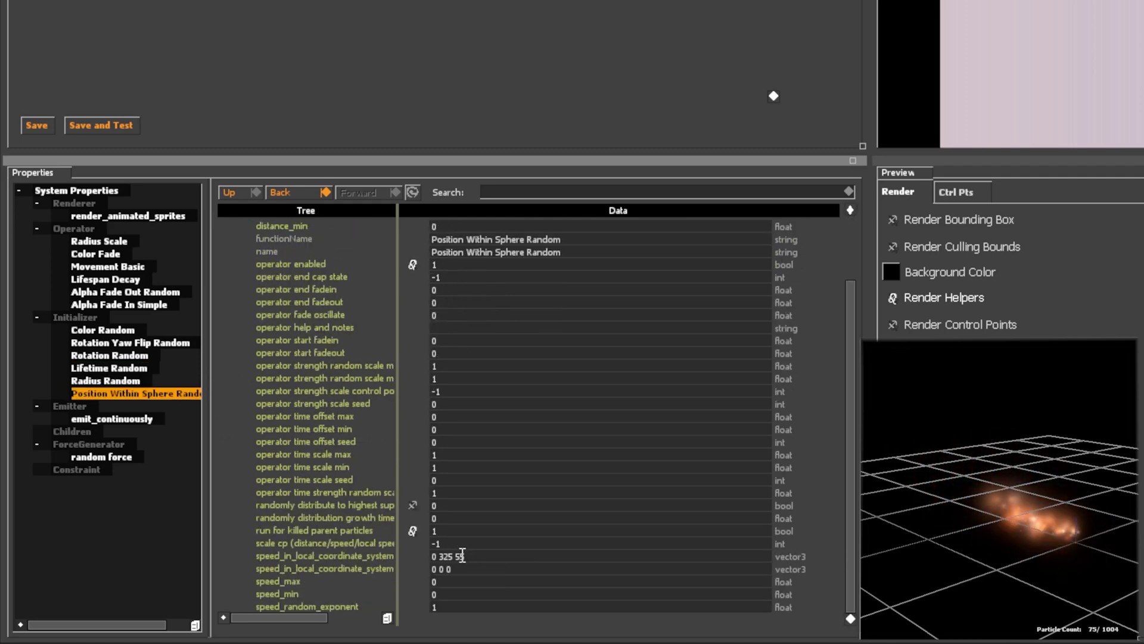
pyautogui.click(461, 570)
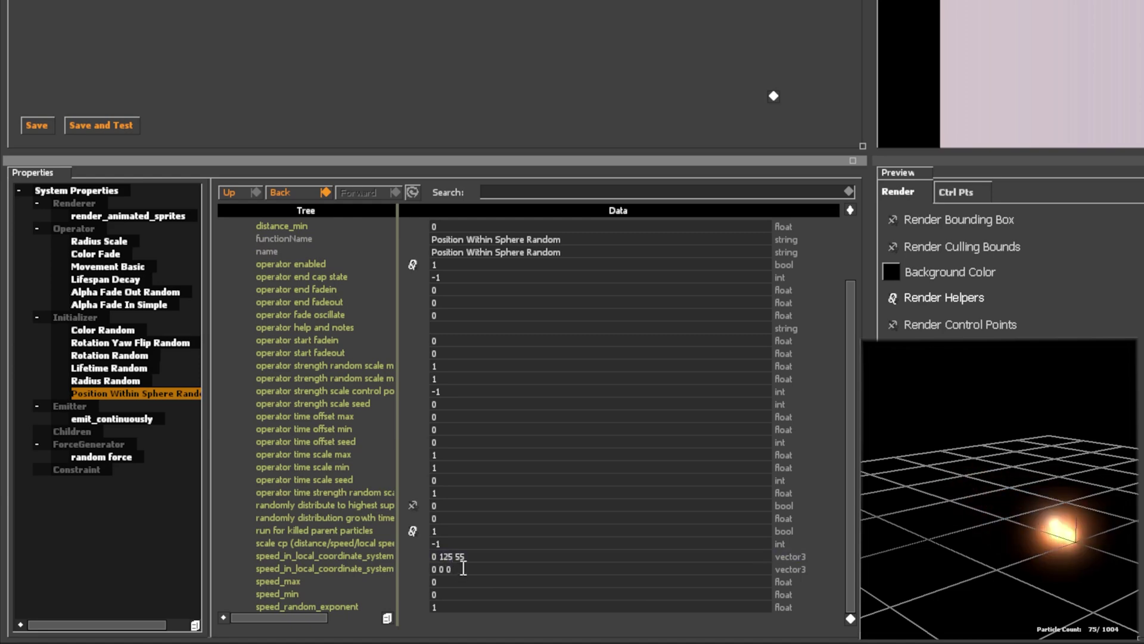
pyautogui.click(112, 419)
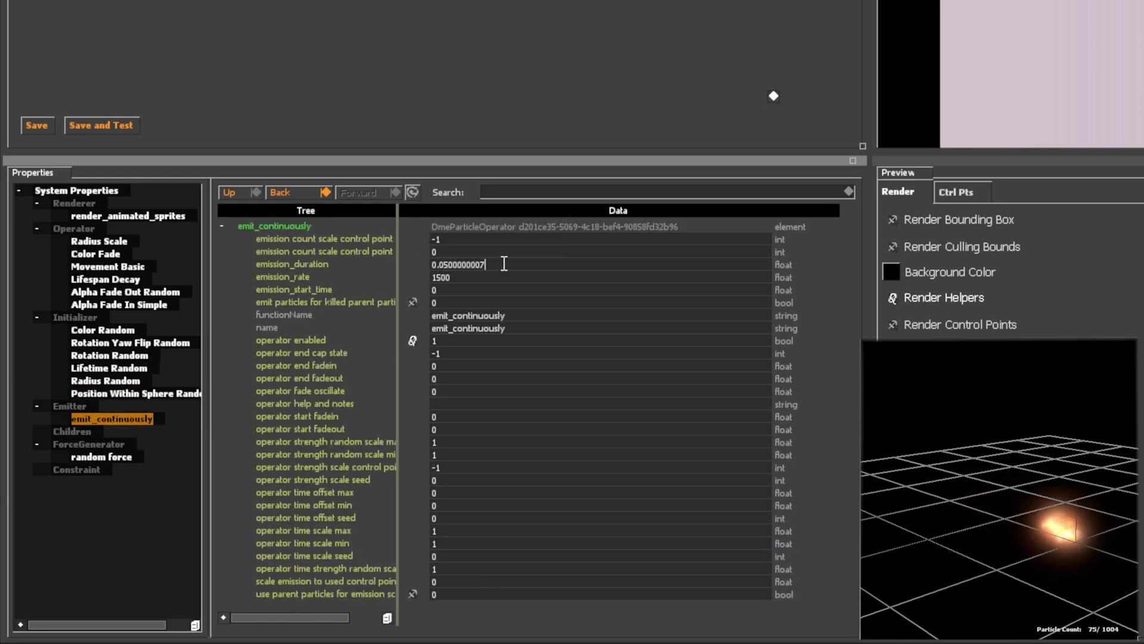
pyautogui.write('25')
pyautogui.press('Return')
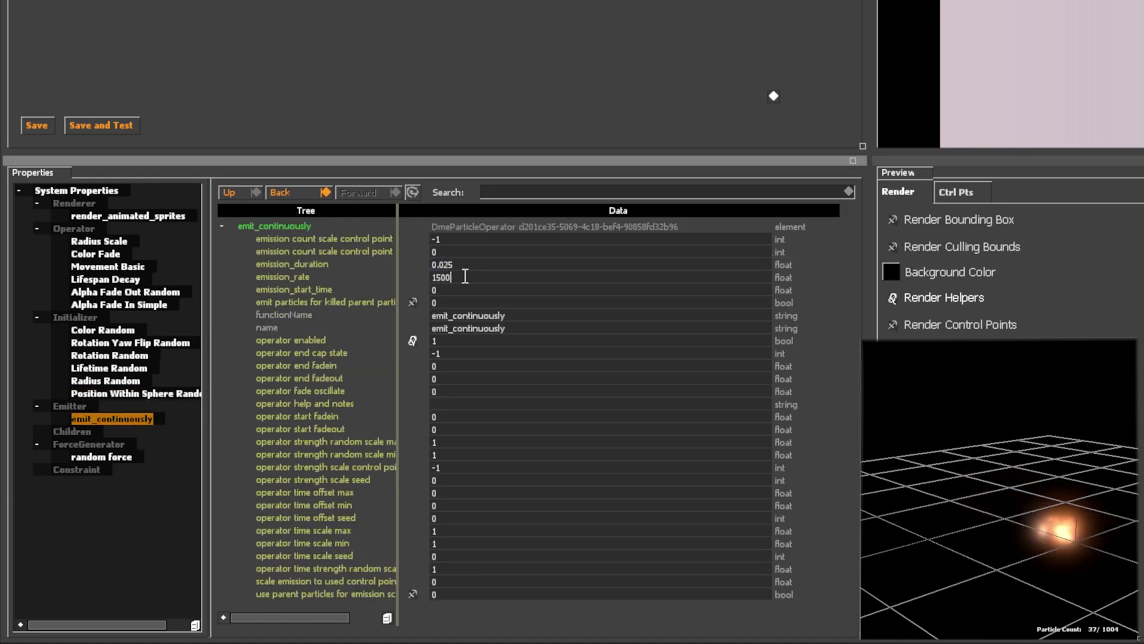
# Raise radius_max to 35 and set the sphere's local speed to 0 225 15
pyautogui.click(106, 381)
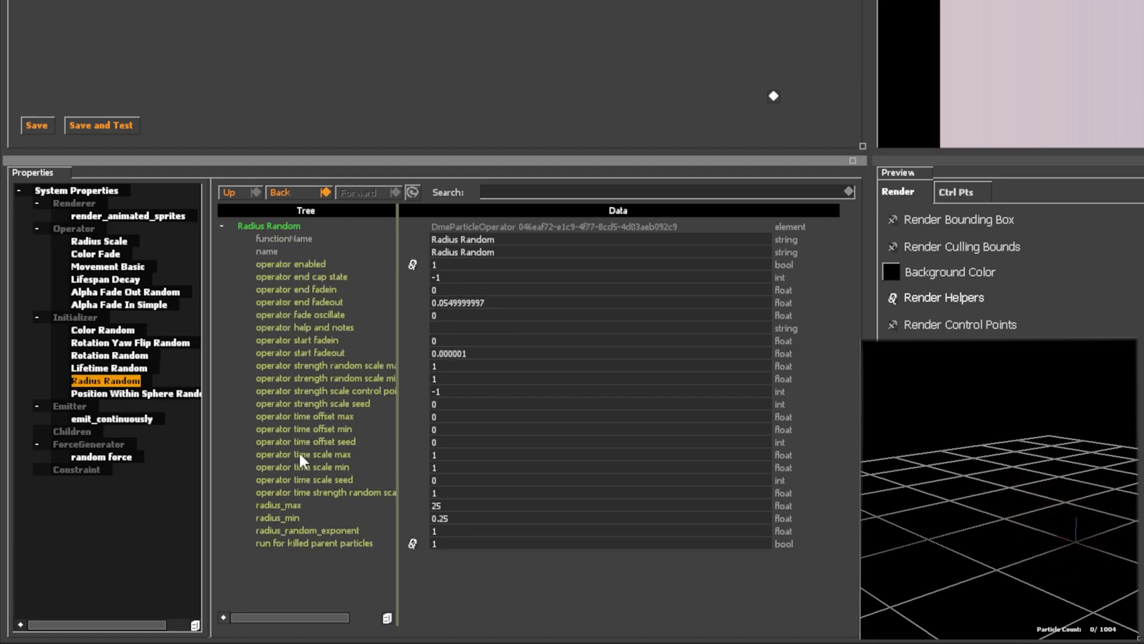
pyautogui.doubleClick(450, 505)
pyautogui.write('35')
pyautogui.press('Return')
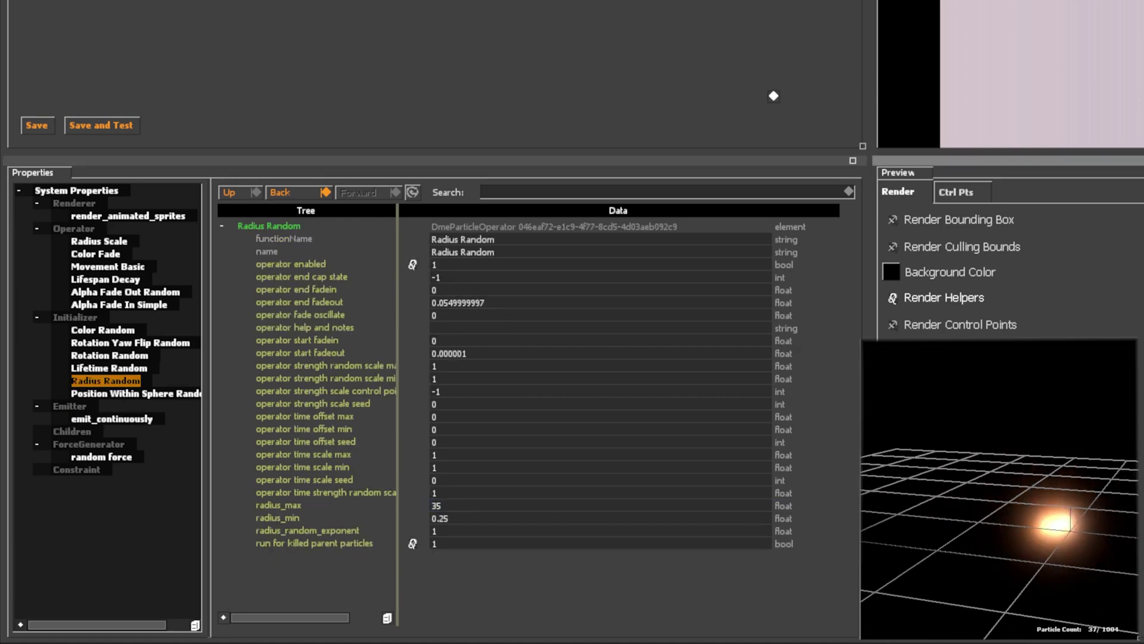
pyautogui.click(152, 394)
pyautogui.scroll(-2, 464, 524)
pyautogui.write('225 2')
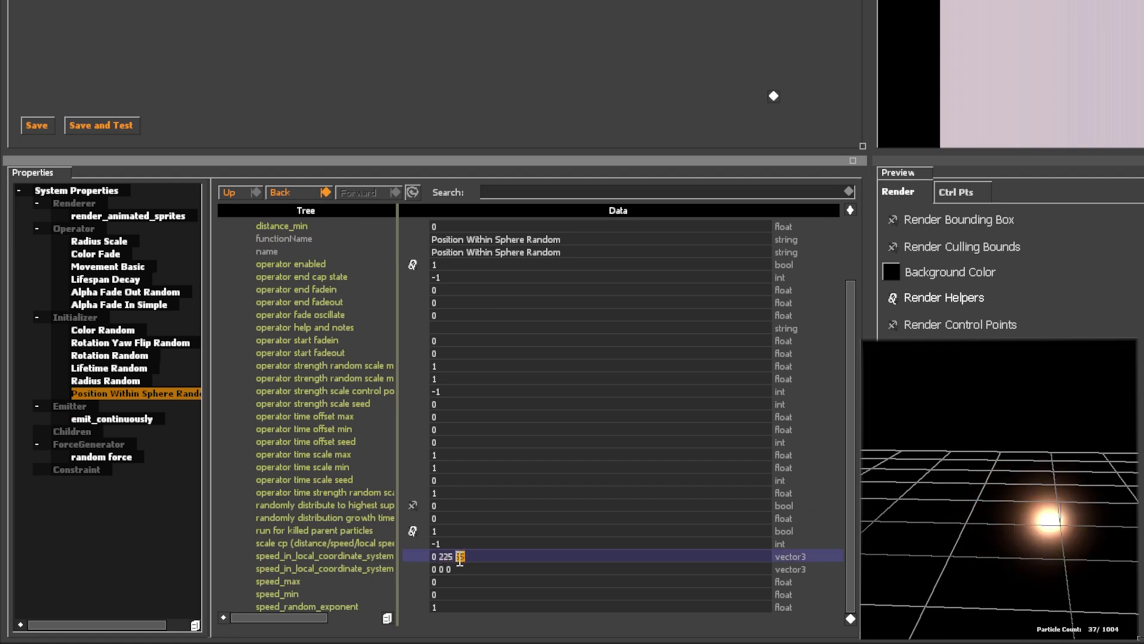
pyautogui.write('5')
pyautogui.click(463, 568)
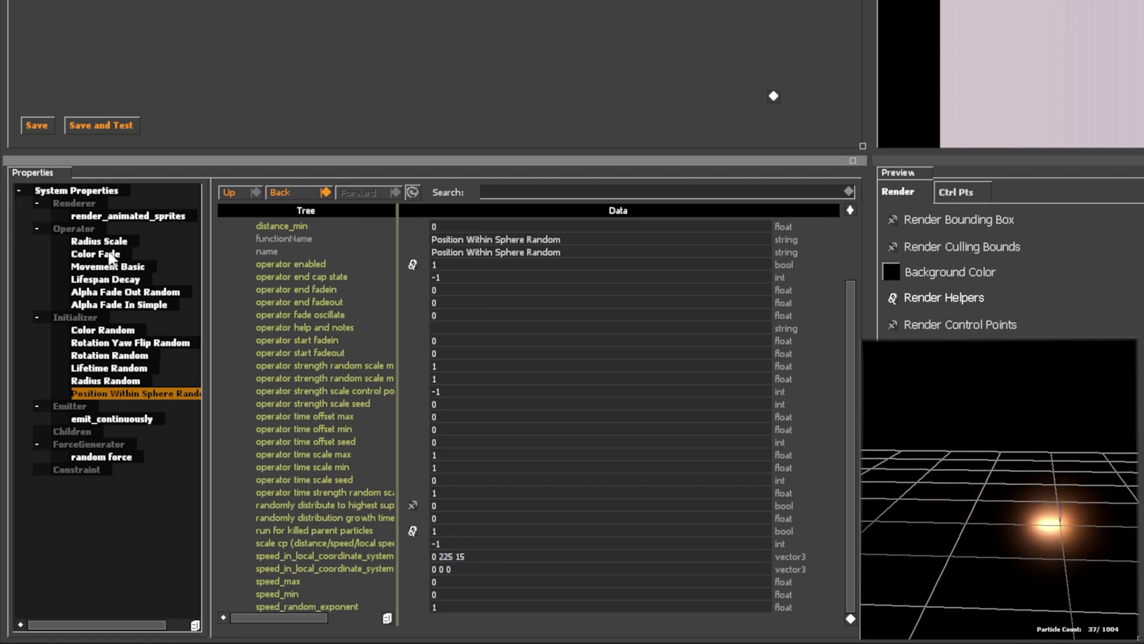
# Set Radius Scale to radius_start_scale 5 and radius_end_scale 0.125
pyautogui.click(100, 242)
pyautogui.doubleClick(495, 545)
pyautogui.write('1')
pyautogui.click(435, 531)
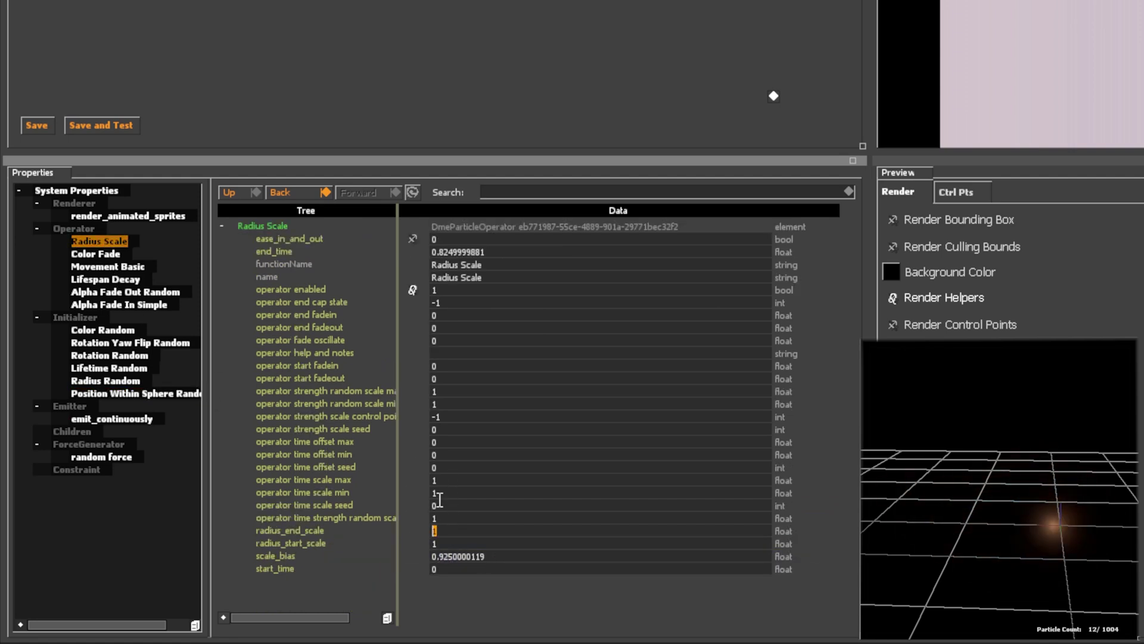
pyautogui.write('0.125')
pyautogui.press('Return')
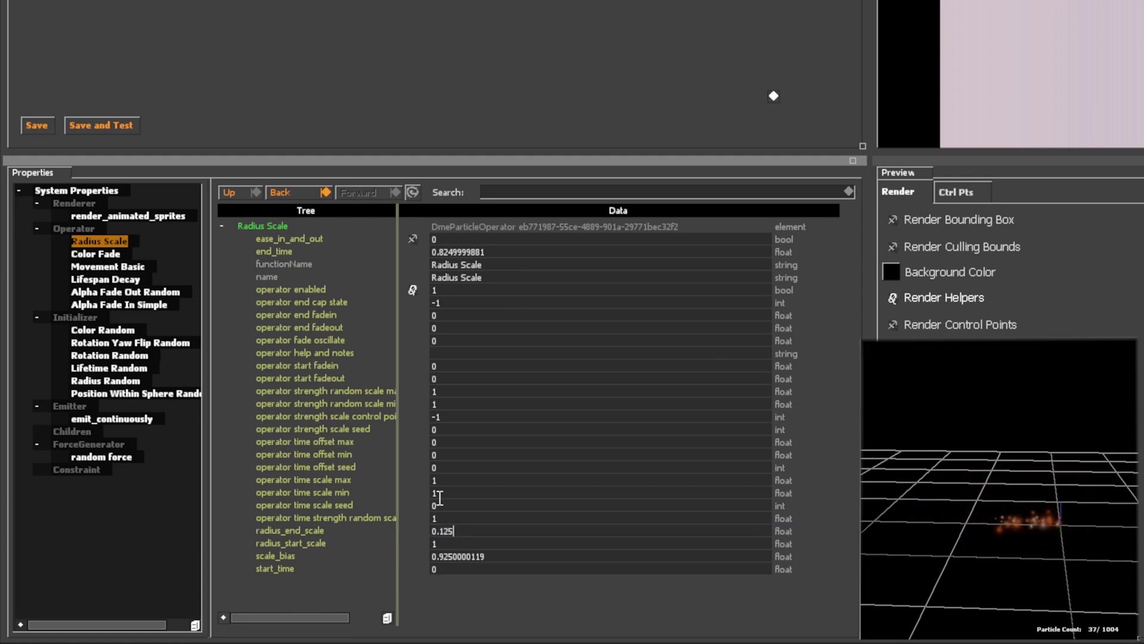
pyautogui.click(428, 554)
pyautogui.write('5')
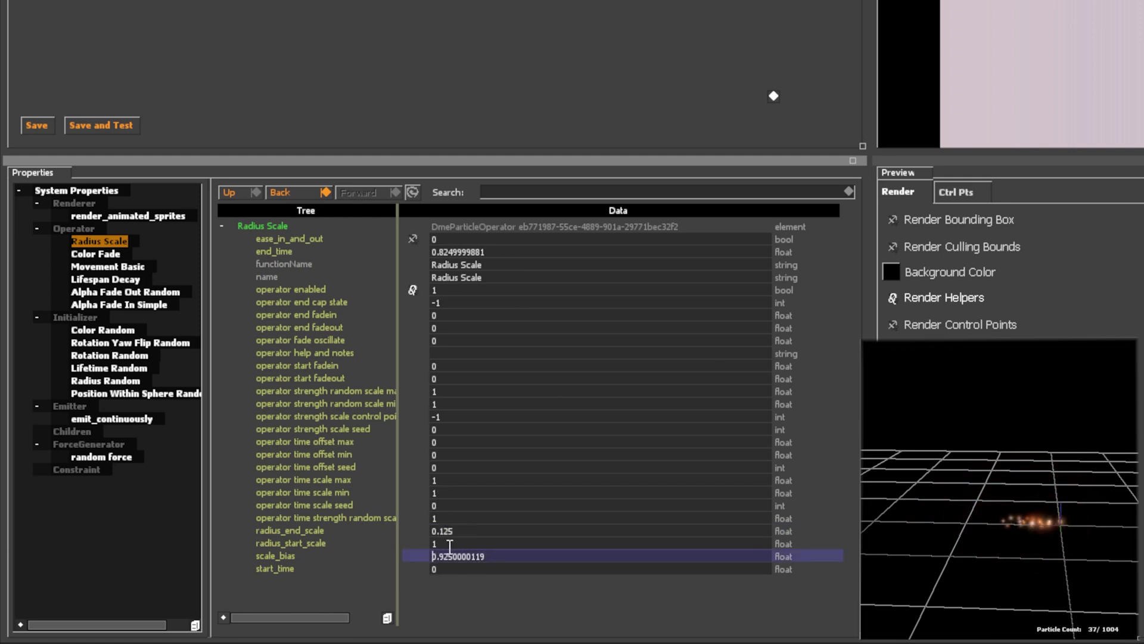
pyautogui.press('Return')
pyautogui.click(462, 531)
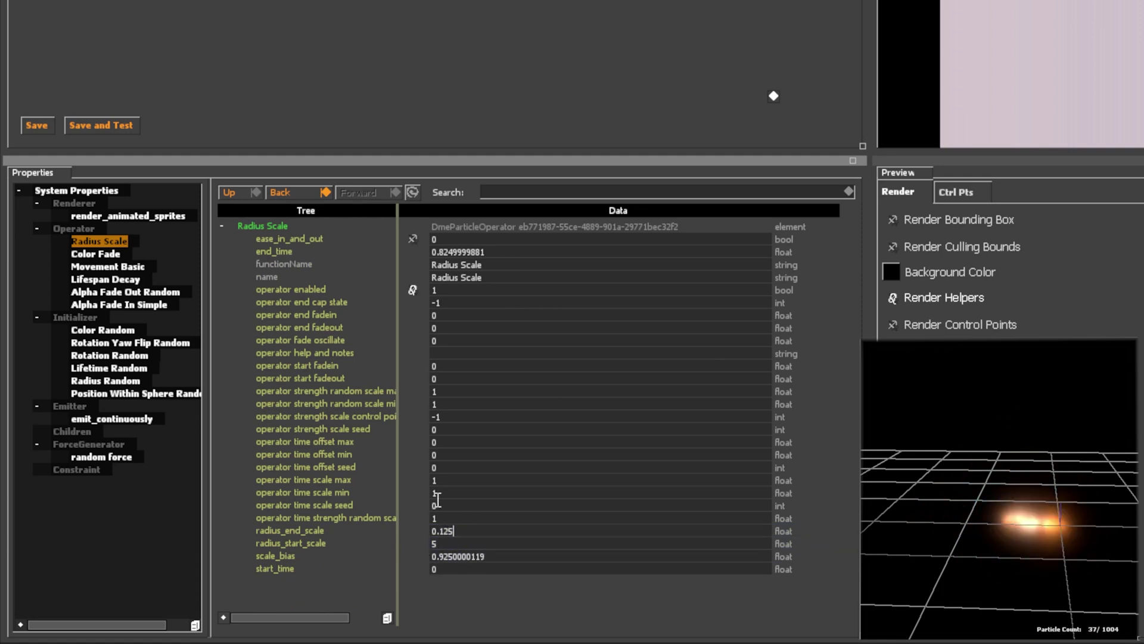
# Set random force to max 125 125 125 and min -125
pyautogui.click(154, 395)
pyautogui.click(126, 457)
pyautogui.click(416, 255)
pyautogui.write('125 125 125')
pyautogui.click(515, 264)
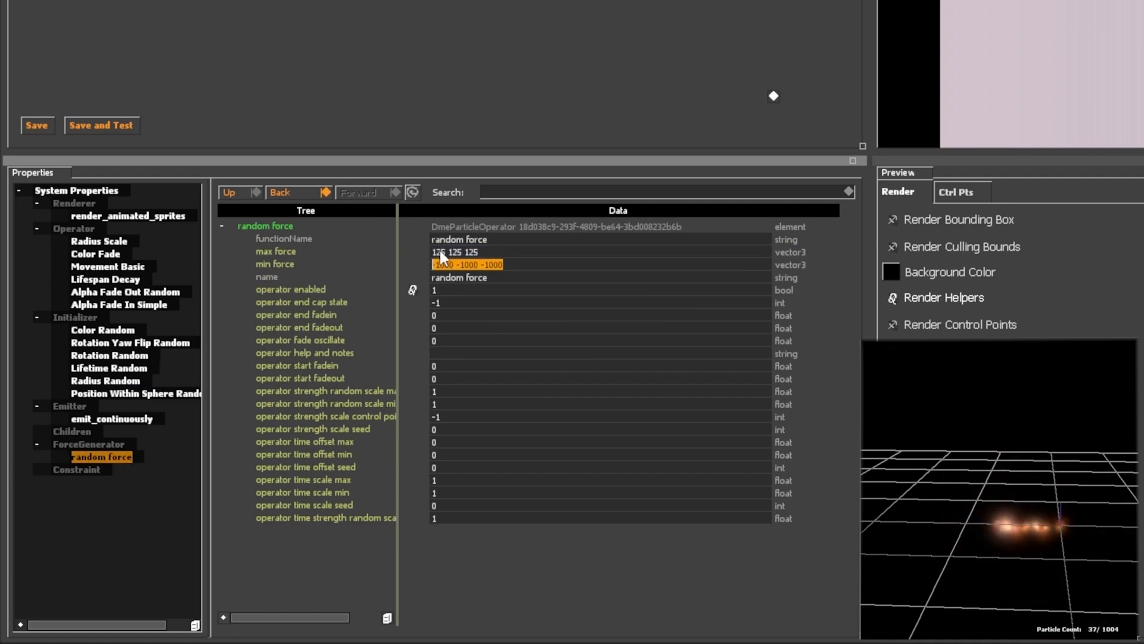
pyautogui.write('-125')
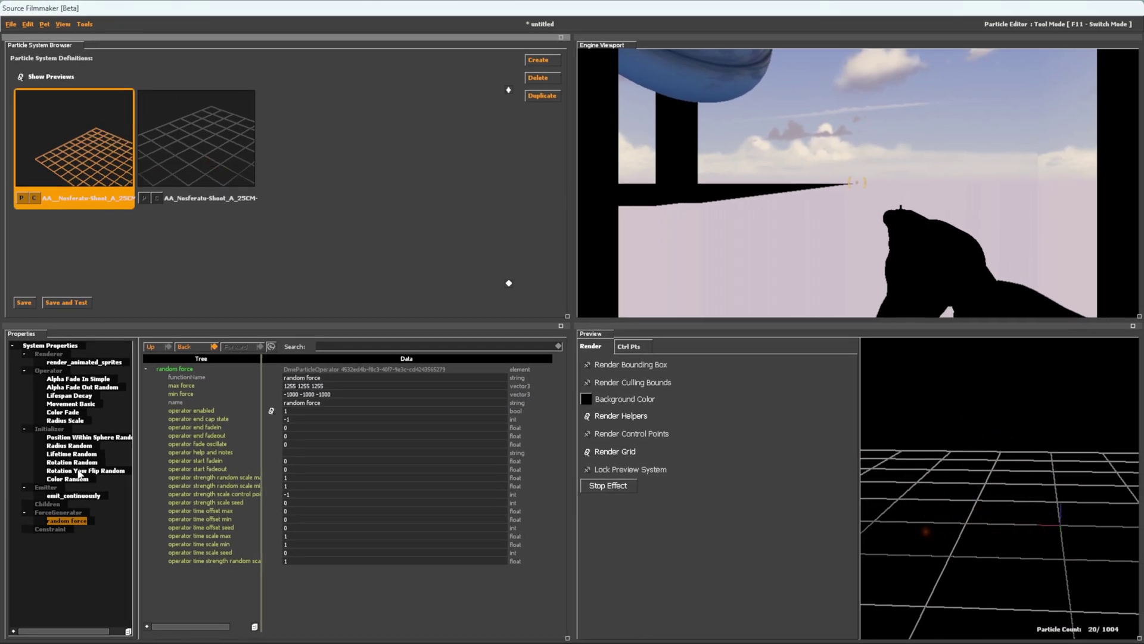
# Add the -flash system to the main system's Children list
pyautogui.rightClick(50, 504)
pyautogui.click(77, 539)
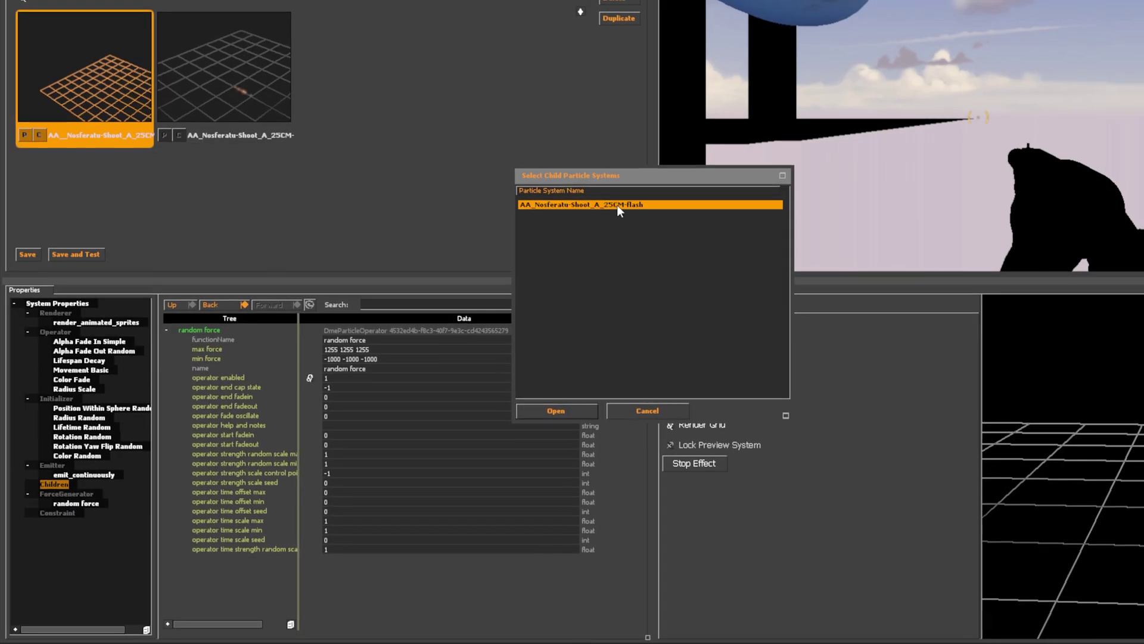
pyautogui.doubleClick(617, 205)
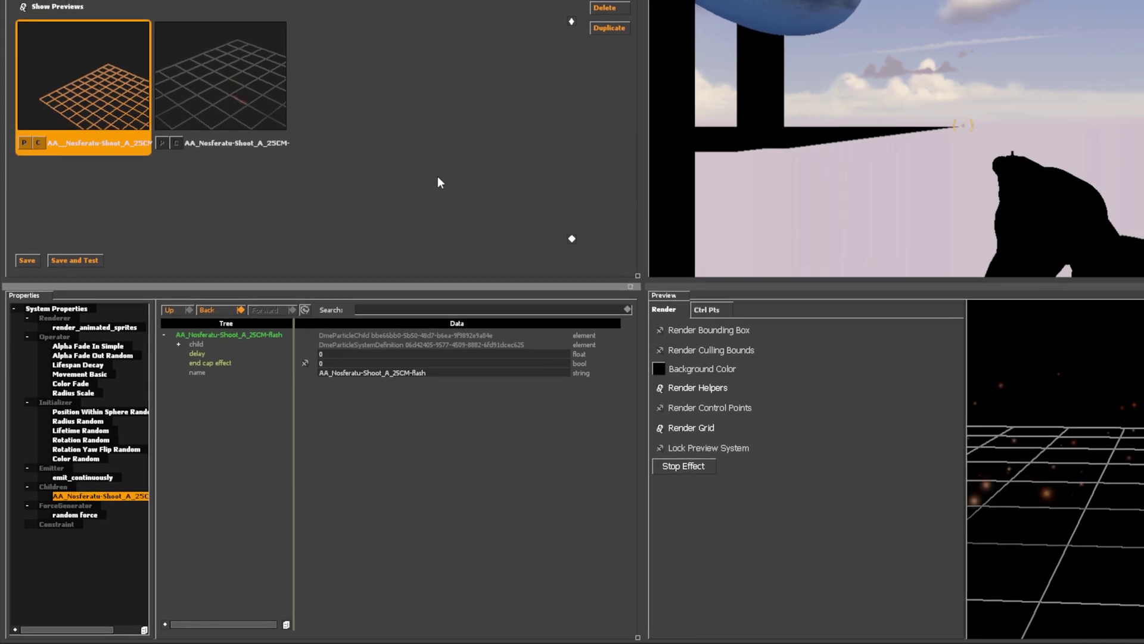
pyautogui.click(231, 111)
pyautogui.rightClick(262, 337)
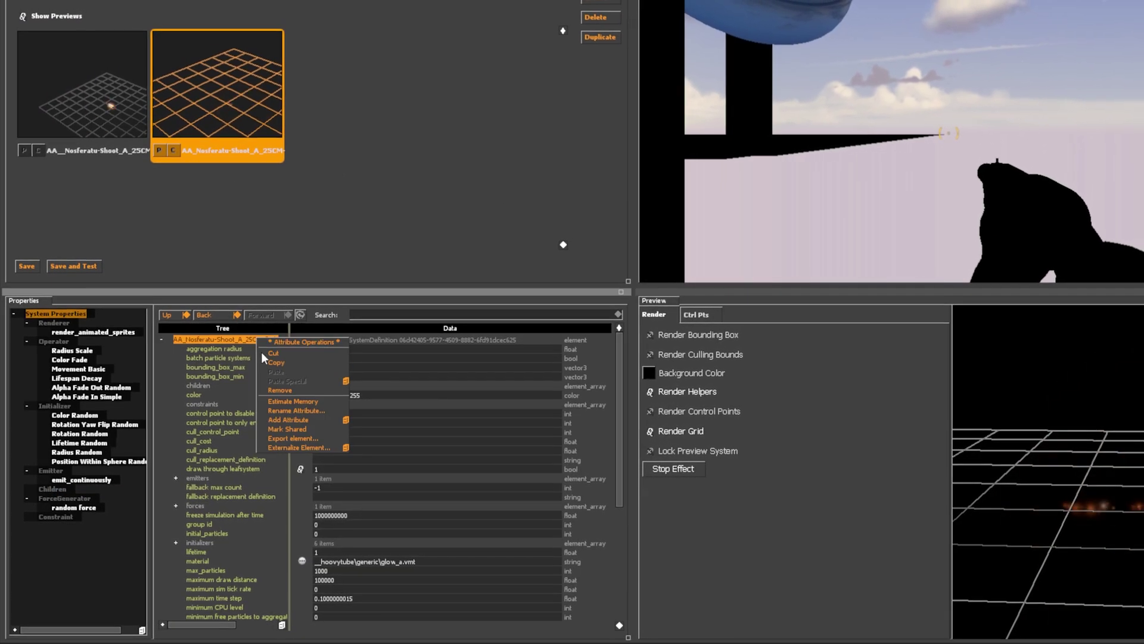
pyautogui.click(397, 166)
# Create a new particle system named AA_Nosferatu-Shoot_A_25CM-smoke
pyautogui.click(594, 1)
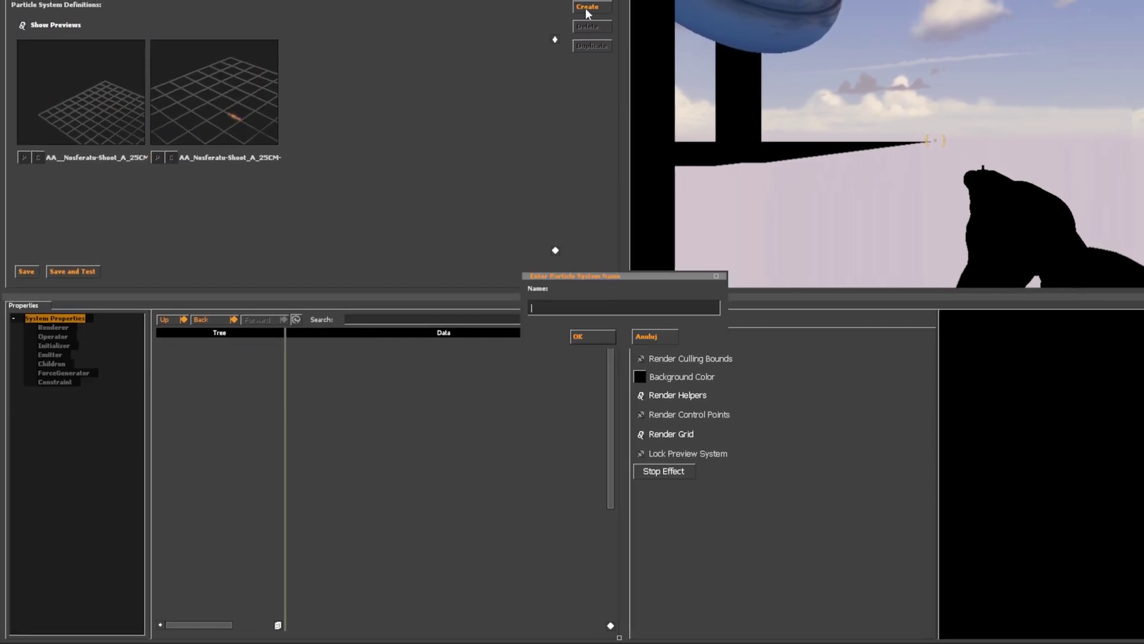
pyautogui.write('AA_Nosferatu-Shoot_A_25CM-flash')
pyautogui.moveTo(651, 309); pyautogui.dragTo(636, 307)
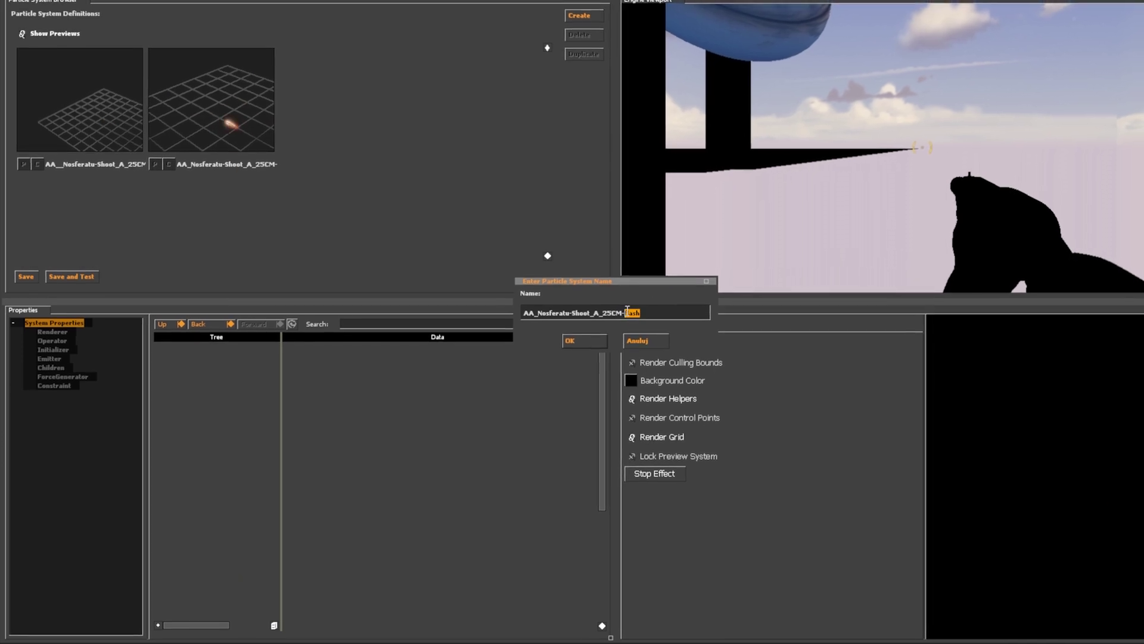
pyautogui.write('smoke')
pyautogui.press('Return')
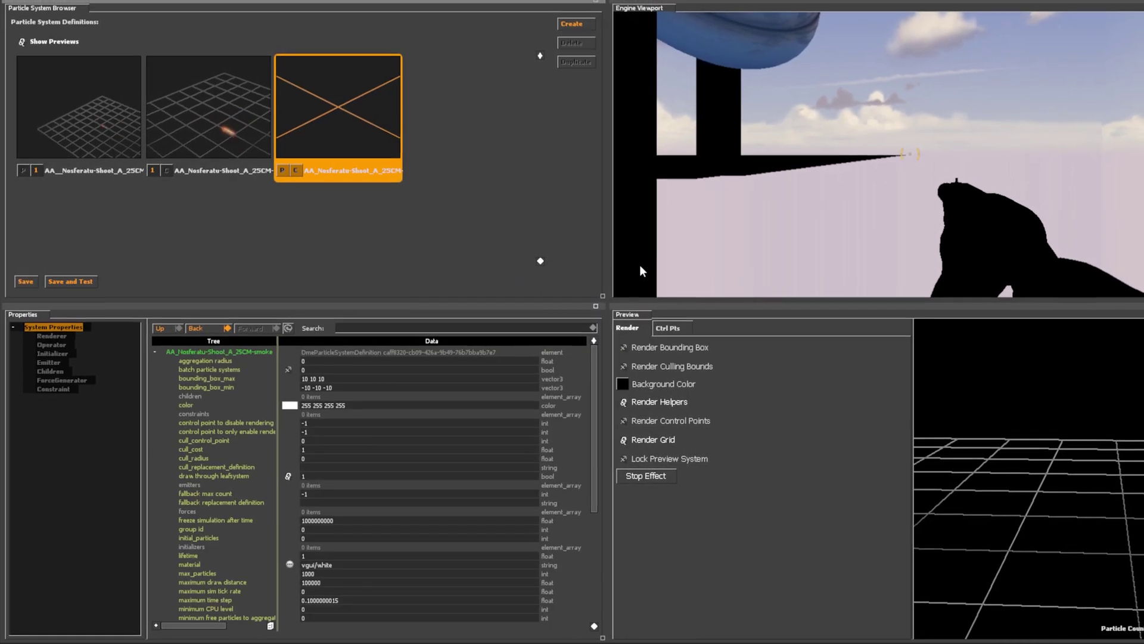
# Add the -smoke system to the main system's Children list
pyautogui.click(79, 108)
pyautogui.rightClick(51, 496)
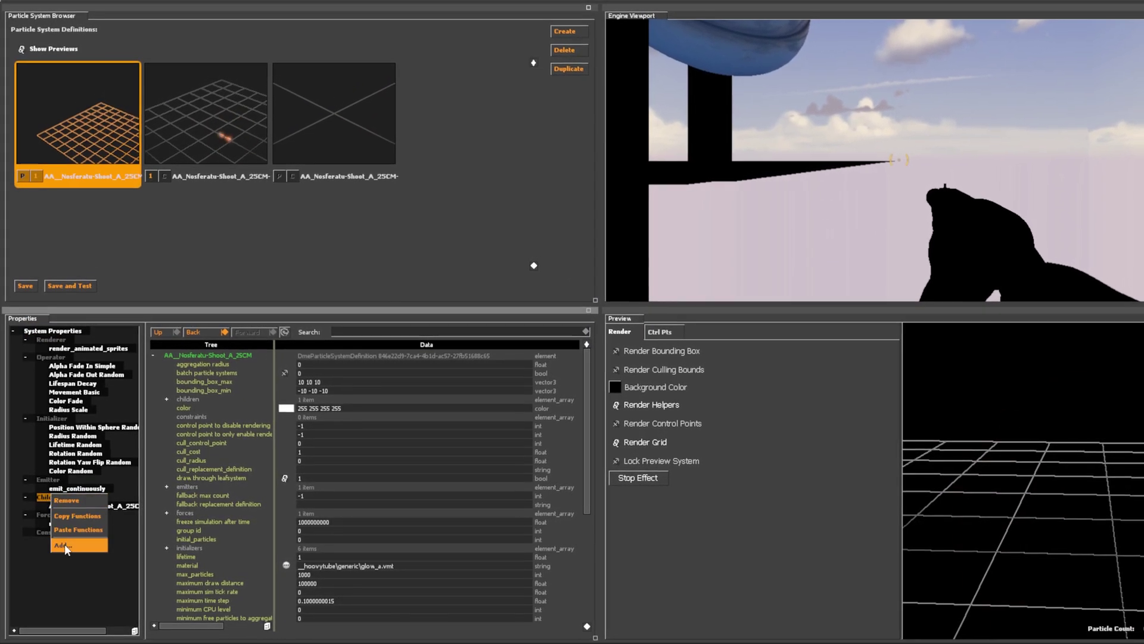
pyautogui.click(66, 546)
pyautogui.doubleClick(553, 249)
pyautogui.click(343, 149)
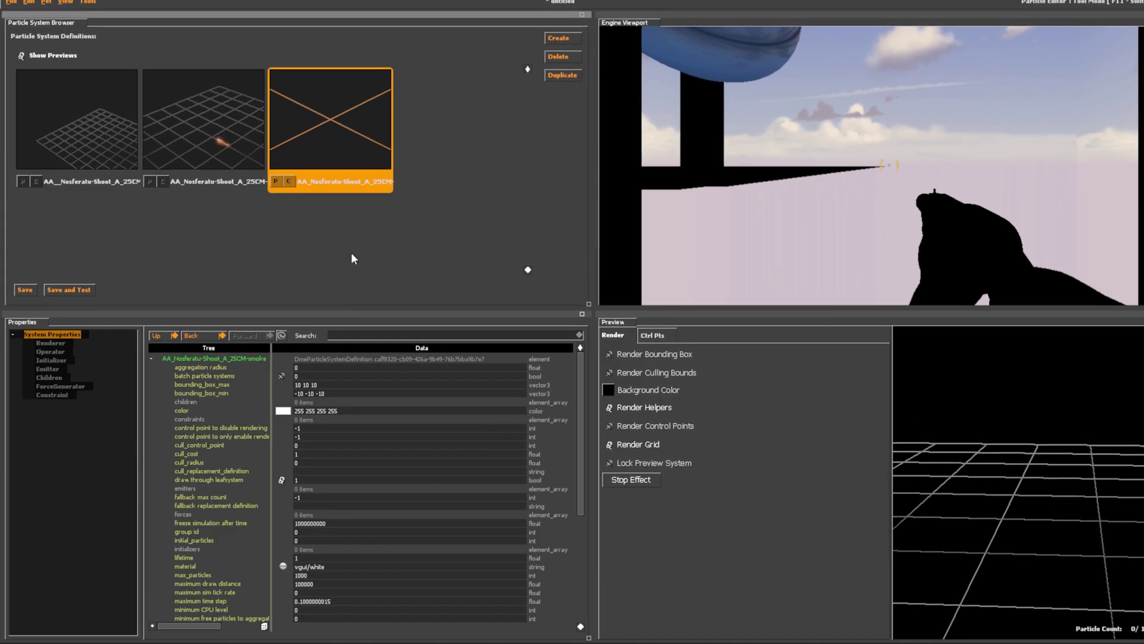
# Paste the copied functions into the smoke system
pyautogui.click(209, 146)
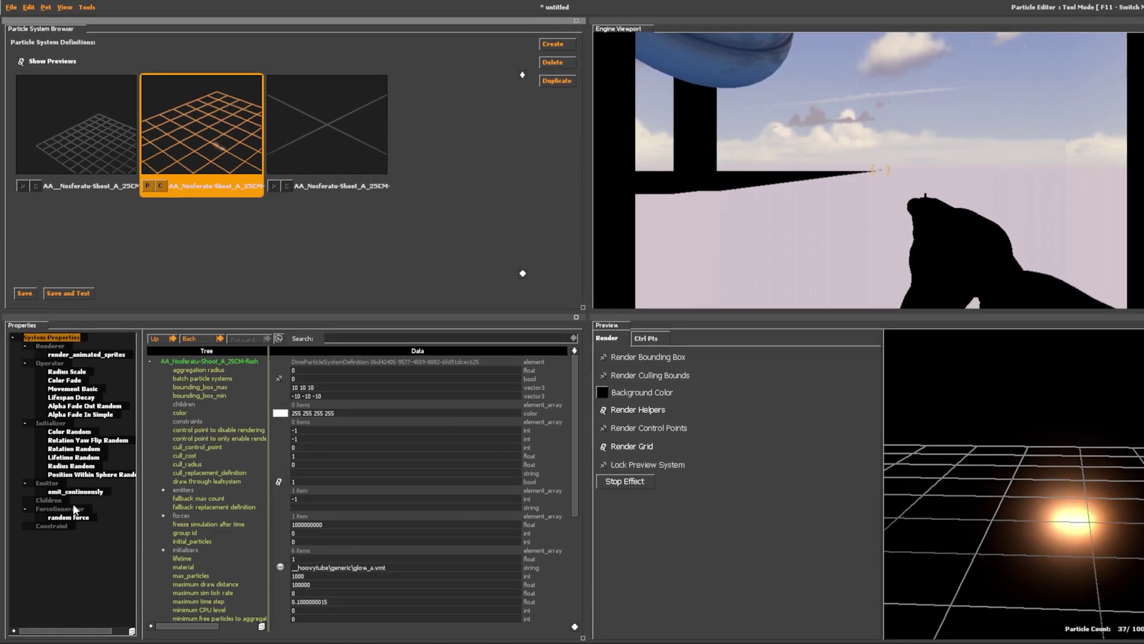
pyautogui.click(325, 129)
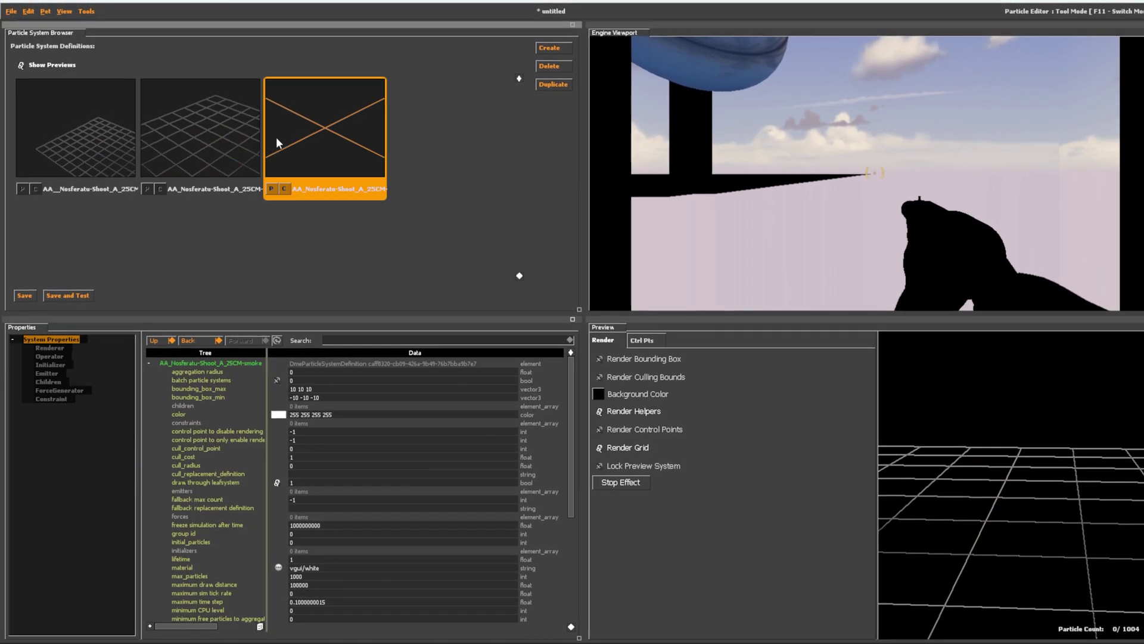
pyautogui.rightClick(62, 395)
pyautogui.click(77, 425)
# Set the smoke material to daerialsmoke_puff_a.vmt, found by filtering for 'smoke'
pyautogui.click(275, 567)
pyautogui.write('smoke')
pyautogui.click(415, 376)
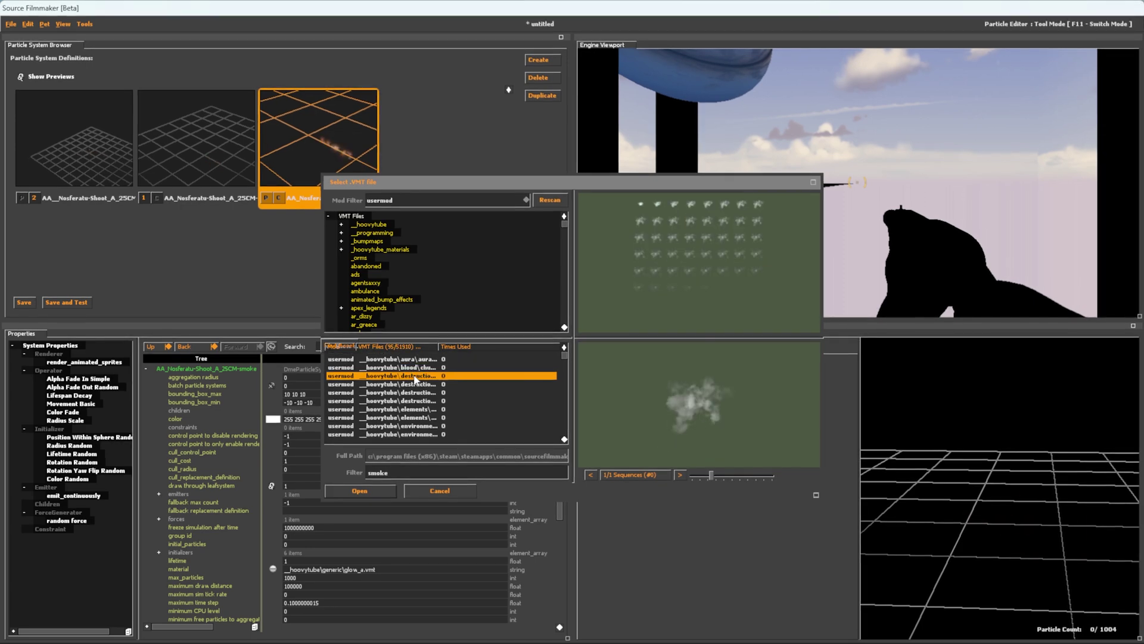
pyautogui.doubleClick(416, 376)
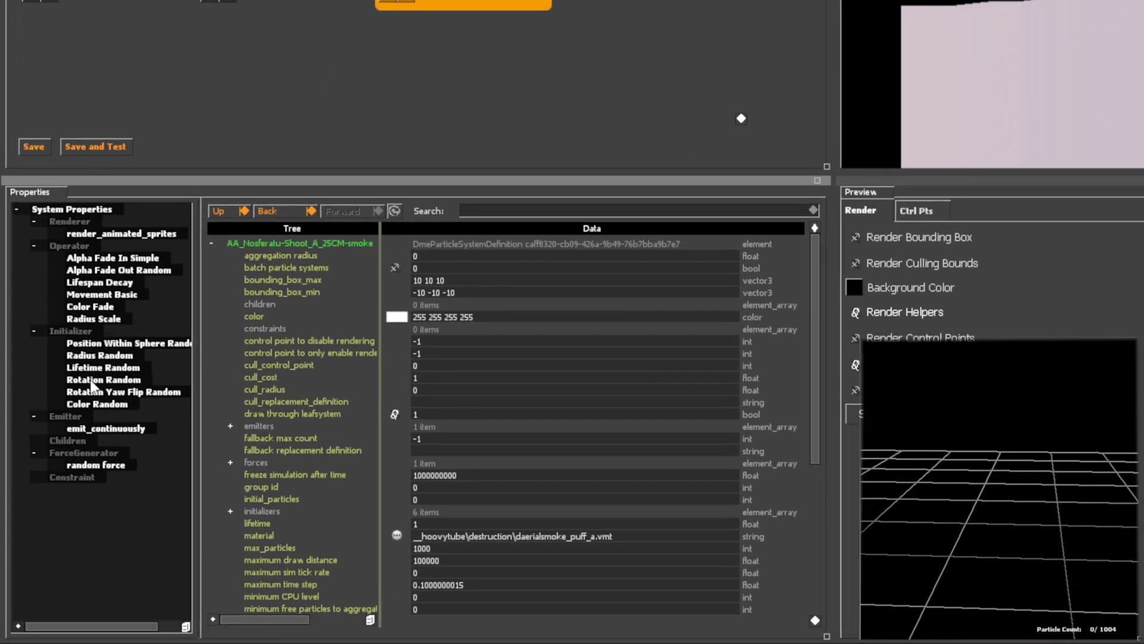
# Set Lifetime Random's minimum and maximum lifetime to 2
pyautogui.click(97, 369)
pyautogui.write('2')
pyautogui.press('Tab')
pyautogui.write('2')
pyautogui.click(454, 258)
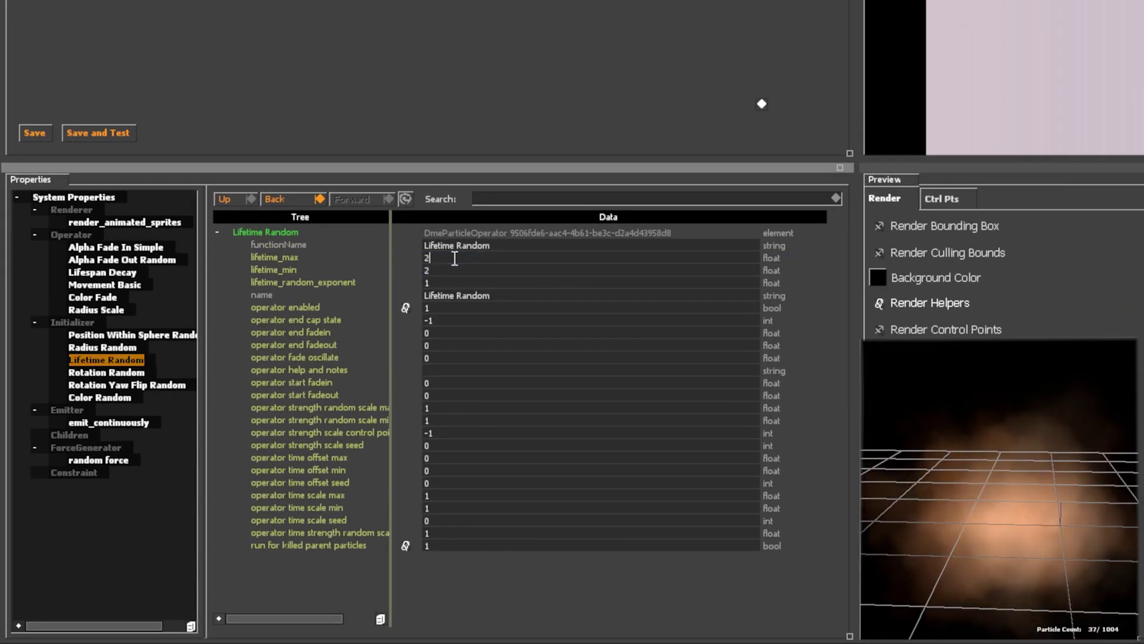
# Set render_animated_sprites animation rate to 0.6
pyautogui.click(122, 224)
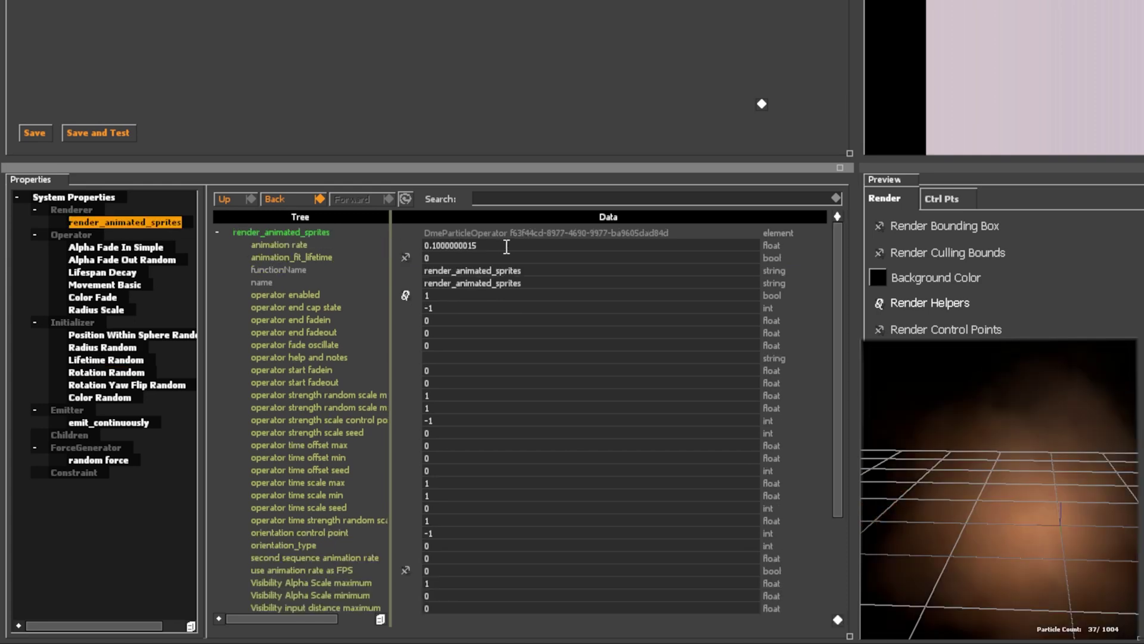
pyautogui.click(453, 245)
pyautogui.write('0.6')
pyautogui.press('Return')
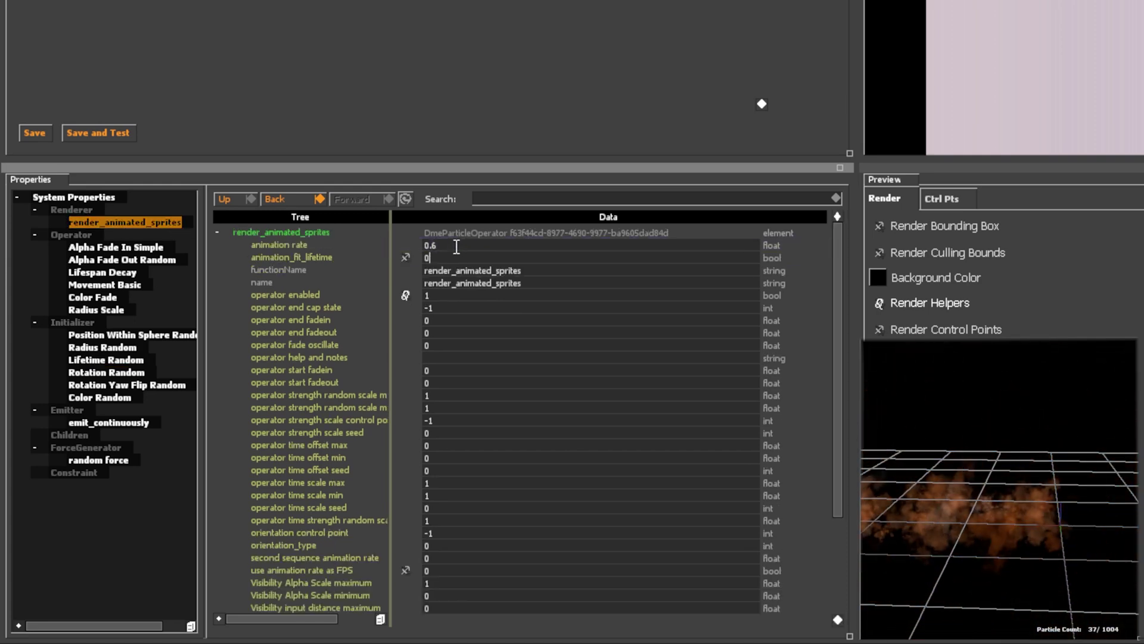
pyautogui.click(446, 256)
# Change Radius Scale's radius_end_scale to 2
pyautogui.click(104, 311)
pyautogui.click(421, 544)
pyautogui.doubleClick(448, 532)
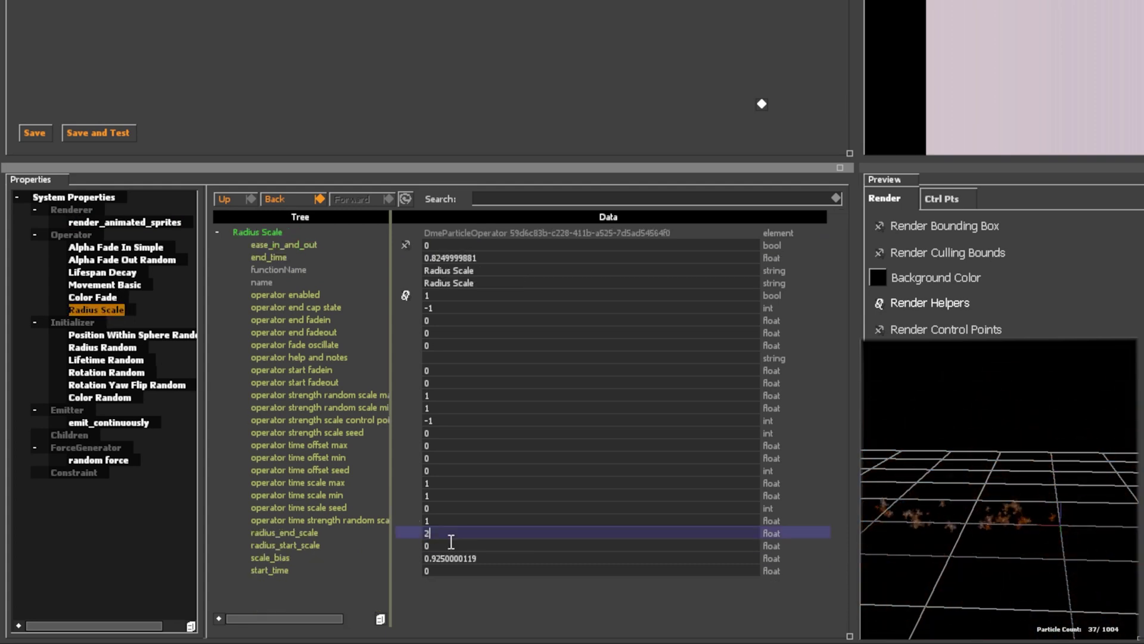
pyautogui.write('2')
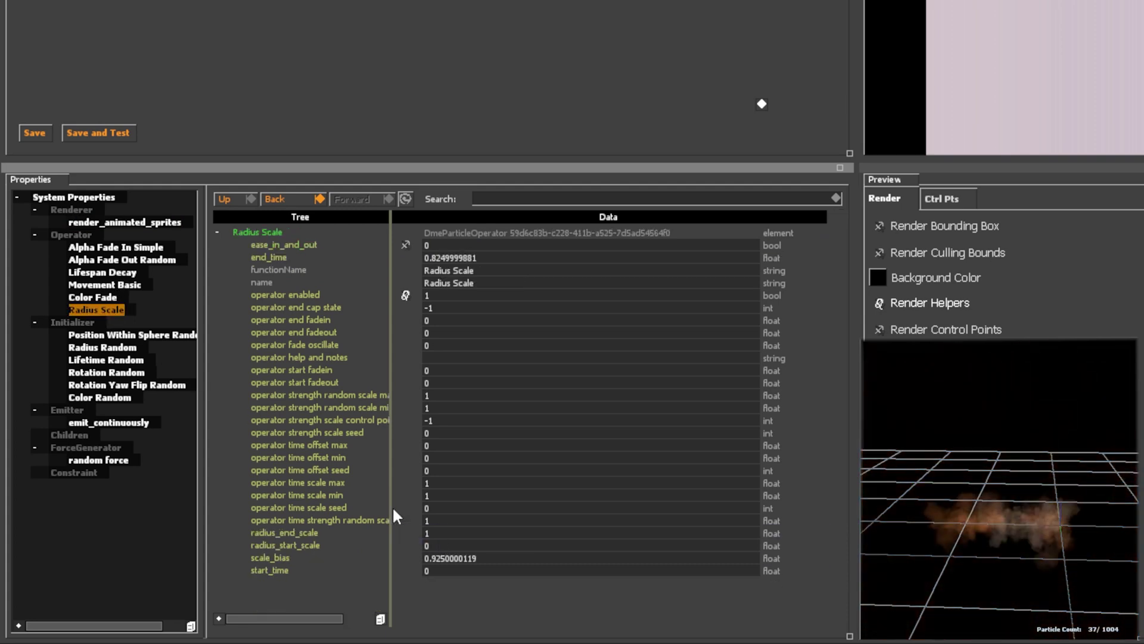
pyautogui.click(143, 422)
# Set the emit_continuously emission_rate to 1255
pyautogui.click(448, 284)
pyautogui.write('125')
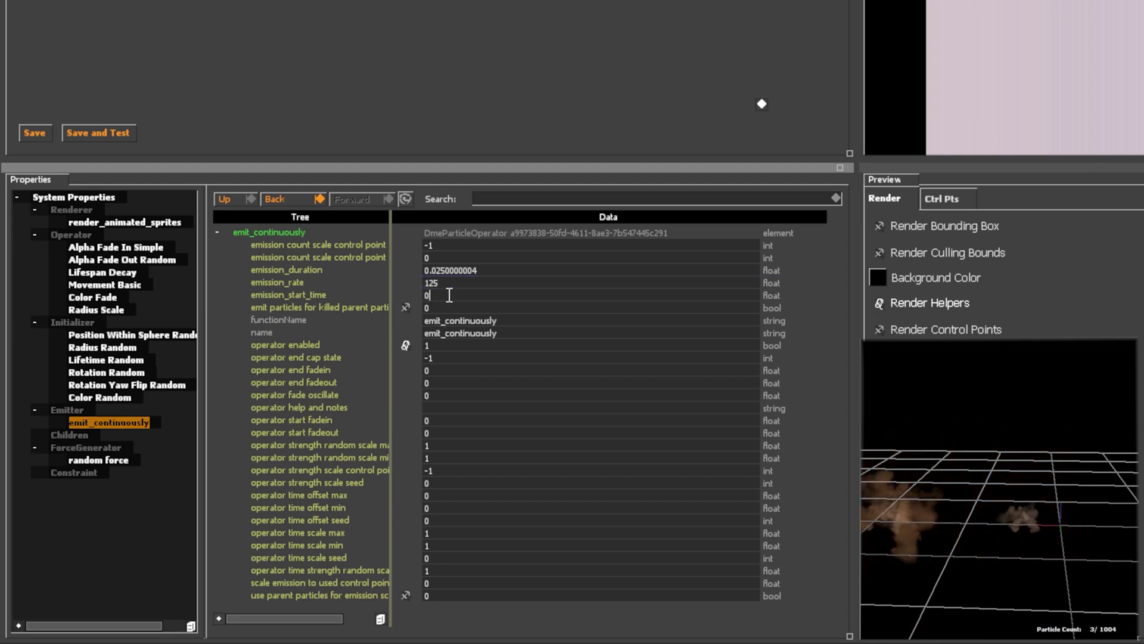
pyautogui.write('325')
pyautogui.press('Return')
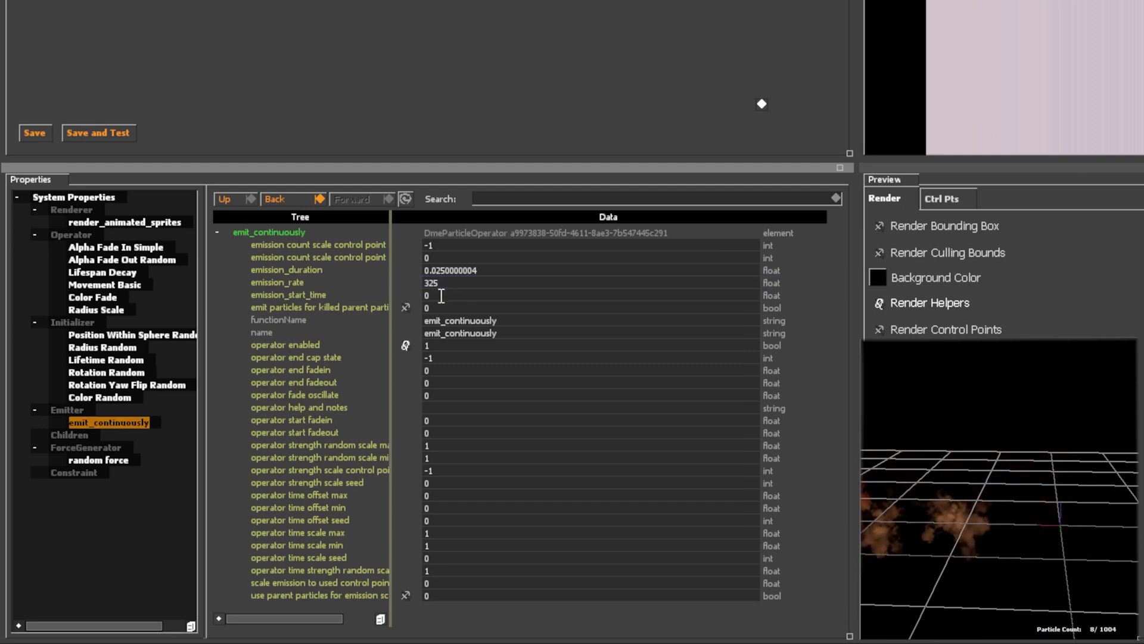
pyautogui.write('1255')
pyautogui.press('Return')
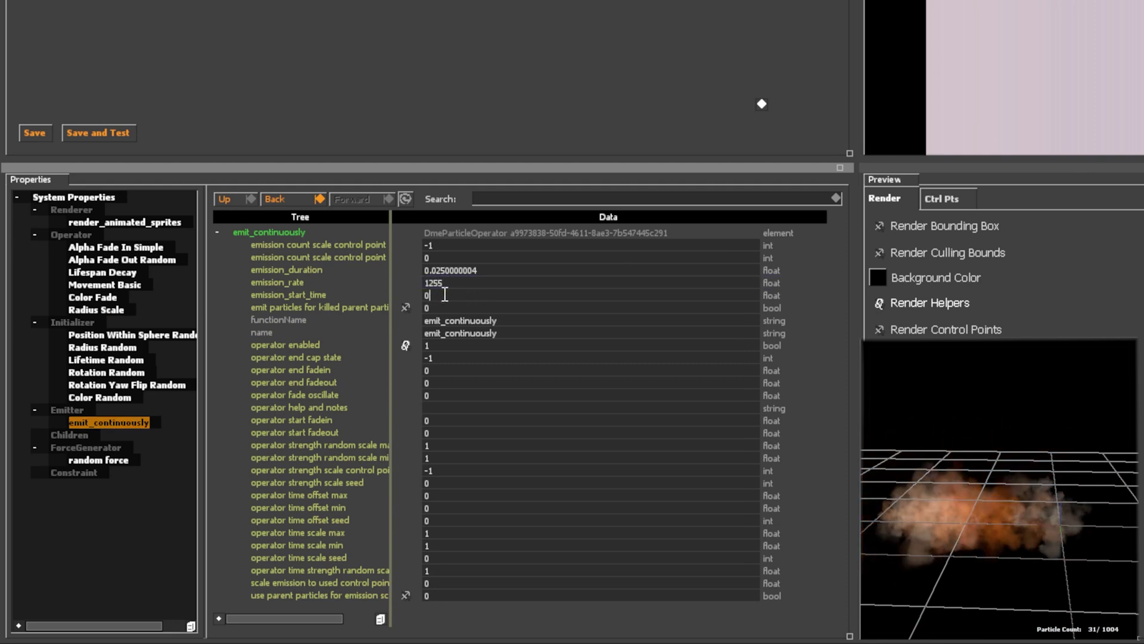
pyautogui.moveTo(991, 516); pyautogui.dragTo(948, 512)
# Set Radius Scale's scale_bias to 0.9925
pyautogui.click(107, 310)
pyautogui.moveTo(508, 557); pyautogui.dragTo(462, 544)
pyautogui.write('25')
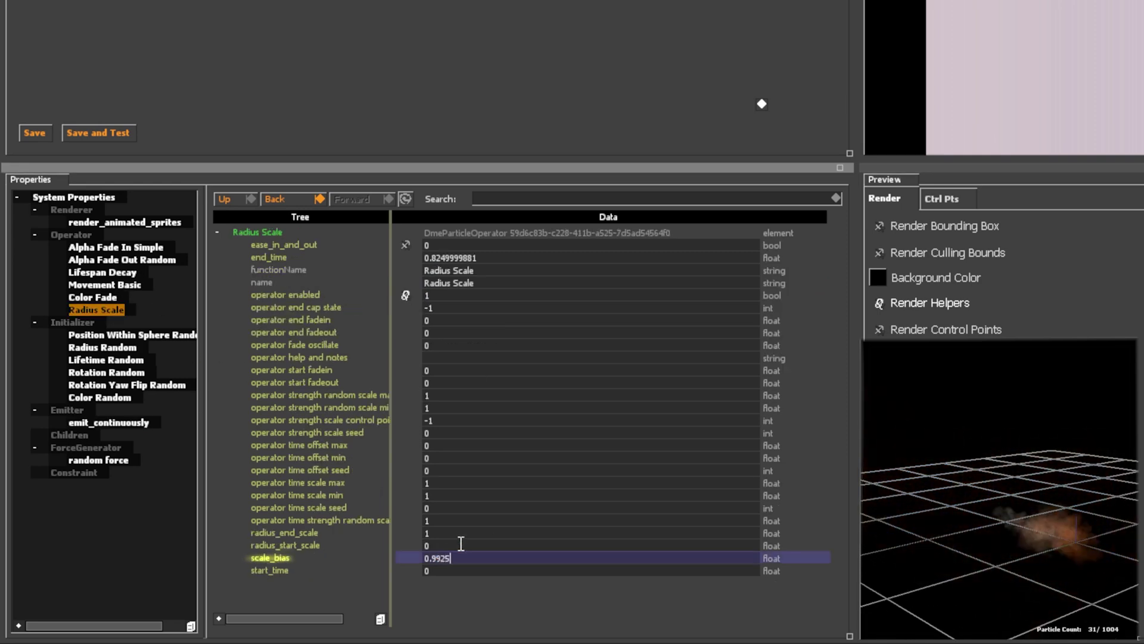
pyautogui.press('Return')
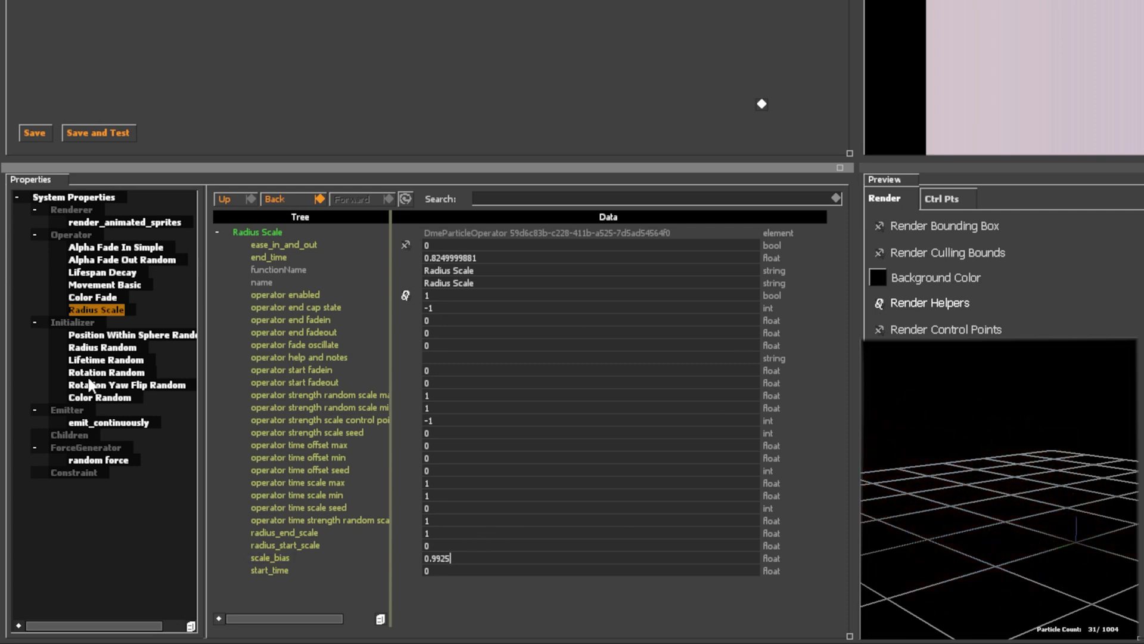
# Set Color Random color1 to a saturated orange (240 105 7), leaving color2 unchanged
pyautogui.click(99, 397)
pyautogui.click(408, 258)
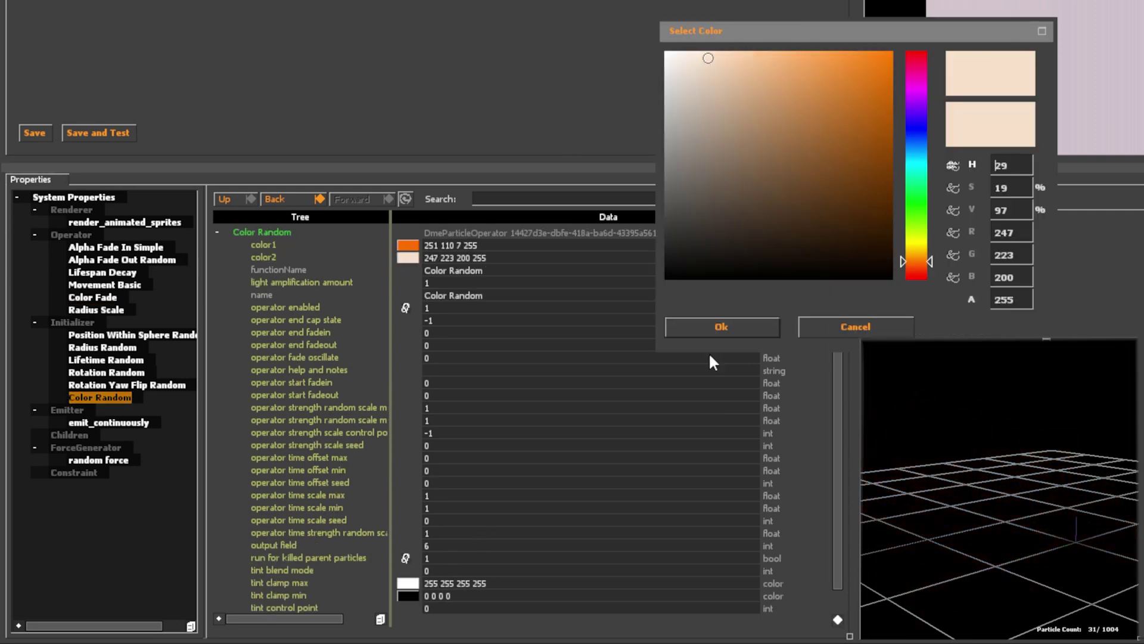
pyautogui.click(718, 326)
pyautogui.click(407, 245)
pyautogui.click(808, 61)
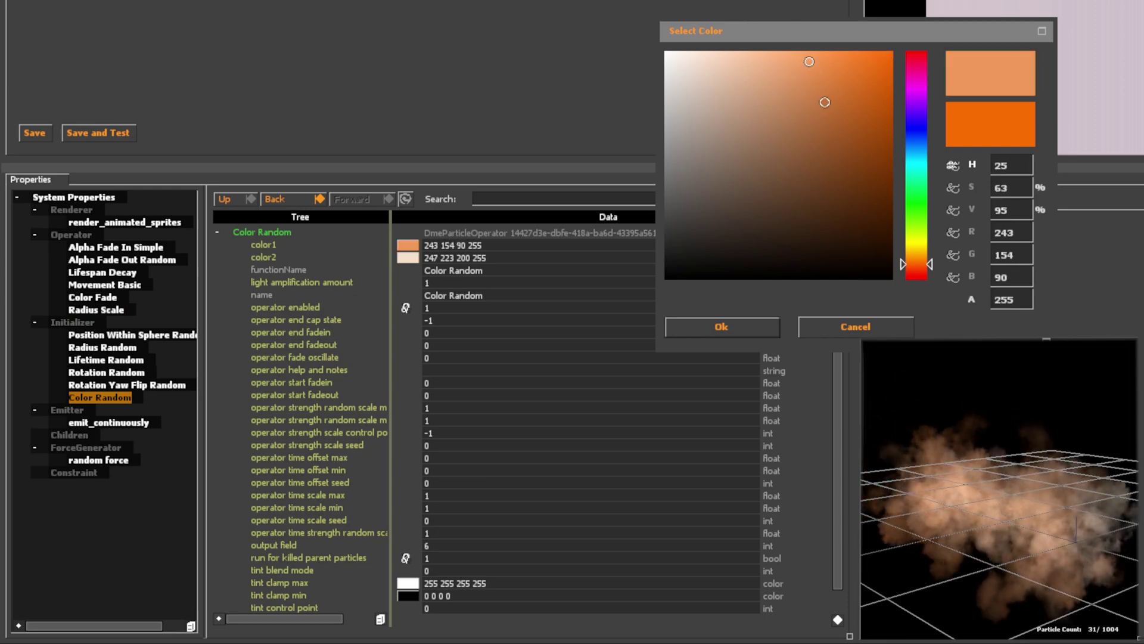
pyautogui.click(888, 63)
pyautogui.click(721, 327)
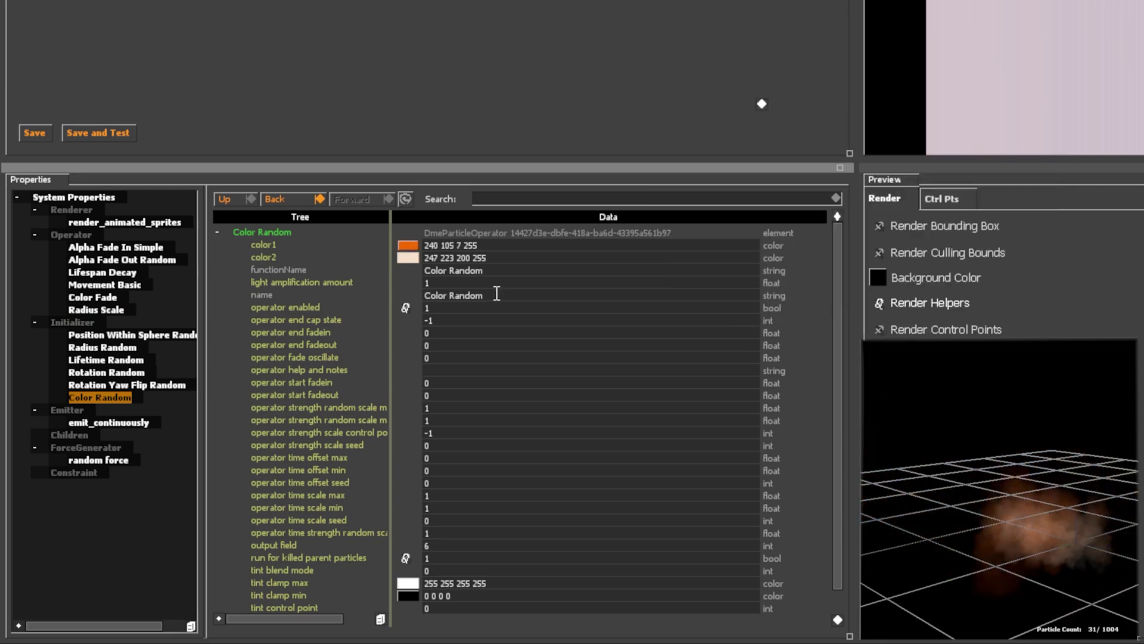
# Set the Color Fade fade_end_time to 0.325
pyautogui.click(105, 297)
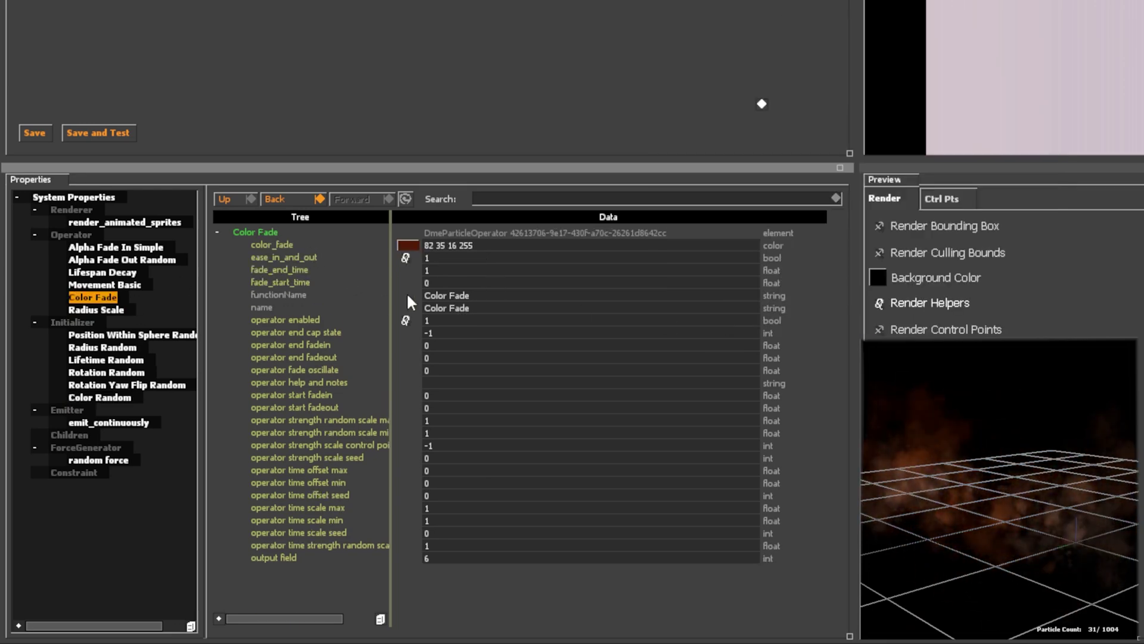
pyautogui.click(441, 270)
pyautogui.write('0.325')
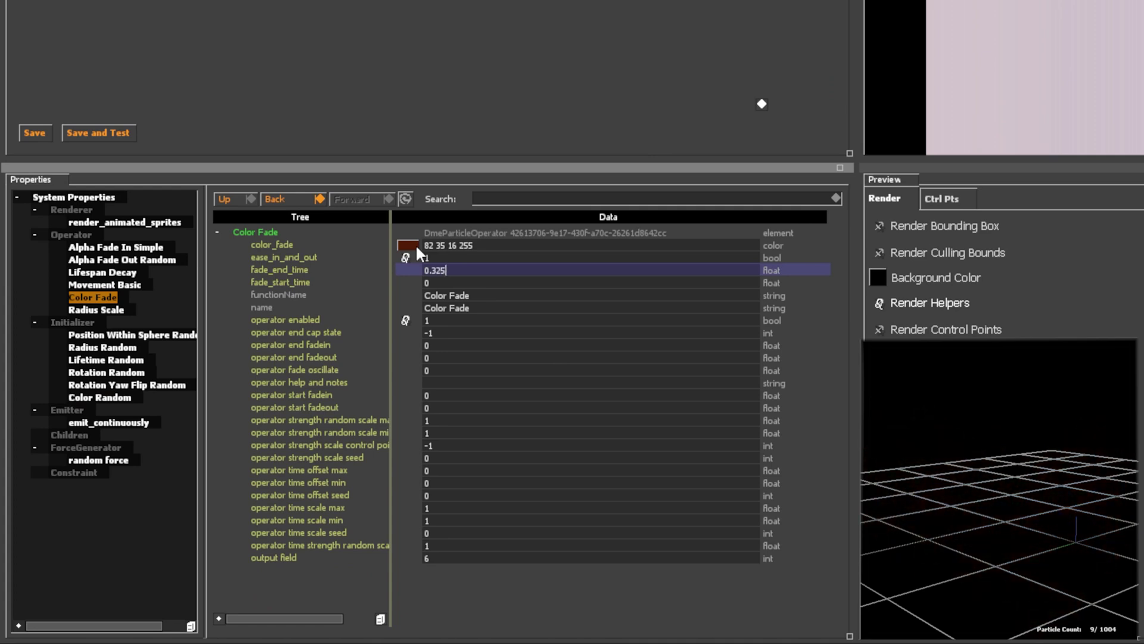
pyautogui.press('Return')
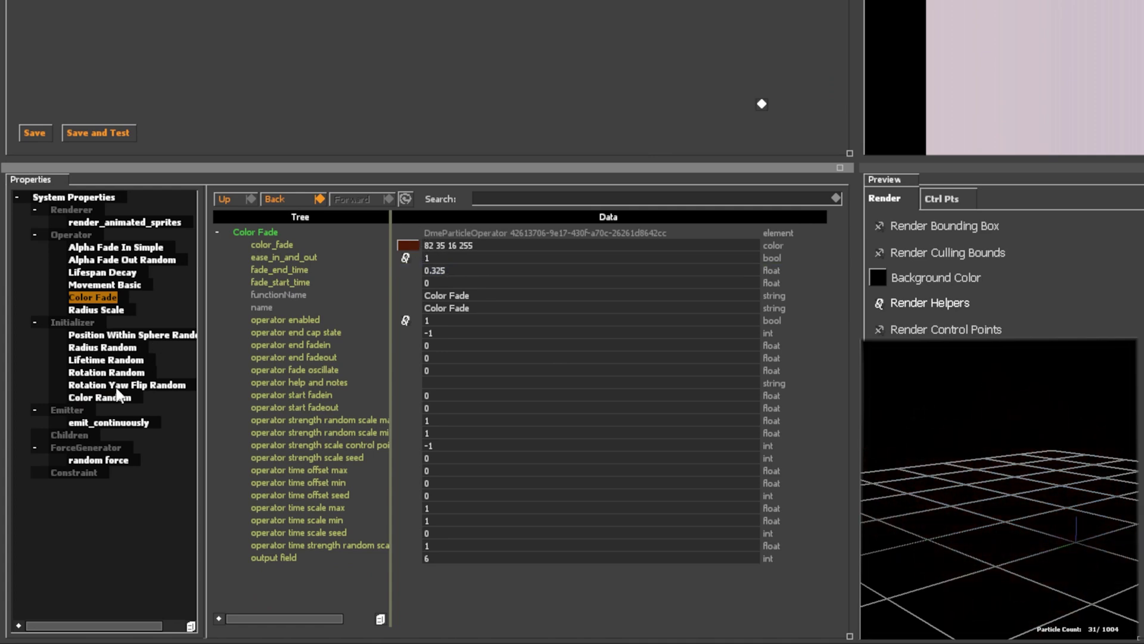
# Set Lifetime Random lifetime_min to 0.5
pyautogui.click(93, 358)
pyautogui.write('0.5')
pyautogui.press('Return')
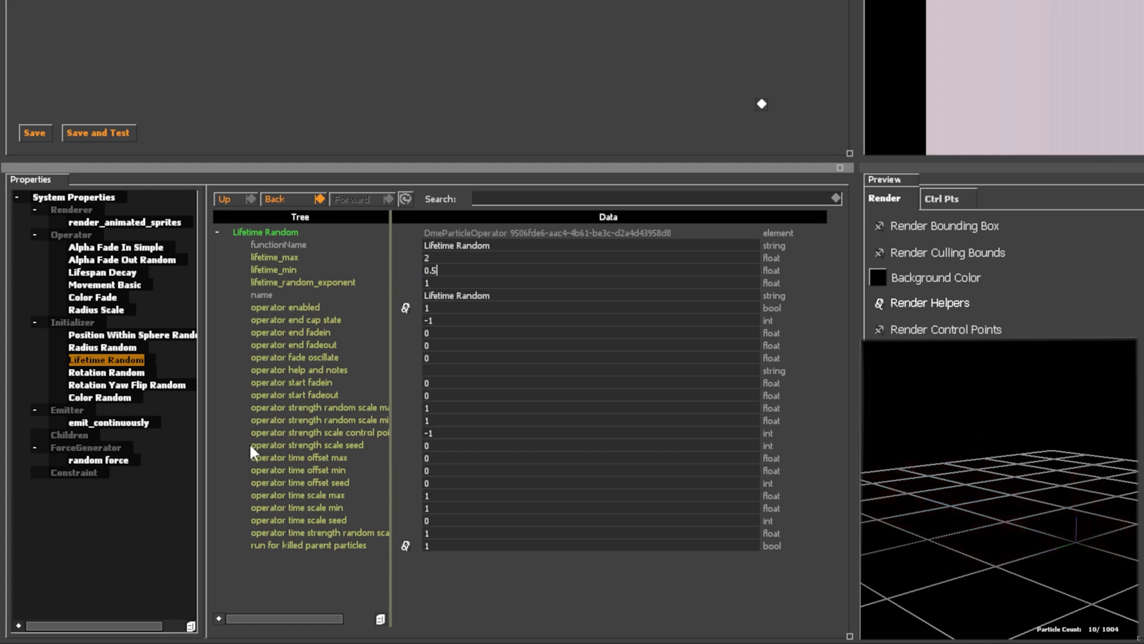
# Add a Pull towards control point force with falloff 0.1 and amount of force 175
pyautogui.rightClick(101, 451)
pyautogui.click(130, 516)
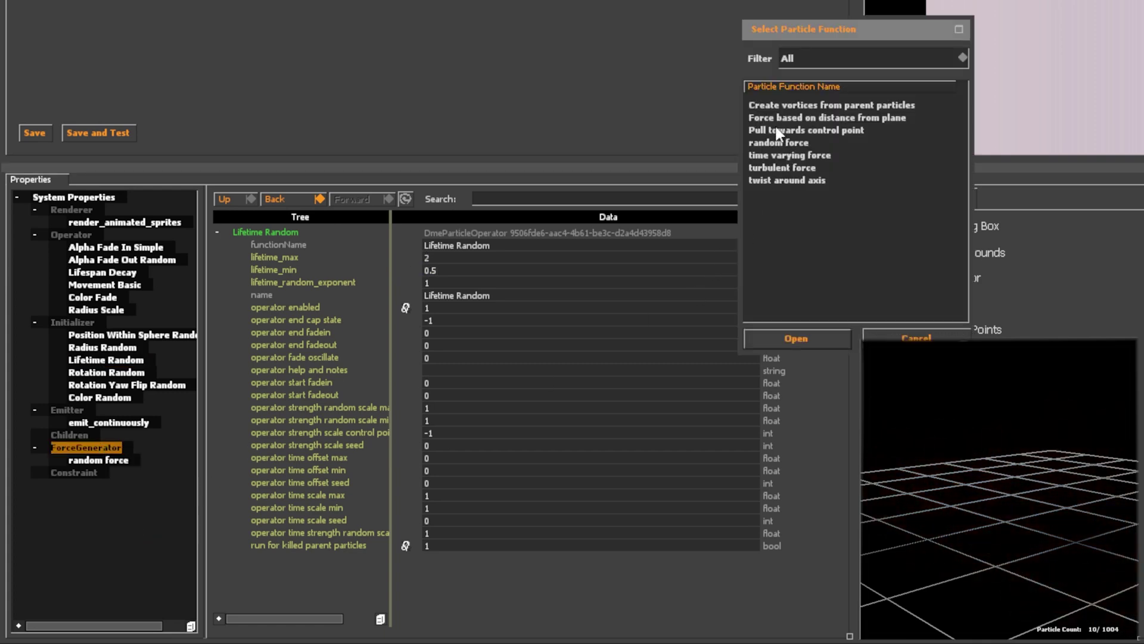
pyautogui.doubleClick(772, 133)
pyautogui.doubleClick(435, 245)
pyautogui.write('325')
pyautogui.doubleClick(466, 282)
pyautogui.write('0.1')
pyautogui.press('Return')
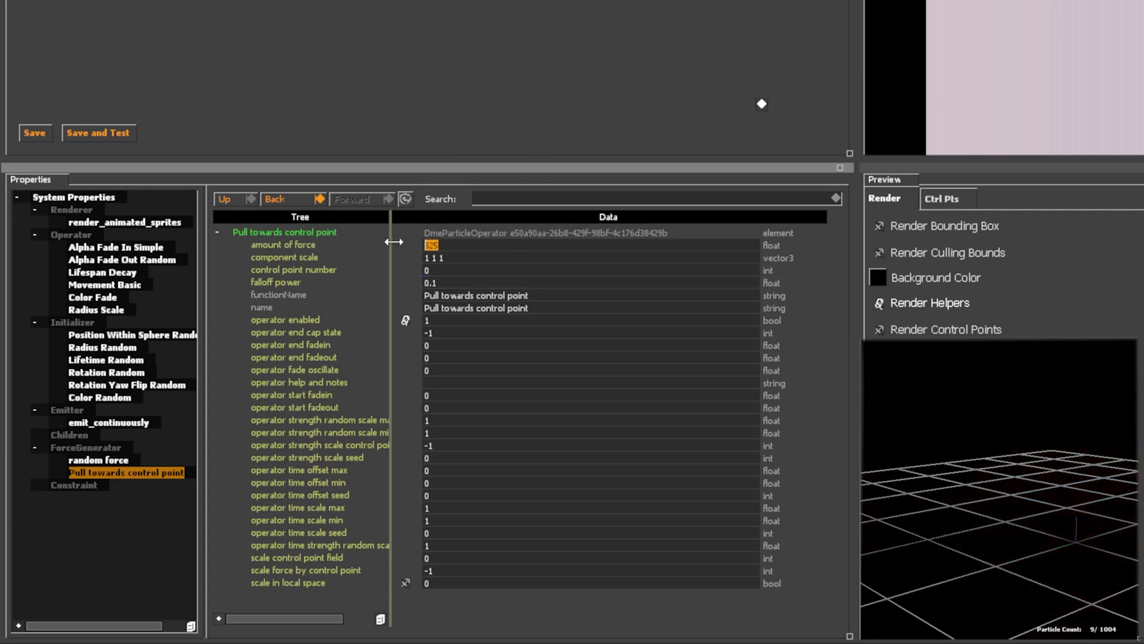
pyautogui.write('125')
pyautogui.press('Return')
pyautogui.write('1')
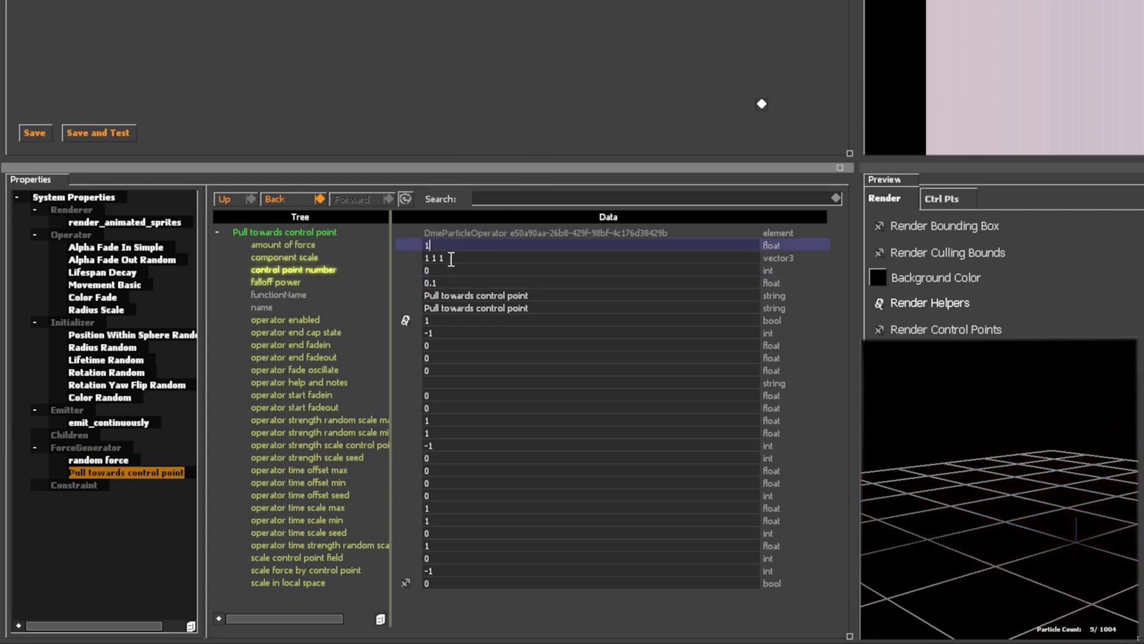
pyautogui.write('75')
pyautogui.press('Return')
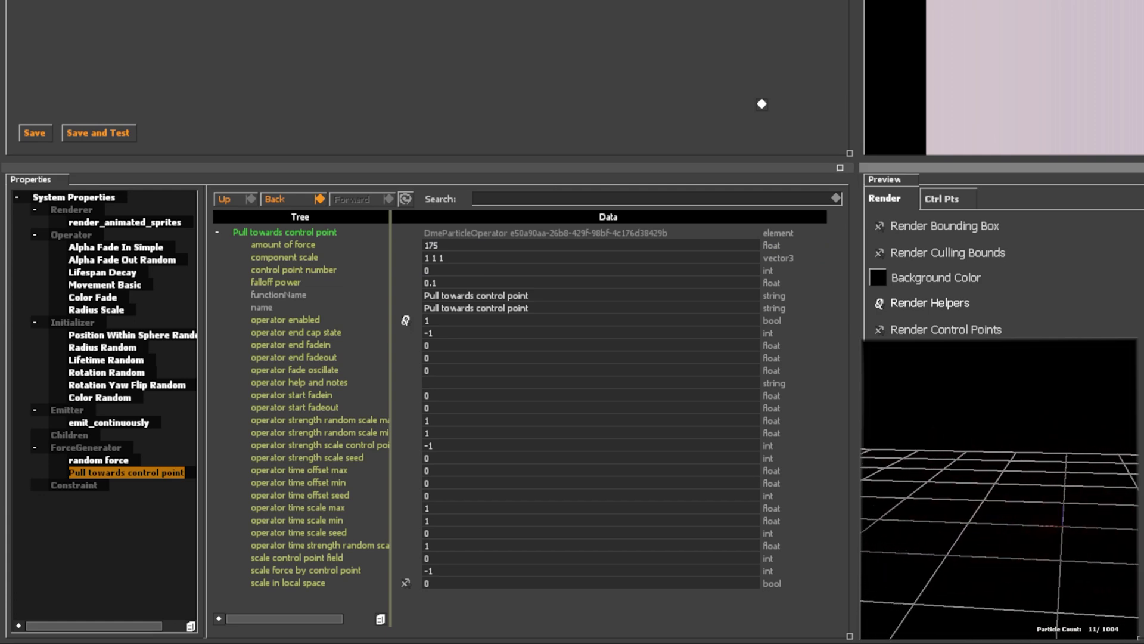
pyautogui.moveTo(1003, 489); pyautogui.dragTo(987, 490)
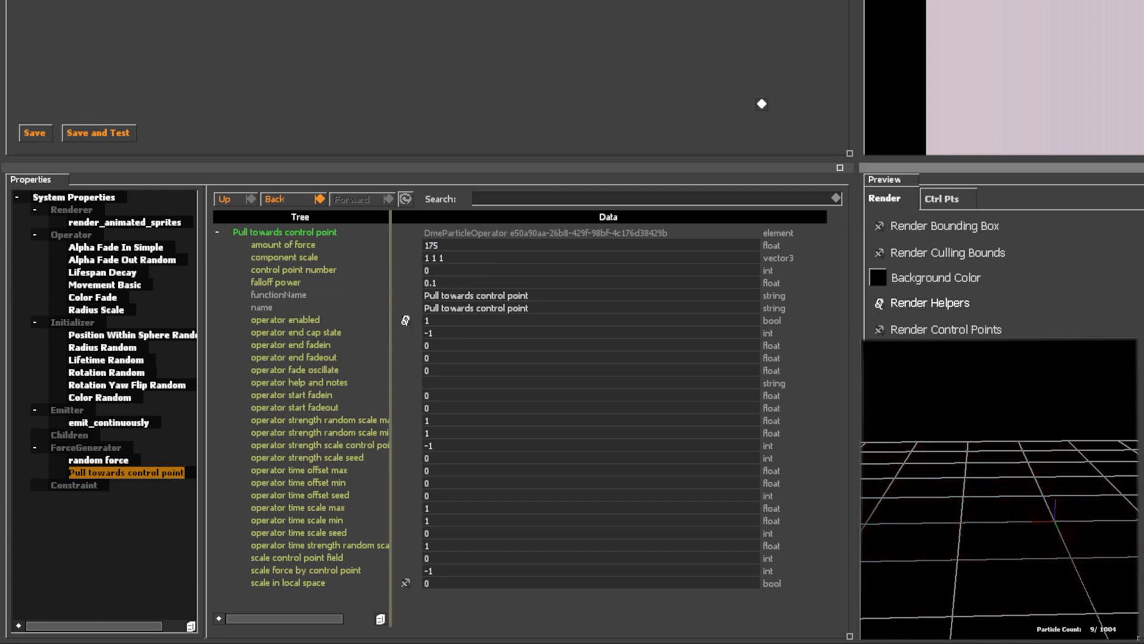
# Paste a second Pull towards control point force and set its falloff power to 0.02
pyautogui.rightClick(163, 471)
pyautogui.press('Escape')
pyautogui.rightClick(87, 448)
pyautogui.click(116, 503)
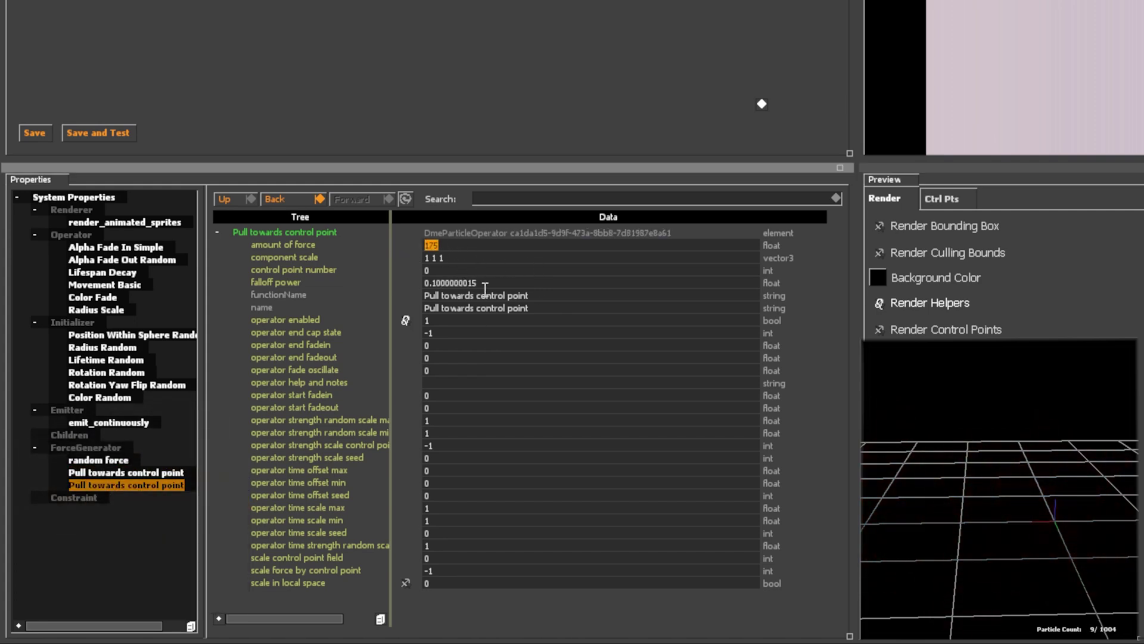
pyautogui.moveTo(482, 284); pyautogui.dragTo(446, 285)
pyautogui.hotkey('ctrl', 'a')
pyautogui.write('0.02')
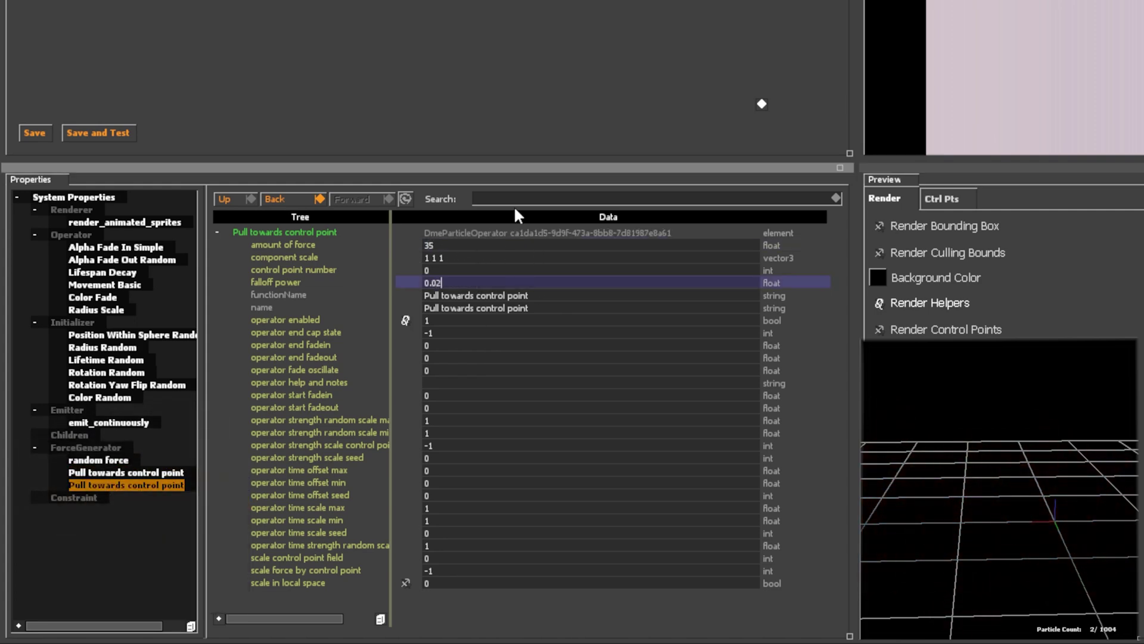
pyautogui.press('Return')
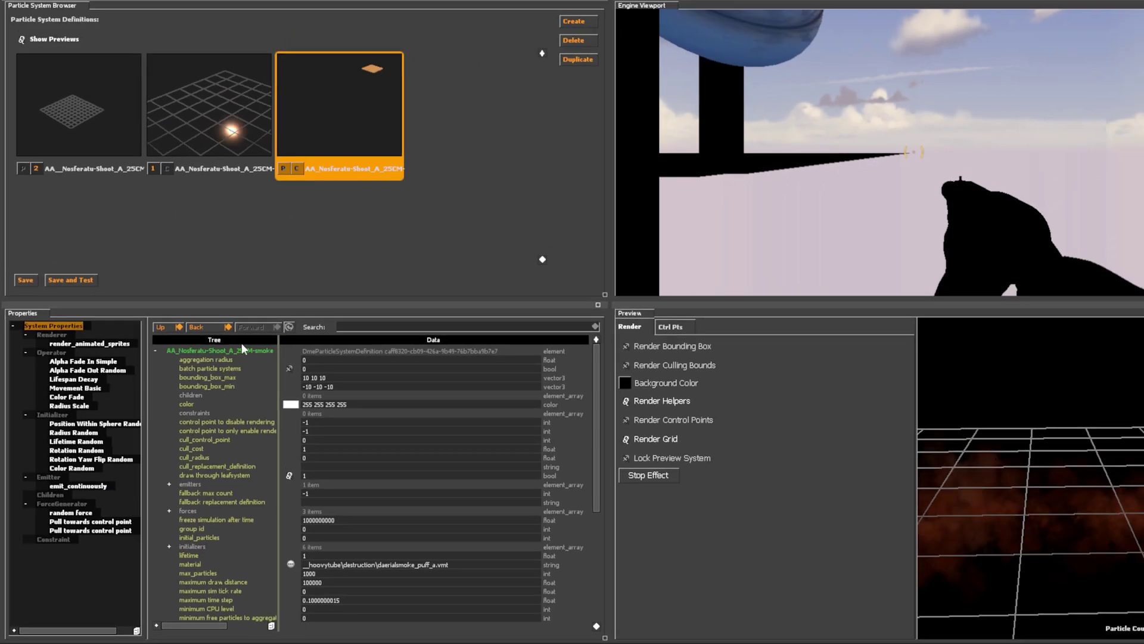
# Create a new particle system named with the -mist suffix
pyautogui.rightClick(348, 233)
pyautogui.click(278, 431)
pyautogui.click(538, 59)
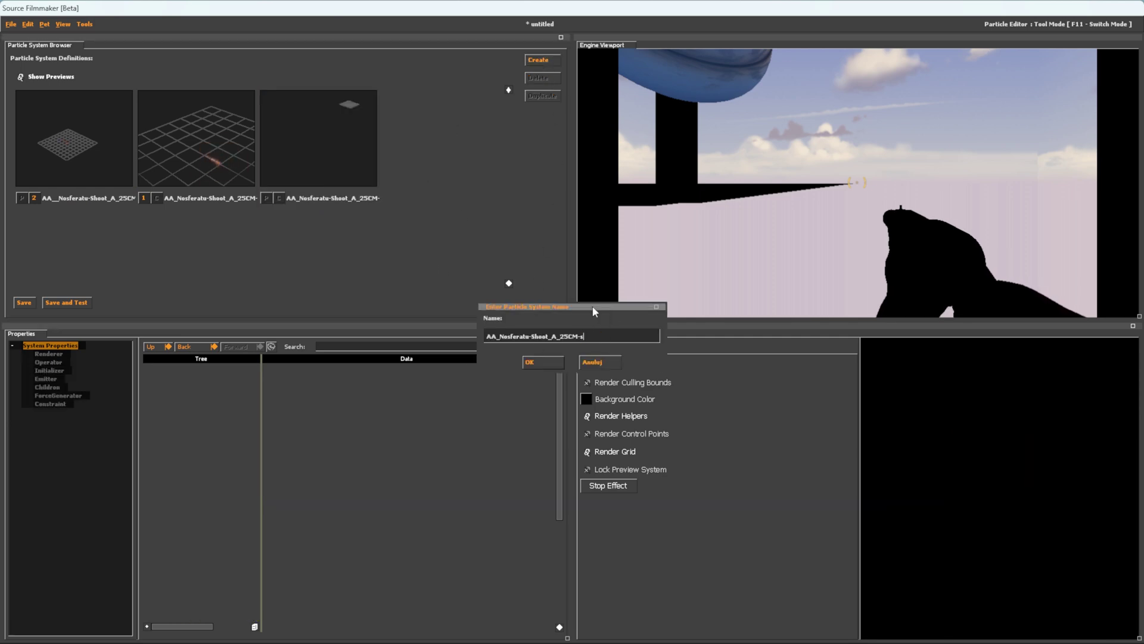
pyautogui.write('mist')
pyautogui.press('Return')
# Copy all of the smoke system's functions into the new mist system
pyautogui.click(418, 171)
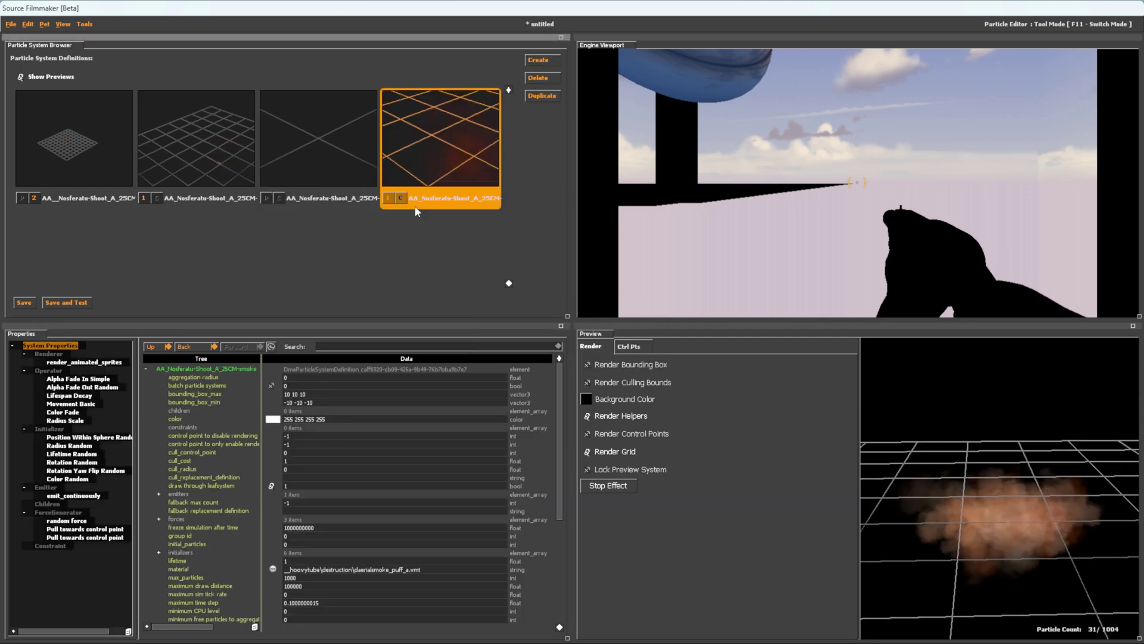
pyautogui.hotkey('ctrl', 'a')
pyautogui.click(319, 143)
pyautogui.rightClick(59, 407)
pyautogui.click(83, 438)
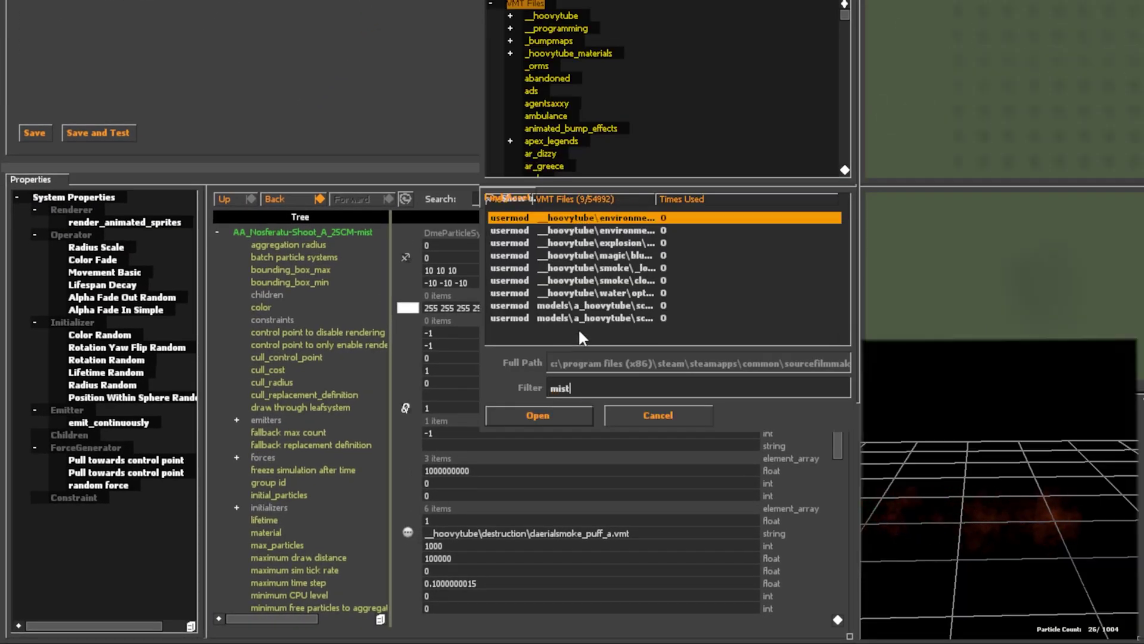
# Browse the magic materials and apply __hoovytube\magic\soul_smoke_a.vmt to the mist
pyautogui.click(631, 255)
pyautogui.click(627, 242)
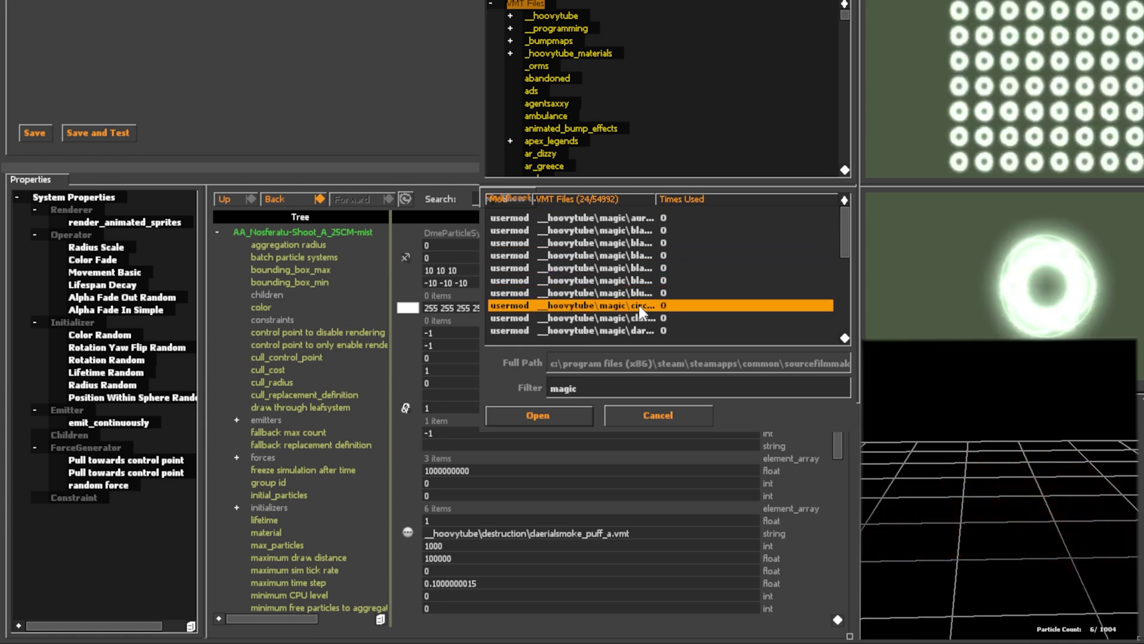
pyautogui.click(646, 297)
pyautogui.scroll(-1, 645, 299)
pyautogui.click(644, 299)
pyautogui.scroll(-1, 639, 295)
pyautogui.click(639, 294)
pyautogui.scroll(-1, 631, 307)
pyautogui.click(632, 306)
pyautogui.doubleClick(632, 306)
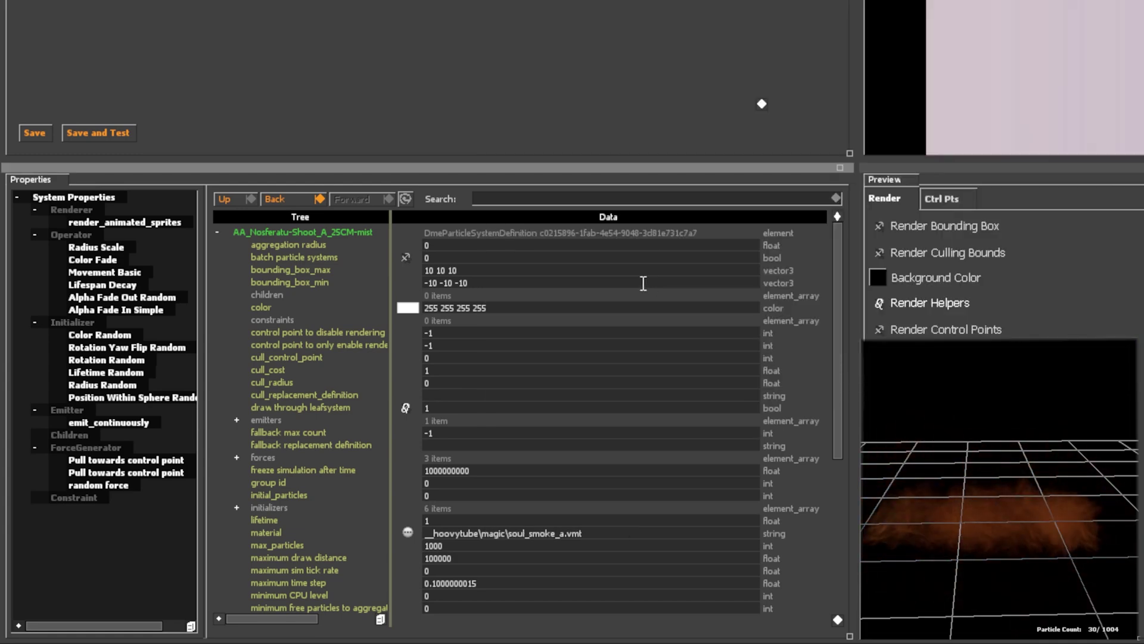
# Set the Position Within Sphere Random local-coordinate speed to 0 25 0
pyautogui.click(186, 422)
pyautogui.click(167, 397)
pyautogui.click(442, 558)
pyautogui.doubleClick(435, 571)
pyautogui.write('25')
pyautogui.click(501, 582)
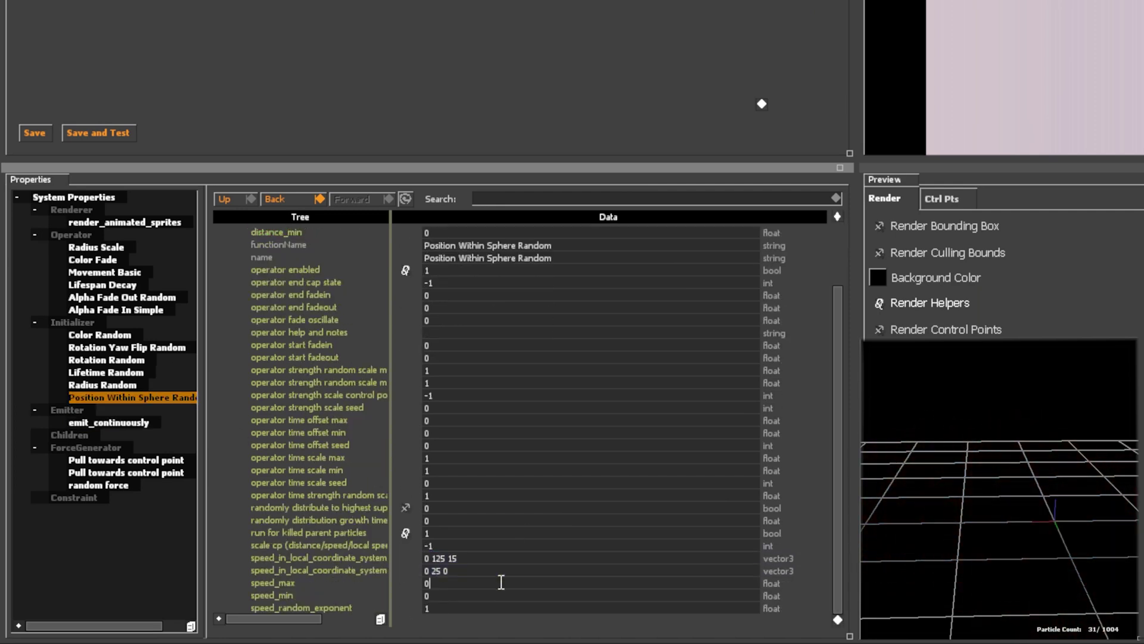
# Set the emission duration to 0.01 and adjust the Radius Random minimum radius
pyautogui.click(109, 422)
pyautogui.write('1')
pyautogui.click(465, 287)
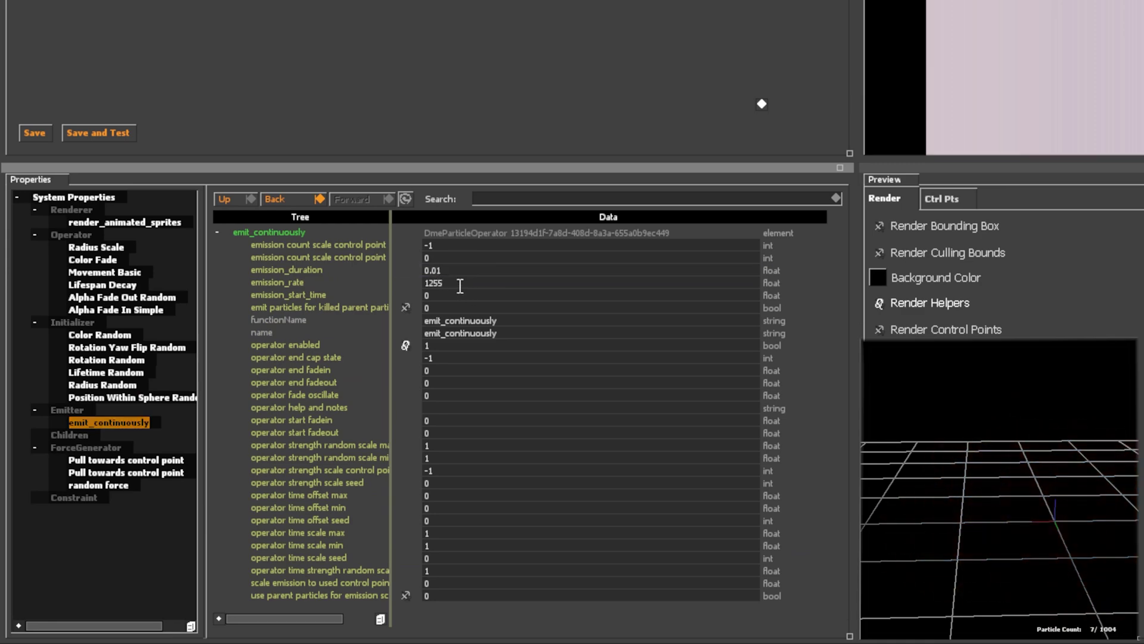
pyautogui.click(89, 385)
pyautogui.write('15')
pyautogui.click(451, 510)
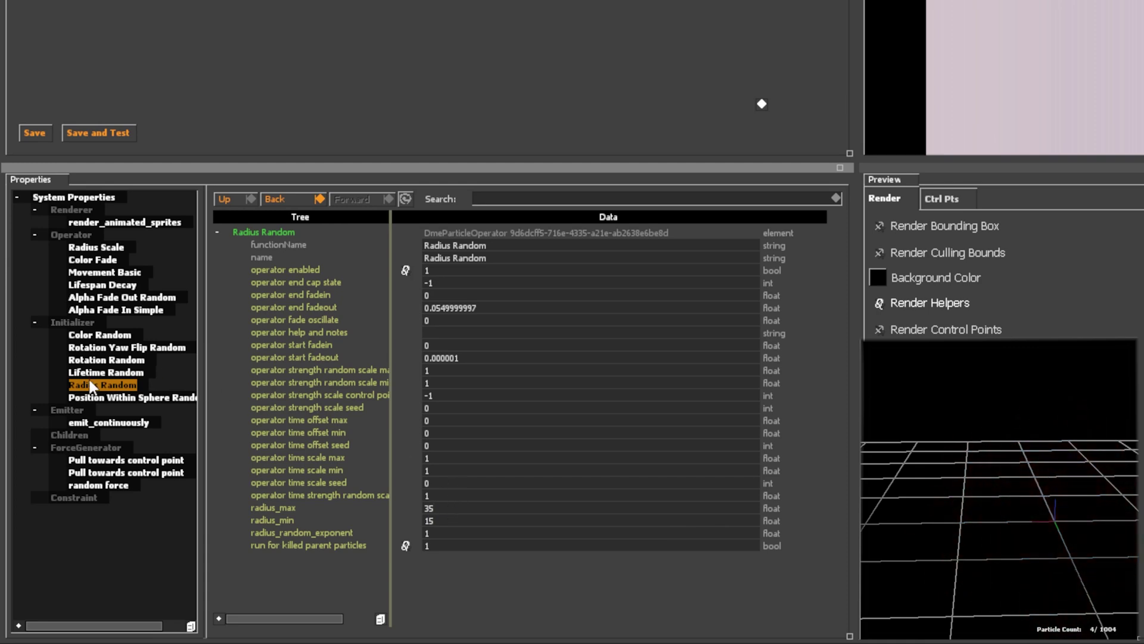
# Make color1 a brighter, redder orange and color2 a warm light orange (250 173 100)
pyautogui.click(98, 335)
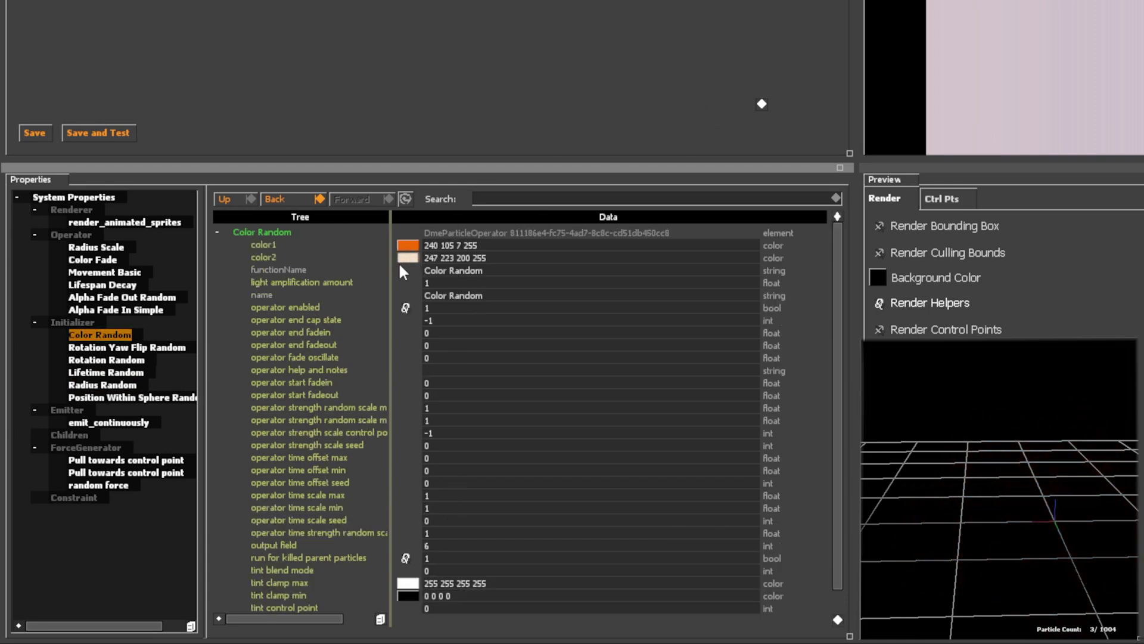
pyautogui.click(408, 245)
pyautogui.moveTo(818, 62); pyautogui.dragTo(857, 62)
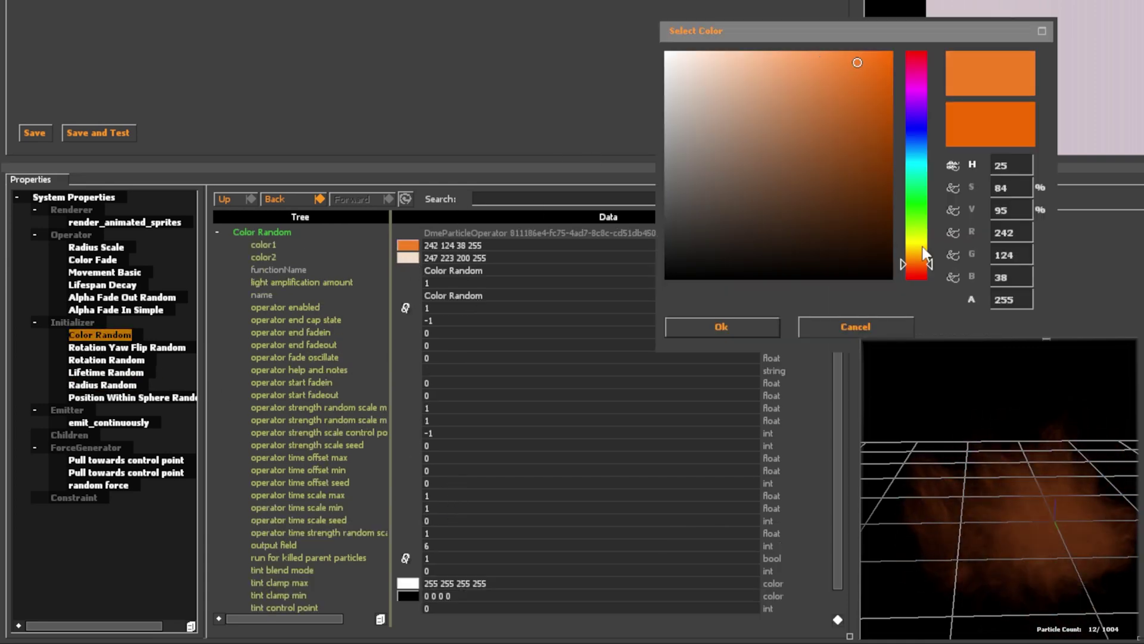
pyautogui.click(920, 268)
pyautogui.click(710, 322)
pyautogui.click(407, 258)
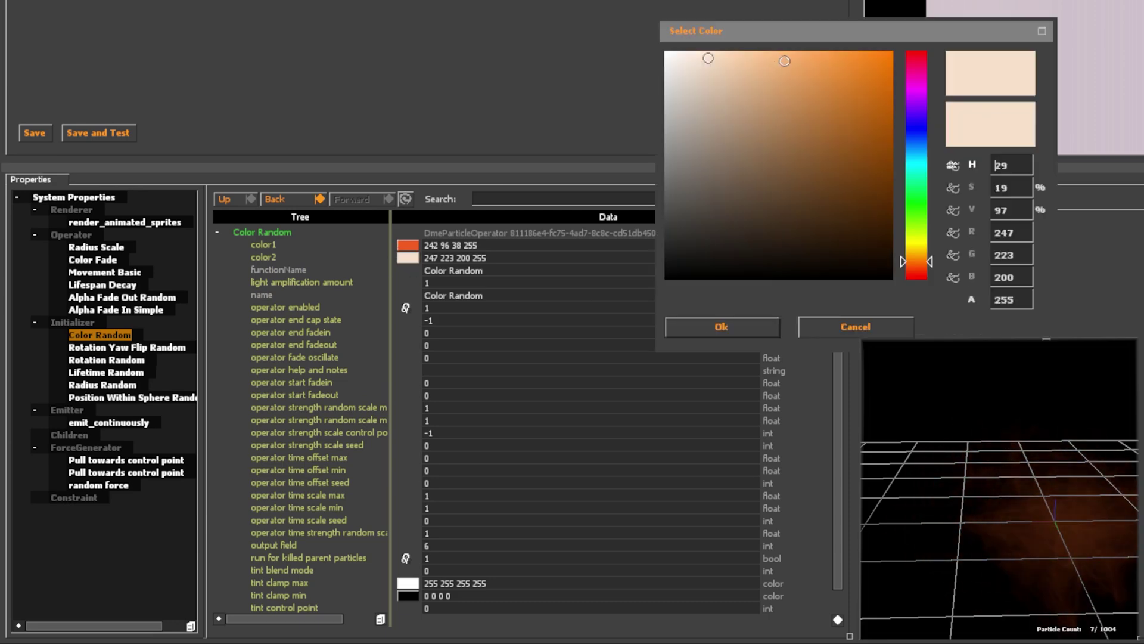
pyautogui.moveTo(782, 61); pyautogui.dragTo(801, 56)
pyautogui.click(728, 324)
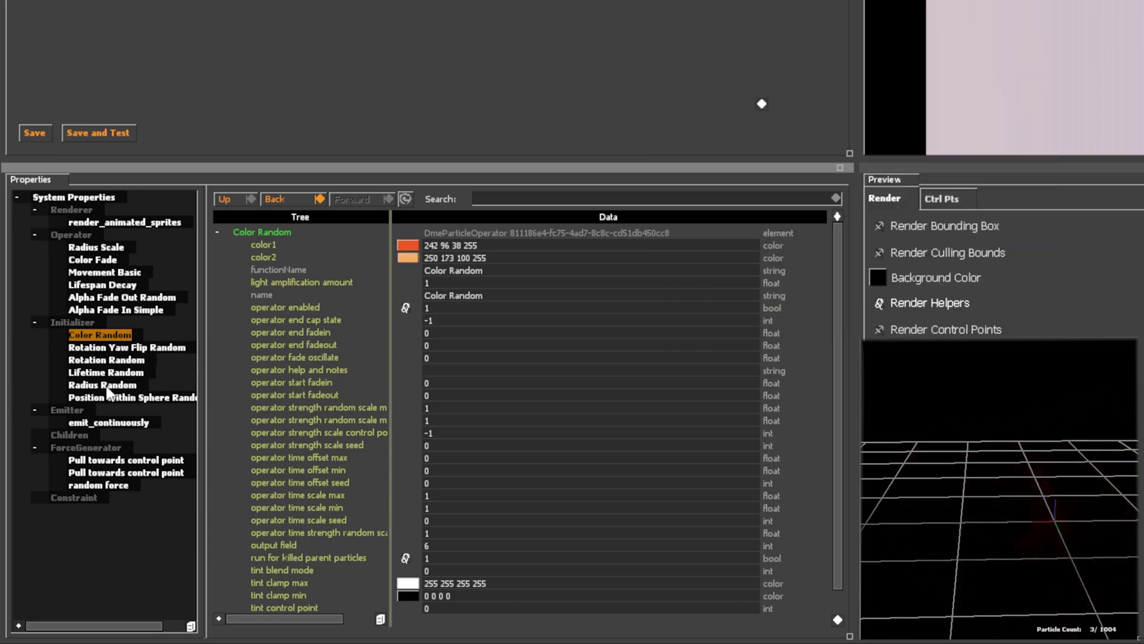
# Set Lifetime Random lifetime_max to 1.2
pyautogui.click(121, 223)
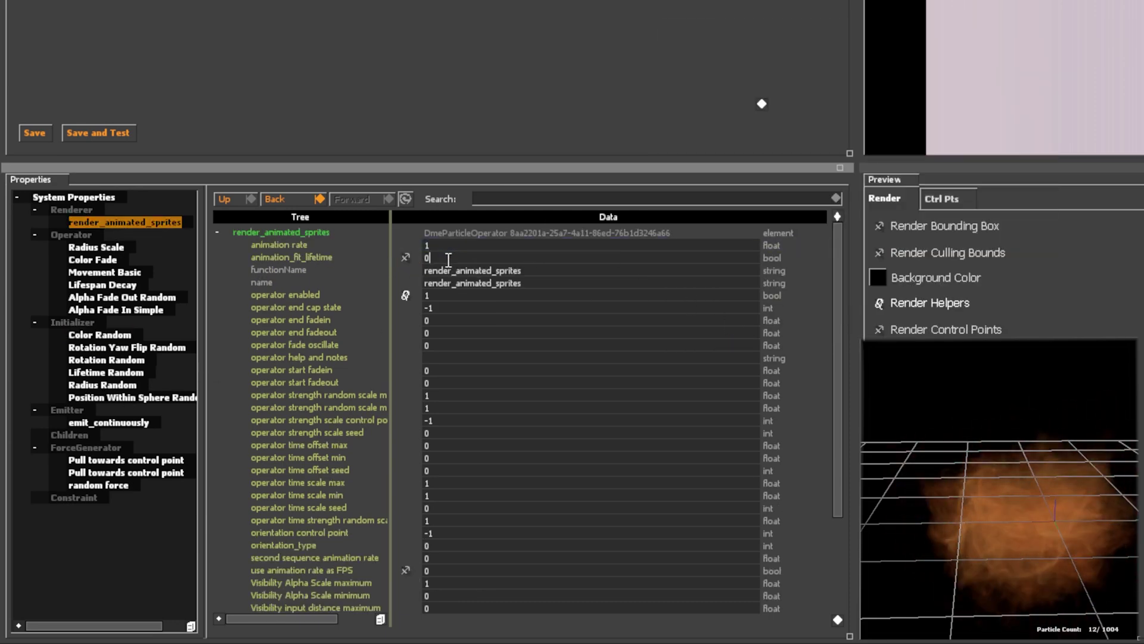
pyautogui.click(107, 372)
pyautogui.click(426, 257)
pyautogui.press('Return')
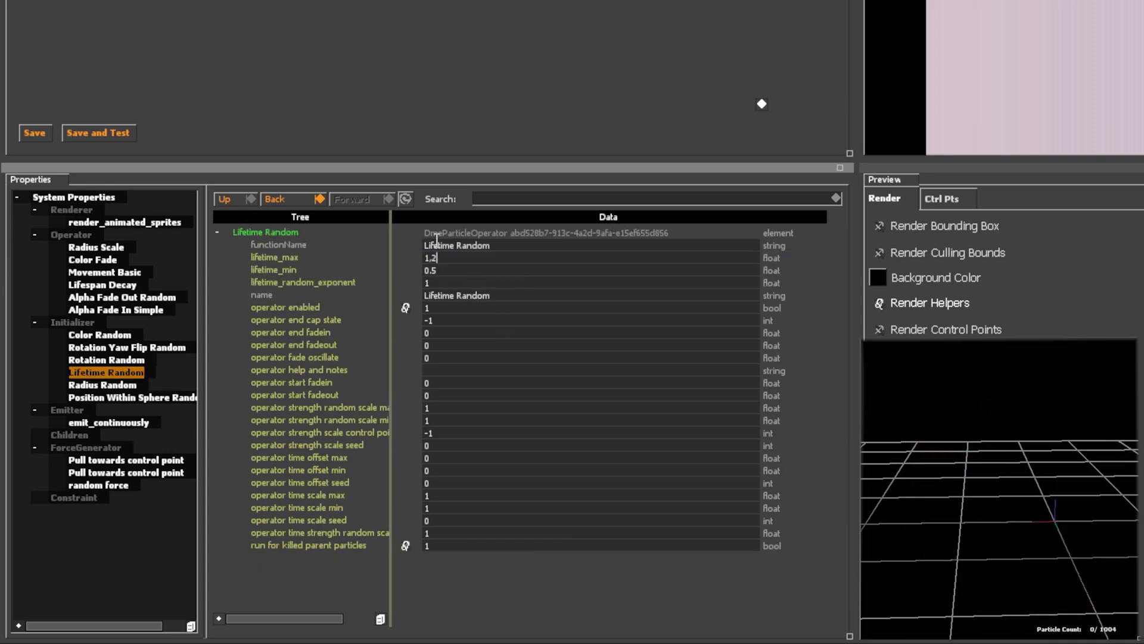
# Edit the amount of force on both Pull towards control point forces
pyautogui.click(113, 485)
pyautogui.click(100, 472)
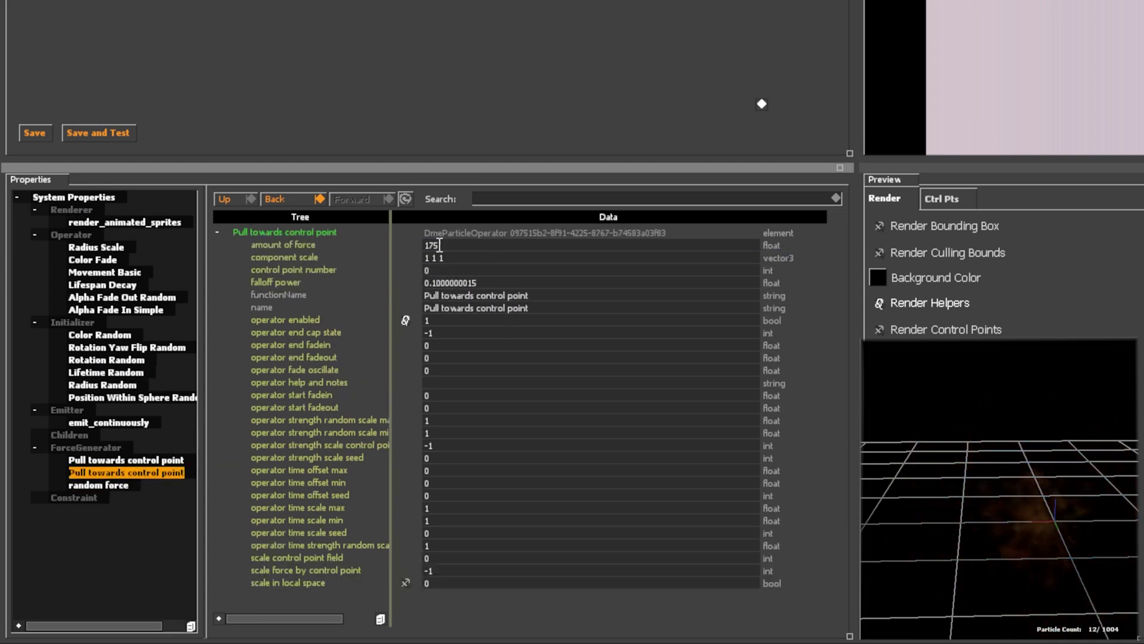
pyautogui.press('Tab')
pyautogui.press('Down')
pyautogui.press('Down')
pyautogui.write('5')
pyautogui.click(98, 459)
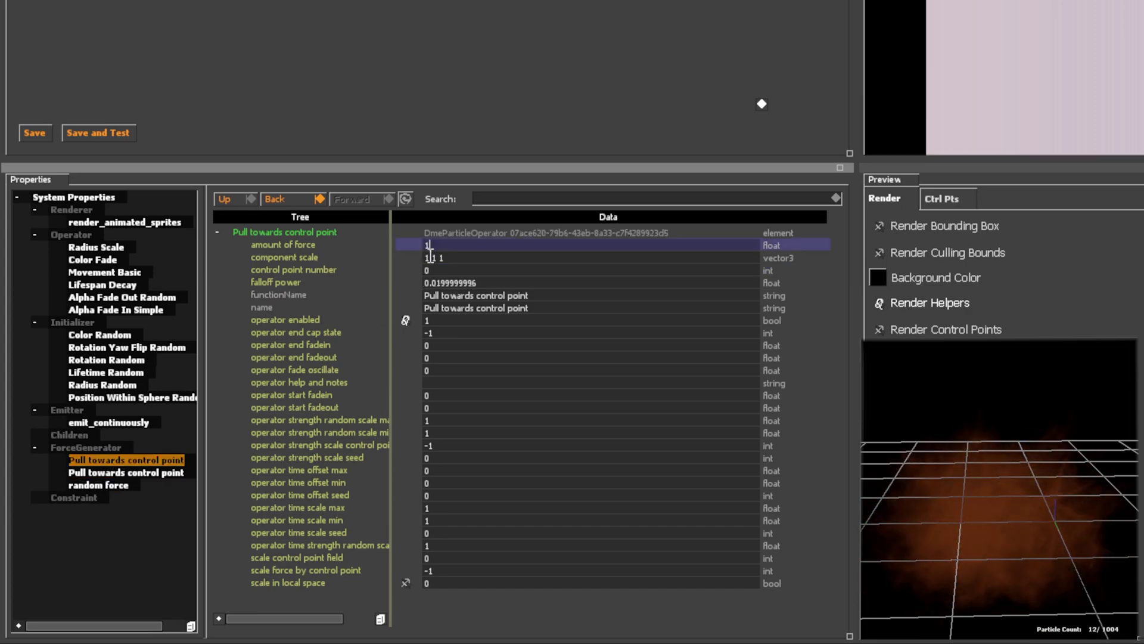
pyautogui.rightClick(82, 435)
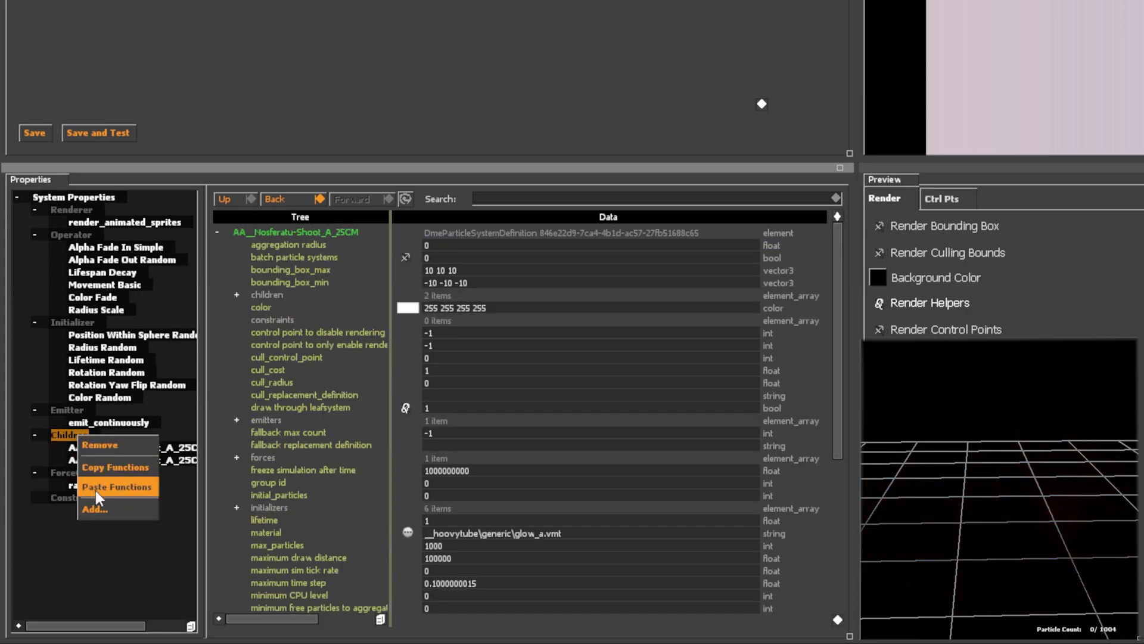
# Add the mist system as a child of the muzzle-blast system
pyautogui.click(96, 508)
pyautogui.doubleClick(838, 80)
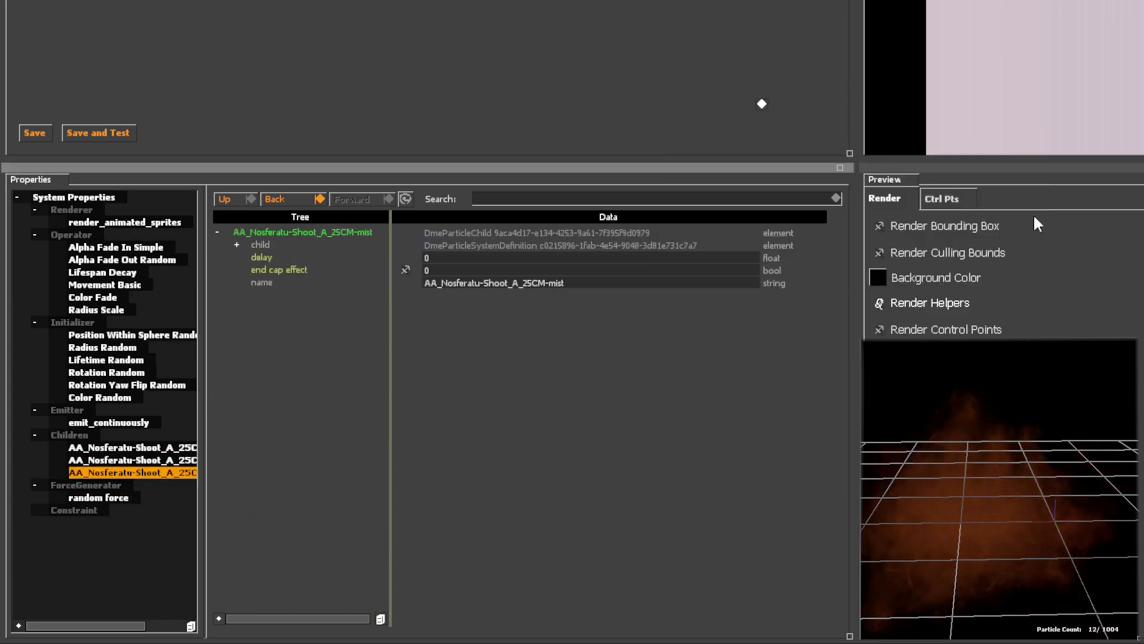
pyautogui.click(123, 422)
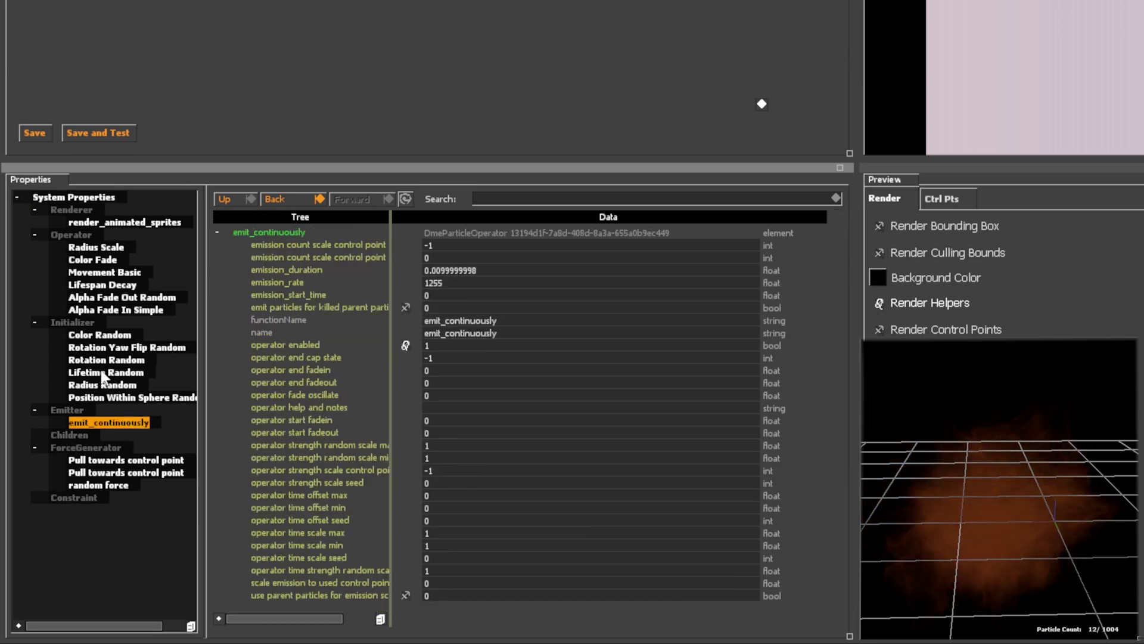
# Add an Alpha Random initializer with alpha_max 125 and alpha_min 25
pyautogui.rightClick(73, 322)
pyautogui.click(89, 391)
pyautogui.click(778, 118)
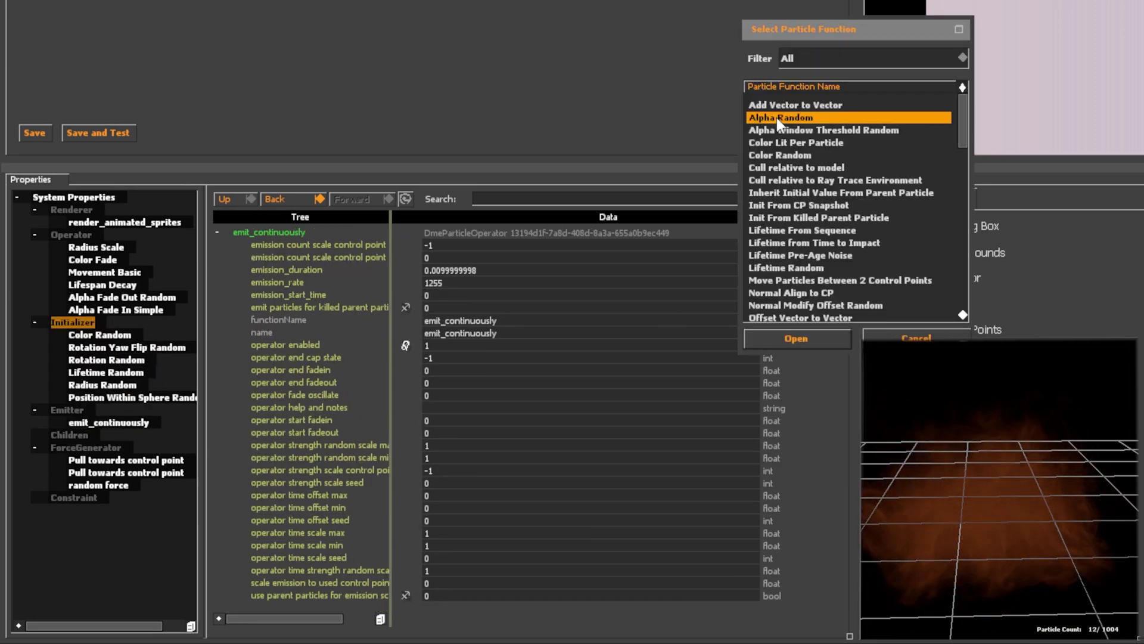
pyautogui.doubleClick(778, 118)
pyautogui.write('125')
pyautogui.doubleClick(453, 257)
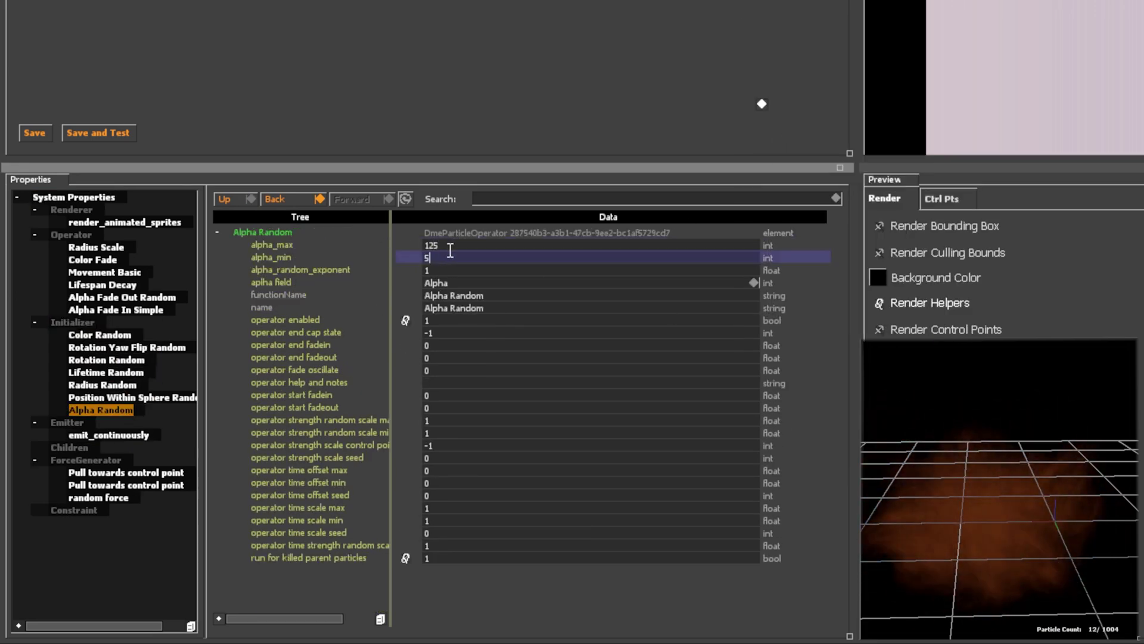
pyautogui.write('5525')
pyautogui.click(454, 245)
# Copy the Alpha Random initializer into the smoke system's initializers
pyautogui.rightClick(90, 412)
pyautogui.click(103, 415)
pyautogui.rightClick(84, 328)
pyautogui.click(119, 372)
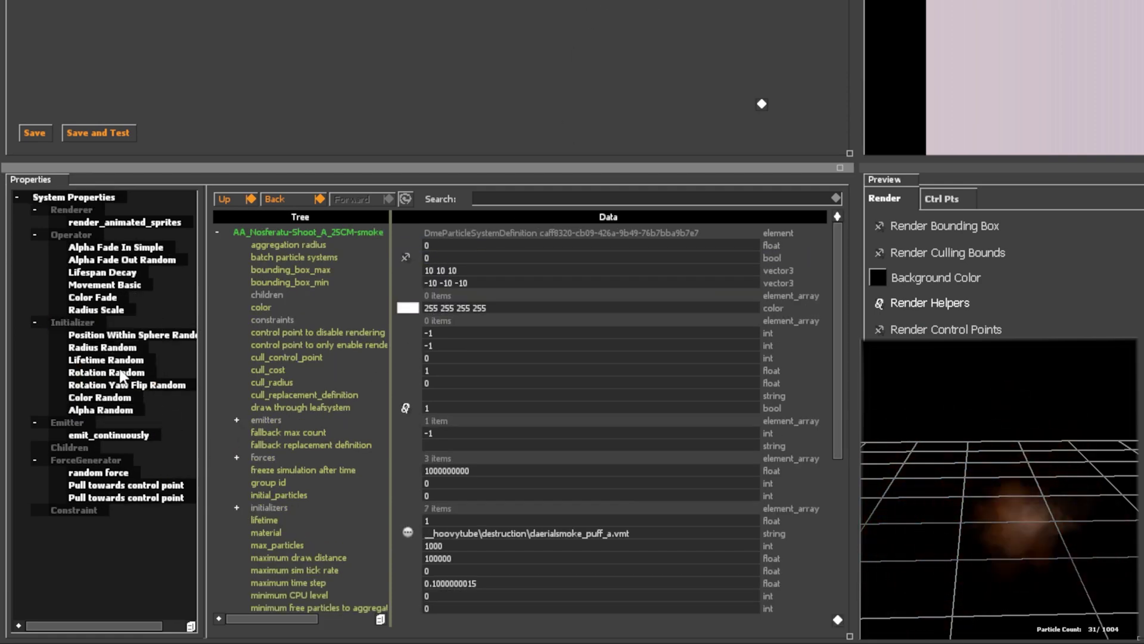
# Change the main muzzle-blast system's Radius Random radius_max value
pyautogui.click(74, 197)
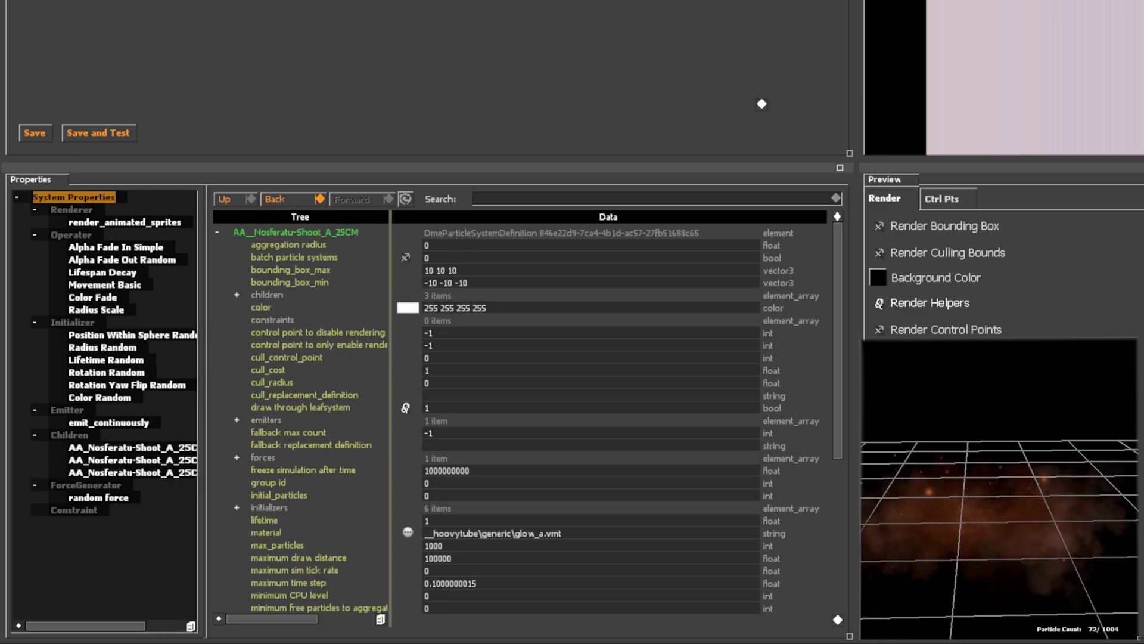
pyautogui.click(98, 348)
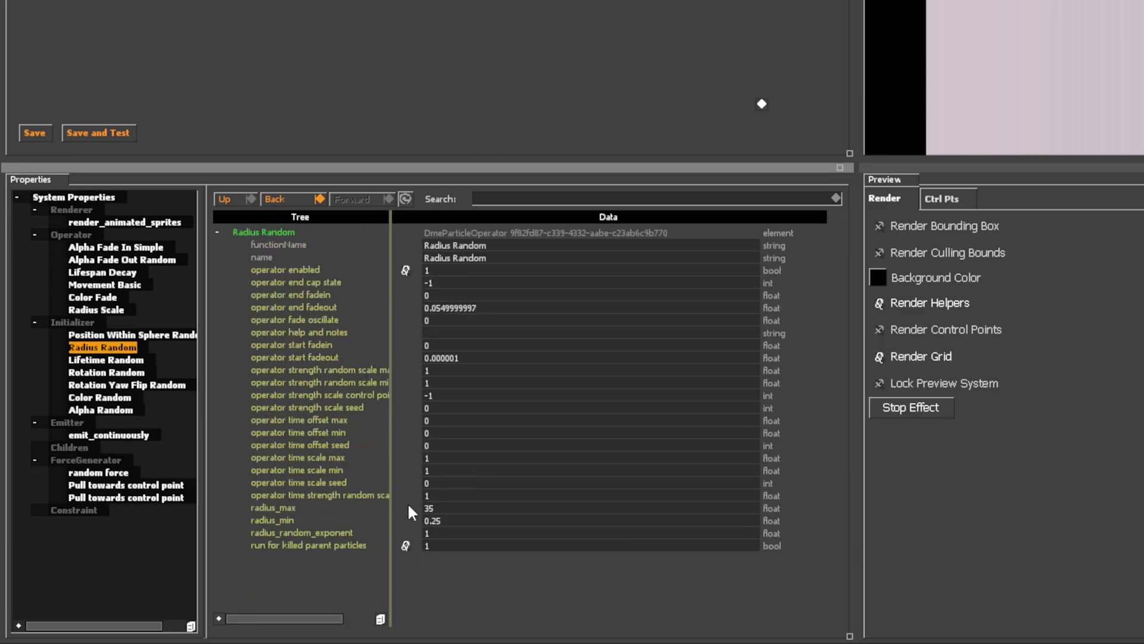
pyautogui.click(429, 507)
pyautogui.write('45')
pyautogui.press('Return')
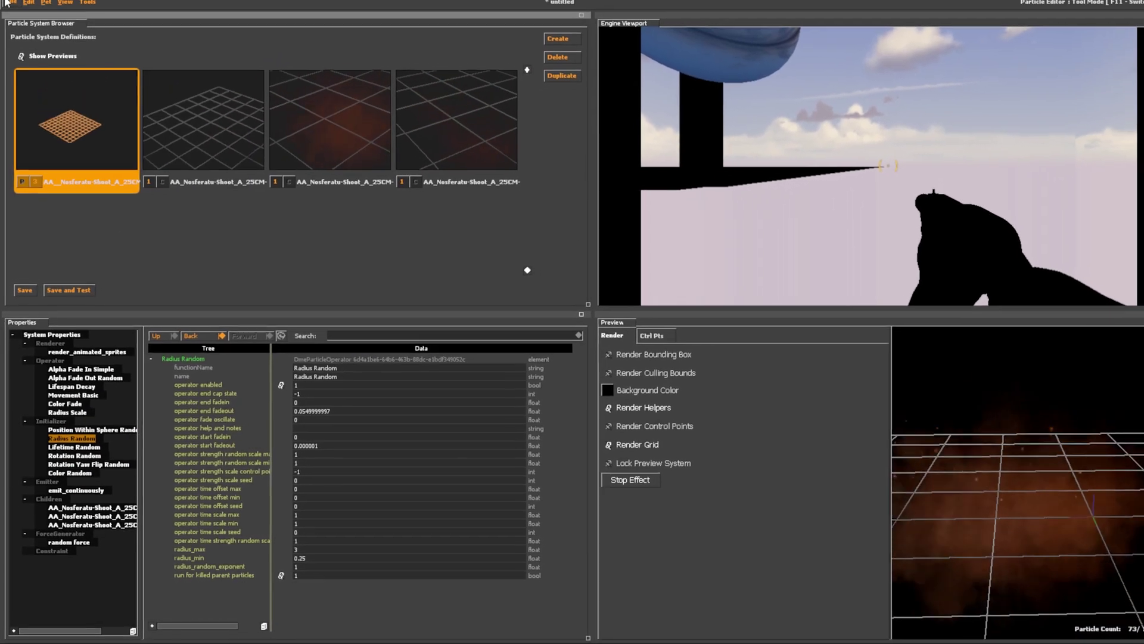
# Save as nosferatu (shoot).pcf in The First Descendant folder, dismissing the Perforce error
pyautogui.click(14, 0)
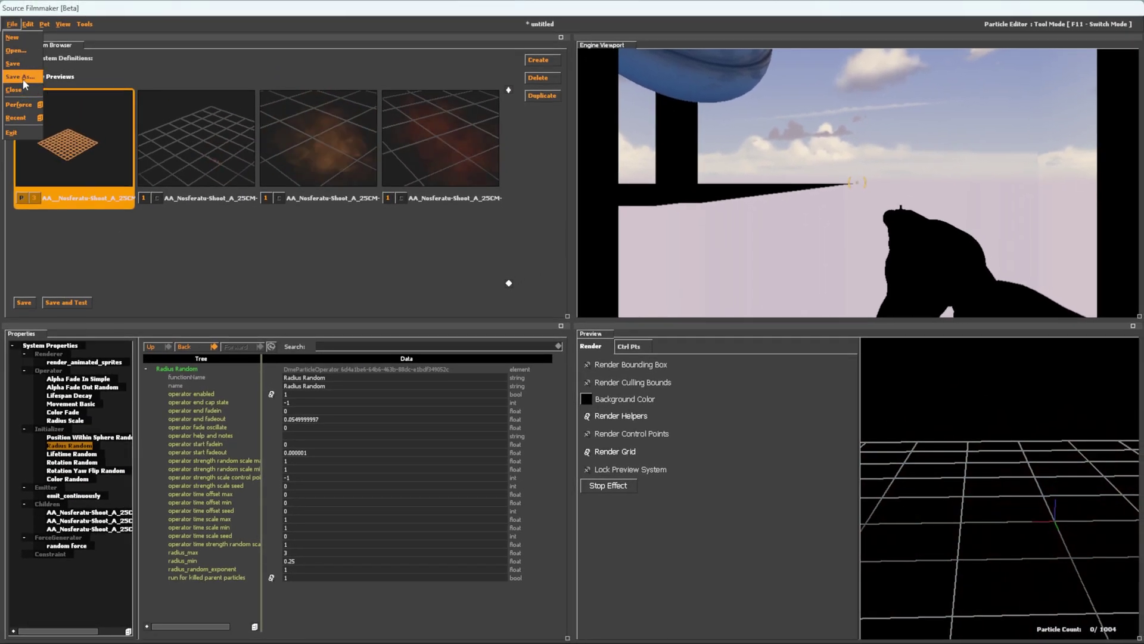
pyautogui.click(22, 79)
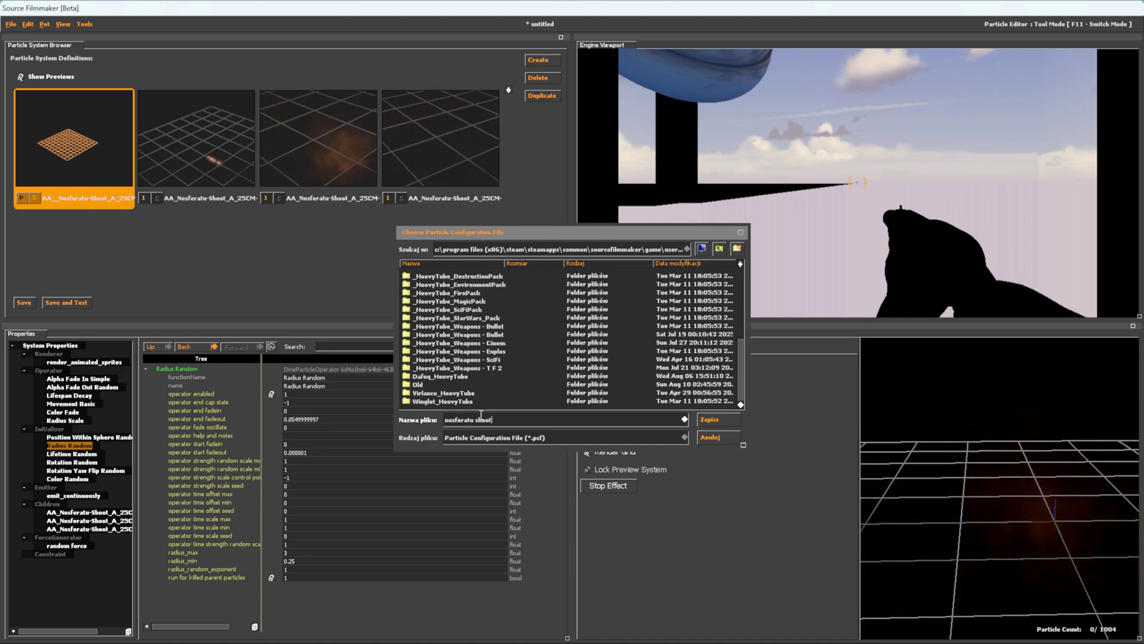
pyautogui.click(606, 317)
pyautogui.doubleClick(606, 317)
pyautogui.write('nosferatu (shoot)')
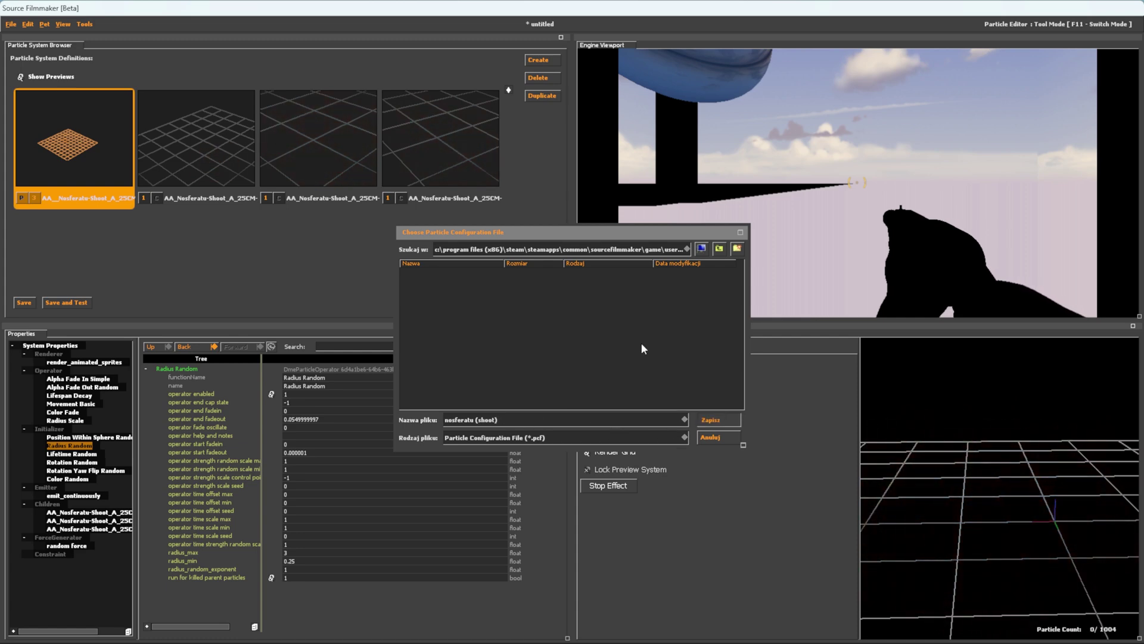
pyautogui.press('Return')
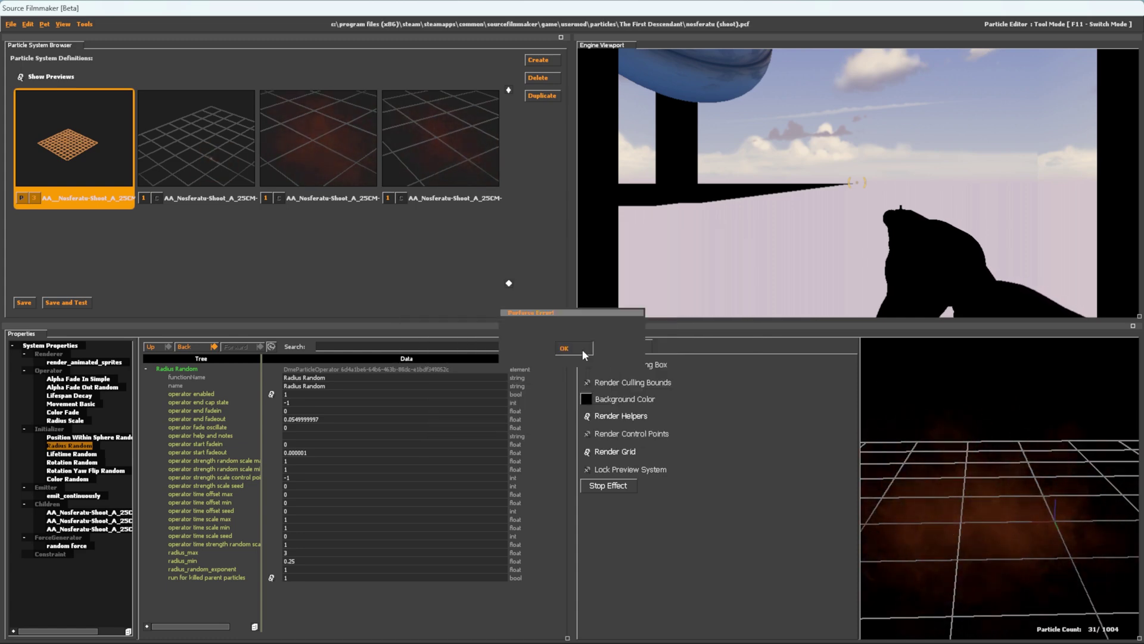
pyautogui.click(574, 349)
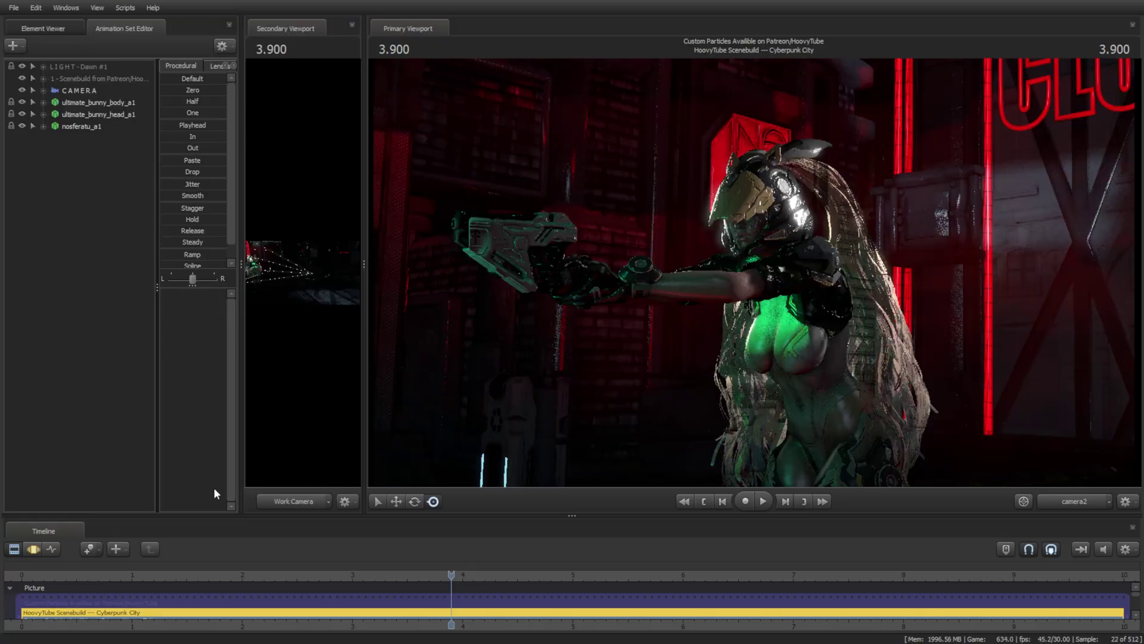
# At the 3.9 s shot, add a particle system from nosferatu (shoot).pcf to the scene
pyautogui.moveTo(446, 571); pyautogui.dragTo(457, 570)
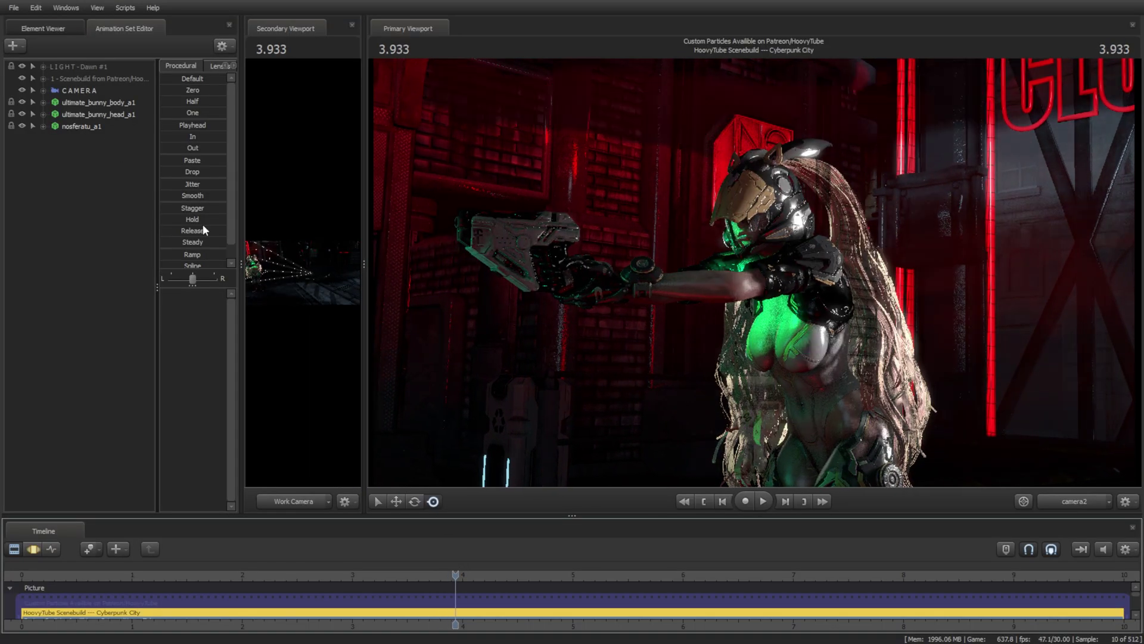
pyautogui.click(12, 46)
pyautogui.click(72, 82)
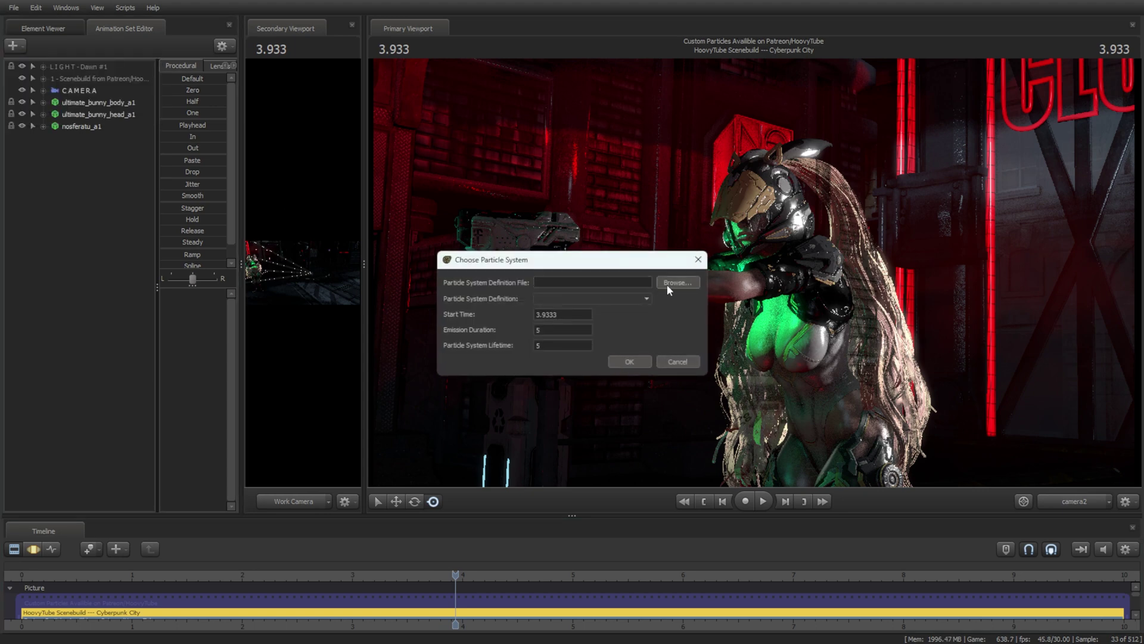
pyautogui.click(677, 282)
pyautogui.scroll(-1, 674, 375)
pyautogui.doubleClick(641, 446)
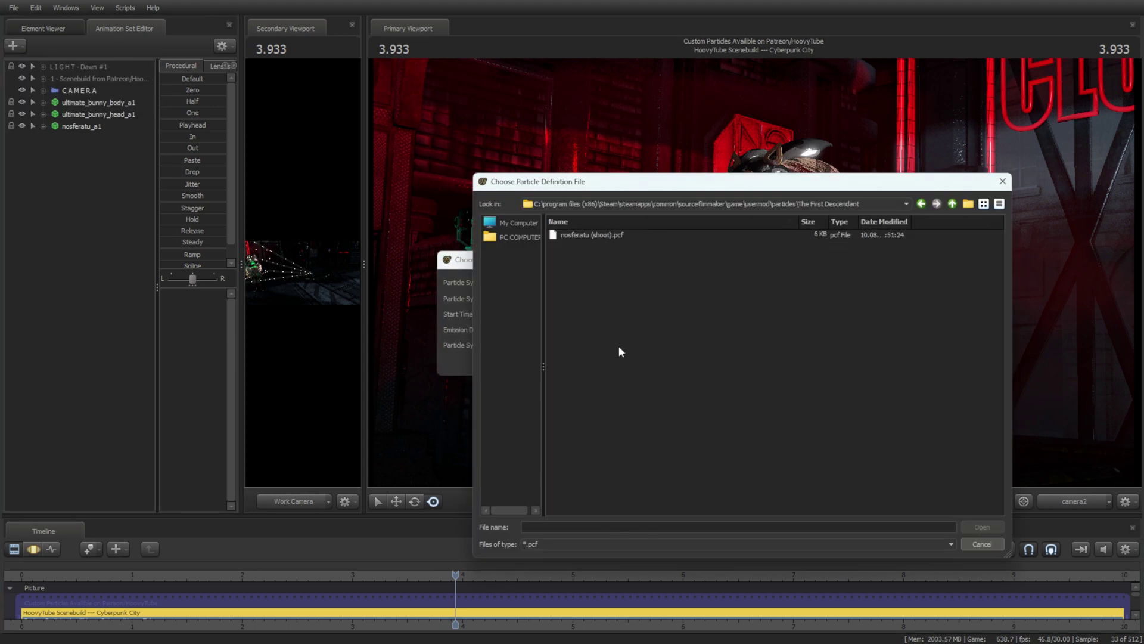
pyautogui.doubleClick(595, 234)
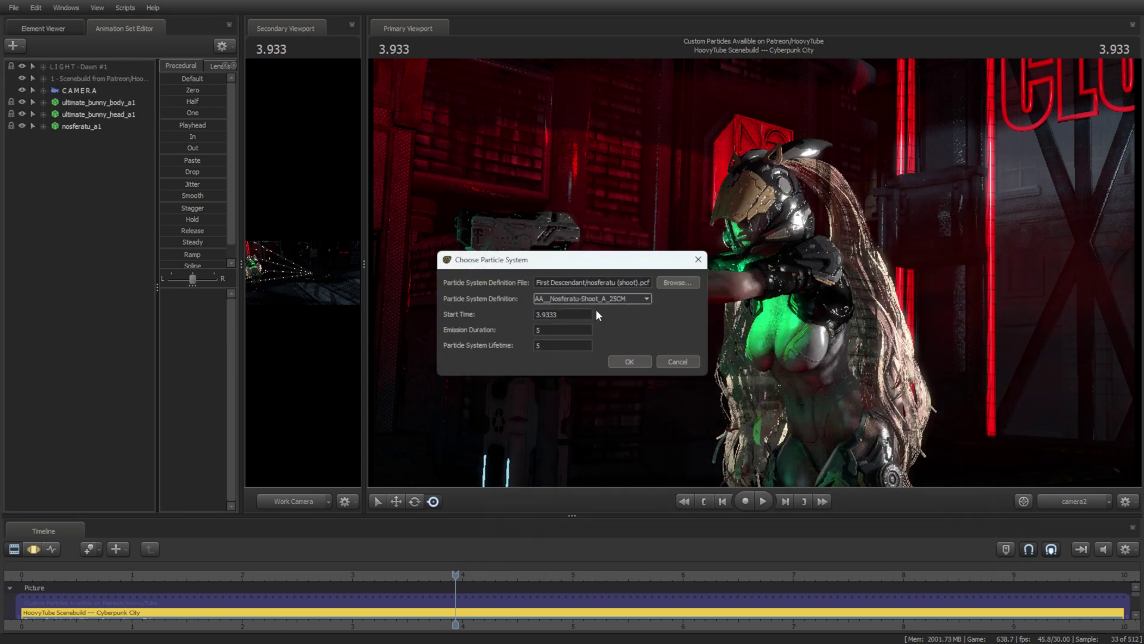
pyautogui.click(623, 362)
# Select the effect's controlPoint0, preview the blast around 4.0 s, then reopen the Particle Editor
pyautogui.scroll(-3, 432, 555)
pyautogui.moveTo(456, 562)
pyautogui.mouseDown()
pyautogui.moveTo(423, 562)
pyautogui.moveTo(467, 569)
pyautogui.mouseUp()
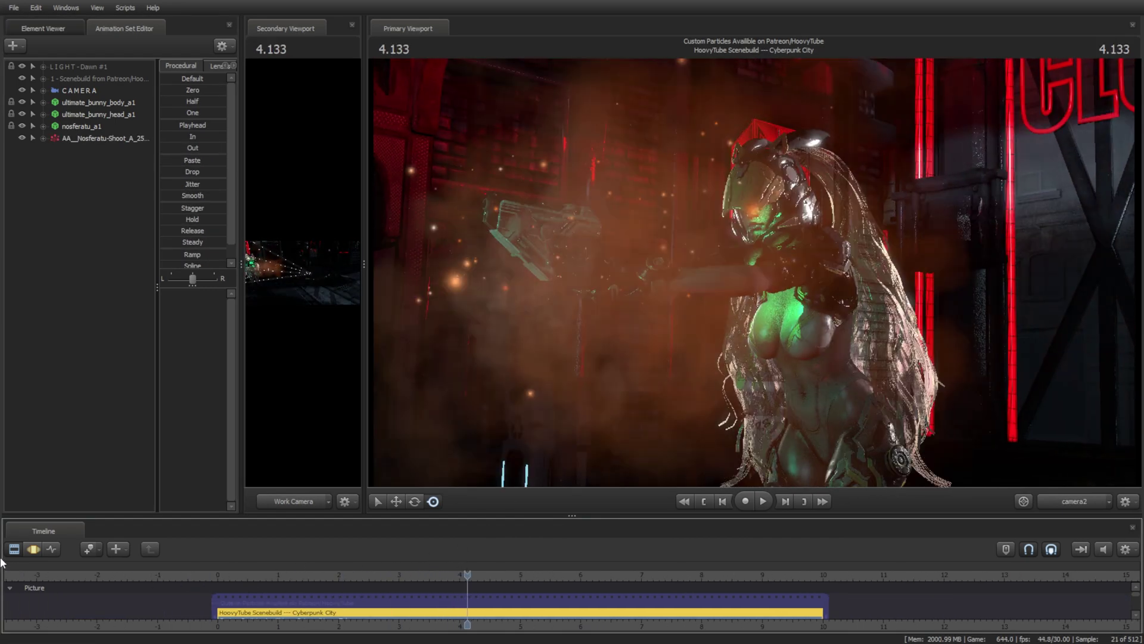
pyautogui.click(33, 548)
pyautogui.click(43, 138)
pyautogui.click(92, 174)
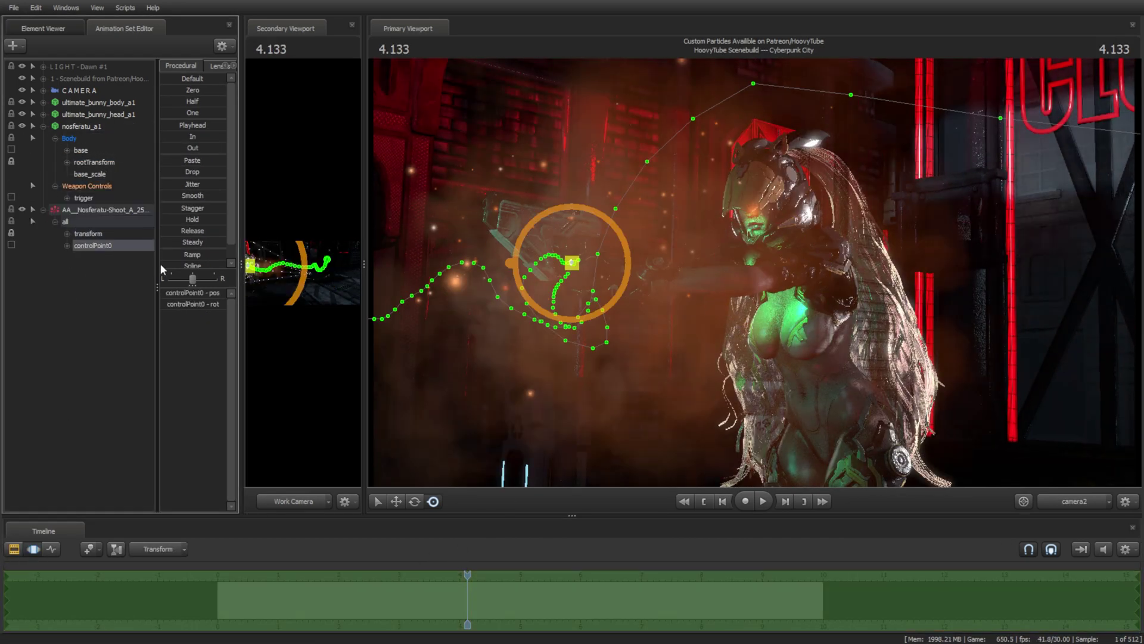
pyautogui.press('space')
pyautogui.press('space')
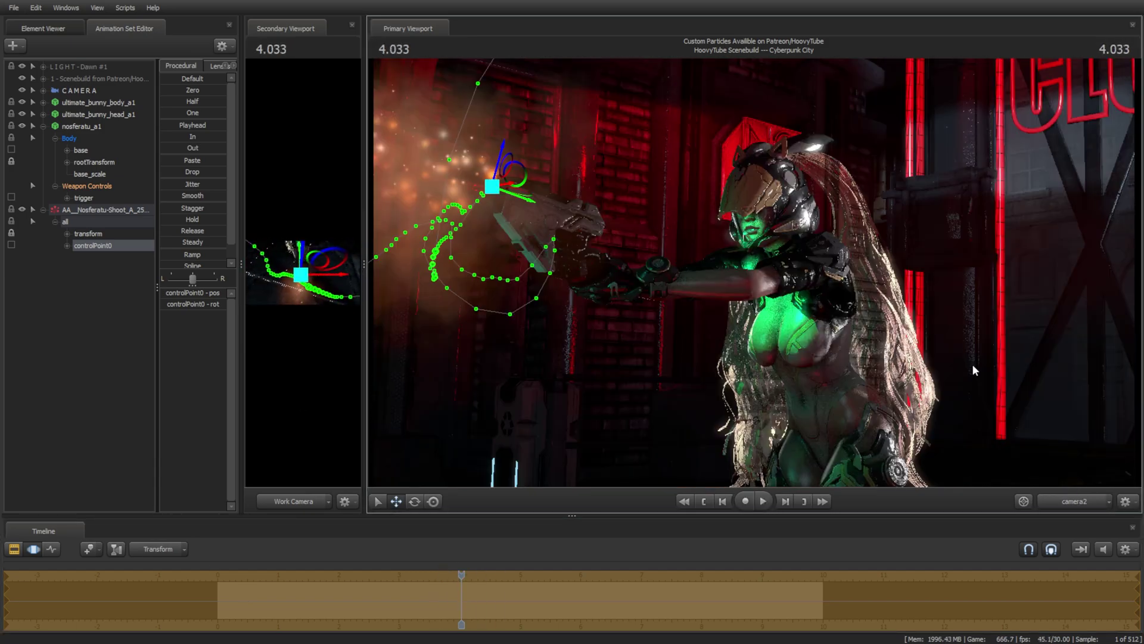
pyautogui.click(33, 547)
pyautogui.moveTo(461, 574); pyautogui.dragTo(461, 574)
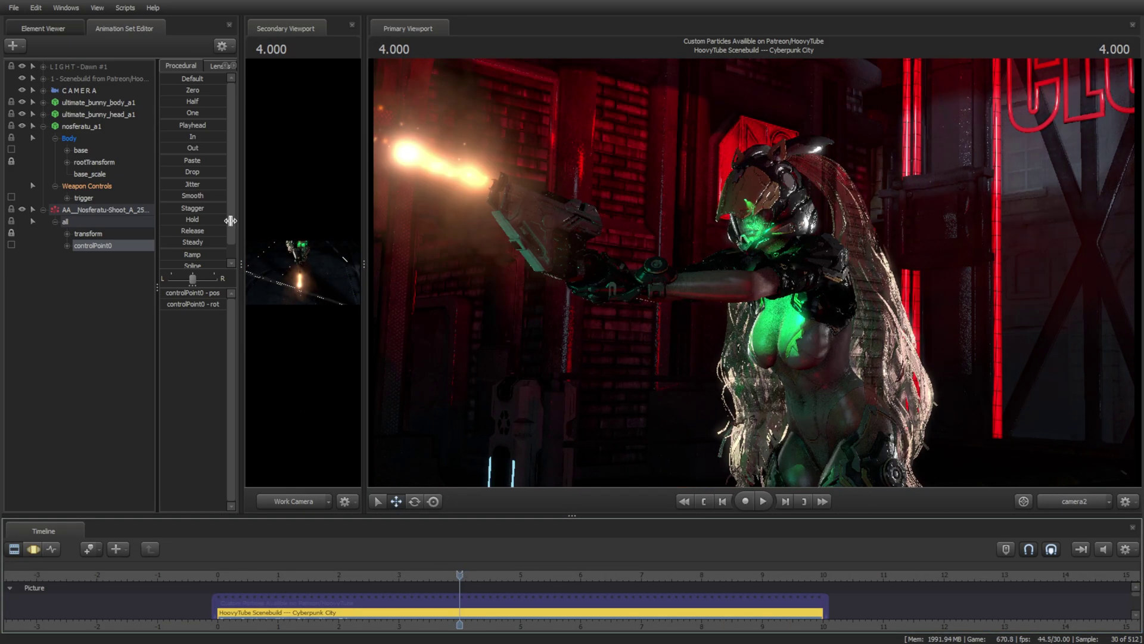
pyautogui.click(67, 7)
pyautogui.click(90, 141)
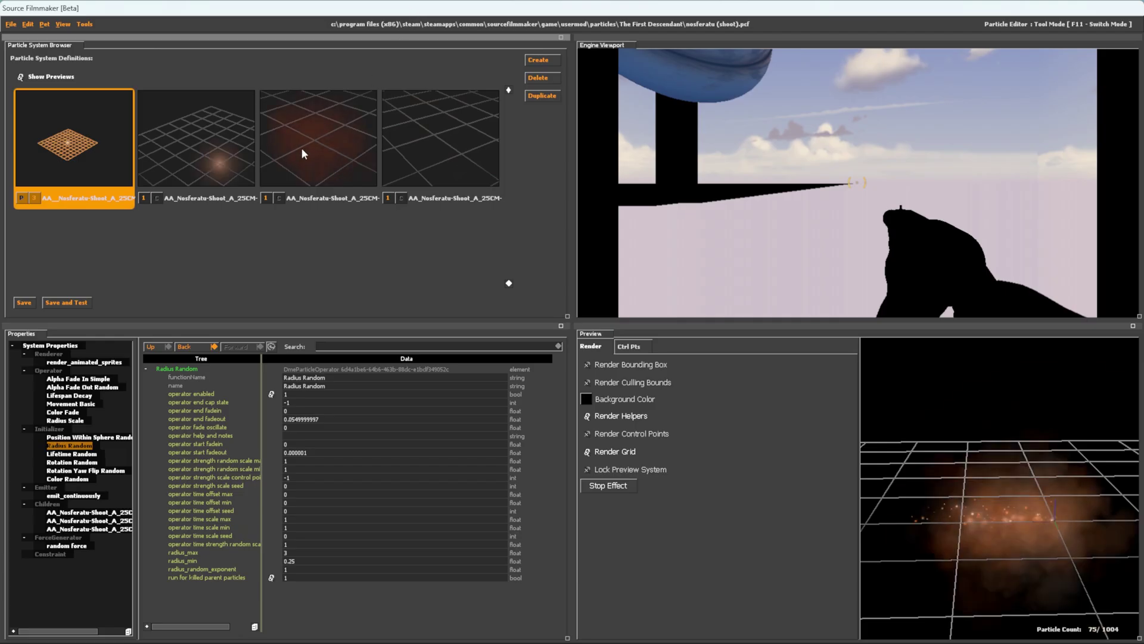
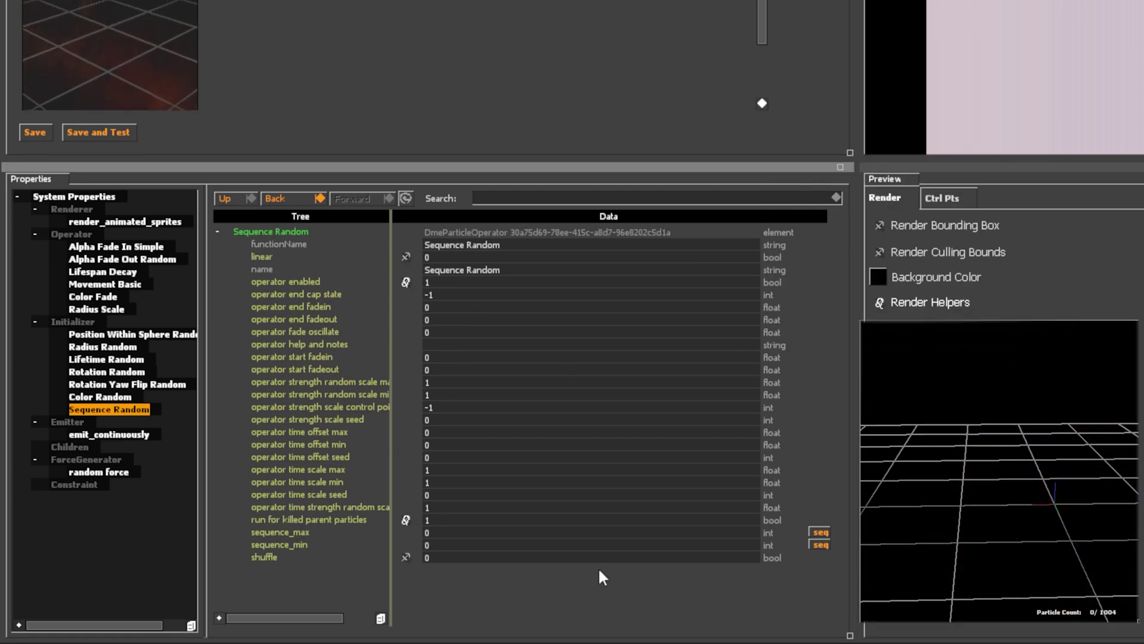
# Limit the smoke sprites to sequences 2–4 with shuffle turned on
pyautogui.click(822, 532)
pyautogui.click(921, 508)
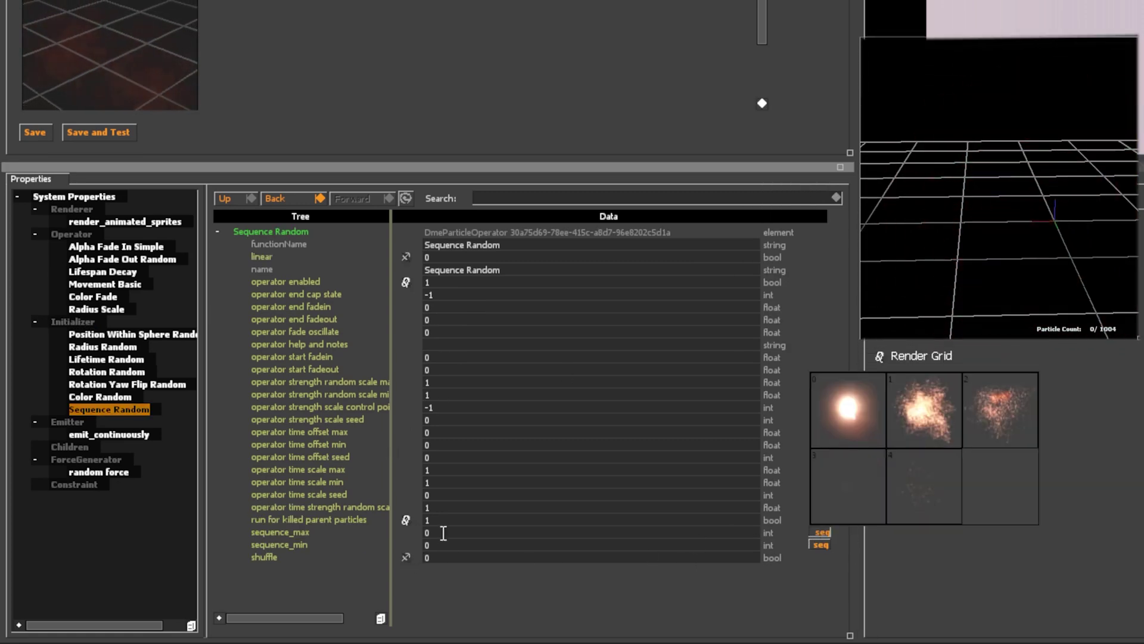
pyautogui.click(406, 557)
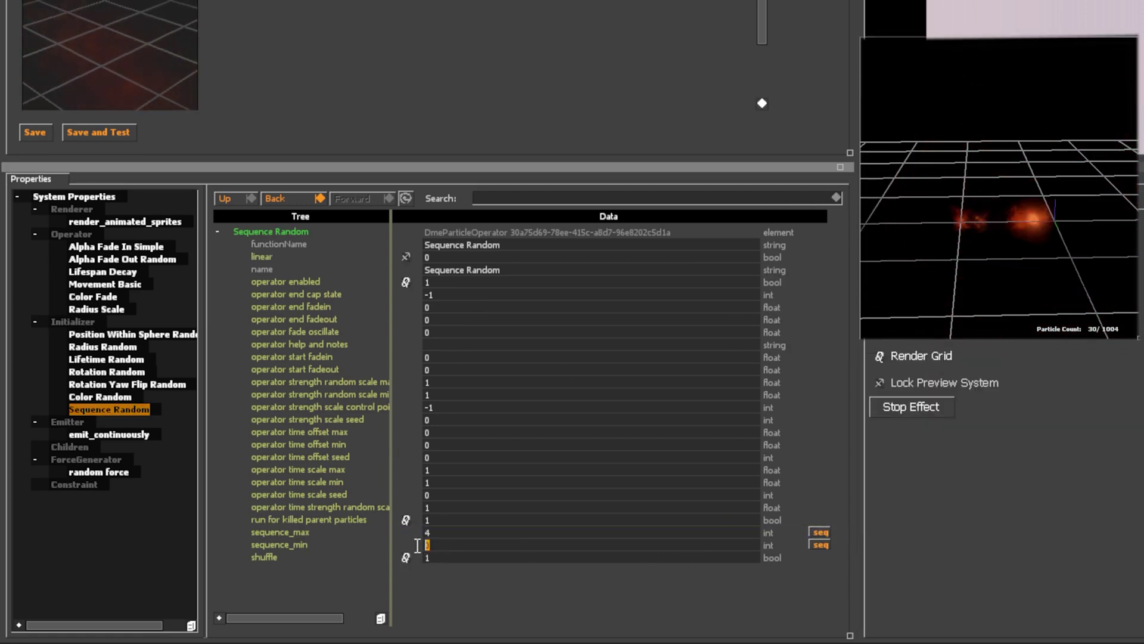
pyautogui.click(427, 545)
pyautogui.write('2')
pyautogui.press('Return')
pyautogui.click(822, 544)
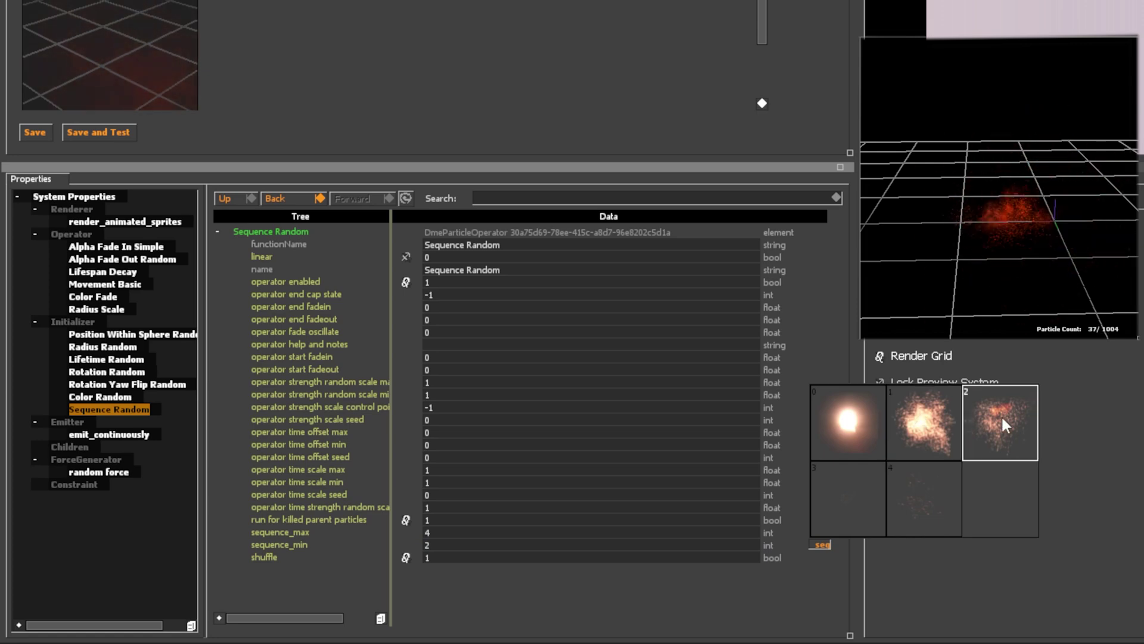
pyautogui.click(652, 592)
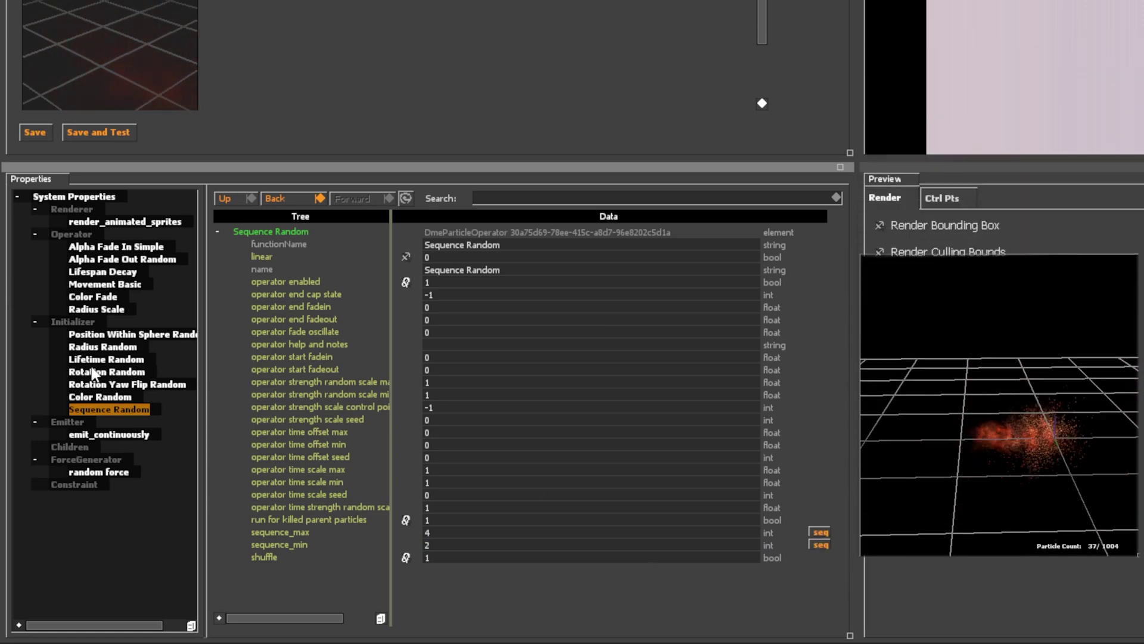
# Set Radius Random radius_max to 3
pyautogui.click(103, 346)
pyautogui.write('1')
pyautogui.press('Return')
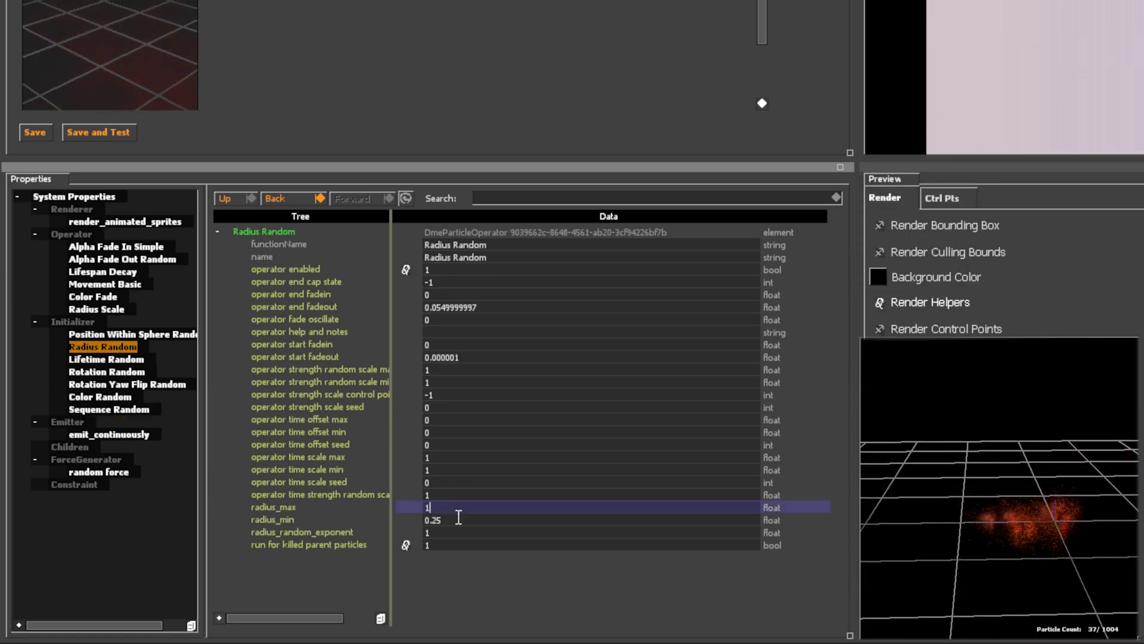
pyautogui.click(460, 522)
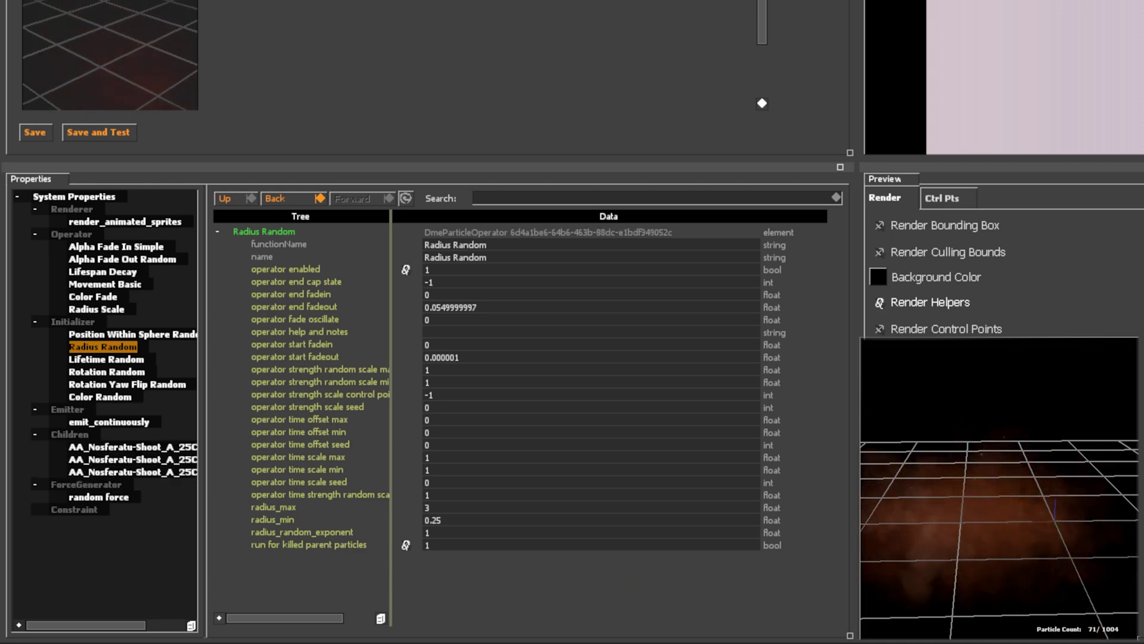
# Add the 25CM-burst particle system as a child
pyautogui.rightClick(74, 434)
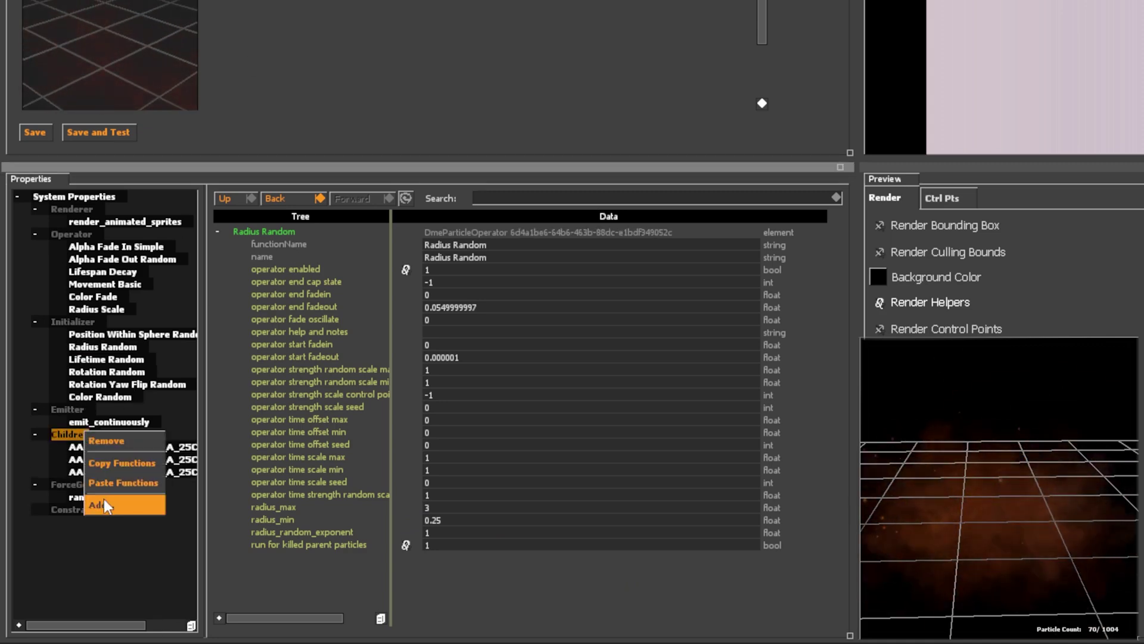
pyautogui.click(103, 501)
pyautogui.doubleClick(822, 79)
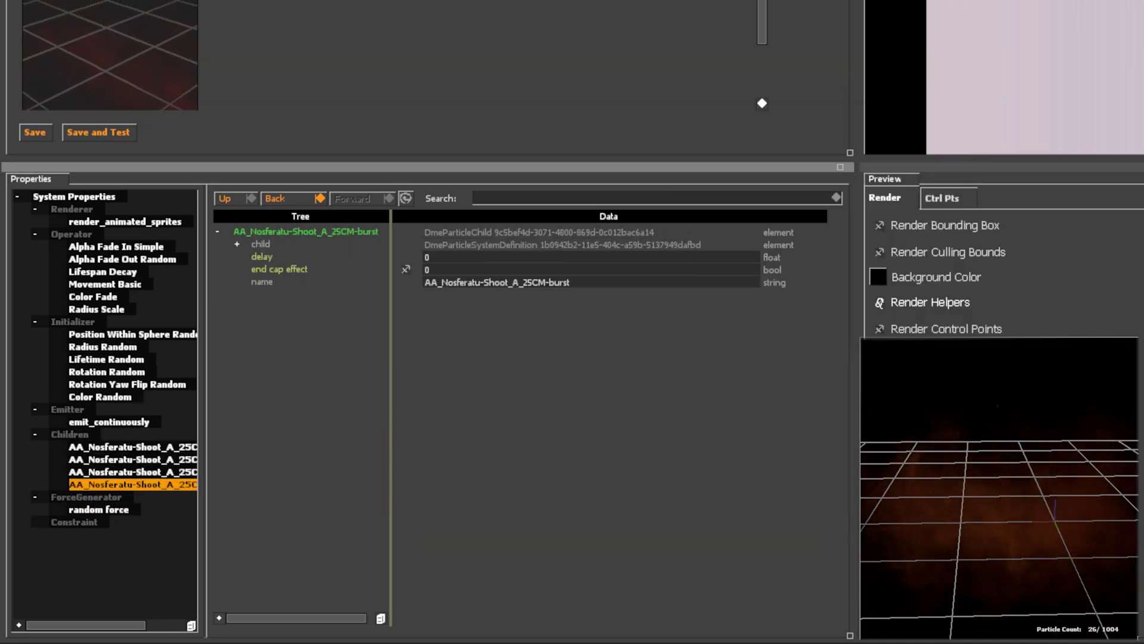
# Raise the emit_continuously emission_rate from 1500 to 2255
pyautogui.click(116, 384)
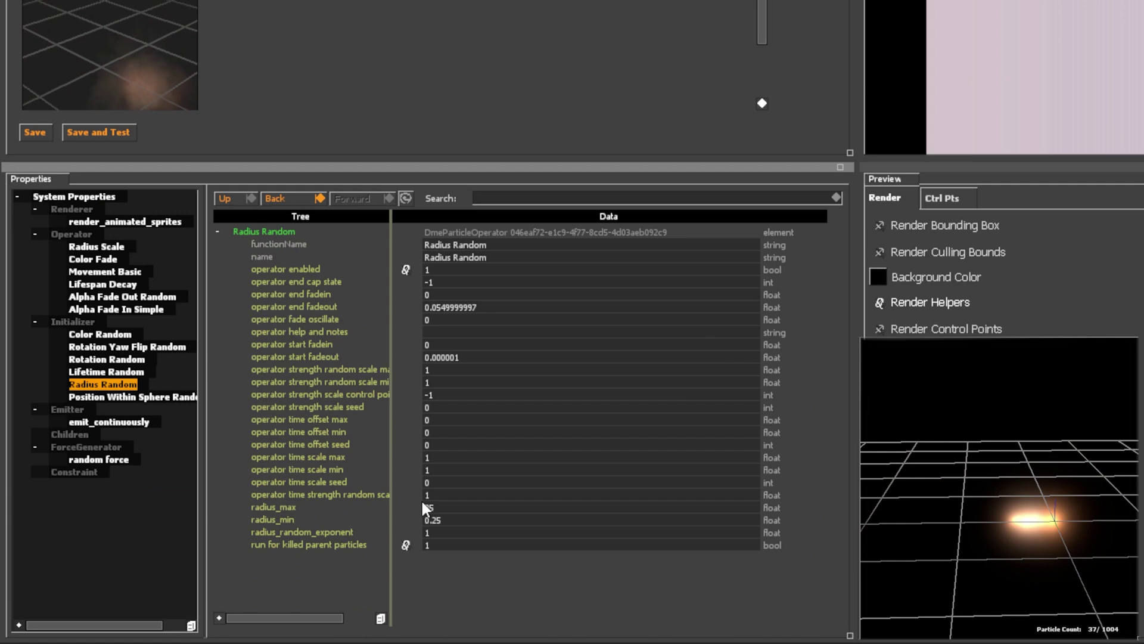
pyautogui.click(461, 520)
pyautogui.click(110, 421)
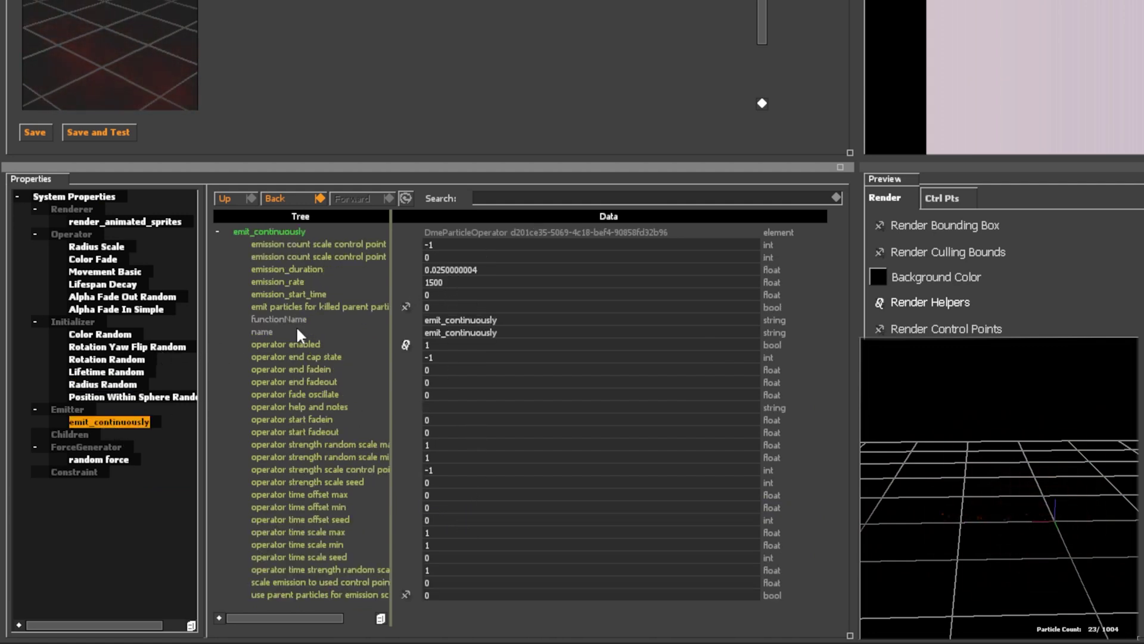
pyautogui.click(456, 288)
pyautogui.write('2255')
pyautogui.press('Return')
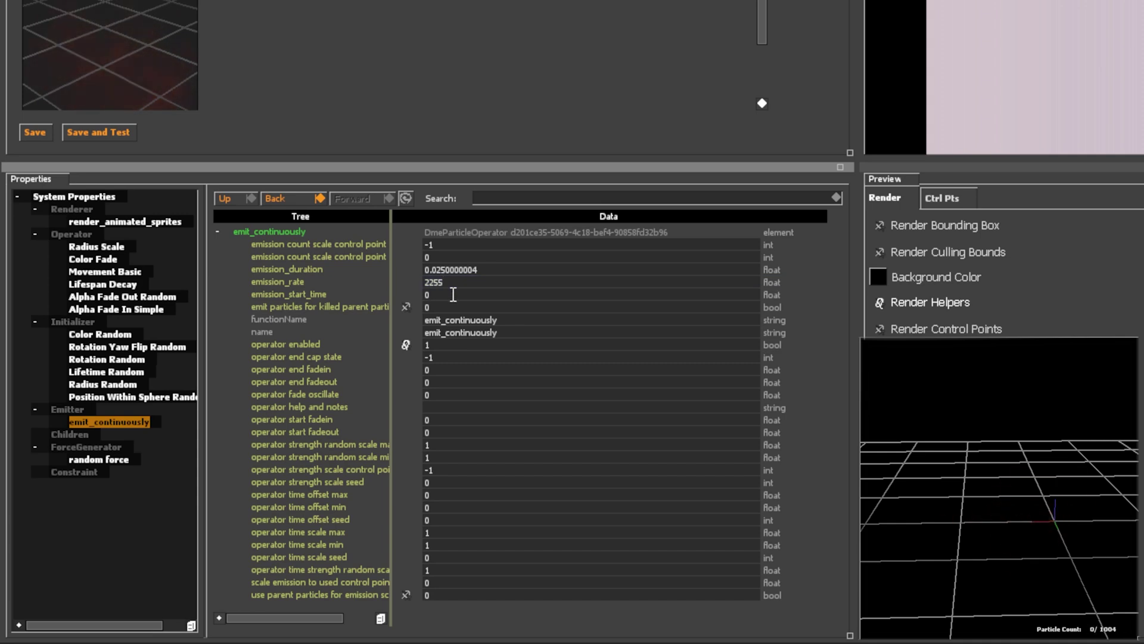
# Set Color Random color2 to light orange 243 164 88 and color1 to 255 48 0
pyautogui.click(100, 334)
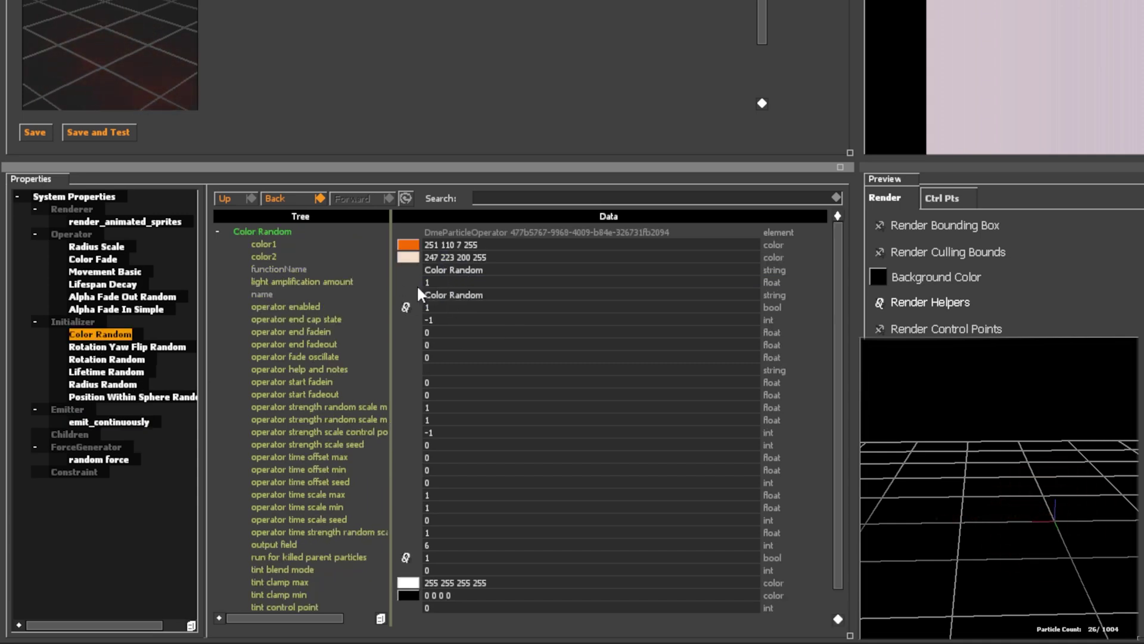
pyautogui.click(408, 256)
pyautogui.click(811, 62)
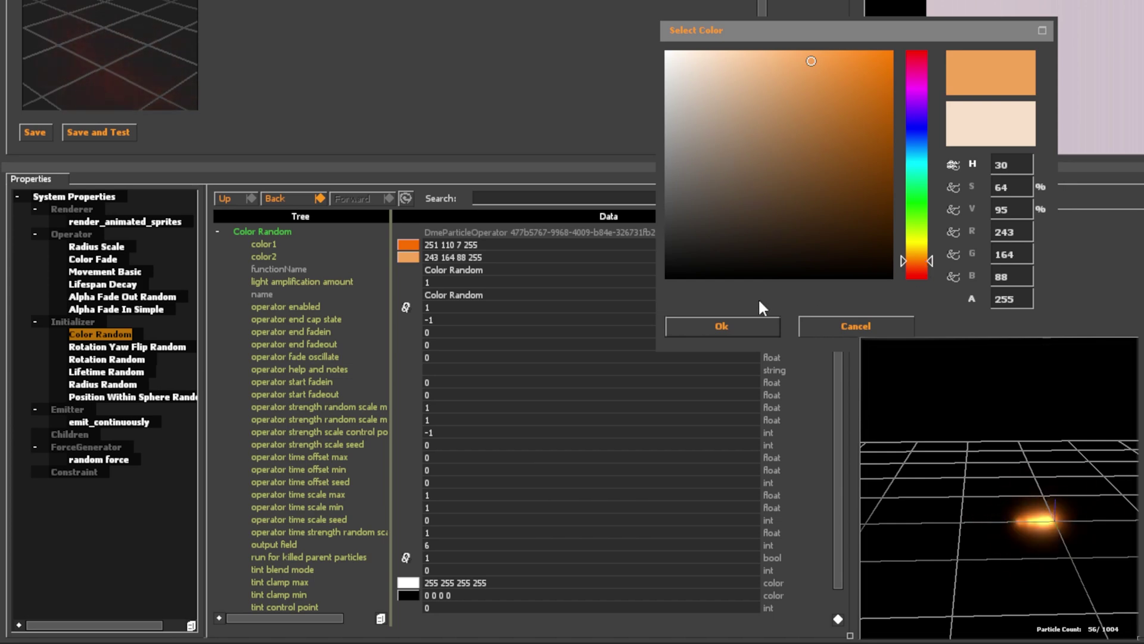
pyautogui.click(722, 326)
pyautogui.click(408, 244)
pyautogui.click(892, 51)
pyautogui.moveTo(918, 262); pyautogui.dragTo(918, 277)
pyautogui.click(918, 272)
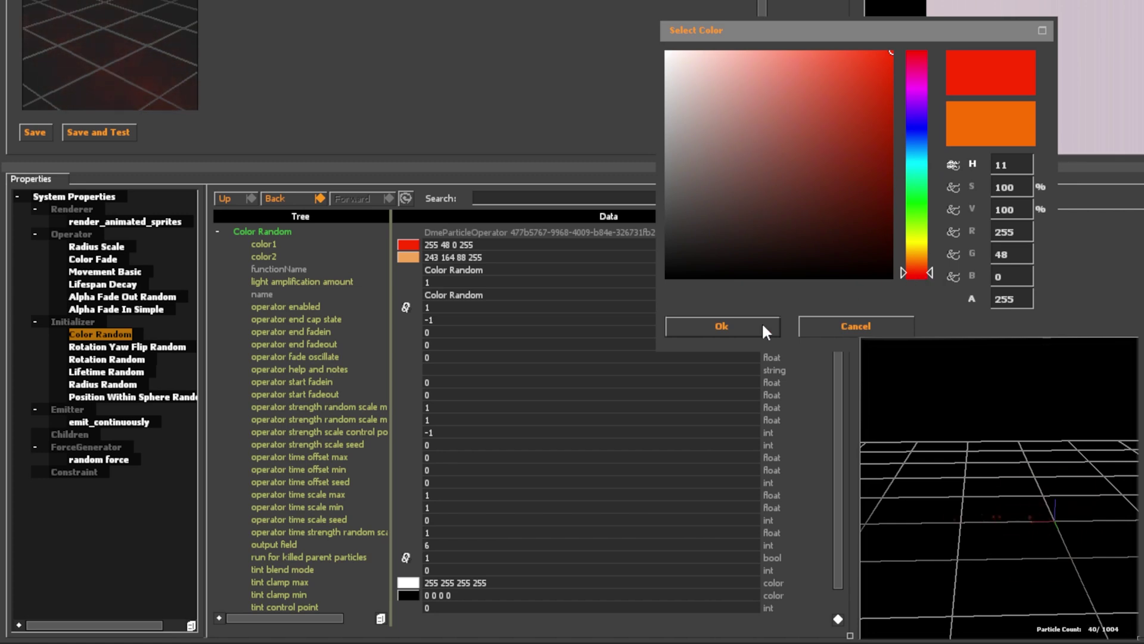
pyautogui.click(745, 326)
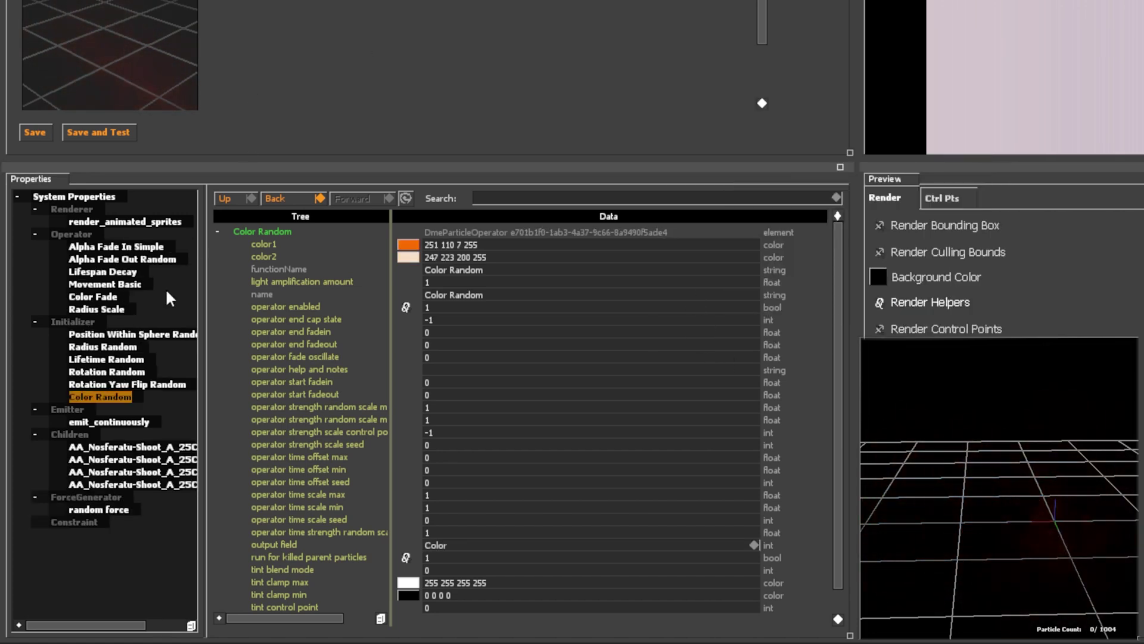
# Set the shot system's radius_max to 2 and emission_rate to 2255
pyautogui.click(125, 348)
pyautogui.click(453, 506)
pyautogui.write('1')
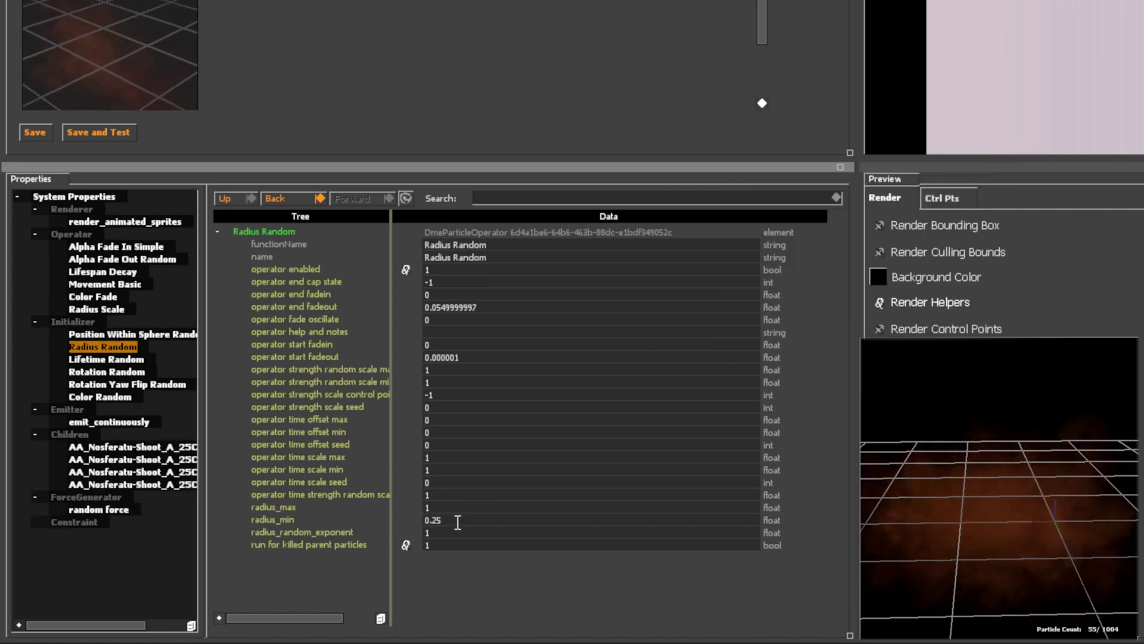
pyautogui.press('Tab')
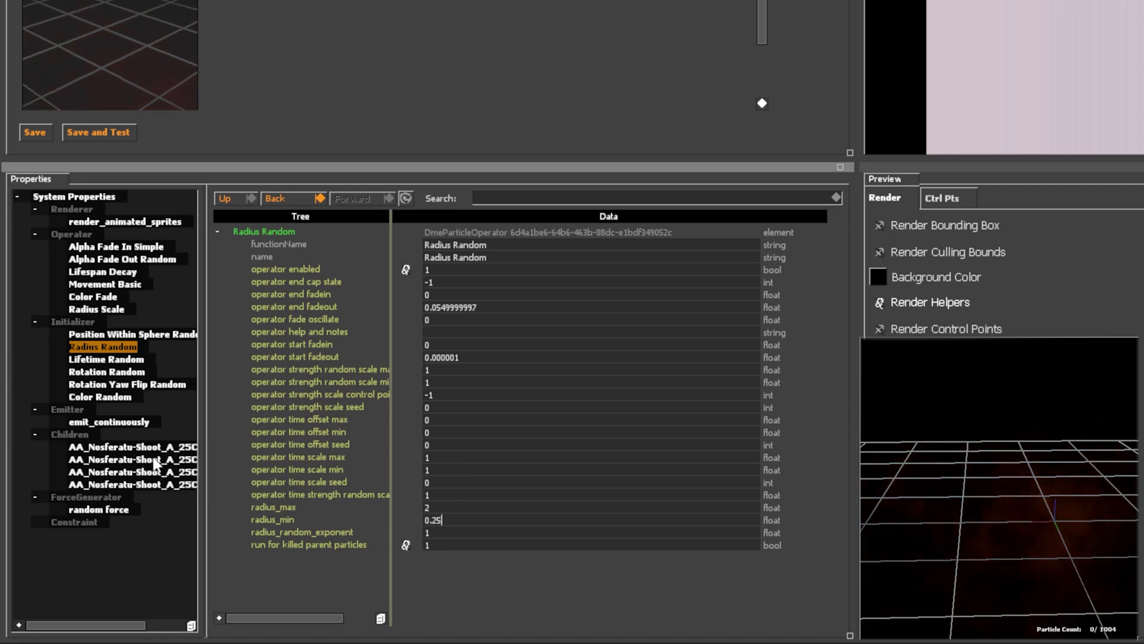
pyautogui.click(109, 422)
pyautogui.doubleClick(441, 283)
pyautogui.write('2255')
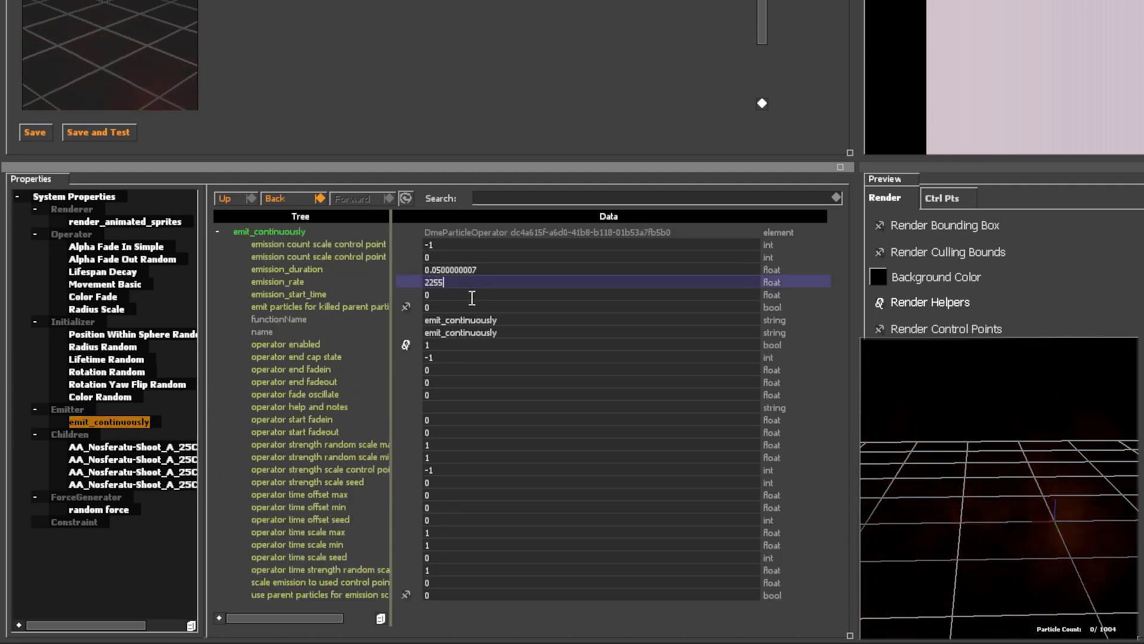
pyautogui.press('Tab')
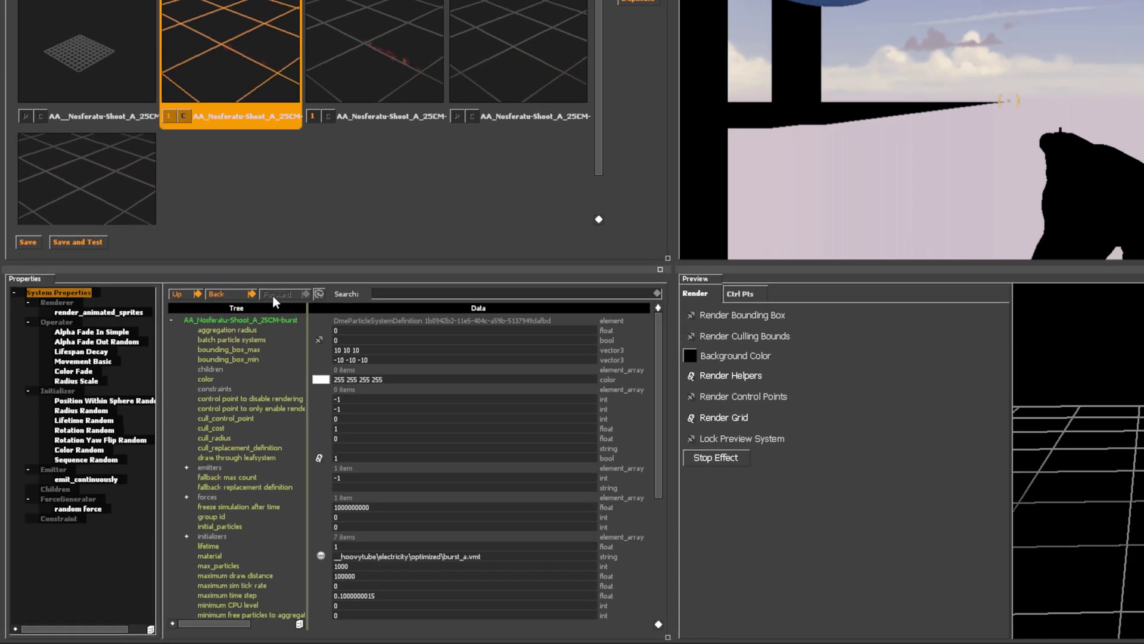
# Create a new AA_Nosferatu-Shoot_A_25CM-sparks system and paste the copied functions into it
pyautogui.click(319, 253)
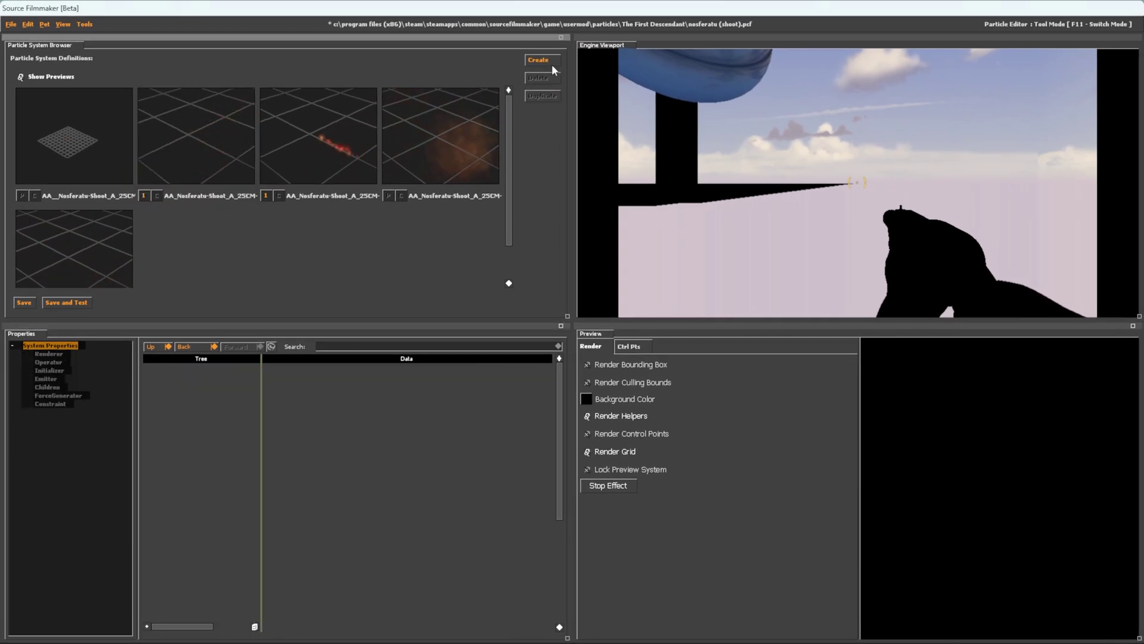
pyautogui.click(552, 65)
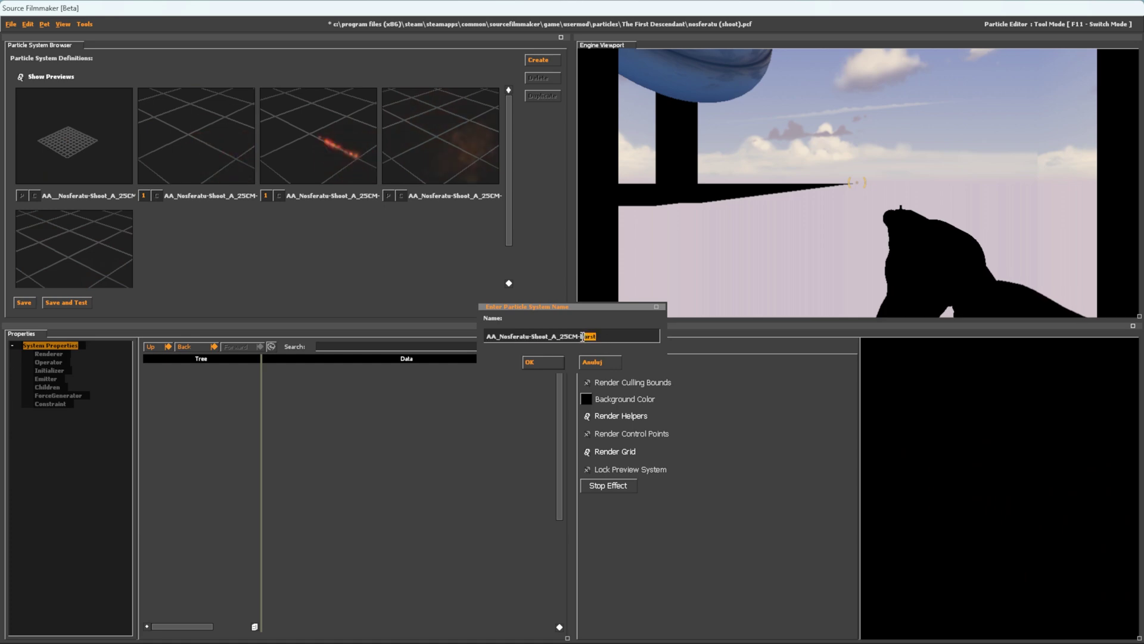
pyautogui.press('Return')
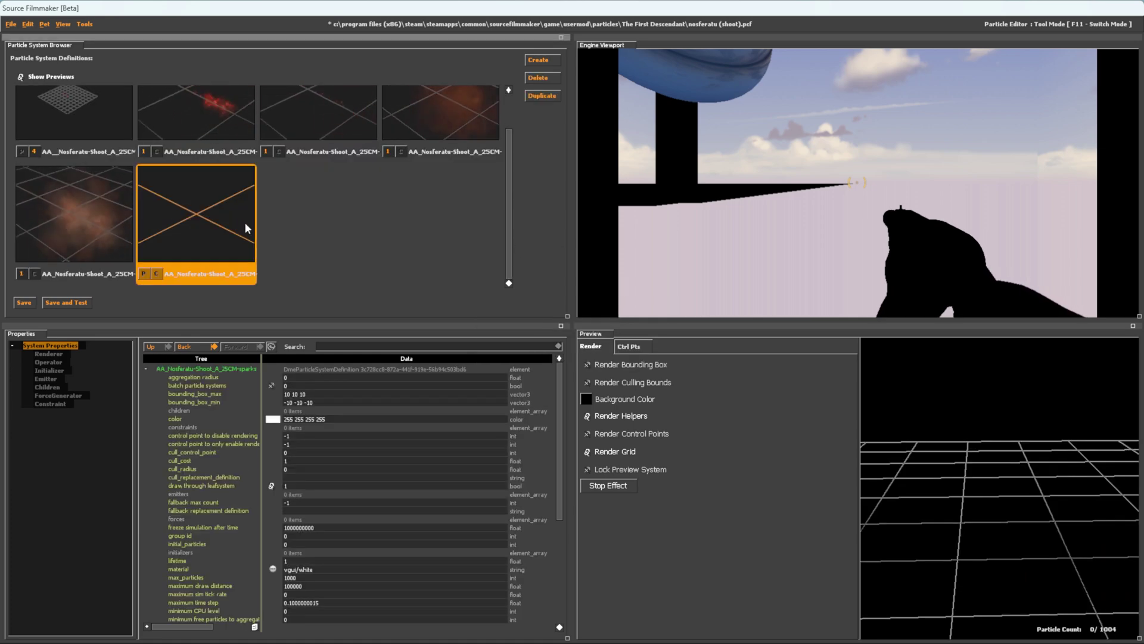
pyautogui.keyDown('shift'); pyautogui.click(54, 403); pyautogui.keyUp('shift')
pyautogui.rightClick(55, 404)
pyautogui.click(68, 434)
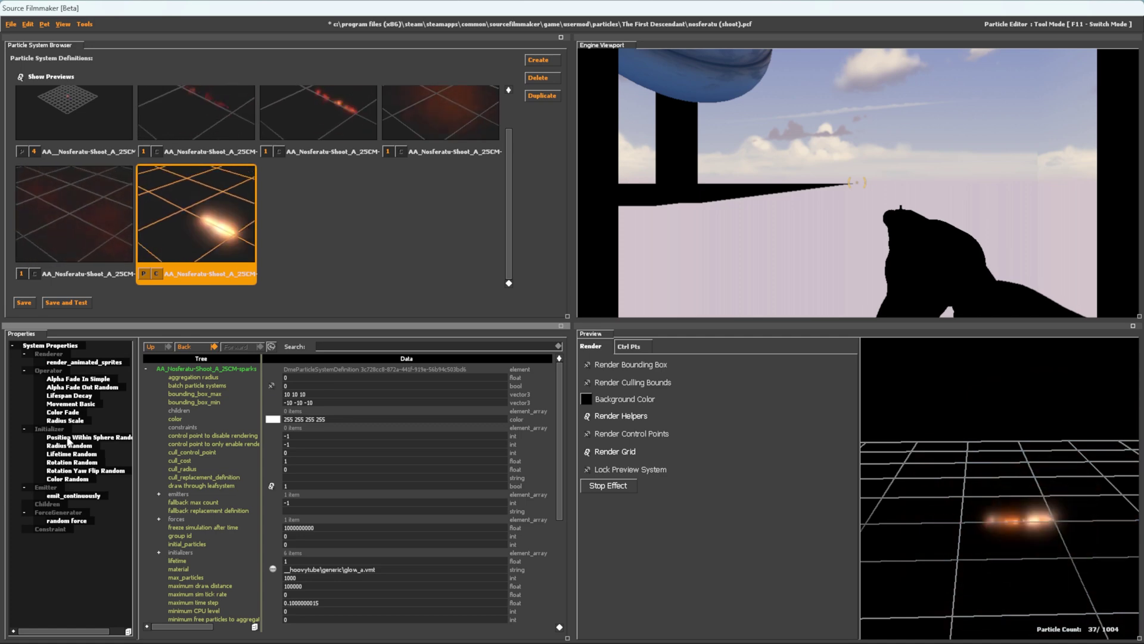
# Replace the render_animated_sprites renderer with render_sprite_trail
pyautogui.rightClick(83, 361)
pyautogui.click(98, 370)
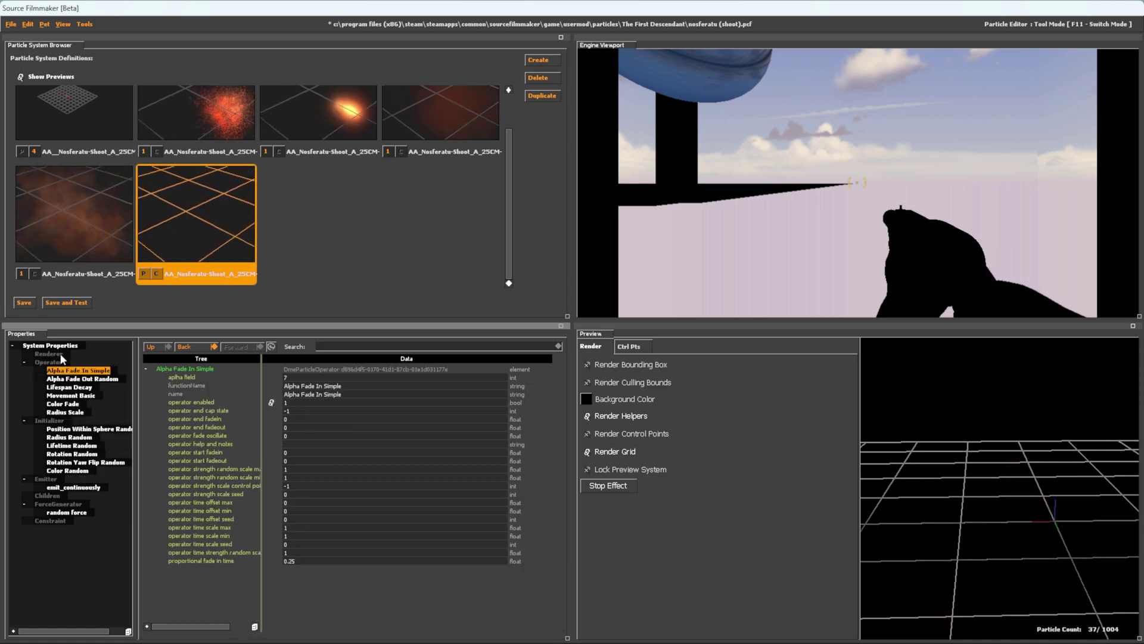
pyautogui.rightClick(49, 354)
pyautogui.click(63, 361)
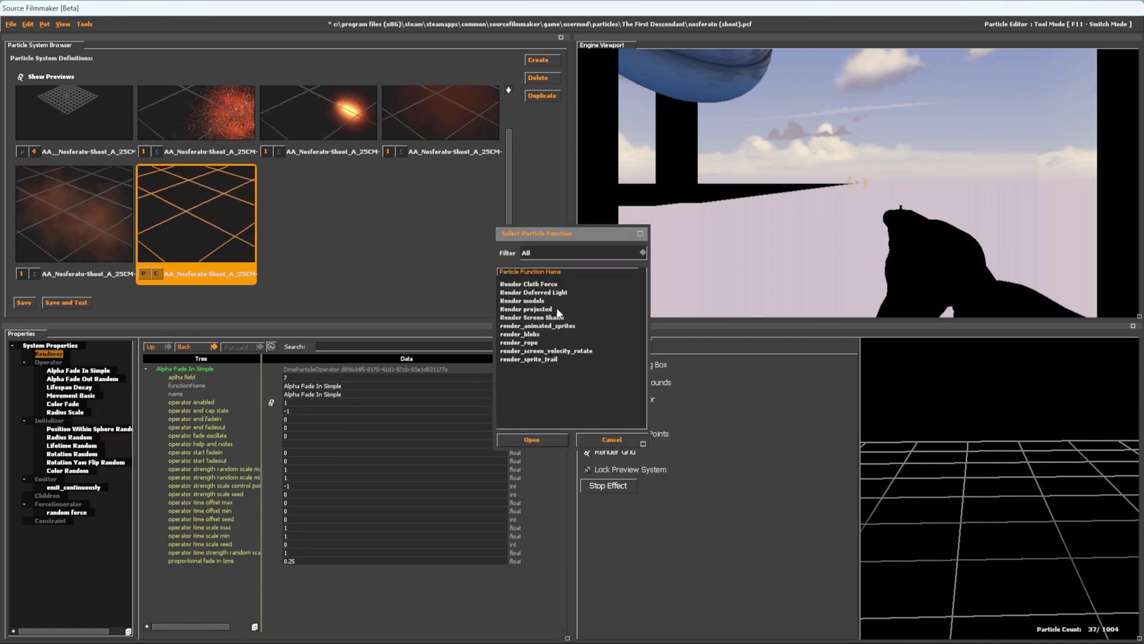
pyautogui.doubleClick(553, 360)
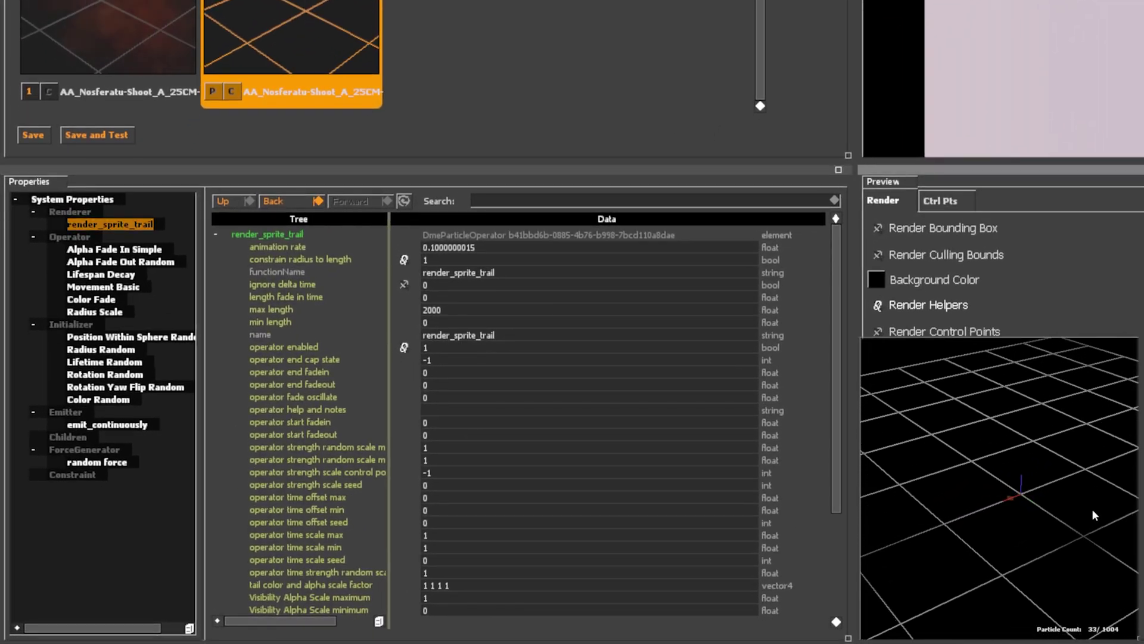
# Change the sparks material from glow_a.vmt to __hoovytube\electricity\__sparks_hd_a.vmt
pyautogui.click(64, 199)
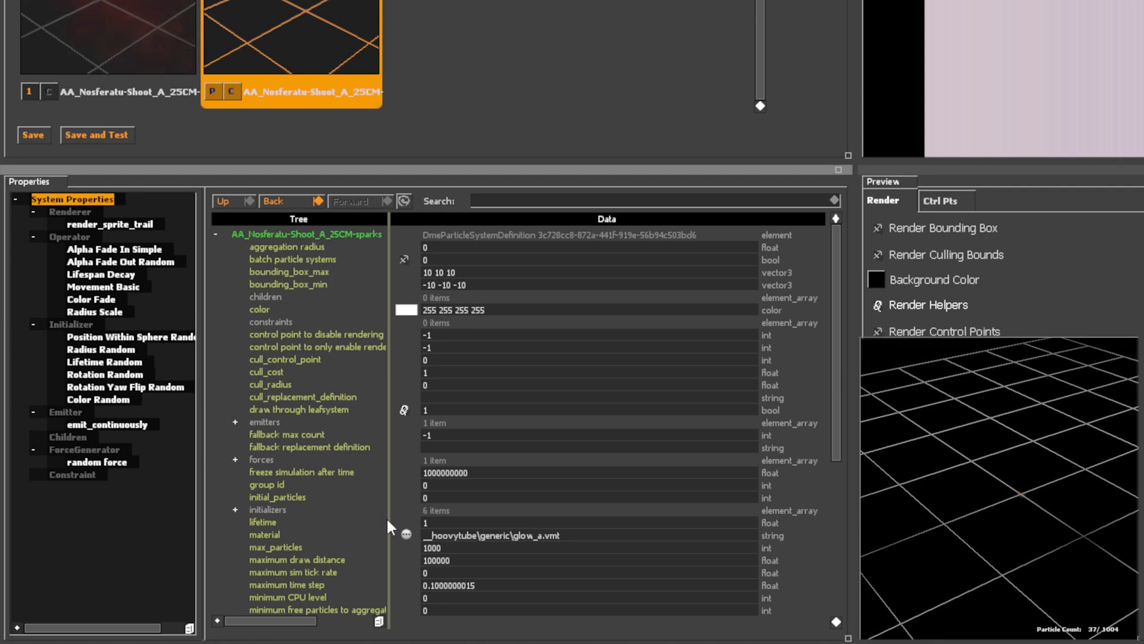
pyautogui.click(406, 533)
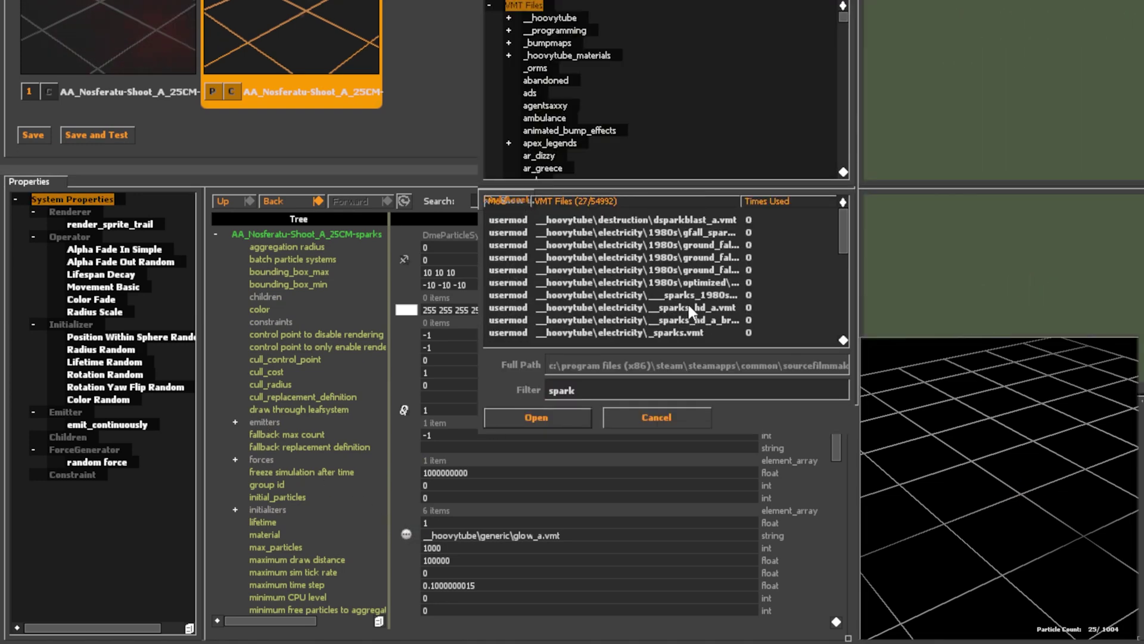
pyautogui.click(695, 308)
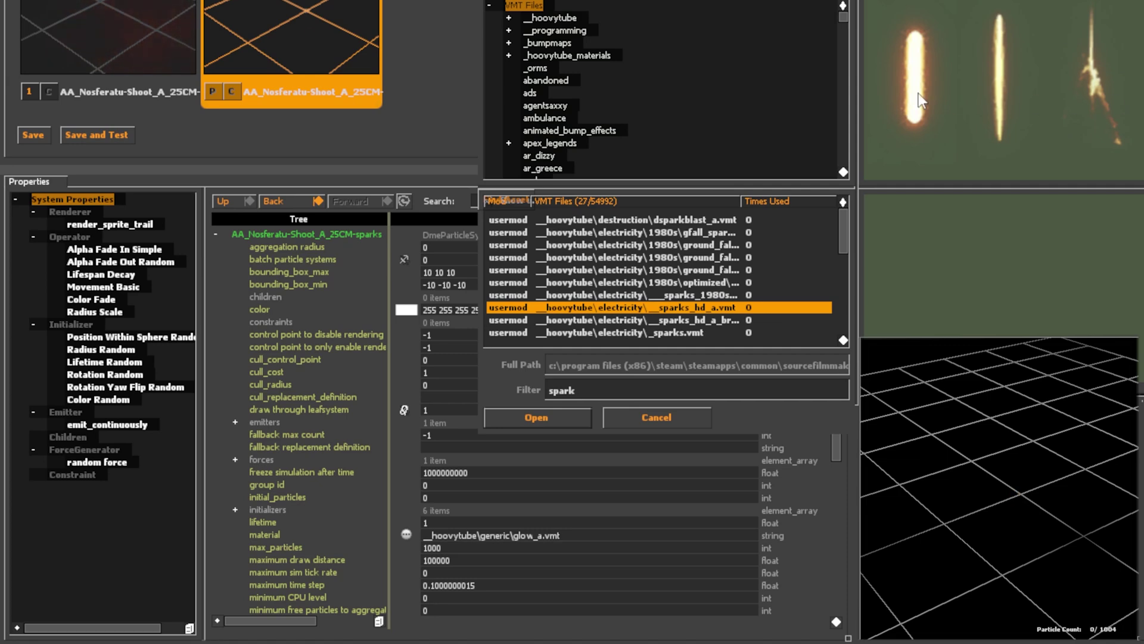
pyautogui.doubleClick(707, 308)
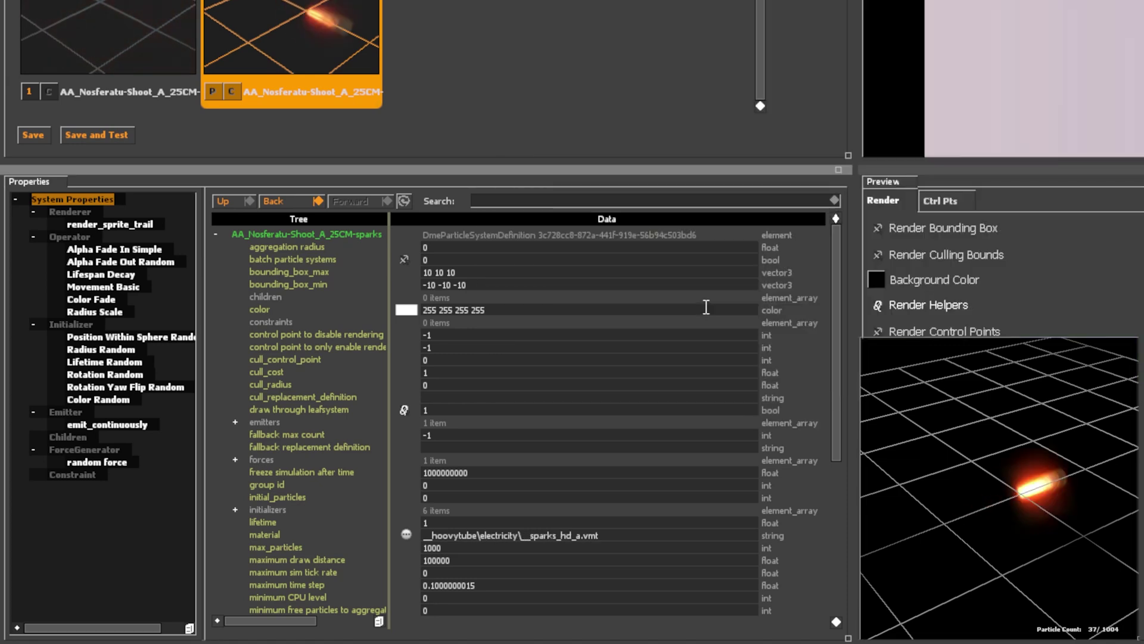
pyautogui.click(134, 224)
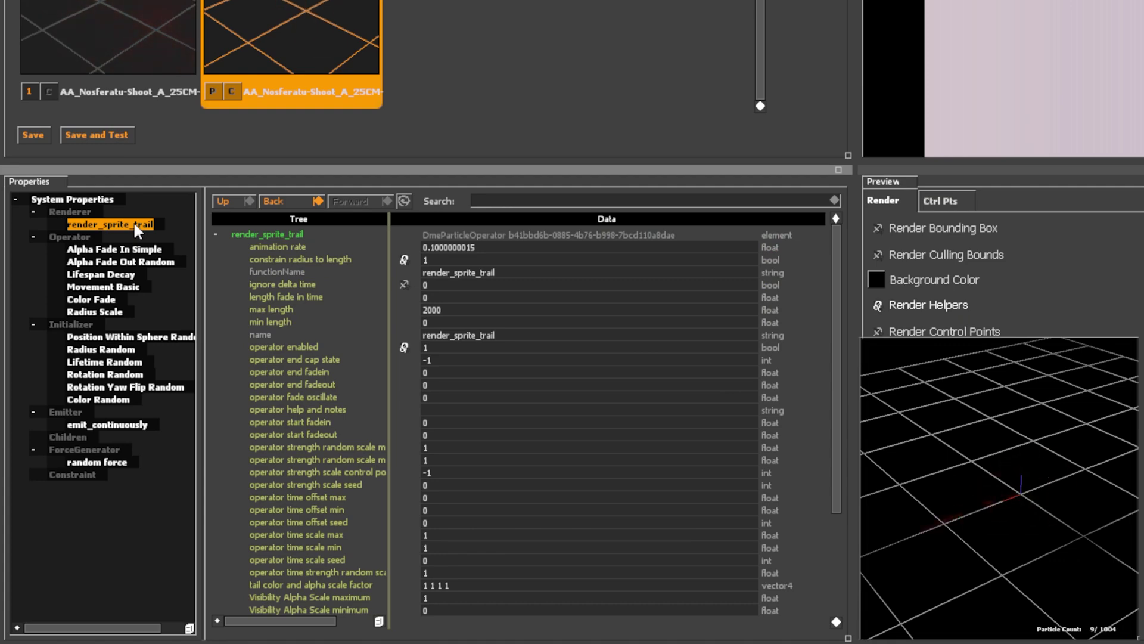
# Add a Trail Length Random initializer to the sparks system
pyautogui.rightClick(71, 324)
pyautogui.click(101, 388)
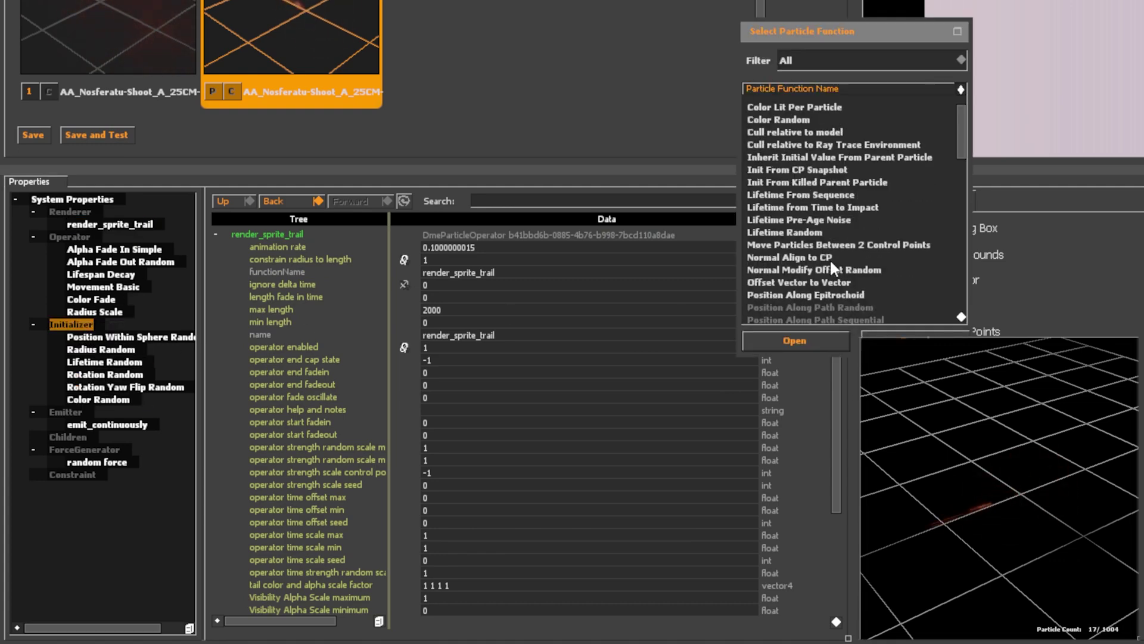
pyautogui.scroll(-20, 832, 262)
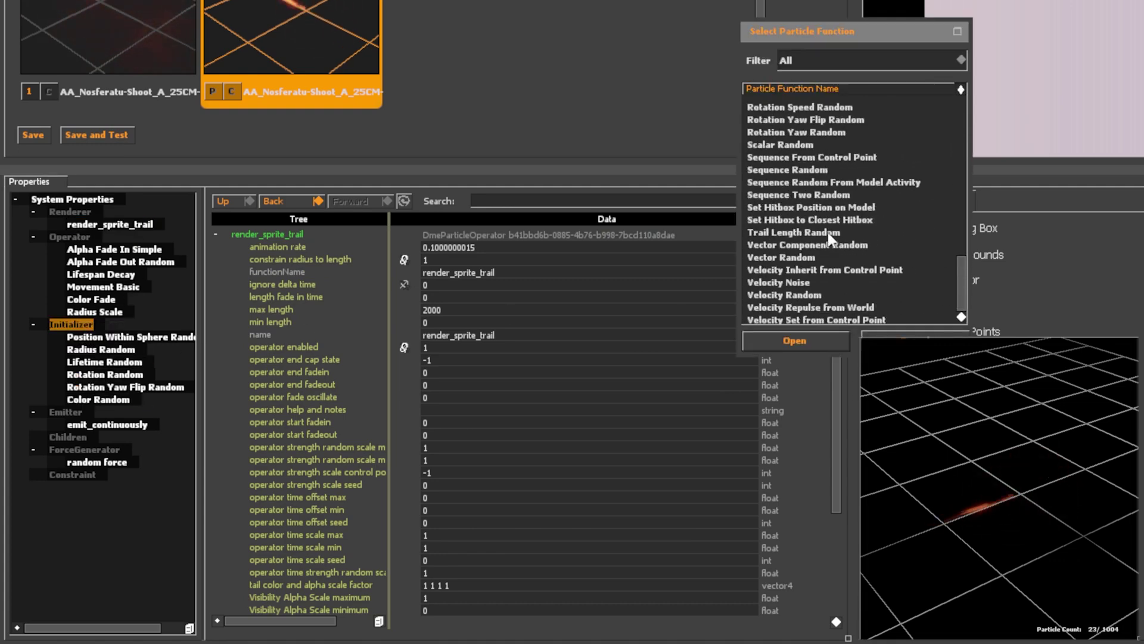
pyautogui.doubleClick(828, 232)
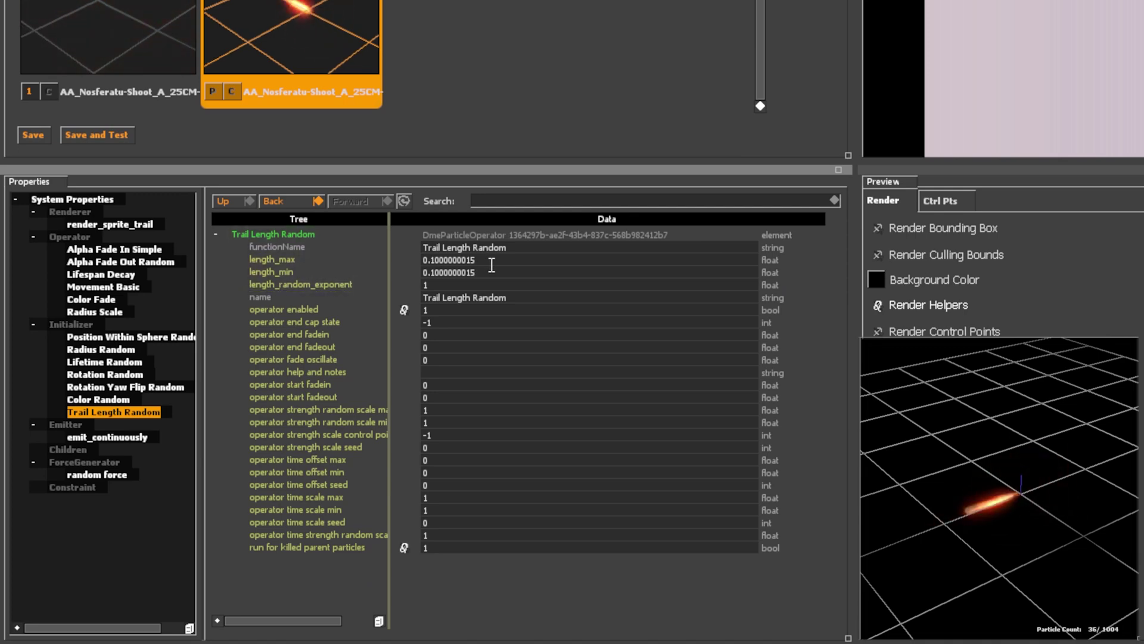
pyautogui.click(179, 337)
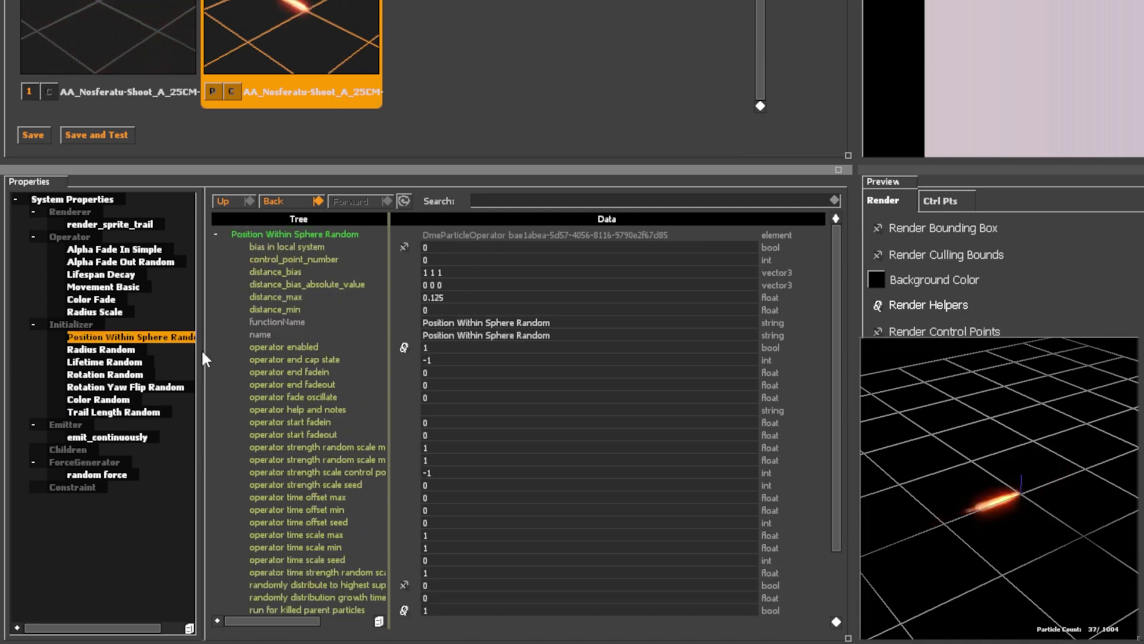
pyautogui.scroll(-2, 387, 476)
pyautogui.click(465, 597)
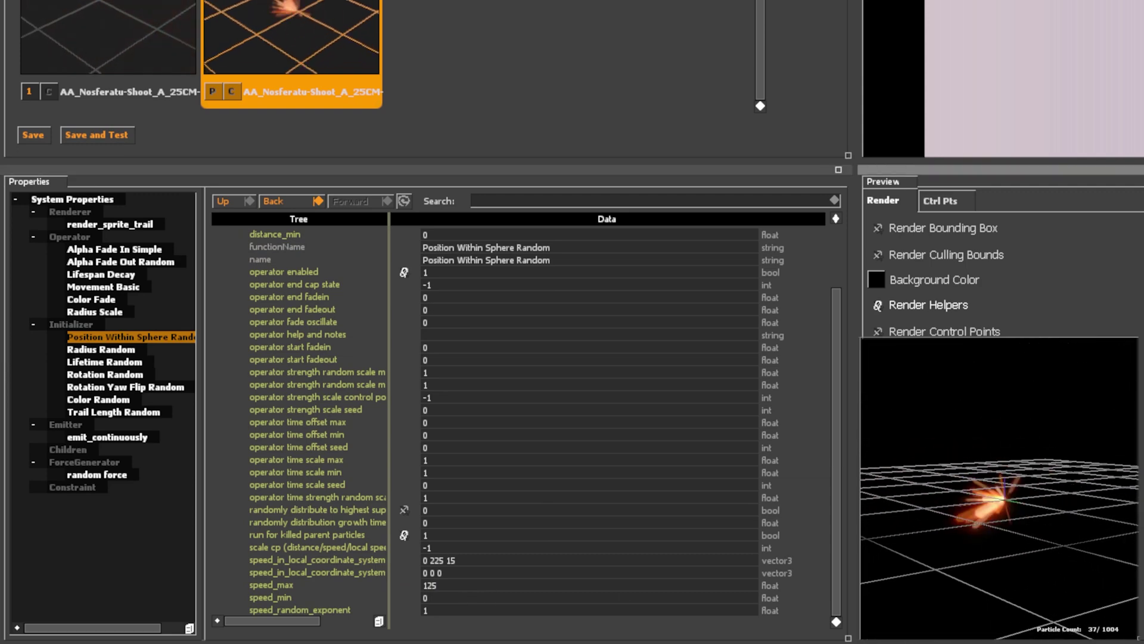
# Give render_sprite_trail max length 16, min length 2 and length fade in time 0.25
pyautogui.click(143, 224)
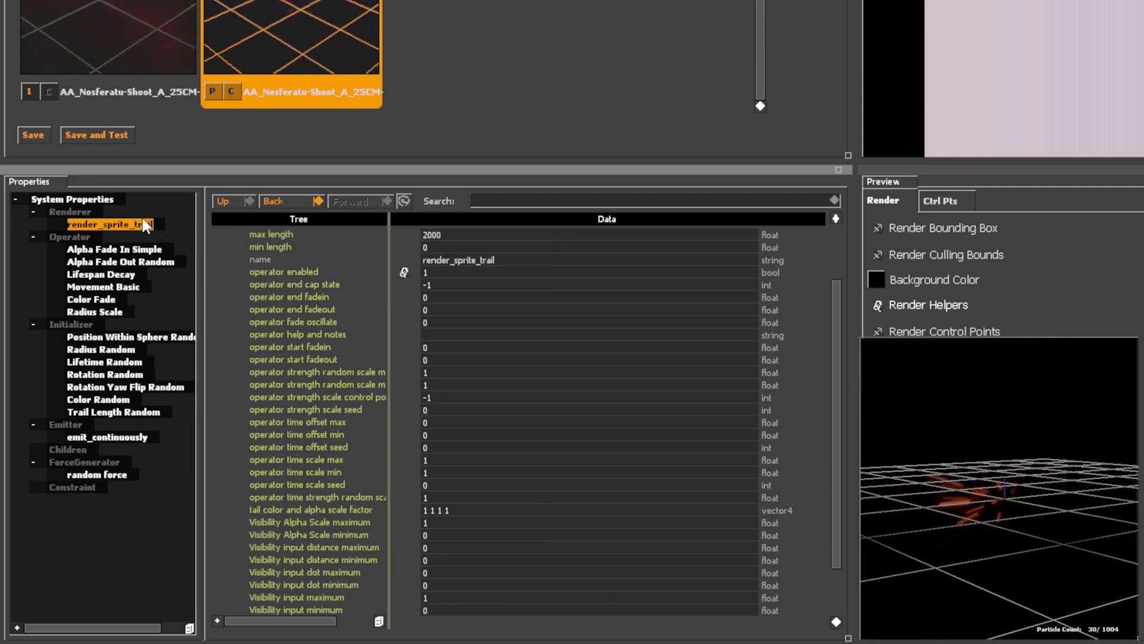
pyautogui.scroll(2, 386, 304)
pyautogui.click(455, 310)
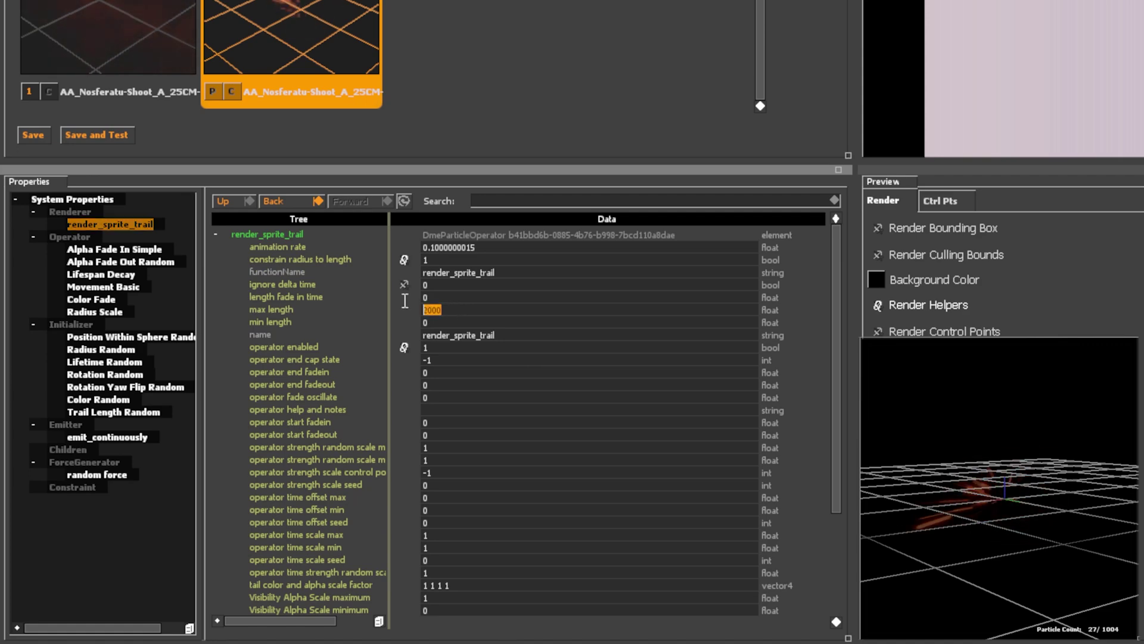
pyautogui.write('16')
pyautogui.press('Return')
pyautogui.press('Return')
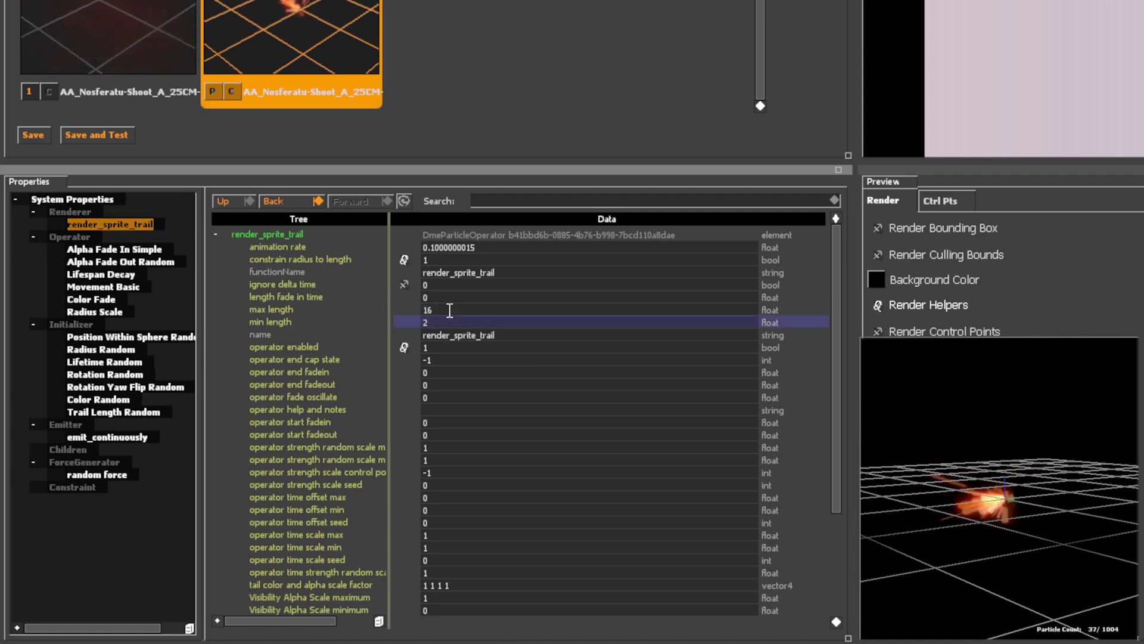
pyautogui.click(428, 298)
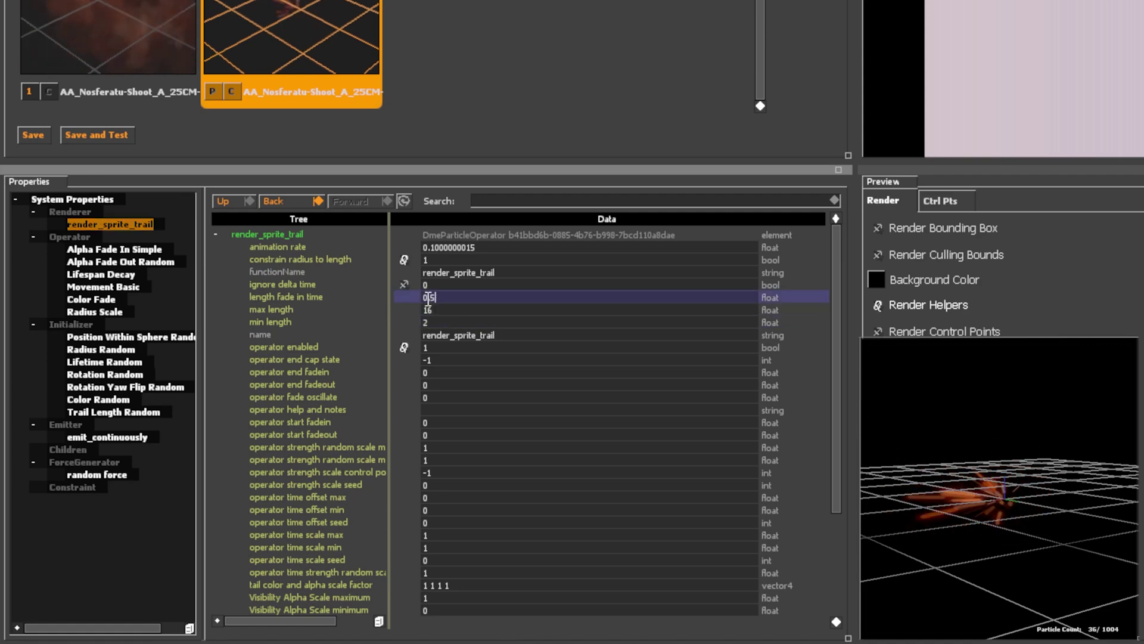
pyautogui.press('Return')
pyautogui.click(428, 298)
pyautogui.write('0.3')
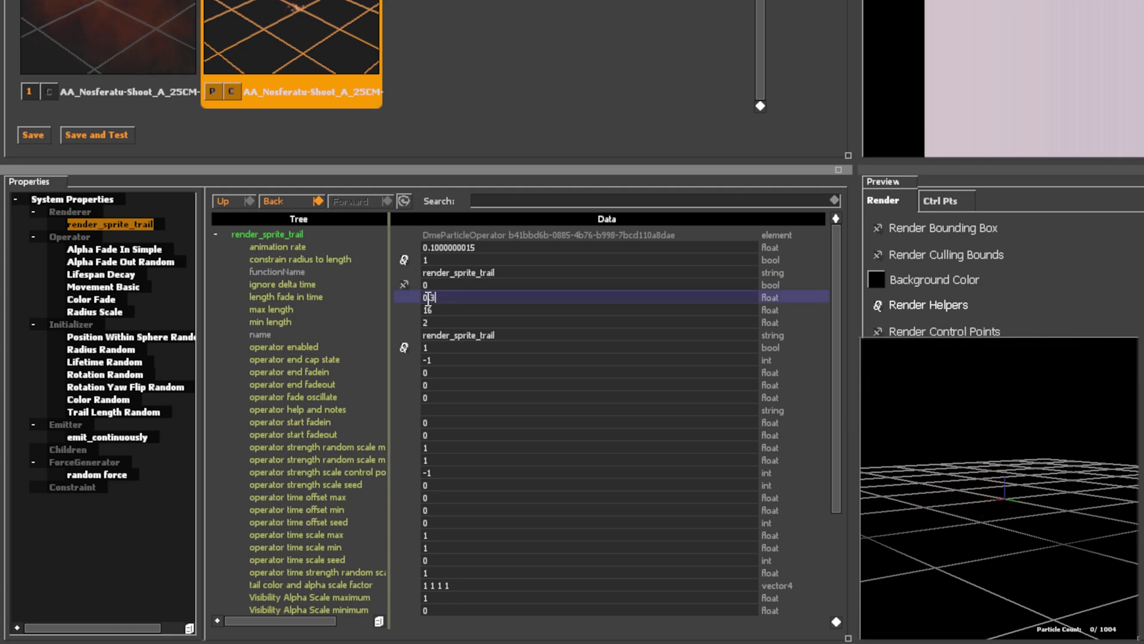
pyautogui.press('Return')
pyautogui.write('.25')
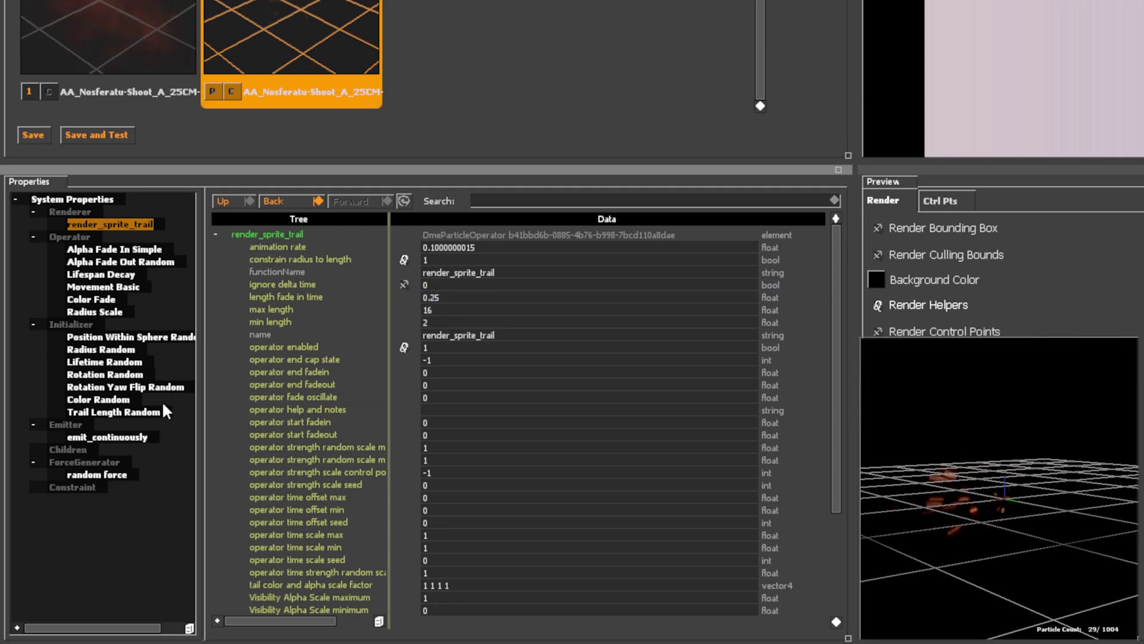
# Set Trail Length Random length_max to 0.125 and Radius Random radius_max to 5
pyautogui.click(113, 411)
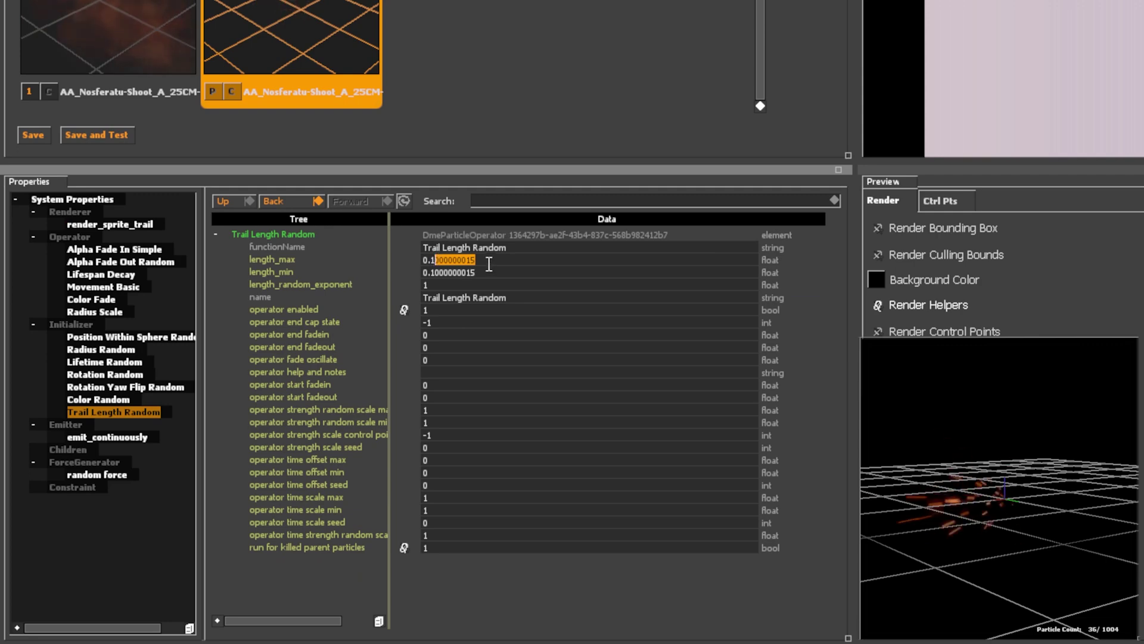
pyautogui.write('25')
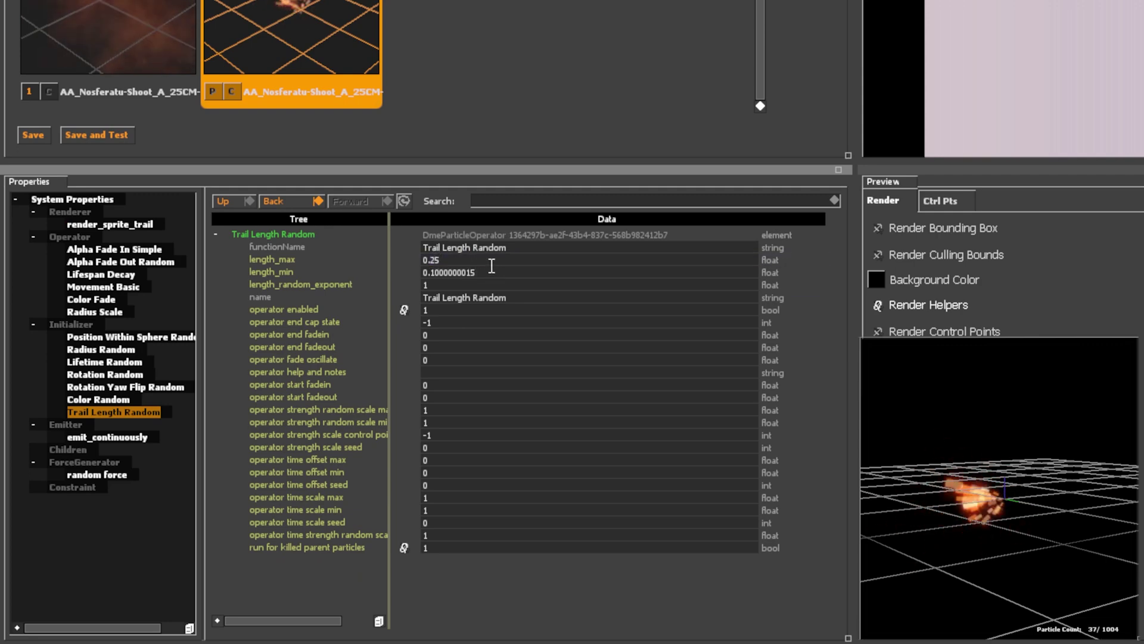
pyautogui.press('Return')
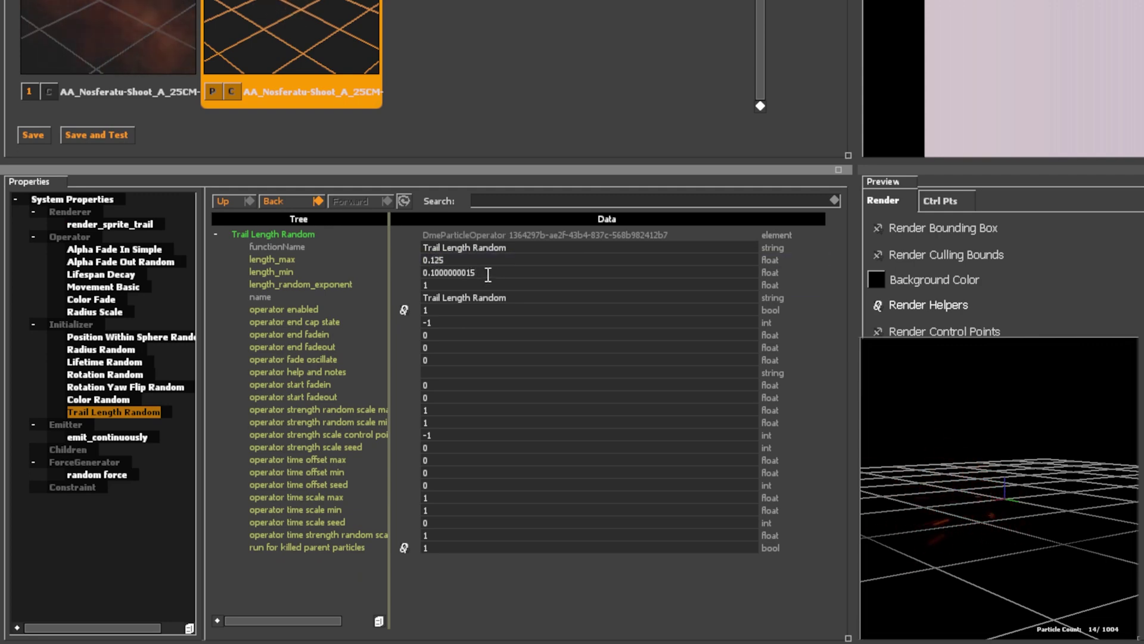
pyautogui.click(101, 350)
pyautogui.click(460, 522)
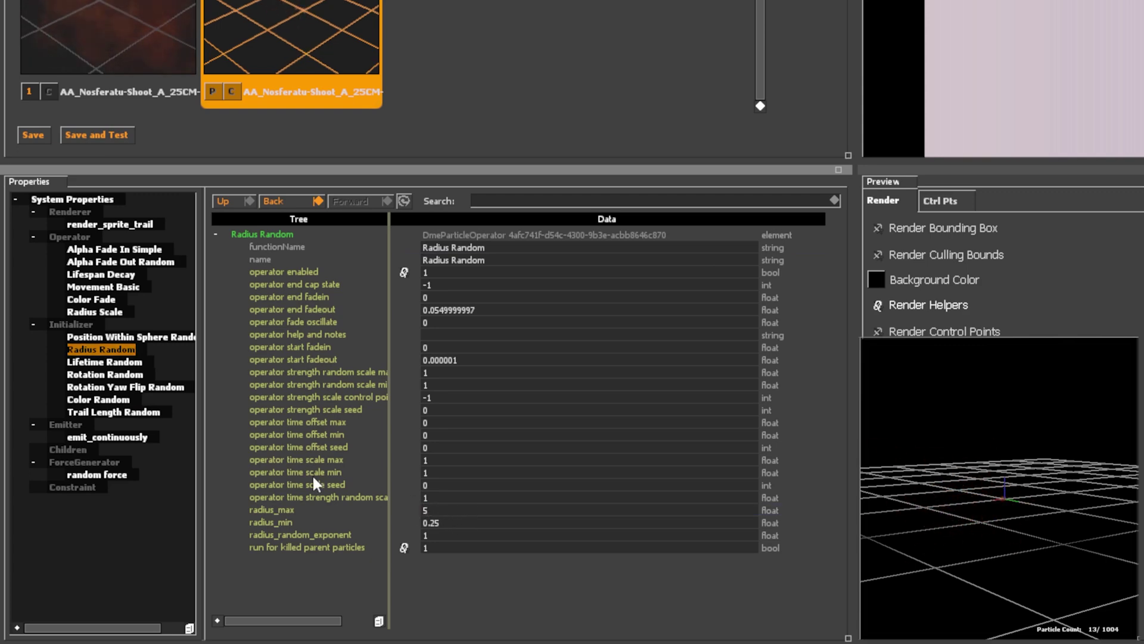
# Set emission_rate to 32 and lifetime_max to 0.5
pyautogui.click(153, 437)
pyautogui.write('3255')
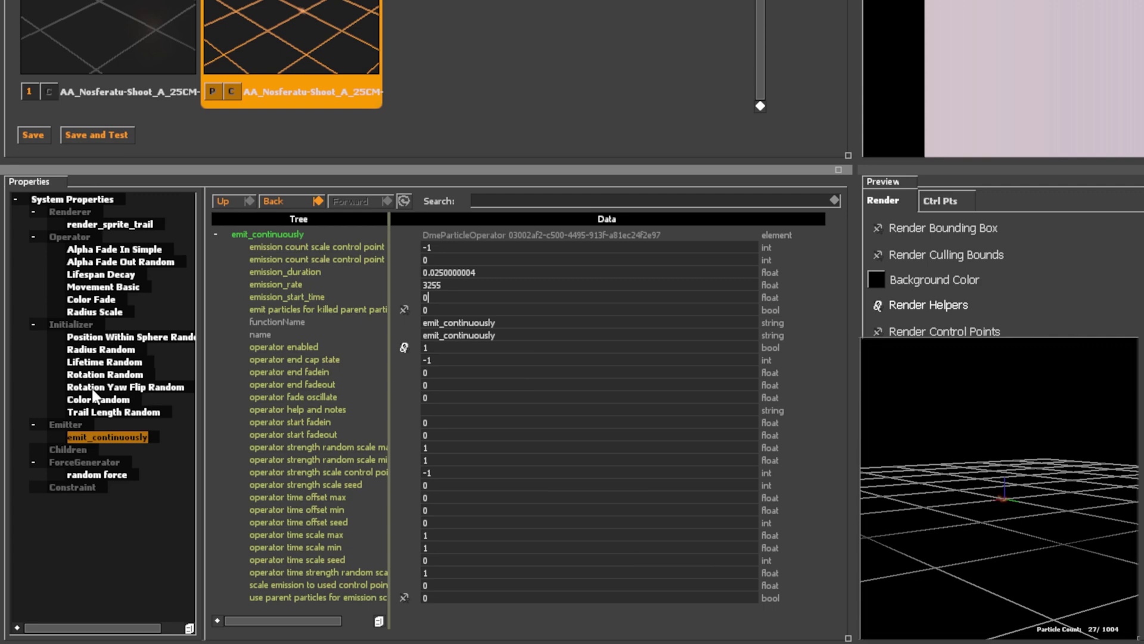
pyautogui.click(103, 362)
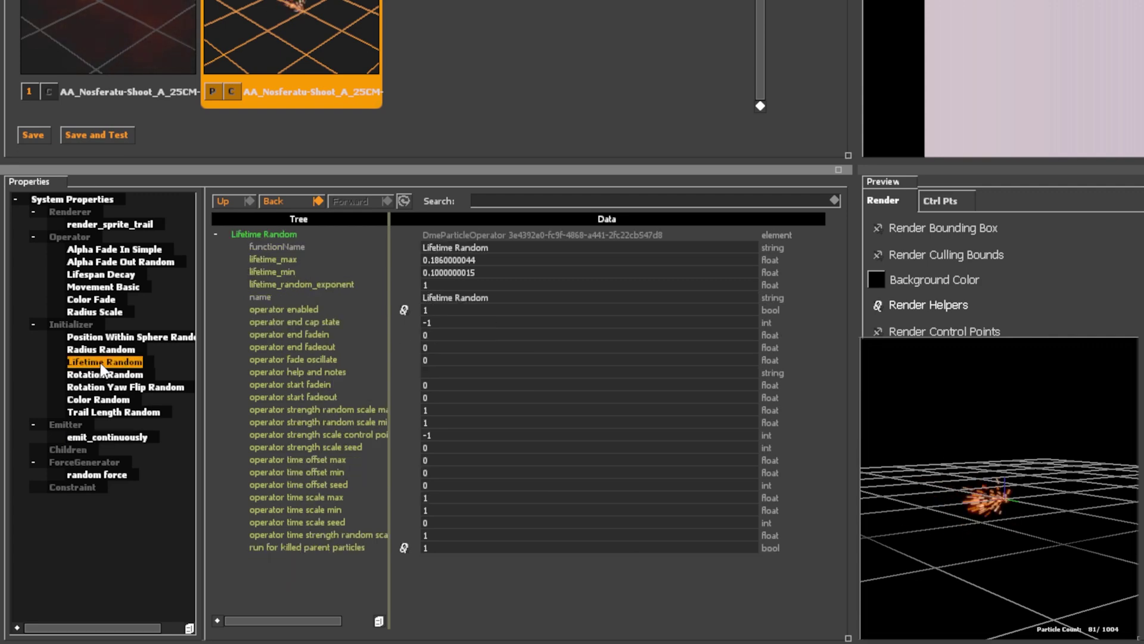
pyautogui.write('5')
pyautogui.press('Return')
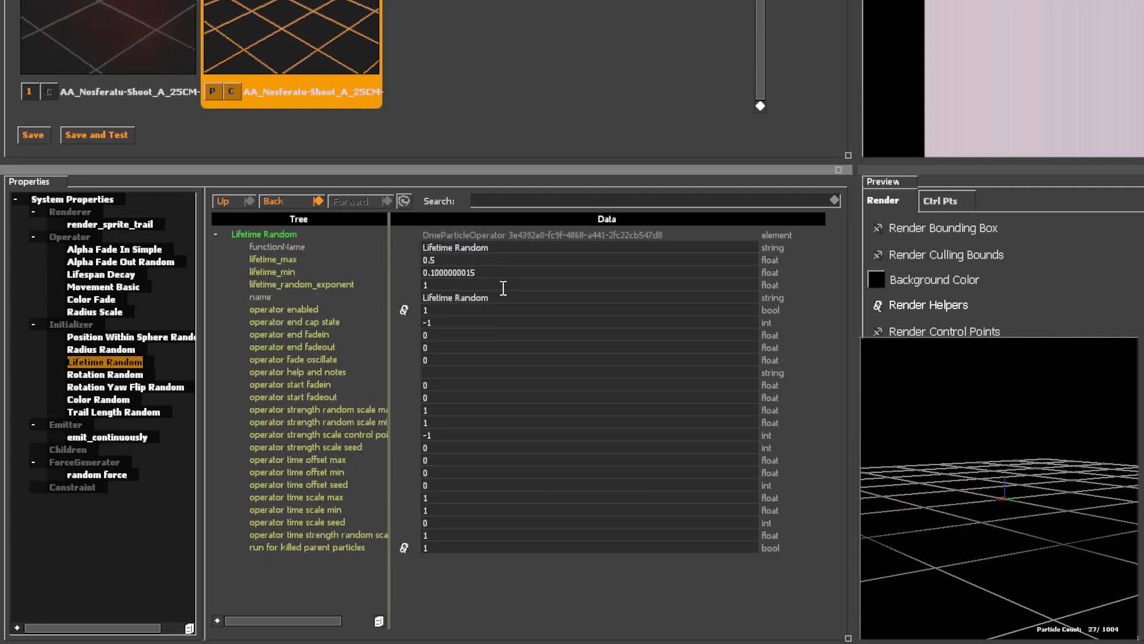
pyautogui.click(123, 476)
pyautogui.doubleClick(478, 261)
pyautogui.write('2')
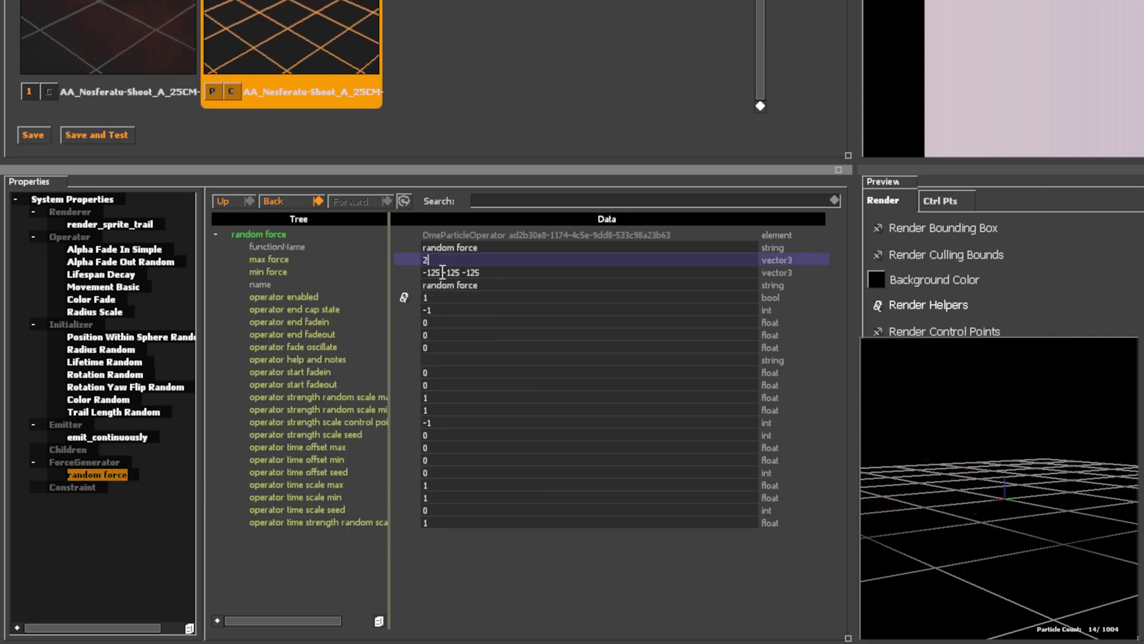
pyautogui.write('255 2255 2255')
pyautogui.press('Return')
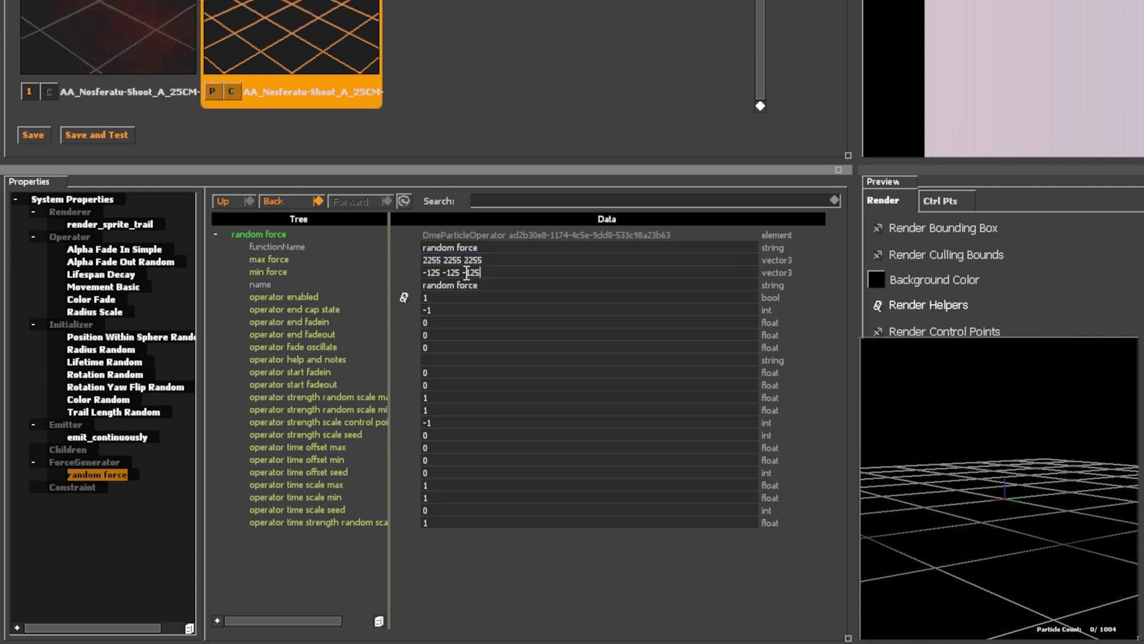
pyautogui.doubleClick(493, 273)
pyautogui.write('-2255 -2255 -2255')
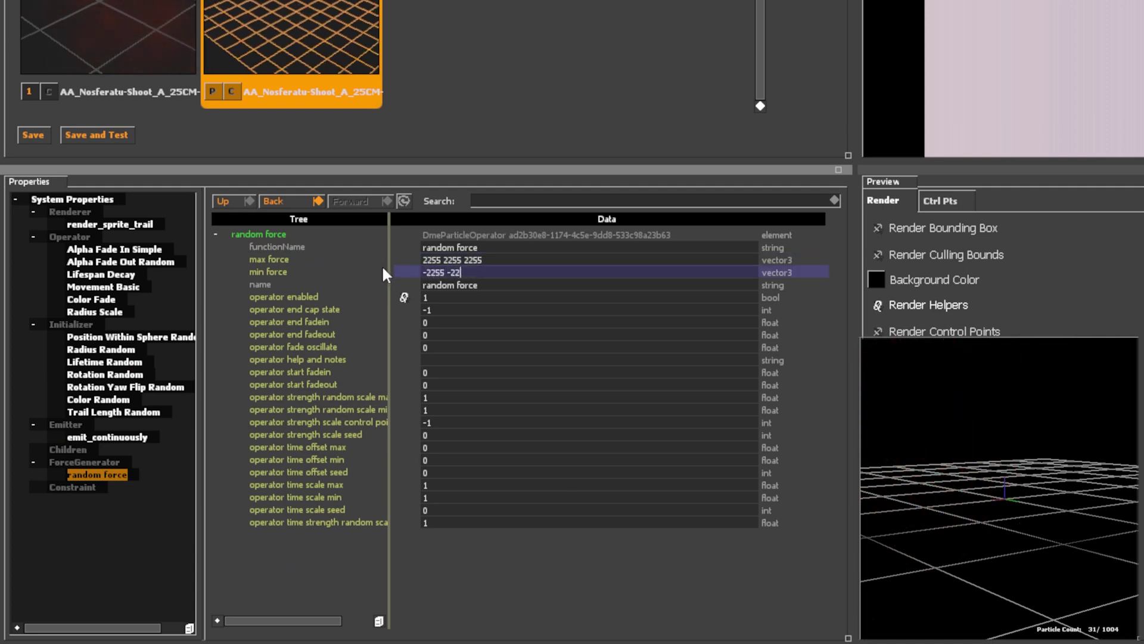
pyautogui.press('Return')
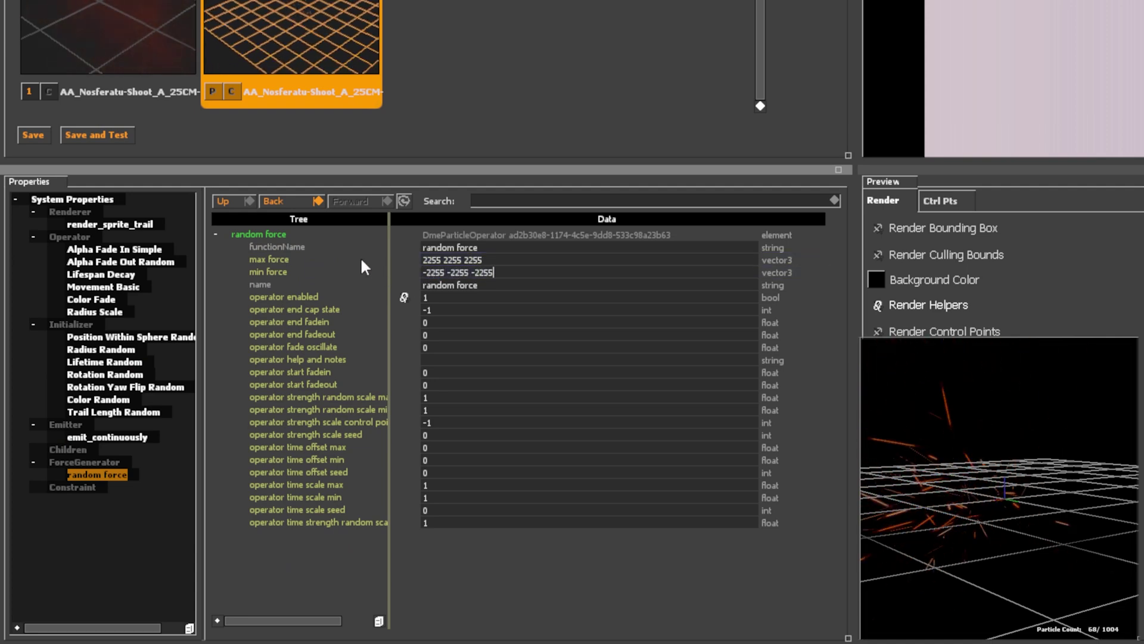
# Set Movement Basic drag to 0.25
pyautogui.click(104, 287)
pyautogui.moveTo(476, 248); pyautogui.dragTo(454, 246)
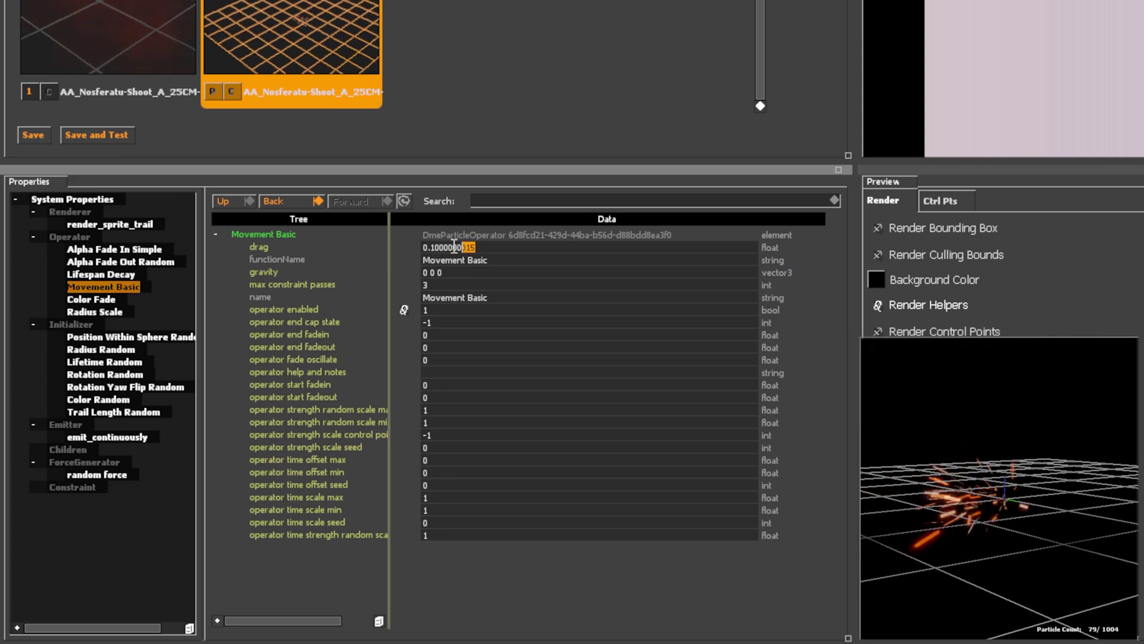
pyautogui.write('25')
pyautogui.press('Return')
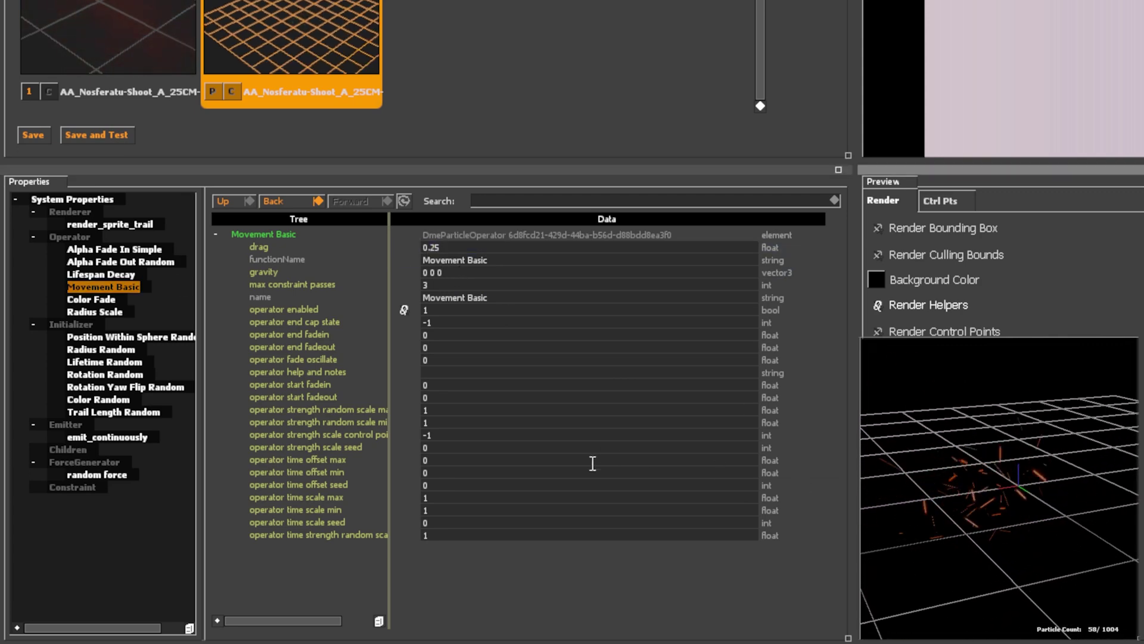
# Lower trail length_max to 0.0825 and set lifetime_max to 0.75
pyautogui.click(114, 411)
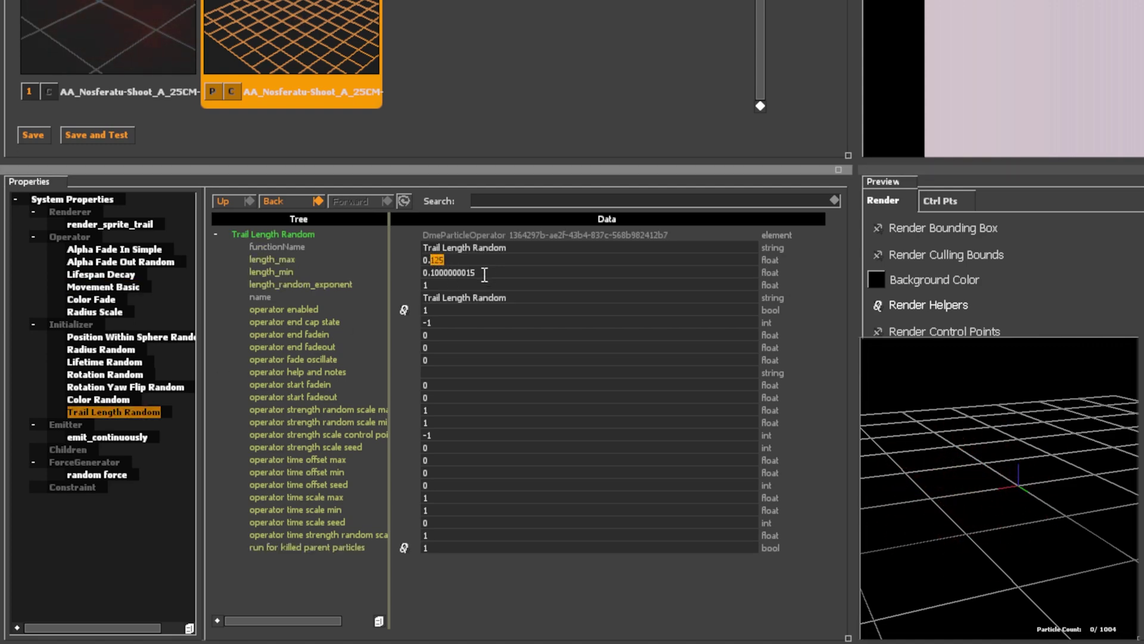
pyautogui.write('08')
pyautogui.press('Return')
pyautogui.click(122, 362)
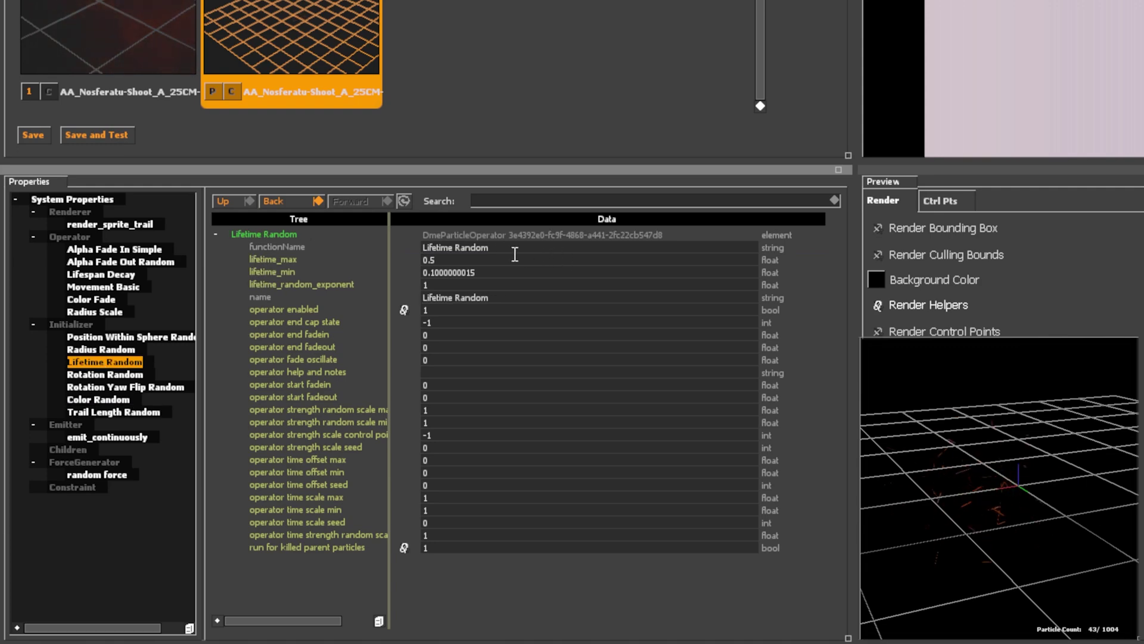
pyautogui.click(432, 260)
pyautogui.write('0.75')
pyautogui.click(496, 273)
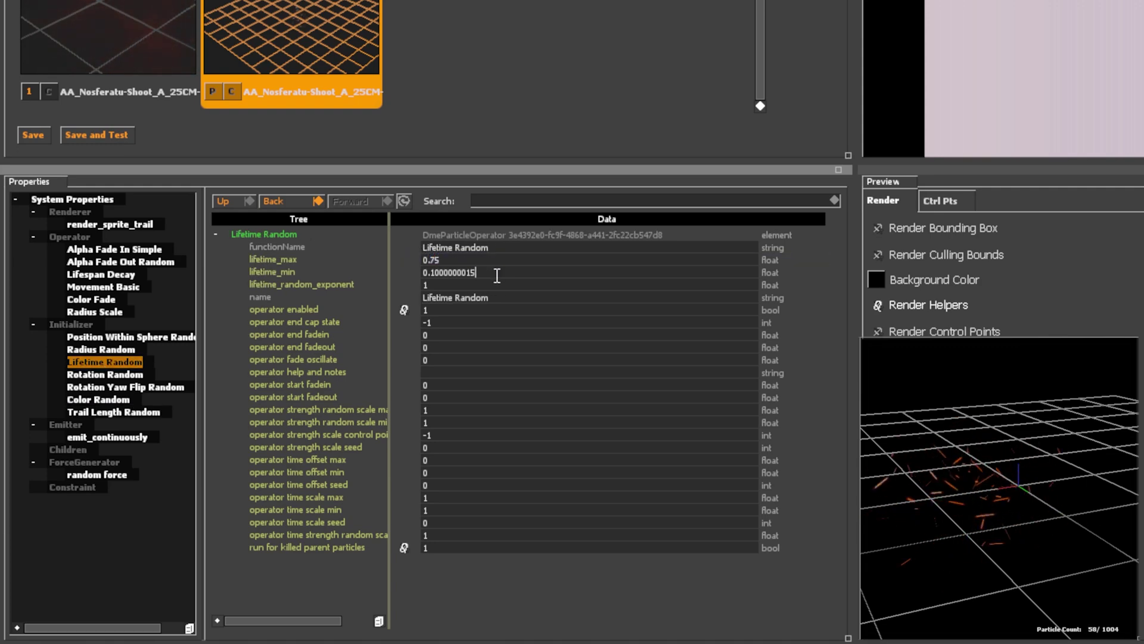
# Change random force to 1455 max and -1455 min on each axis
pyautogui.click(143, 474)
pyautogui.click(483, 260)
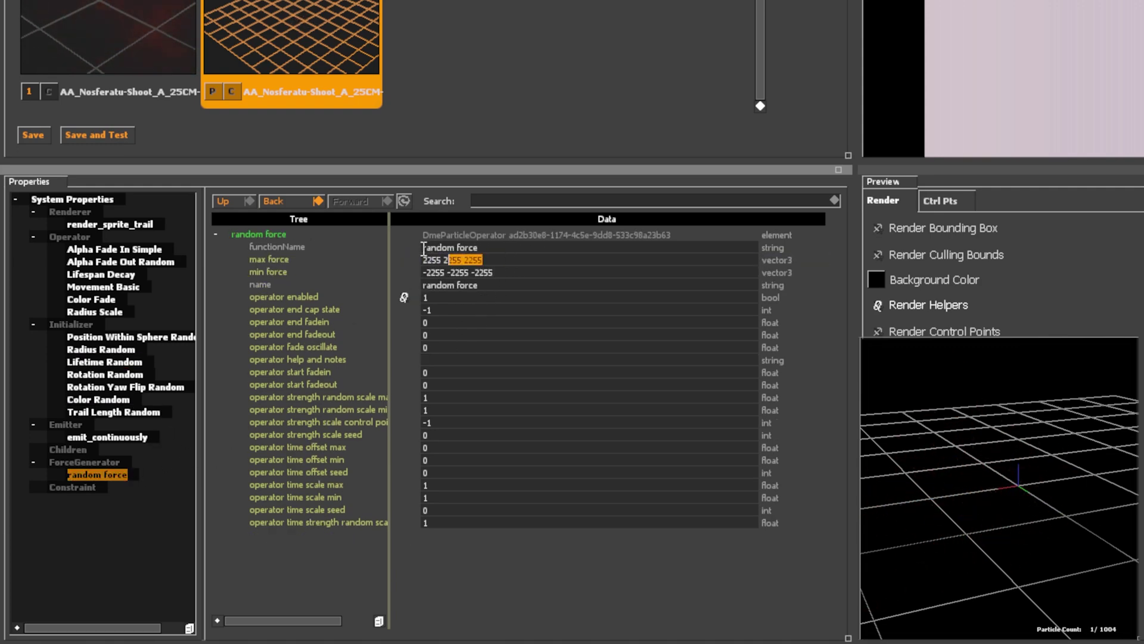
pyautogui.write('1455 145')
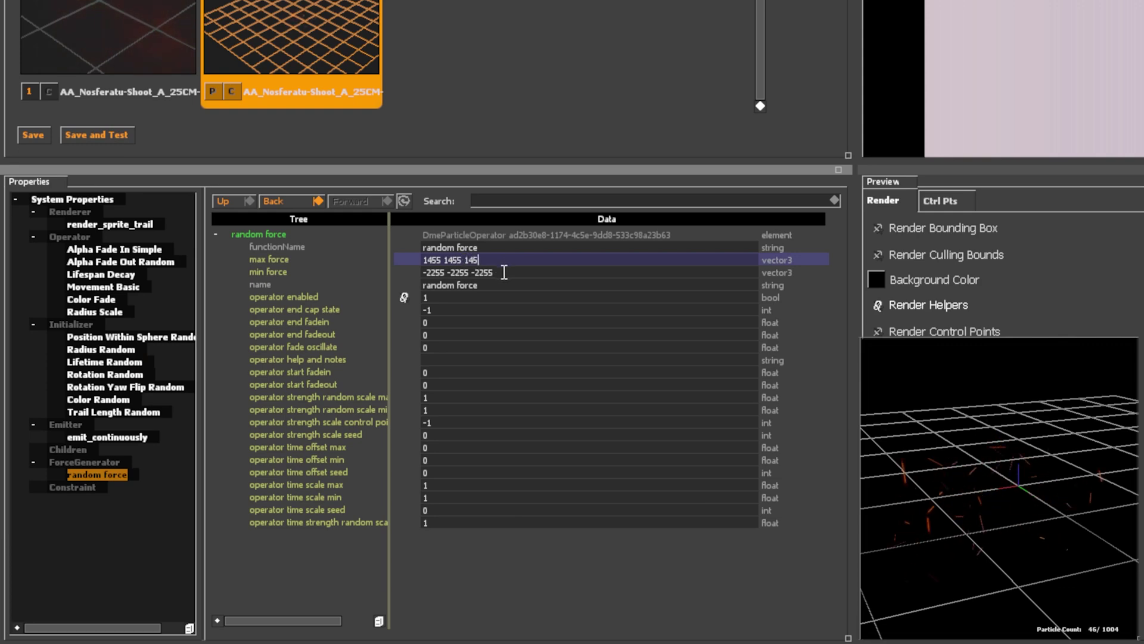
pyautogui.write('5')
pyautogui.click(504, 272)
pyautogui.write('-1455 -145')
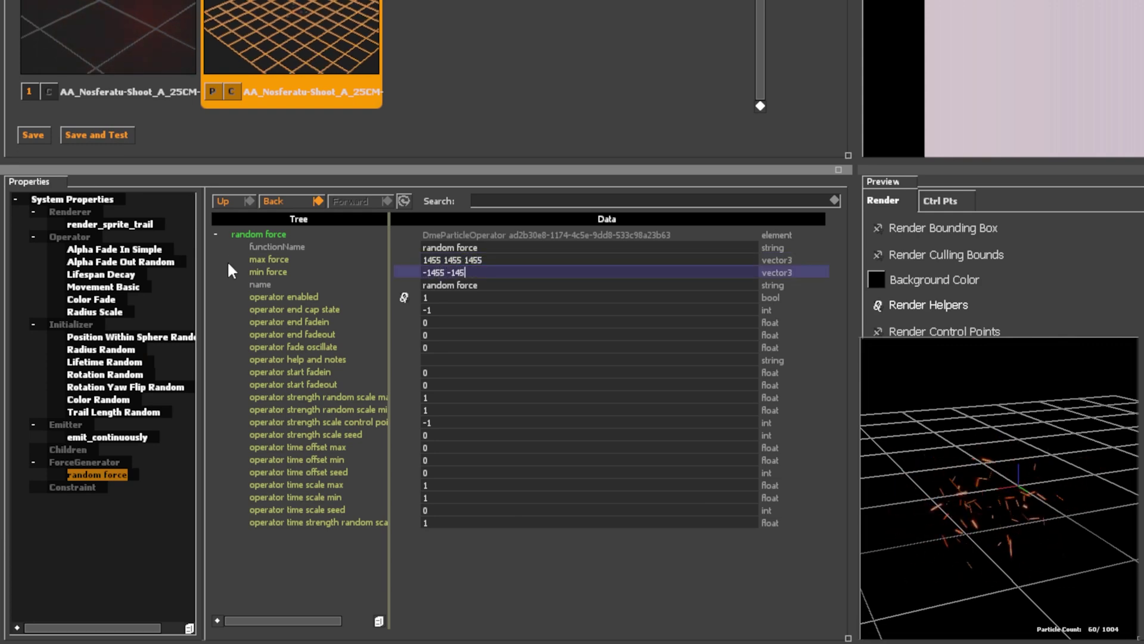
pyautogui.write('5 -1455')
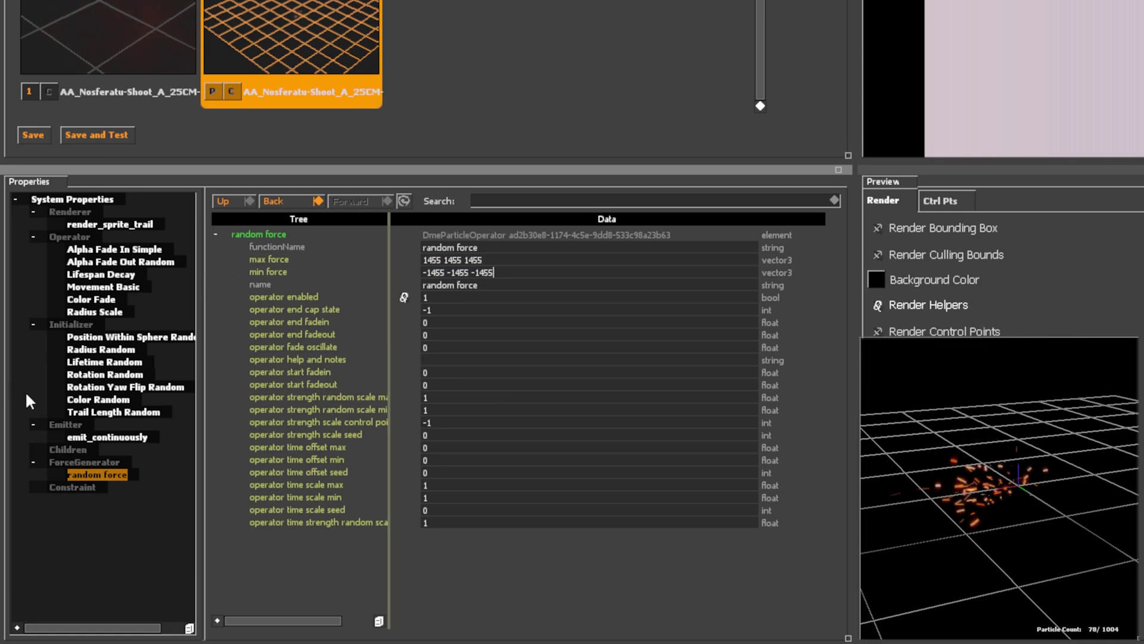
pyautogui.click(101, 349)
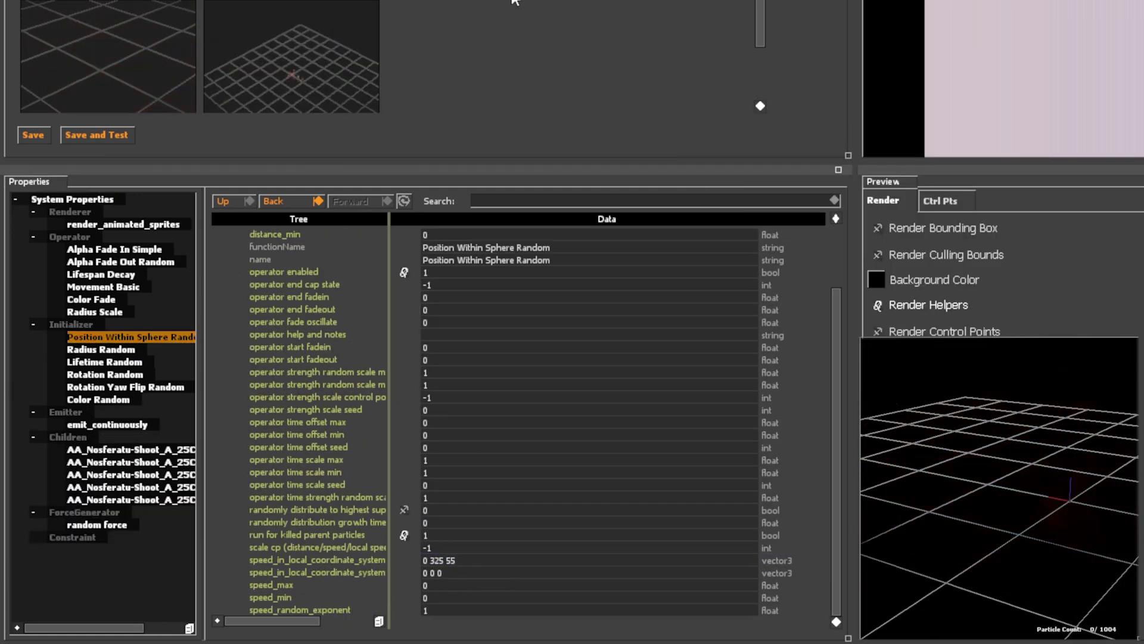
# Add a further Nosferatu-Shoot system as a child of the flash system
pyautogui.click(72, 199)
pyautogui.rightClick(332, 236)
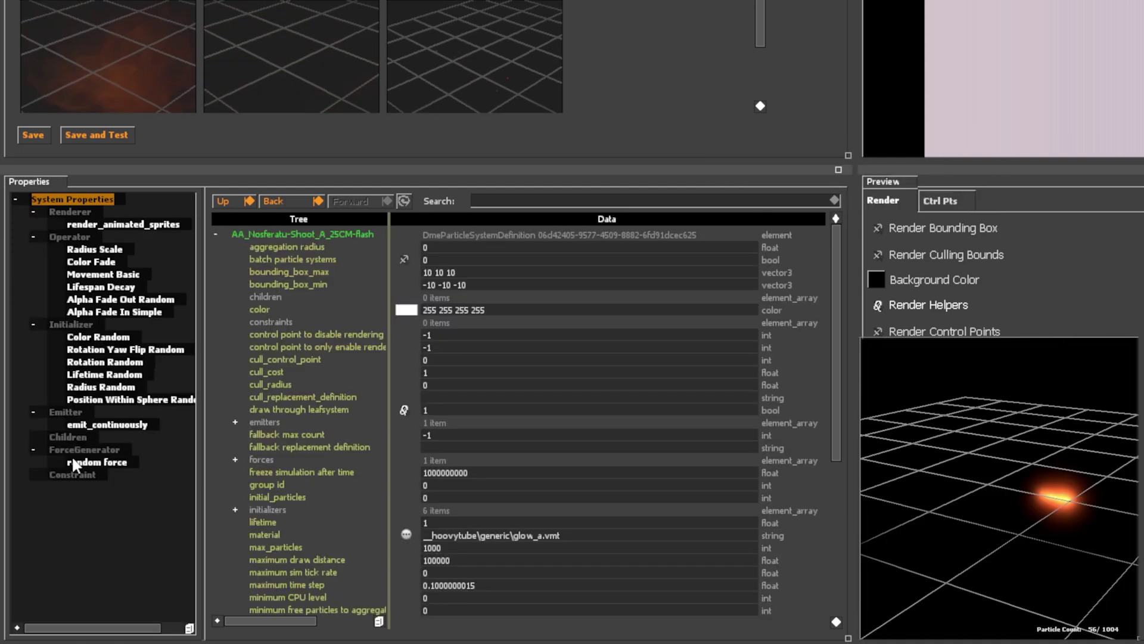
pyautogui.click(105, 362)
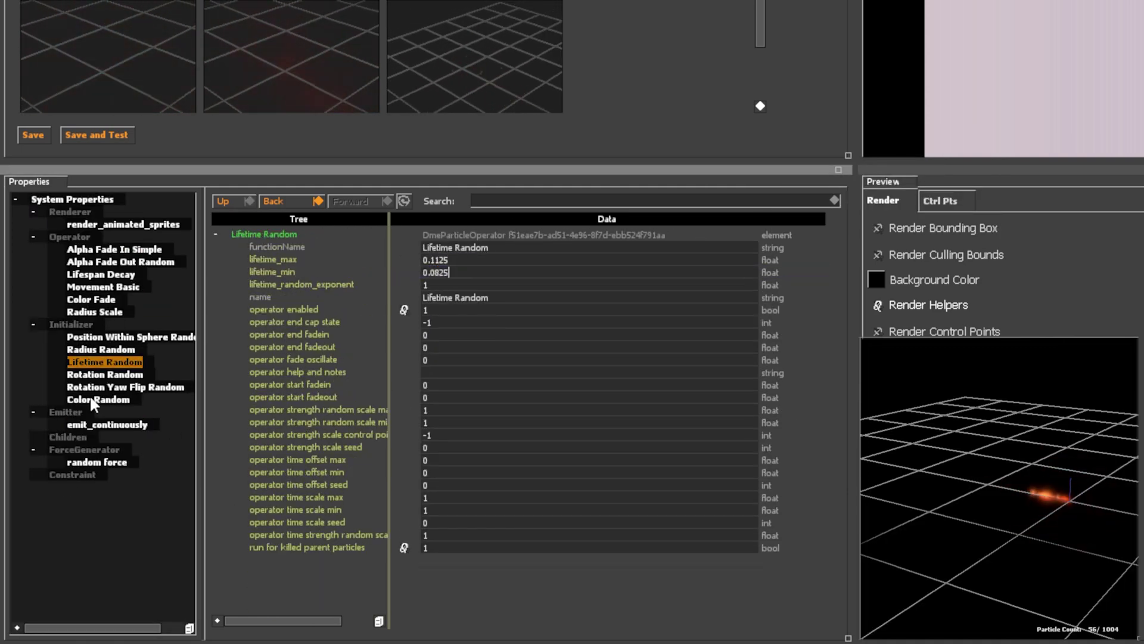
pyautogui.click(98, 399)
pyautogui.click(407, 246)
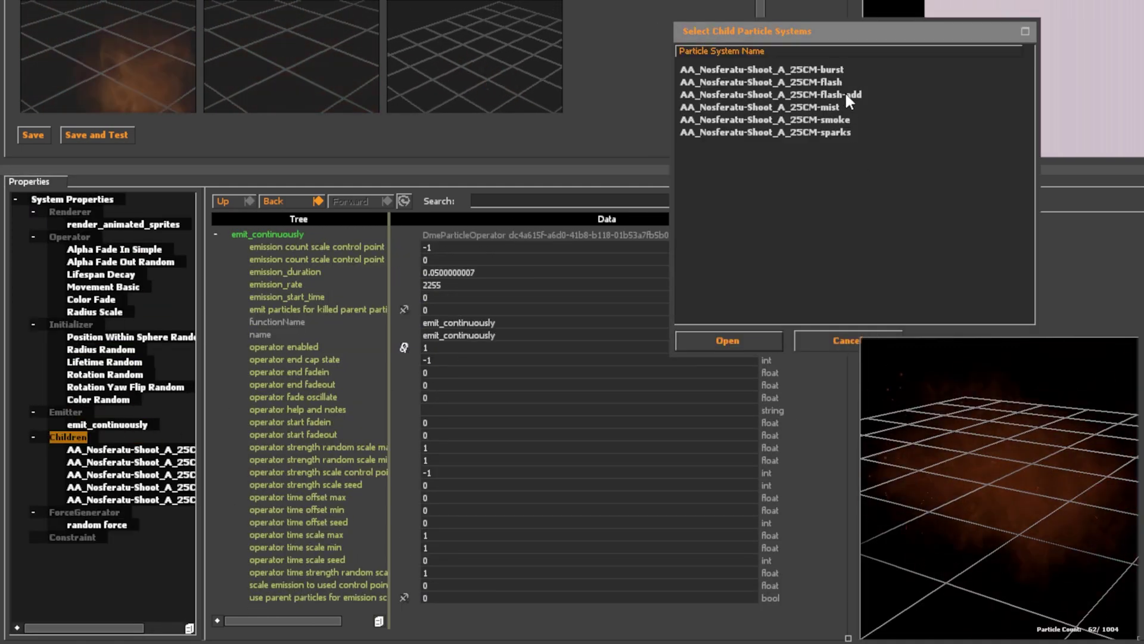
pyautogui.doubleClick(845, 91)
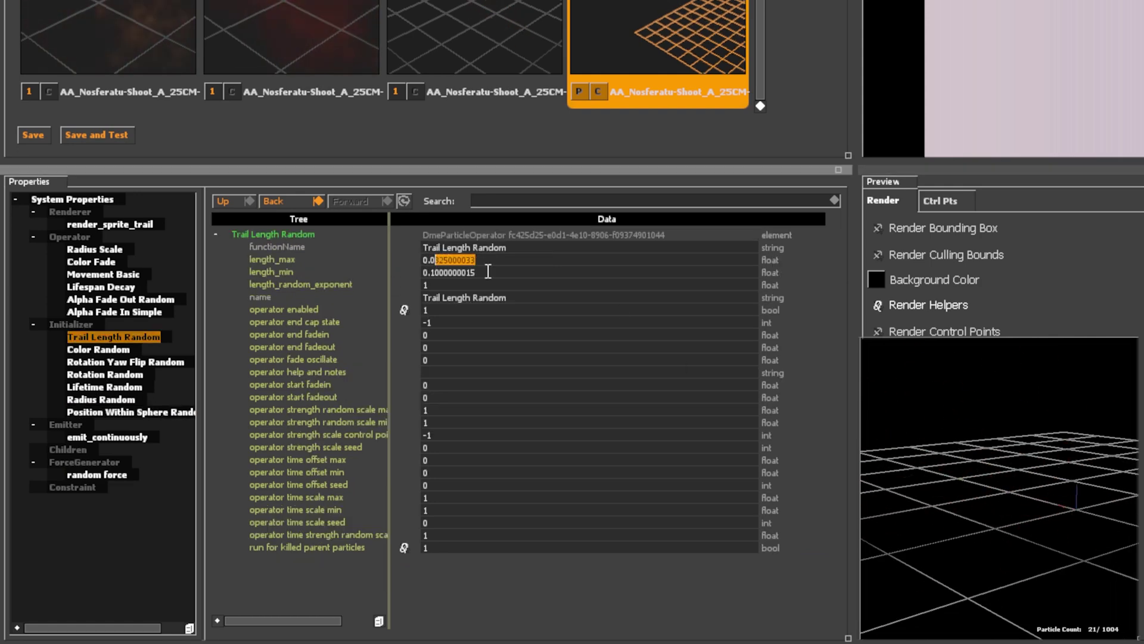
pyautogui.write('0.02250000004')
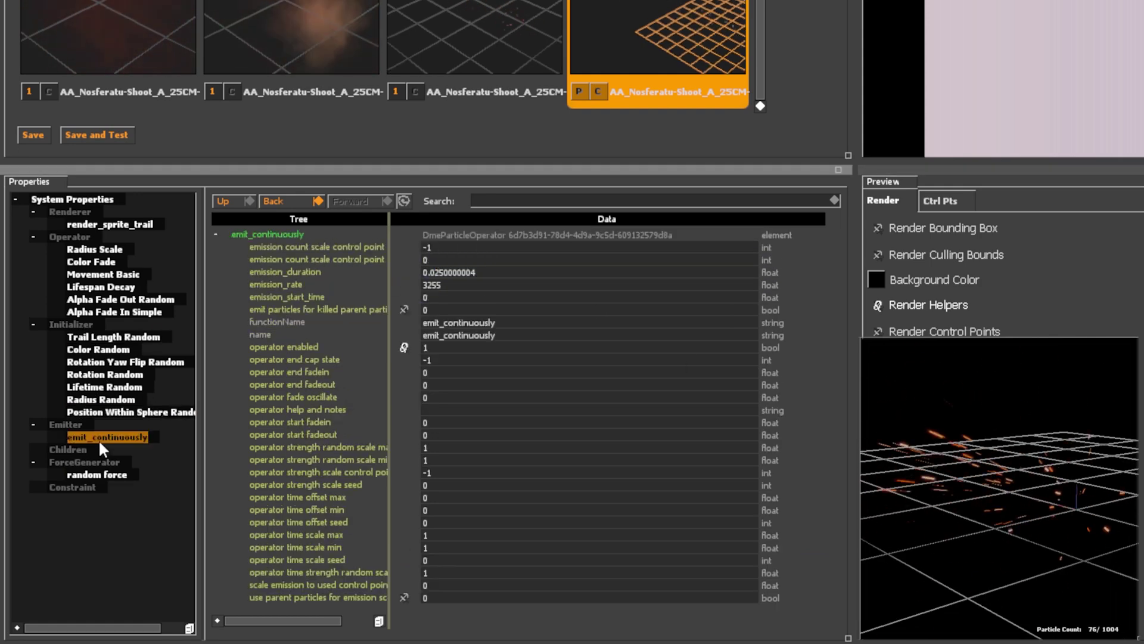
pyautogui.click(427, 285)
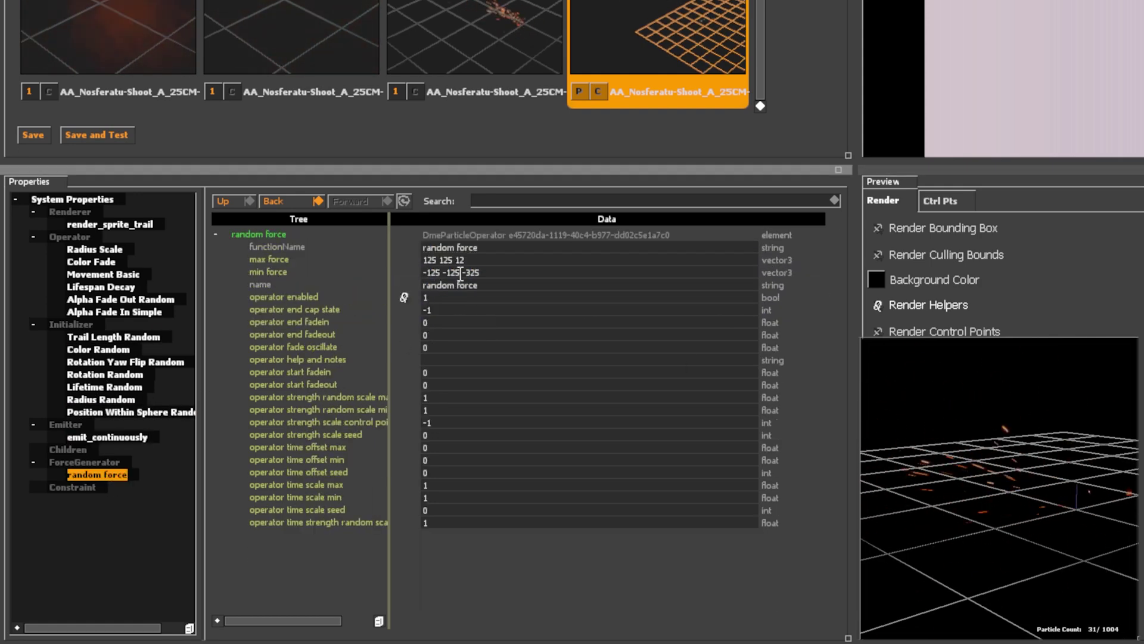
pyautogui.write('1255 1255 1255')
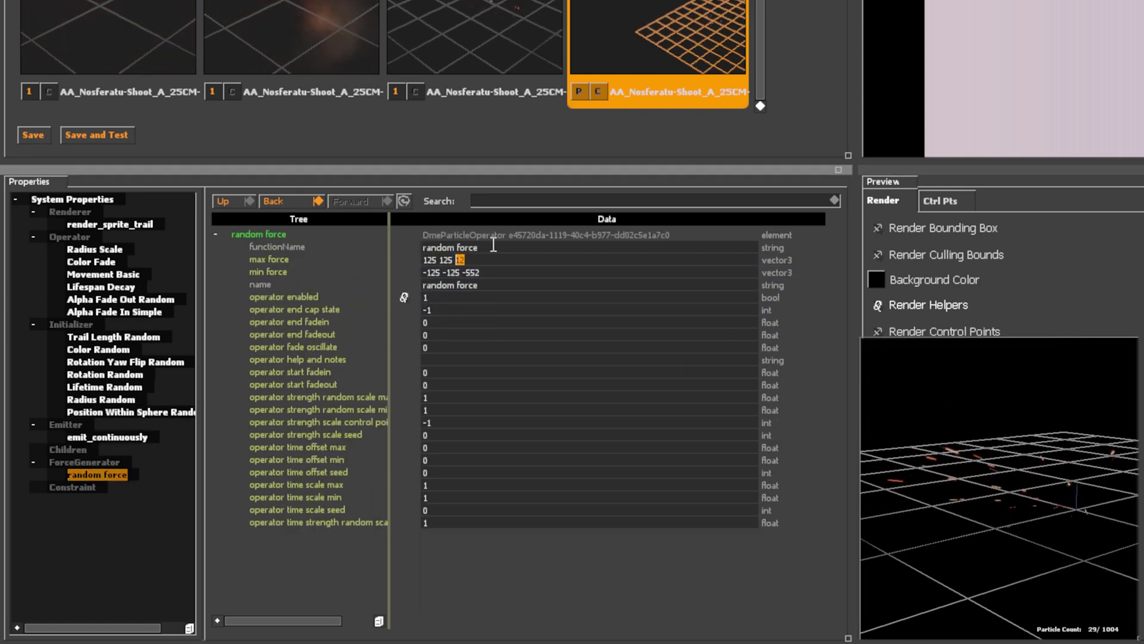
pyautogui.press('Return')
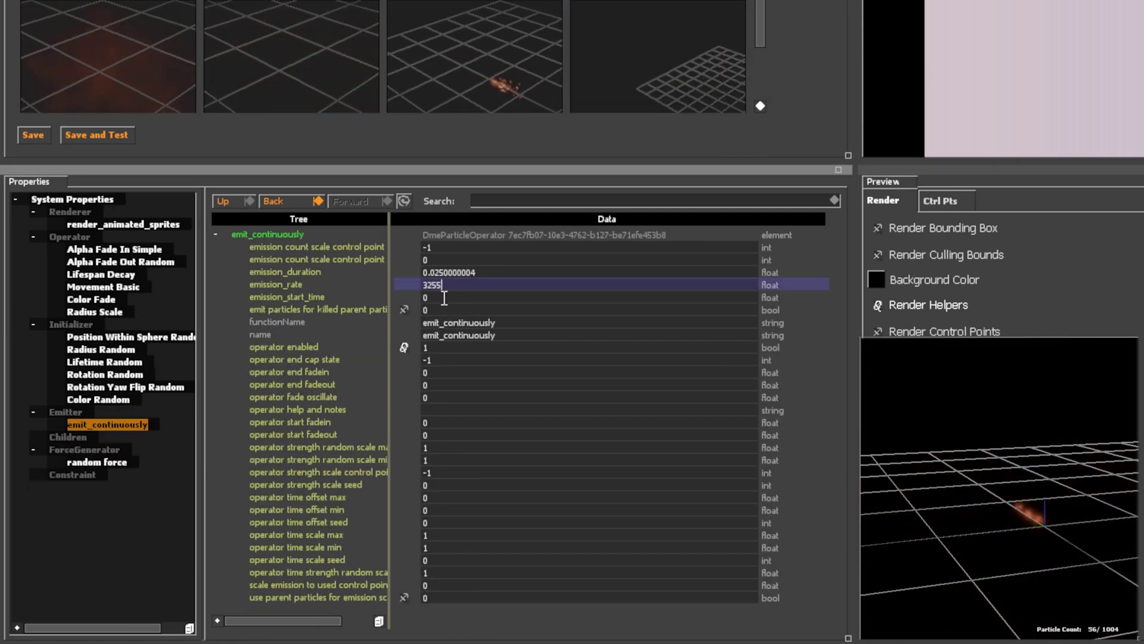
pyautogui.write('25')
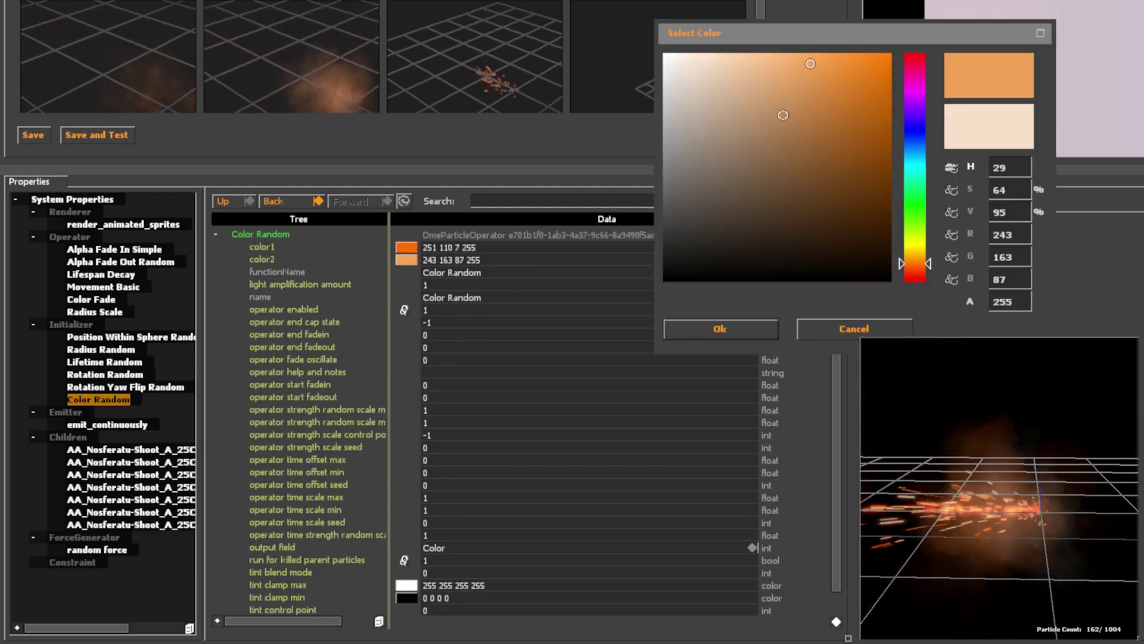
# Make the random colour salmon and the Color Fade colour a brighter orange 194 66 14
pyautogui.moveTo(782, 117); pyautogui.dragTo(784, 63)
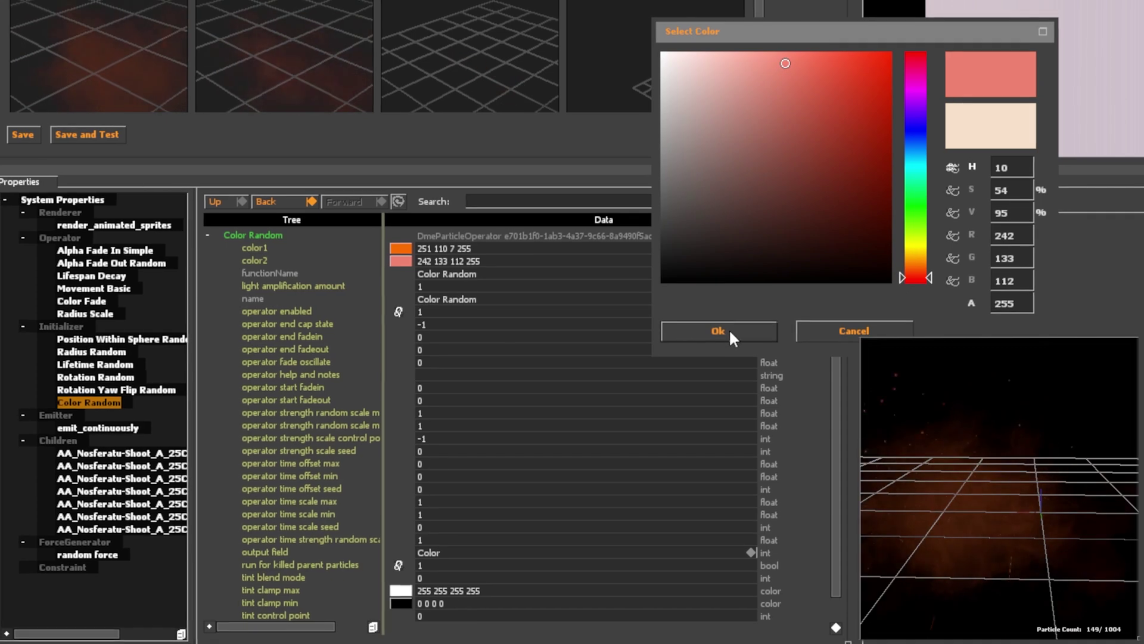
pyautogui.click(718, 331)
pyautogui.click(80, 301)
pyautogui.click(399, 249)
pyautogui.click(876, 107)
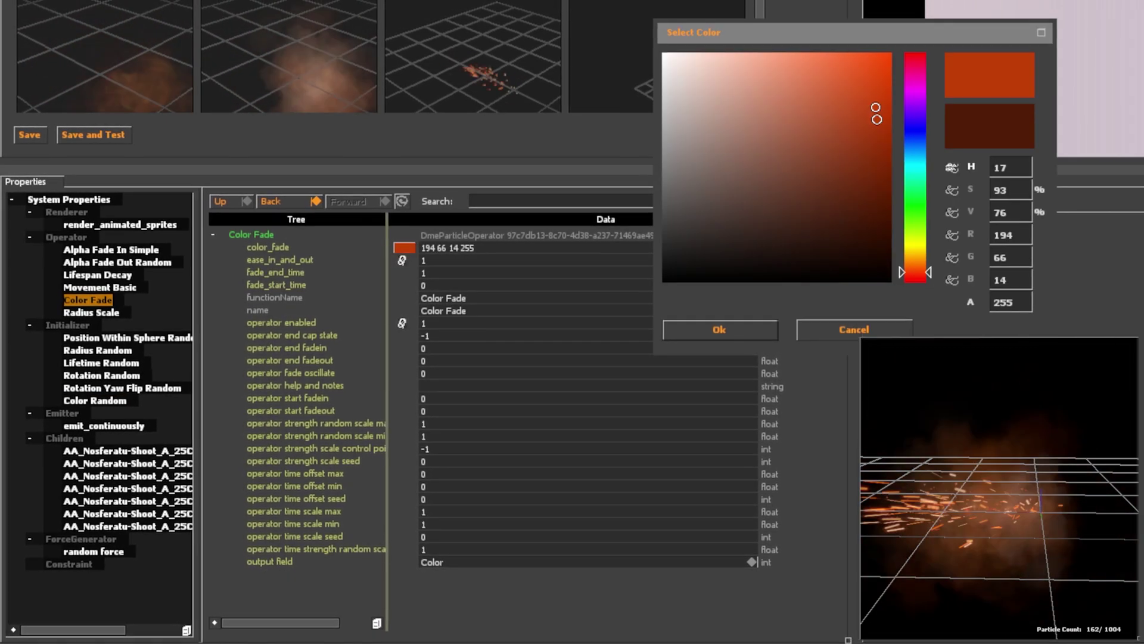
pyautogui.click(720, 328)
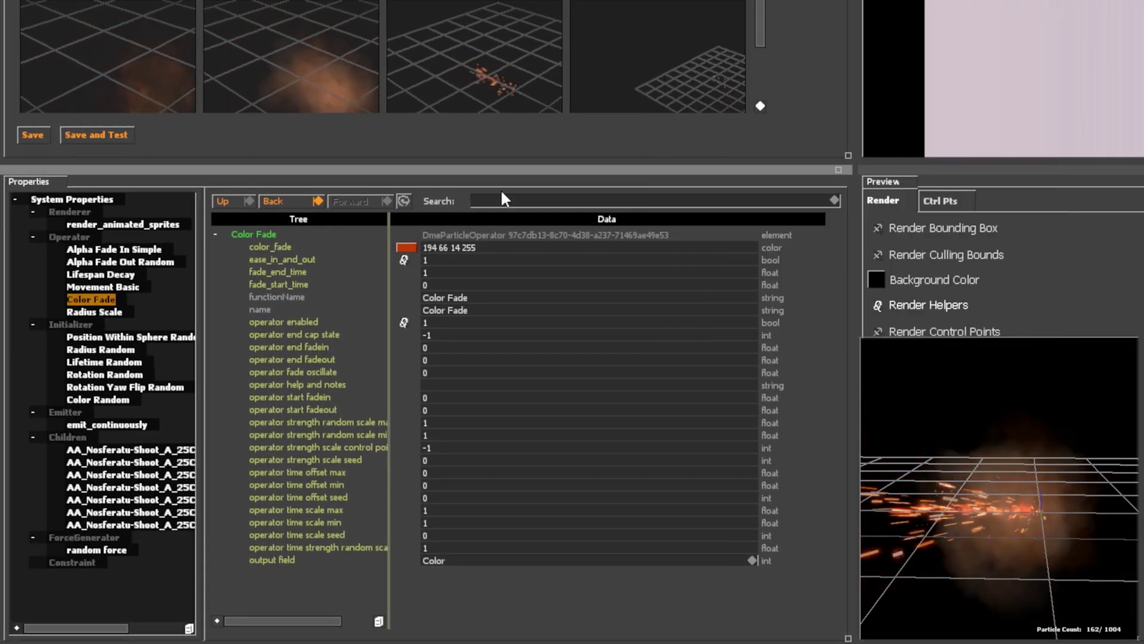
# Set Radius Random radius_min to 0.125
pyautogui.click(100, 349)
pyautogui.write('0.125')
pyautogui.press('Return')
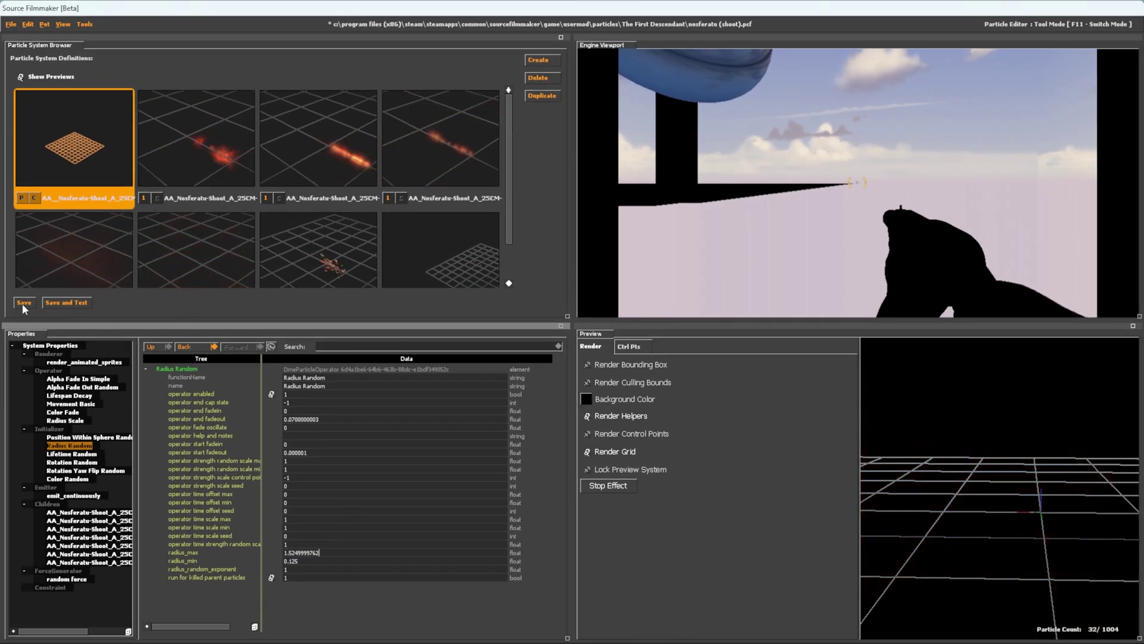
# Save the shot .pcf file and dismiss the Perforce error
pyautogui.click(24, 302)
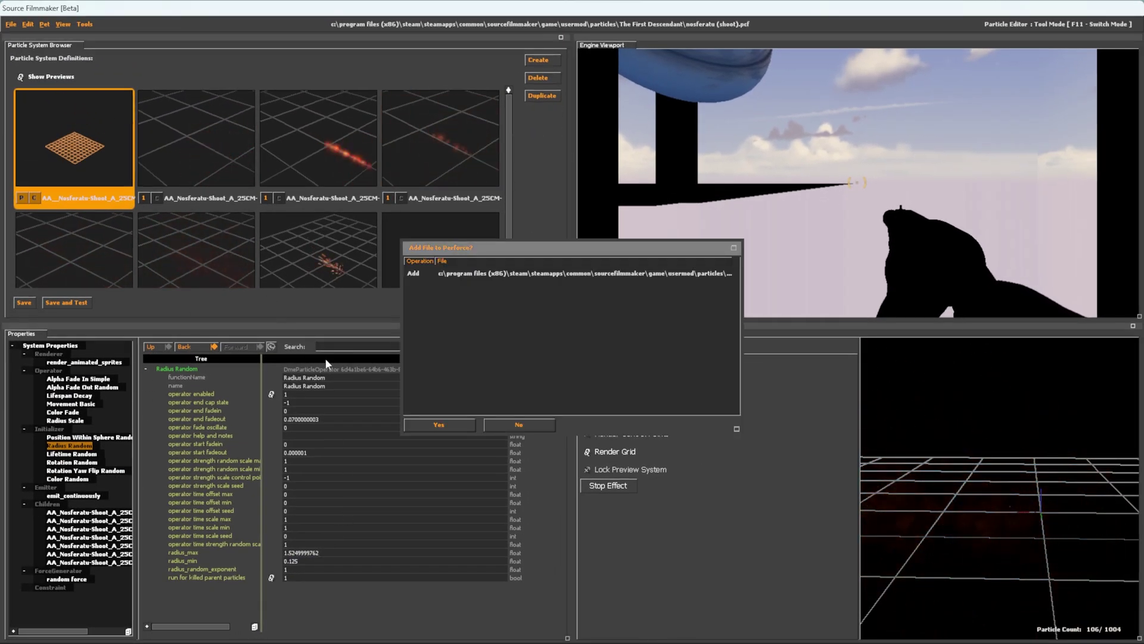
pyautogui.click(421, 423)
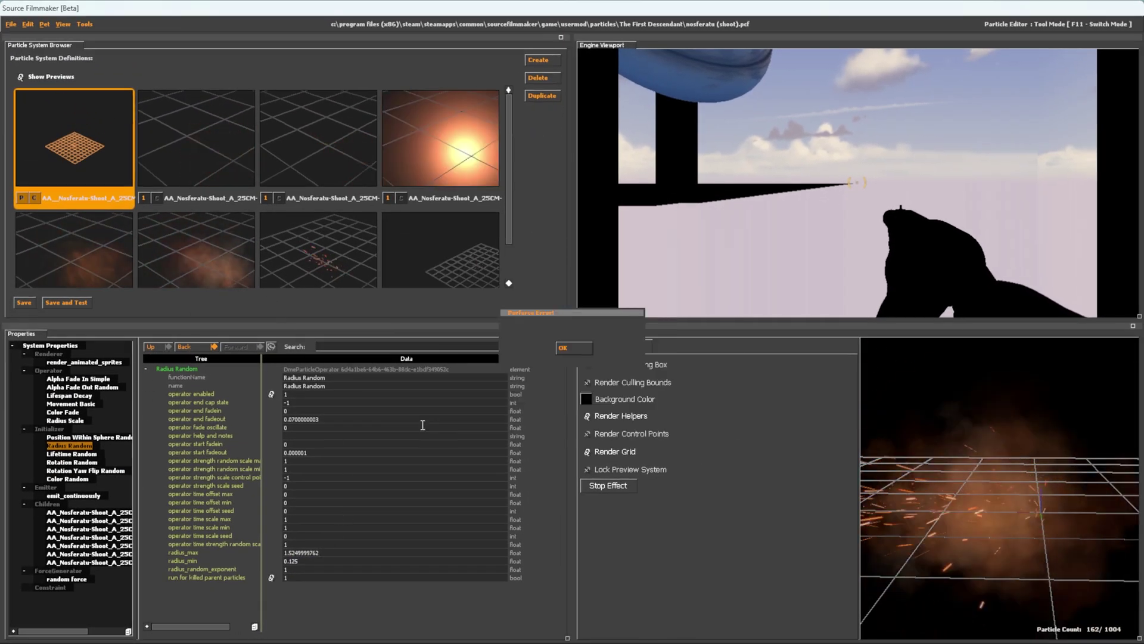
pyautogui.click(568, 349)
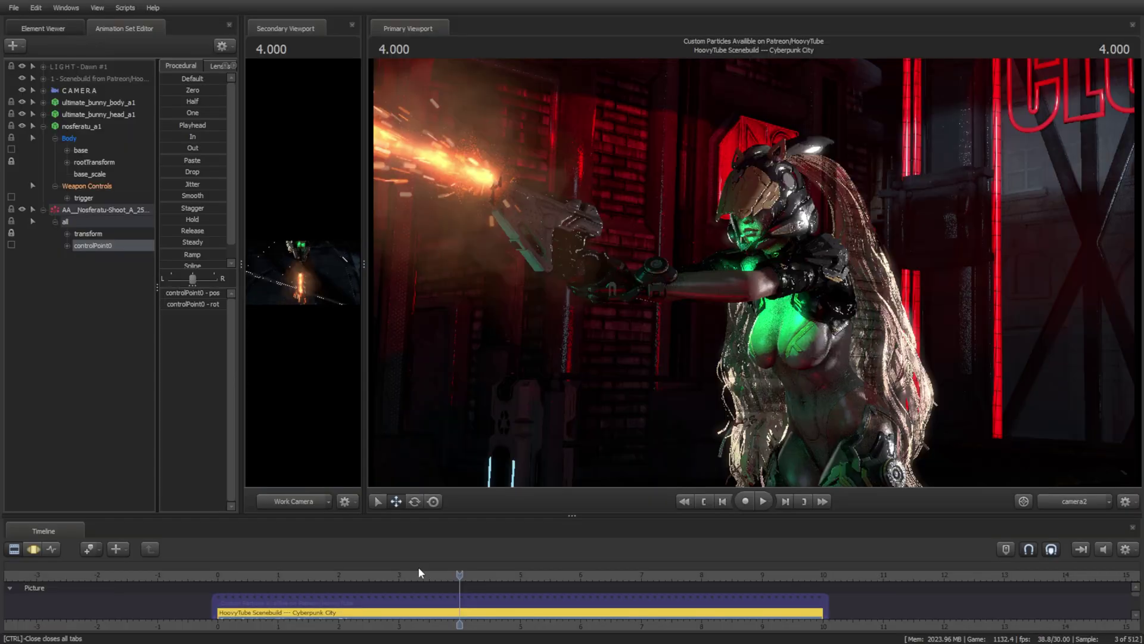
# Play the shot and scrub around 7.2 s to check the gunfire effects
pyautogui.moveTo(435, 568)
pyautogui.mouseDown()
pyautogui.moveTo(482, 567)
pyautogui.moveTo(446, 567)
pyautogui.mouseUp()
pyautogui.press('space')
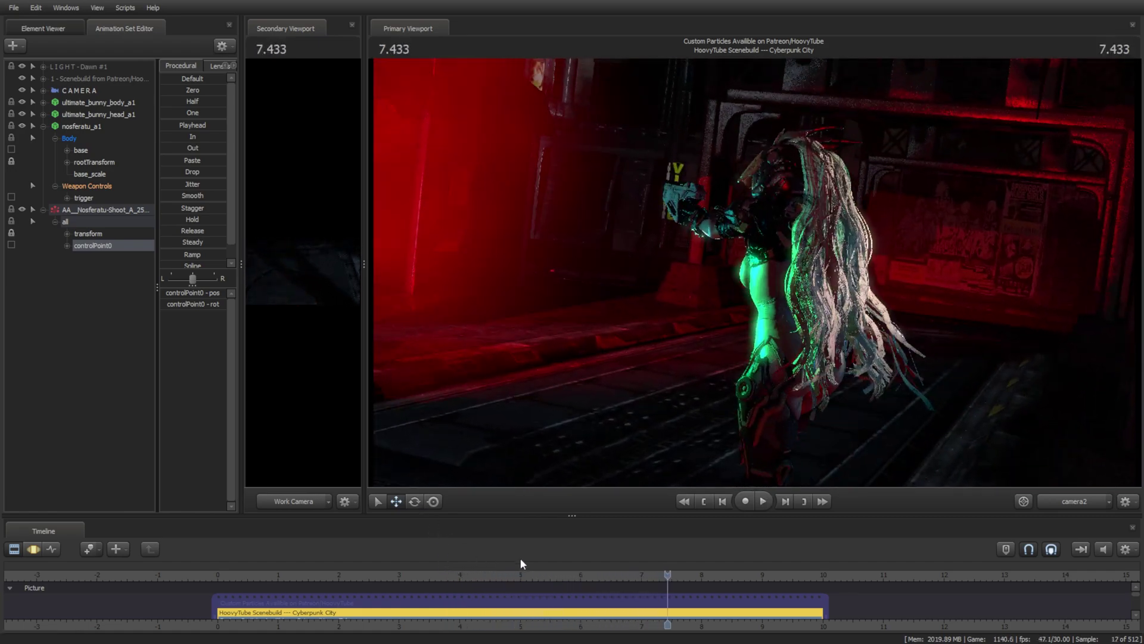
pyautogui.scroll(3, 521, 564)
pyautogui.moveTo(667, 574); pyautogui.dragTo(629, 573)
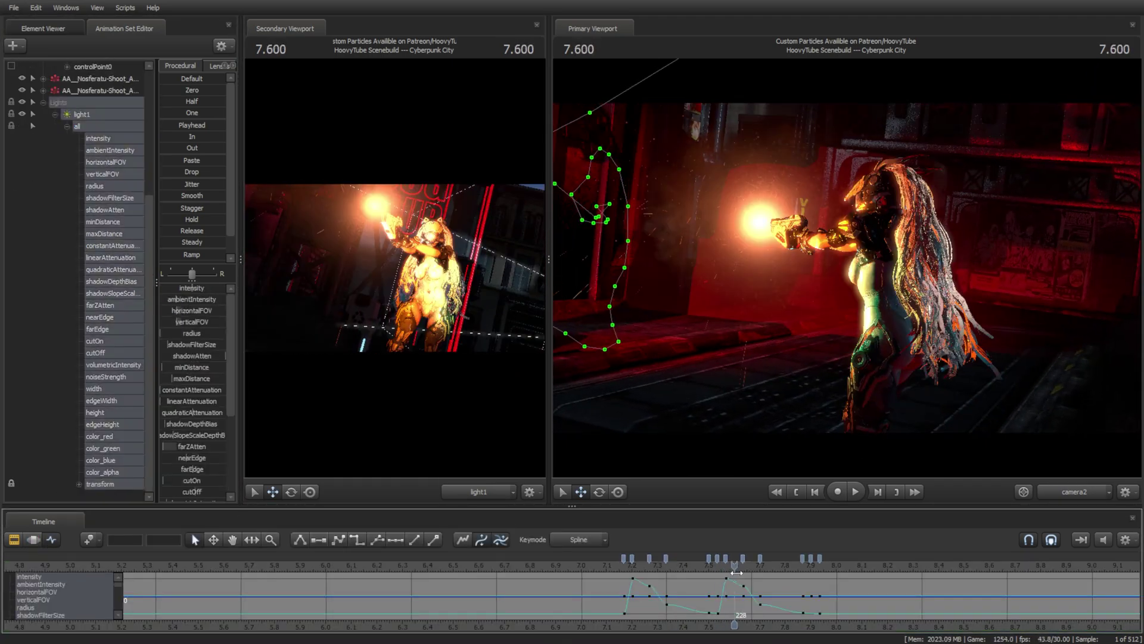
# Move the playhead back to about 3.67 s and show the clip track view
pyautogui.scroll(-5, 737, 590)
pyautogui.moveTo(737, 567); pyautogui.dragTo(553, 570)
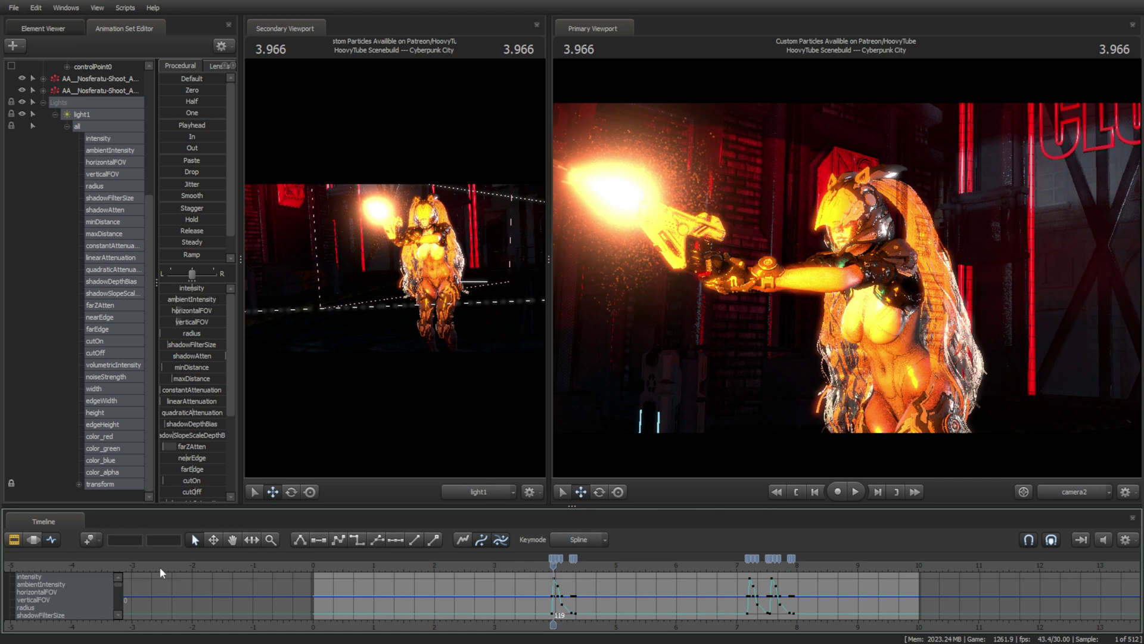
pyautogui.click(22, 540)
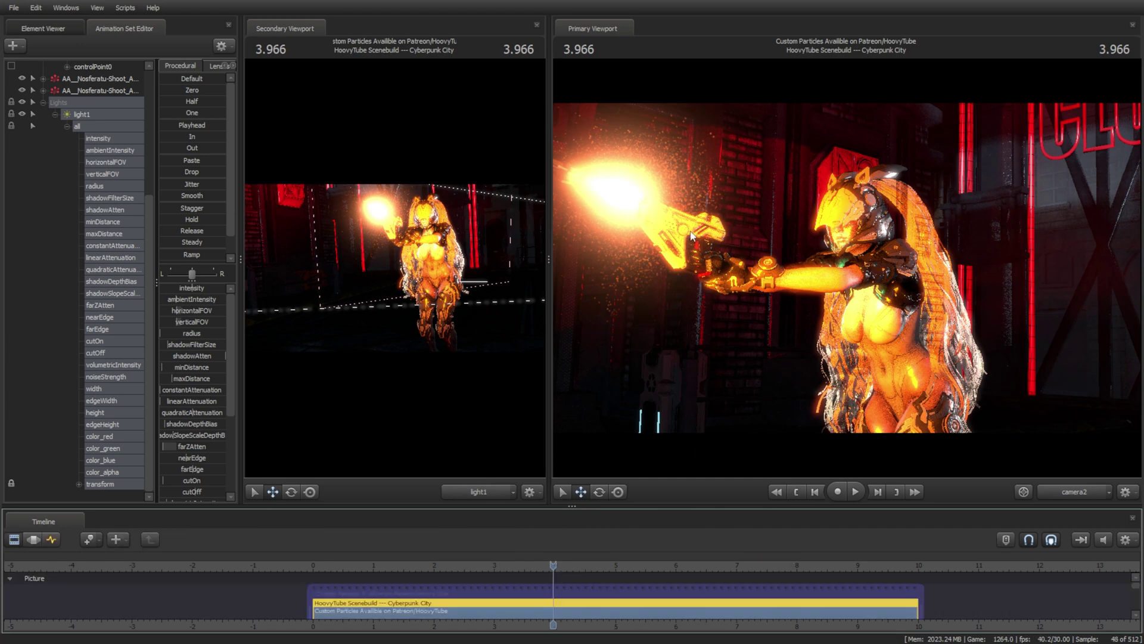
# Set the playhead to 3.933, open the Particle Editor and start a new empty particle file
pyautogui.scroll(3, 551, 569)
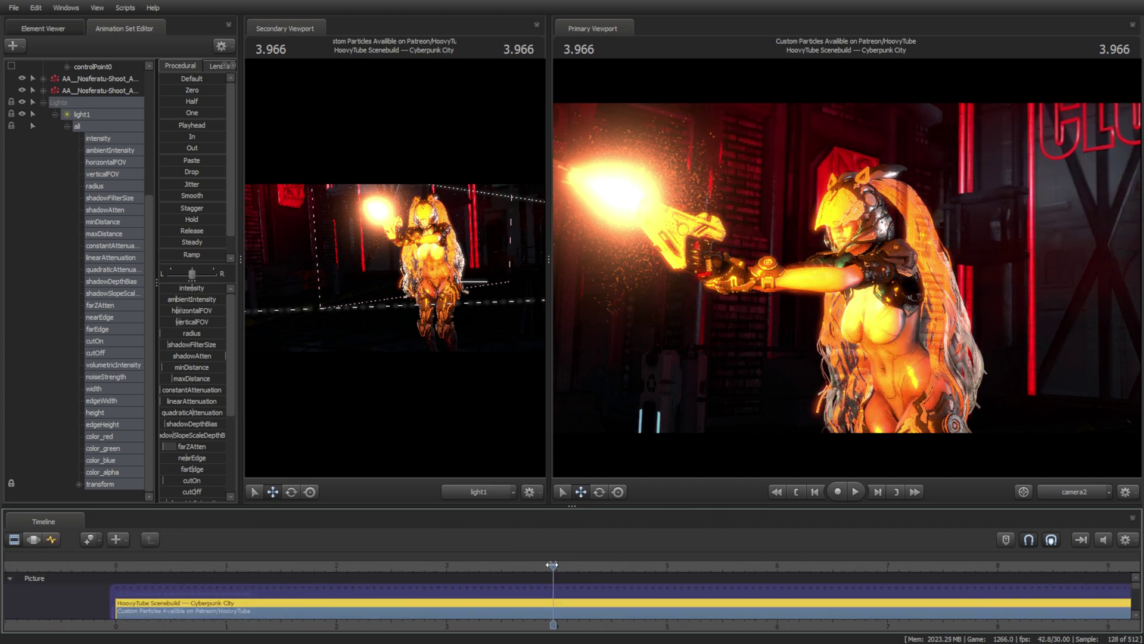
pyautogui.click(549, 567)
pyautogui.click(65, 8)
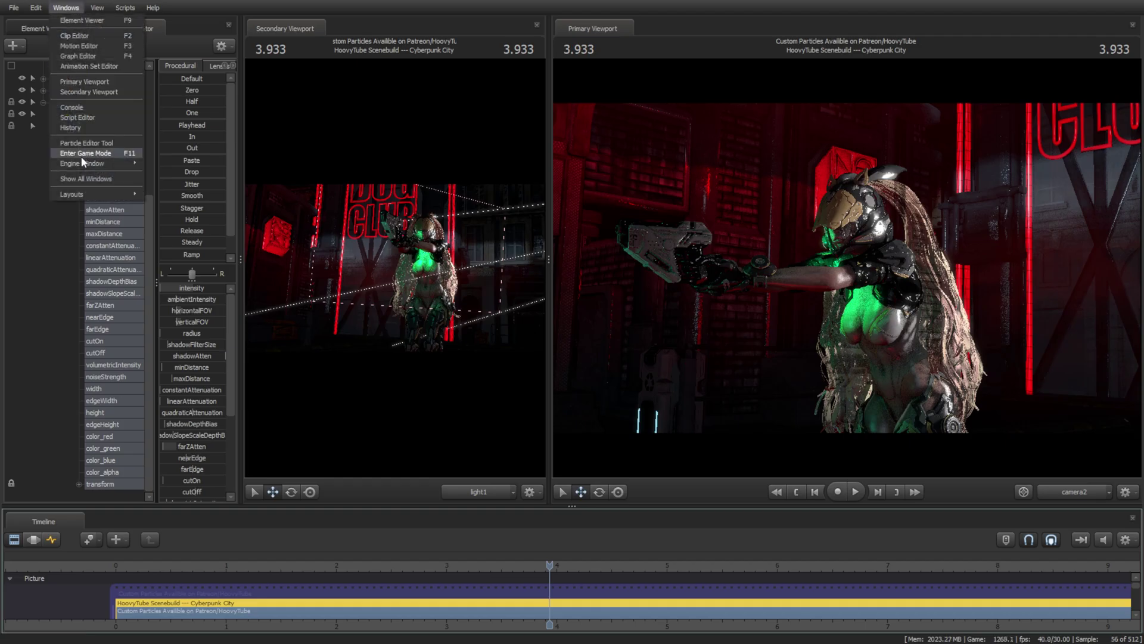
pyautogui.click(81, 153)
pyautogui.rightClick(220, 369)
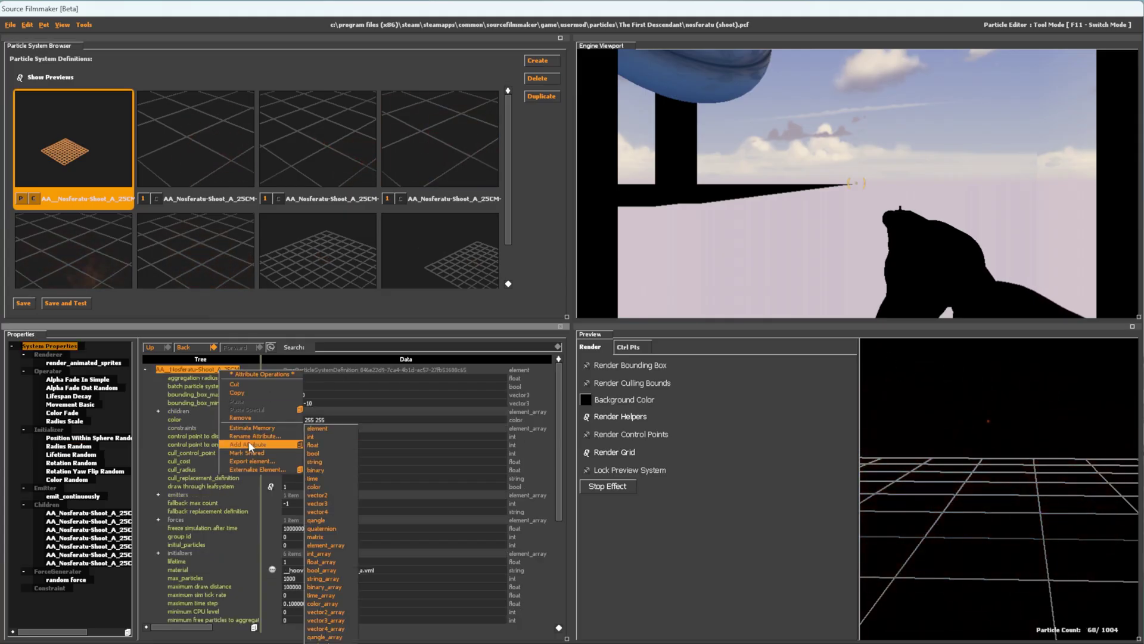
pyautogui.press('Escape')
pyautogui.click(28, 25)
pyautogui.click(42, 94)
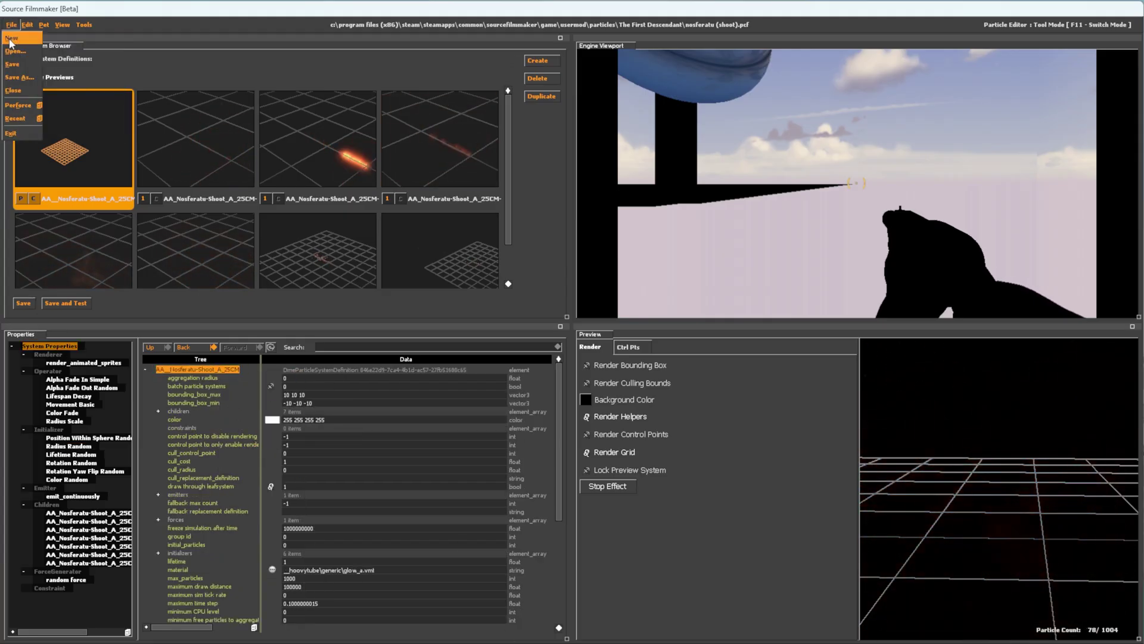
# Create a new particle system named AA_Nosferatu-Shoot-Mist_A_100CM
pyautogui.hotkey('ctrl', 'n')
pyautogui.hotkey('ctrl', 'v')
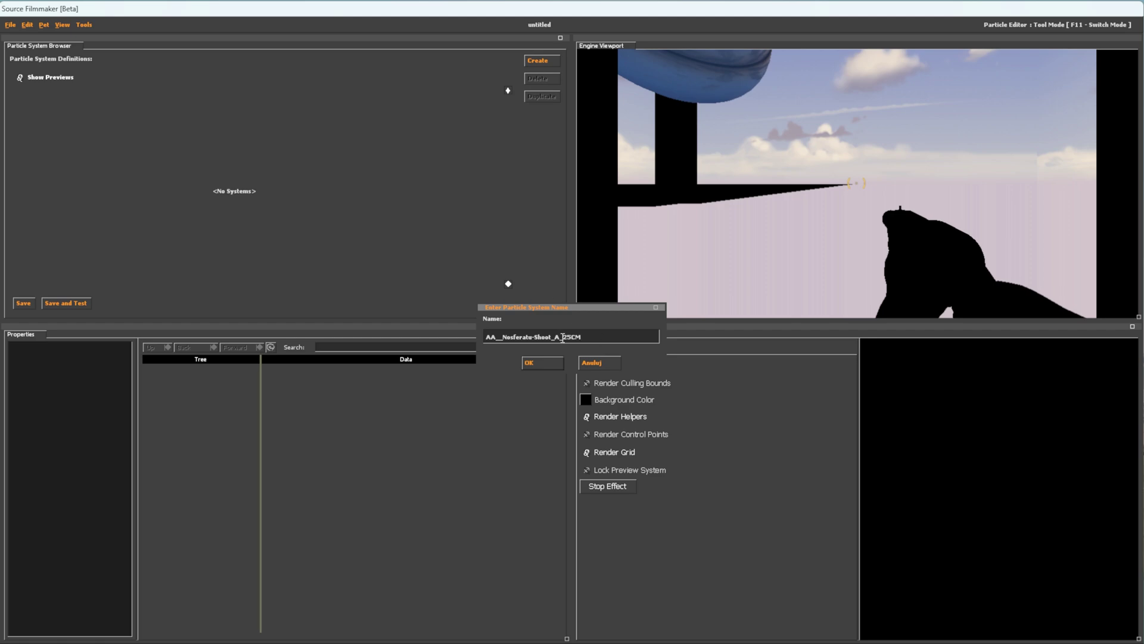
pyautogui.press('Right')
pyautogui.write('-Mist')
pyautogui.press('Right')
pyautogui.press('Right')
pyautogui.press('Right')
pyautogui.press('Right')
pyautogui.press('Right')
pyautogui.hotkey('shift', 'Left')
pyautogui.hotkey('shift', 'Left')
pyautogui.write('100')
pyautogui.press('Return')
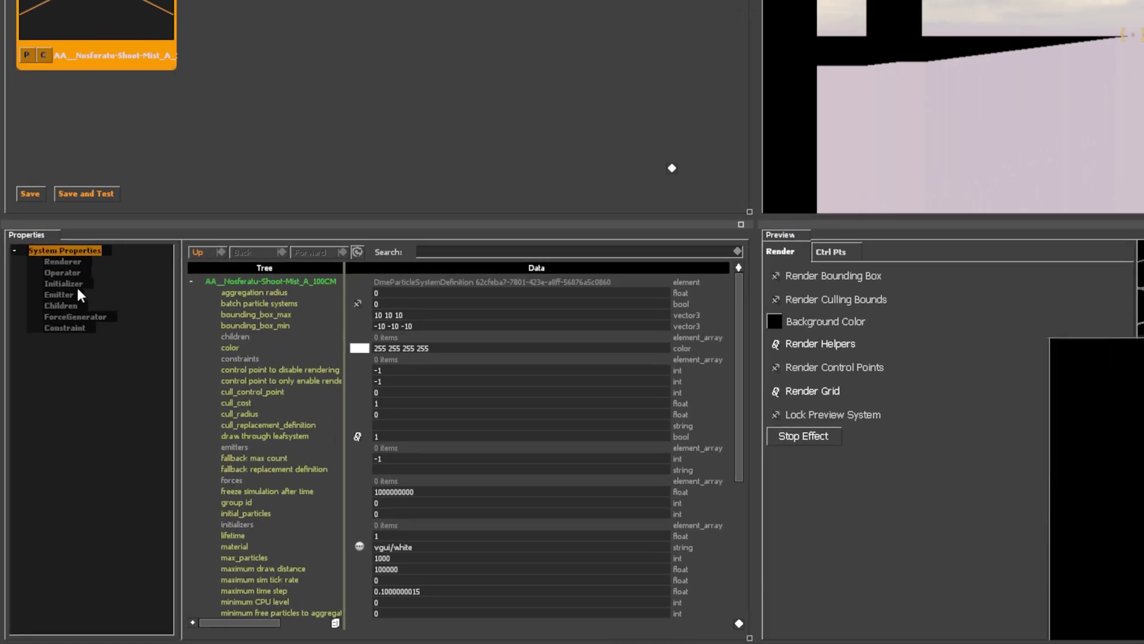
# Add a render_animated_sprites renderer plus Alpha Fade In Simple and Alpha Fade In Random operators
pyautogui.rightClick(62, 261)
pyautogui.click(162, 299)
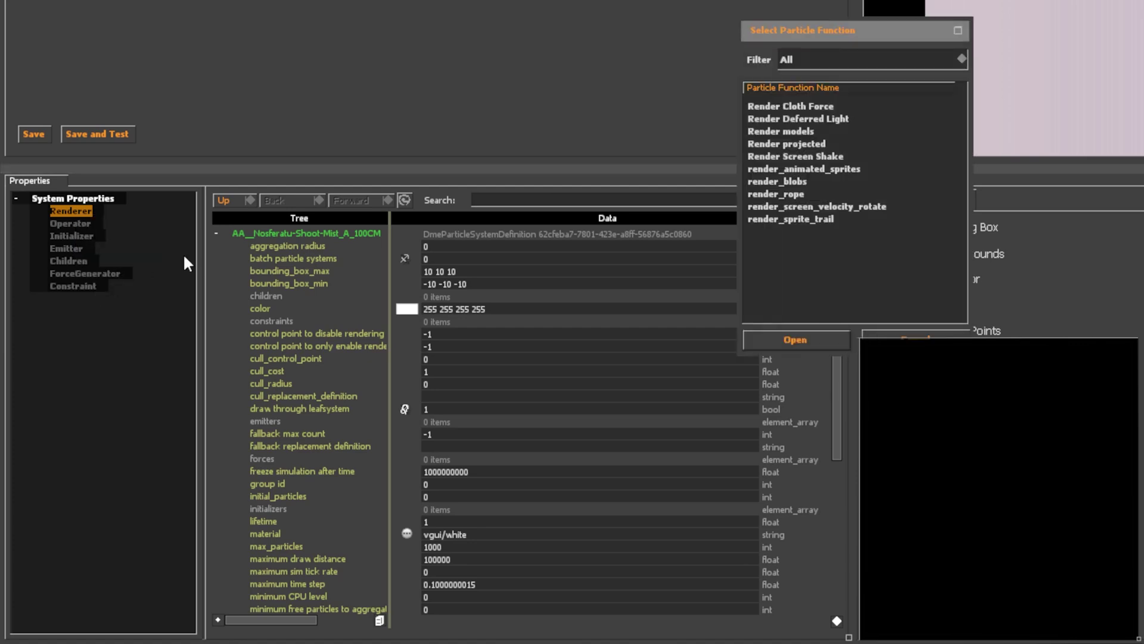
pyautogui.doubleClick(820, 169)
pyautogui.rightClick(66, 237)
pyautogui.click(89, 312)
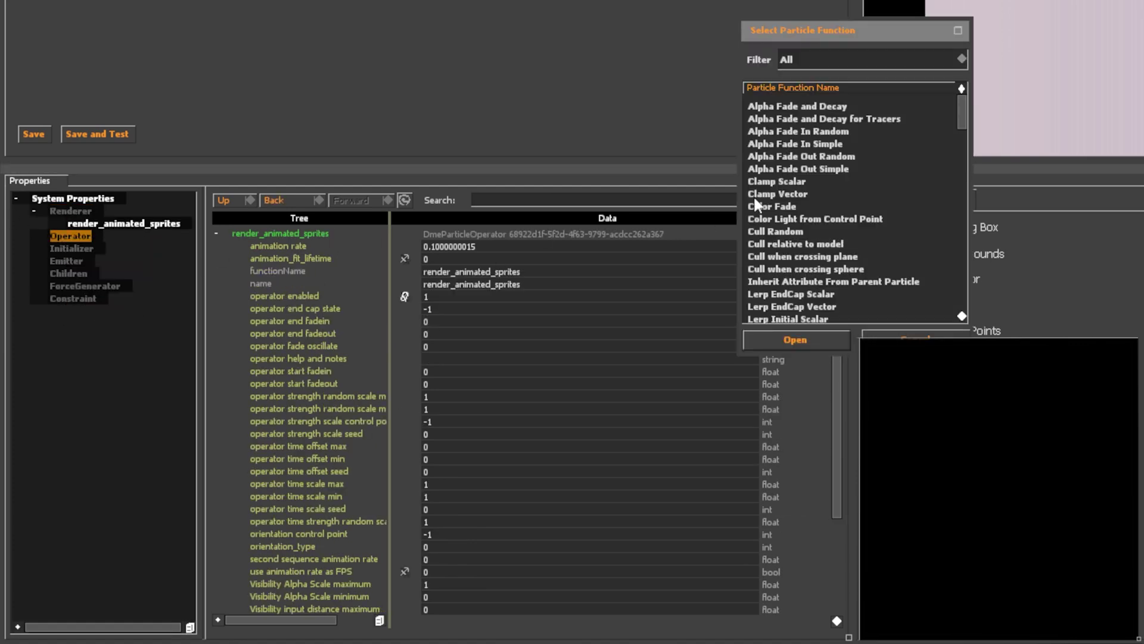
pyautogui.doubleClick(820, 145)
pyautogui.rightClick(69, 237)
pyautogui.click(84, 311)
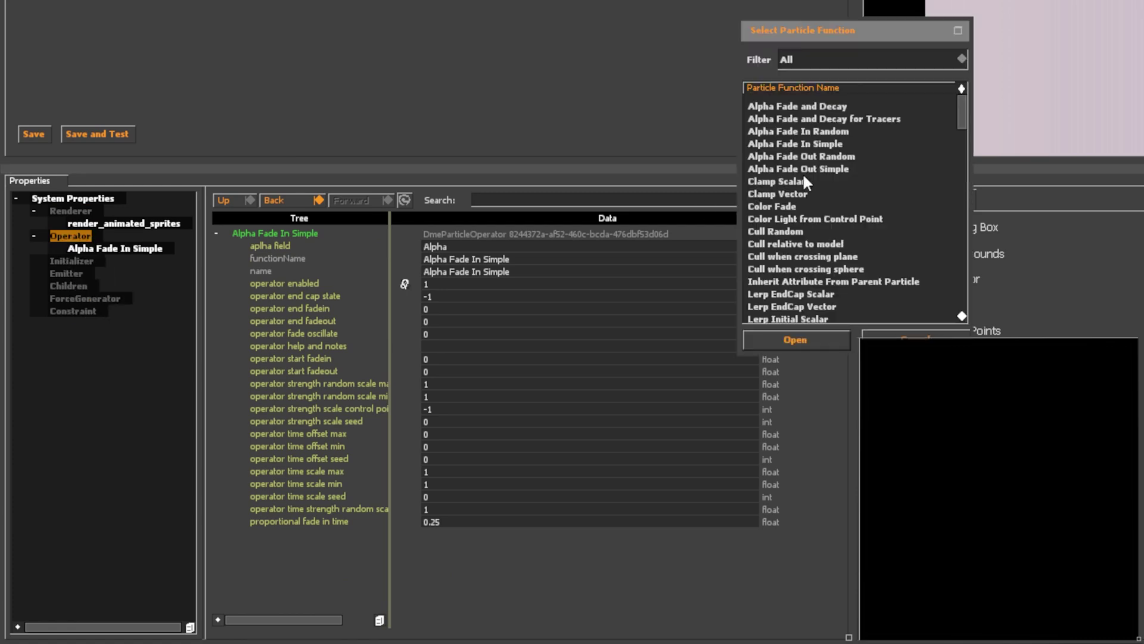
pyautogui.doubleClick(827, 132)
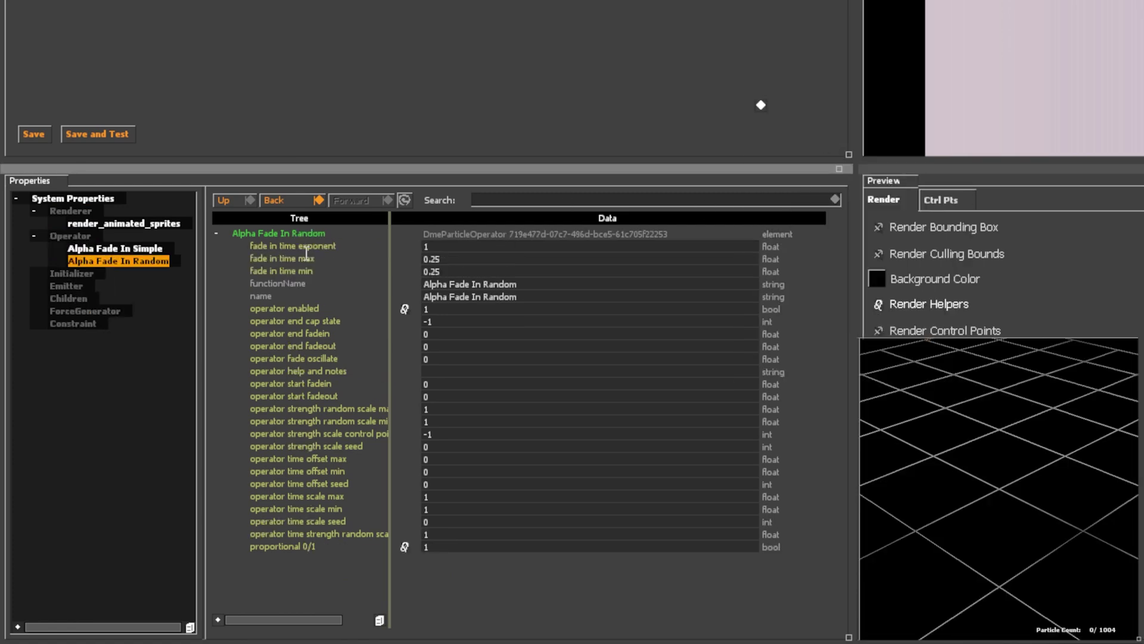
# Add an emit_continuously emitter and a Position Along Path Random initializer
pyautogui.rightClick(70, 286)
pyautogui.click(94, 359)
pyautogui.doubleClick(793, 134)
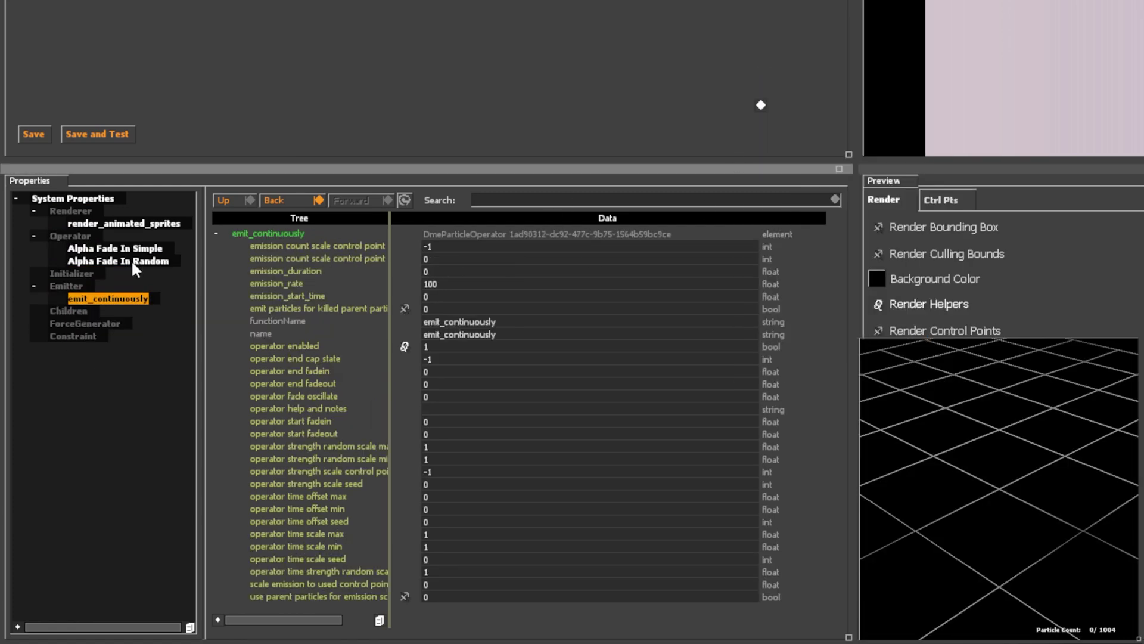
pyautogui.click(80, 345)
pyautogui.click(864, 60)
pyautogui.click(825, 88)
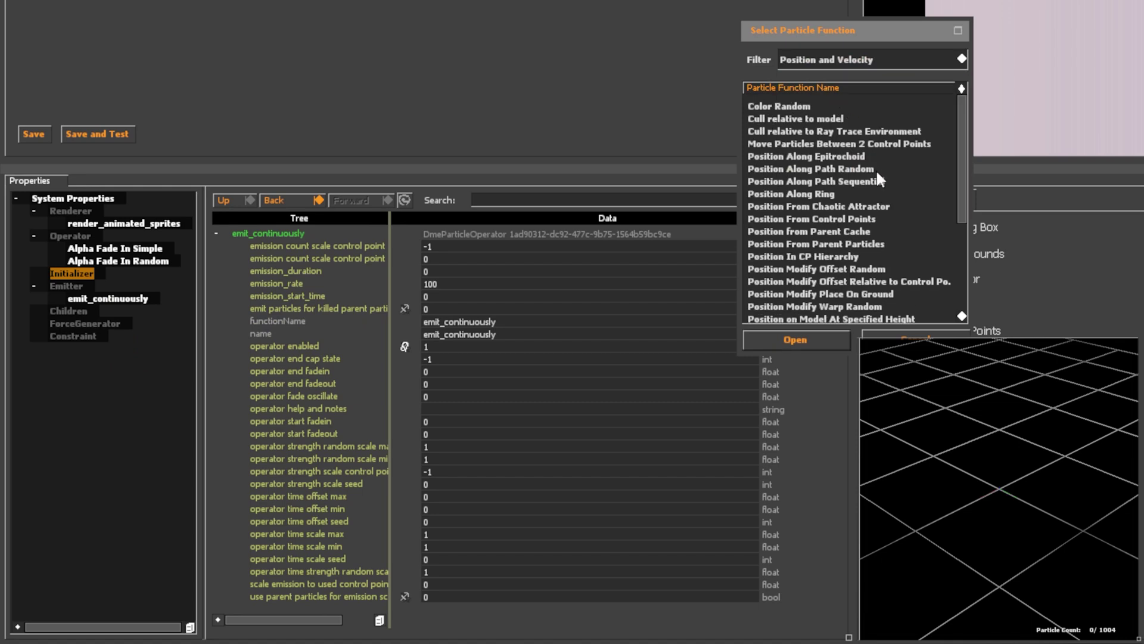
pyautogui.doubleClick(860, 169)
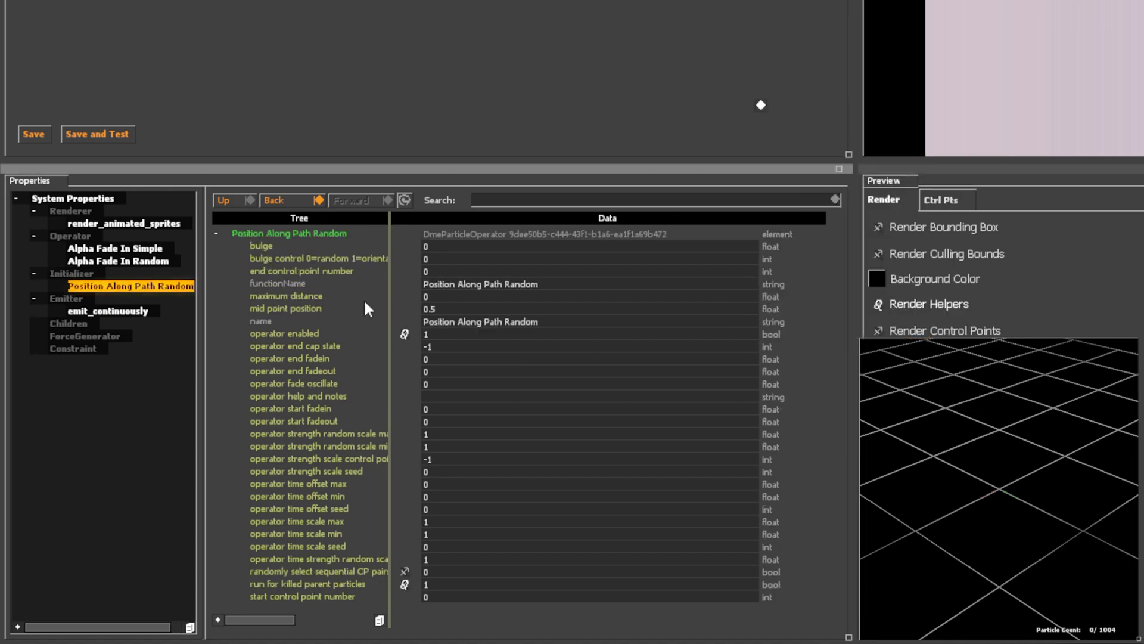
pyautogui.click(126, 316)
pyautogui.click(942, 201)
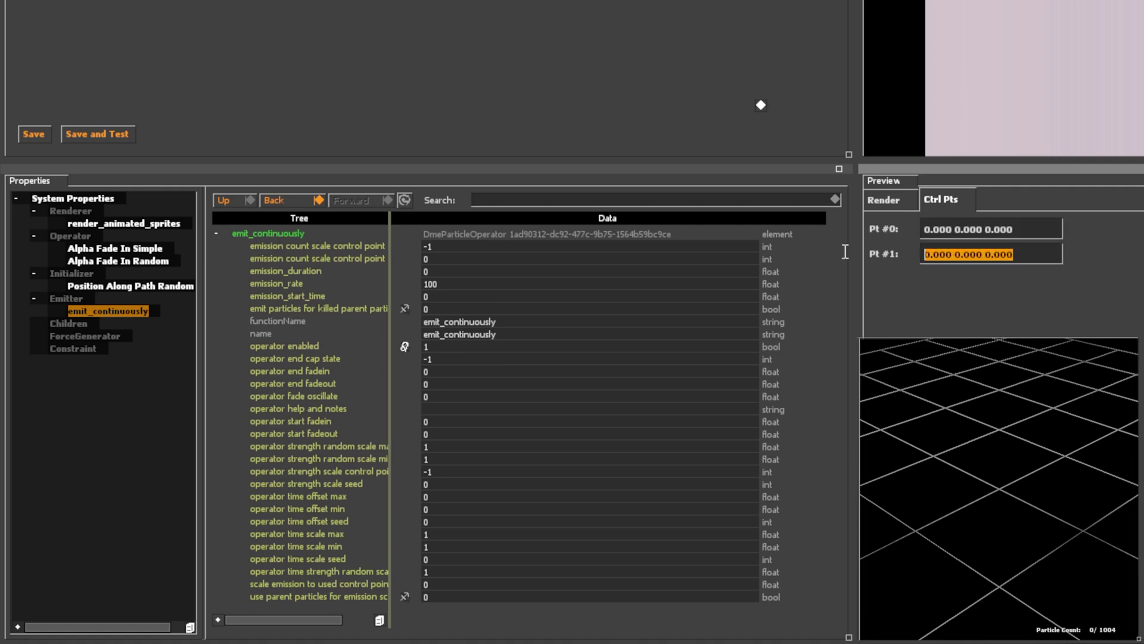
# Set control point 1 to 25 25 25, emission duration 0.025, radius max 2 and start scale 0.8
pyautogui.write('25 25 25')
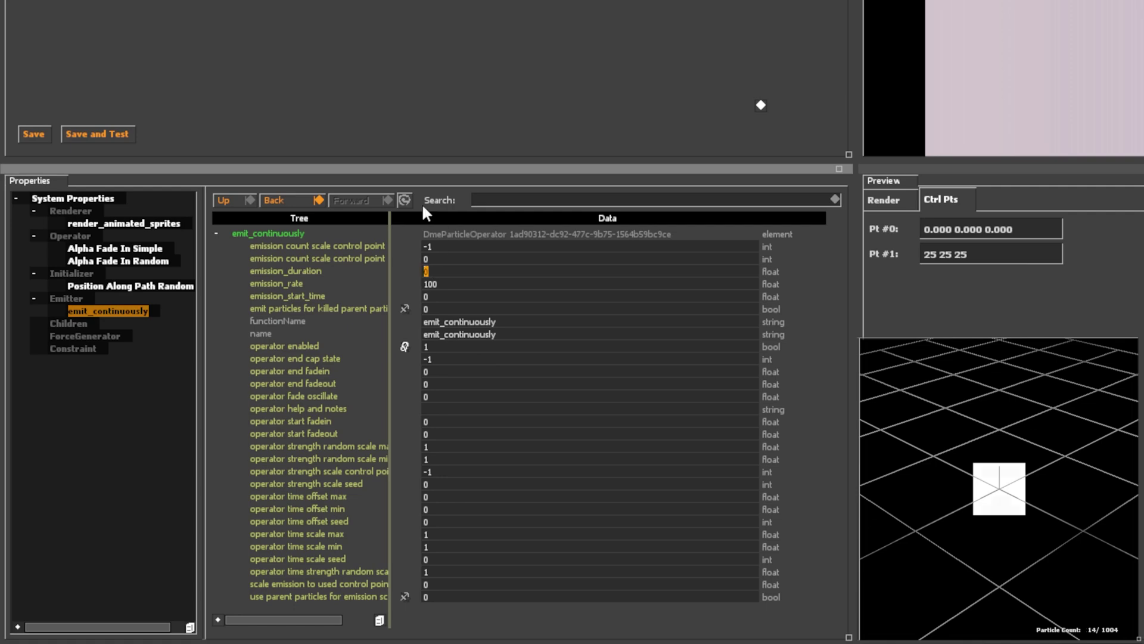
pyautogui.write('0.025')
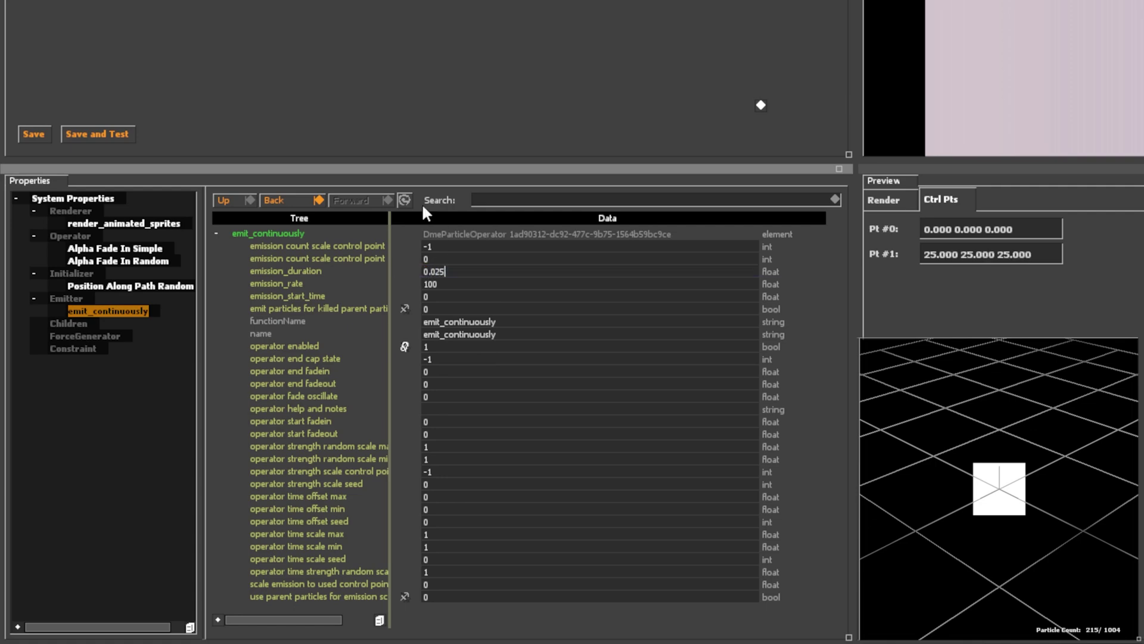
pyautogui.press('Return')
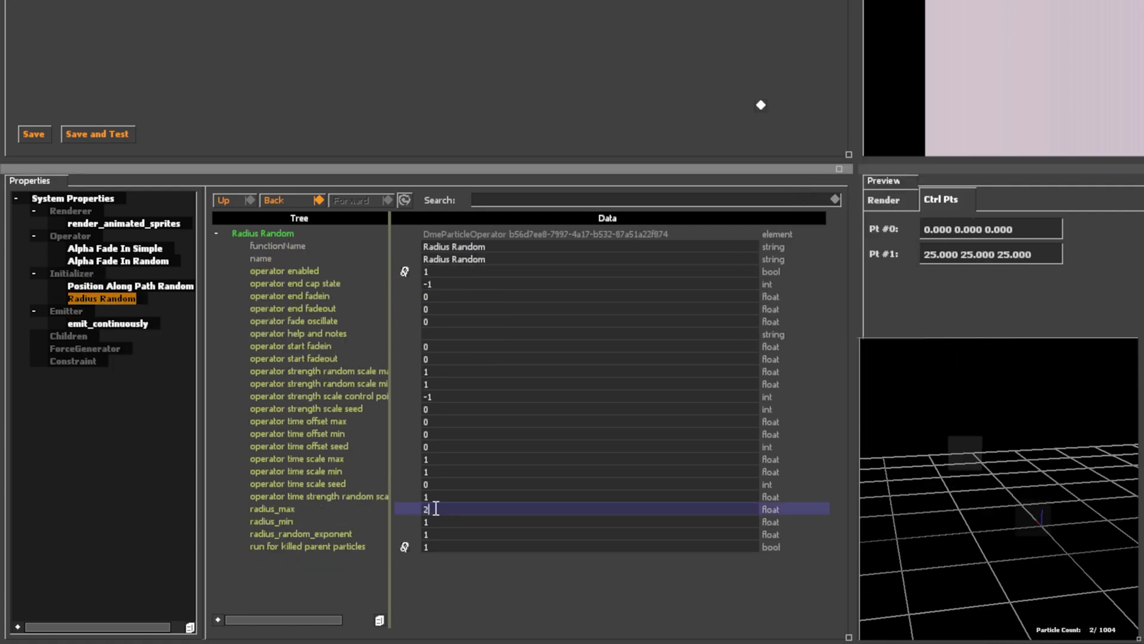
pyautogui.press('Return')
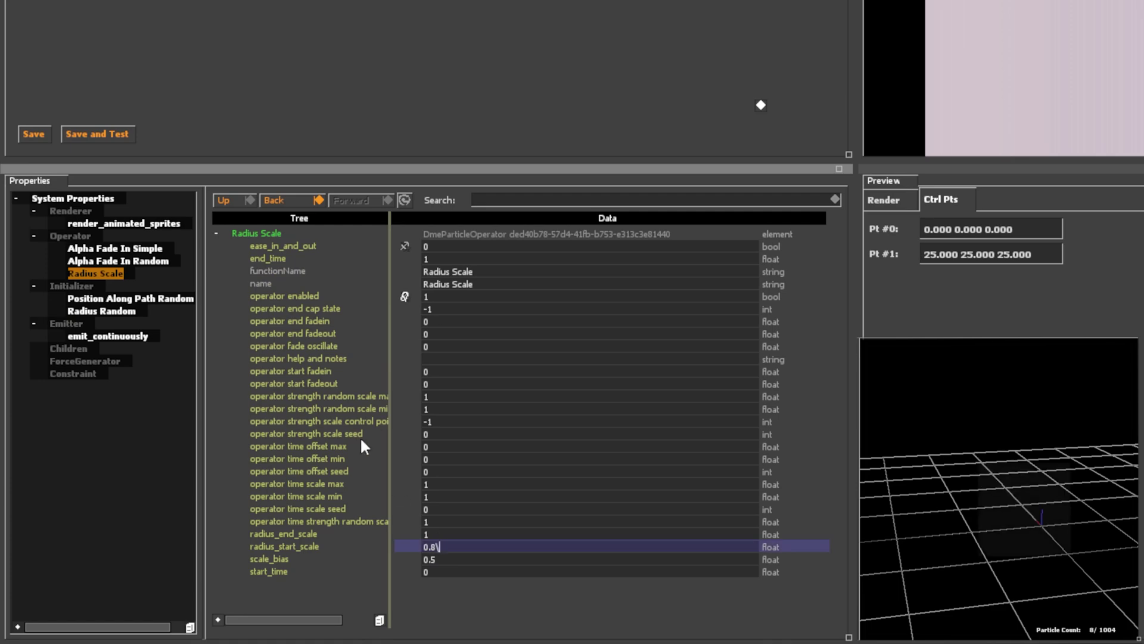
pyautogui.press('Return')
pyautogui.click(123, 223)
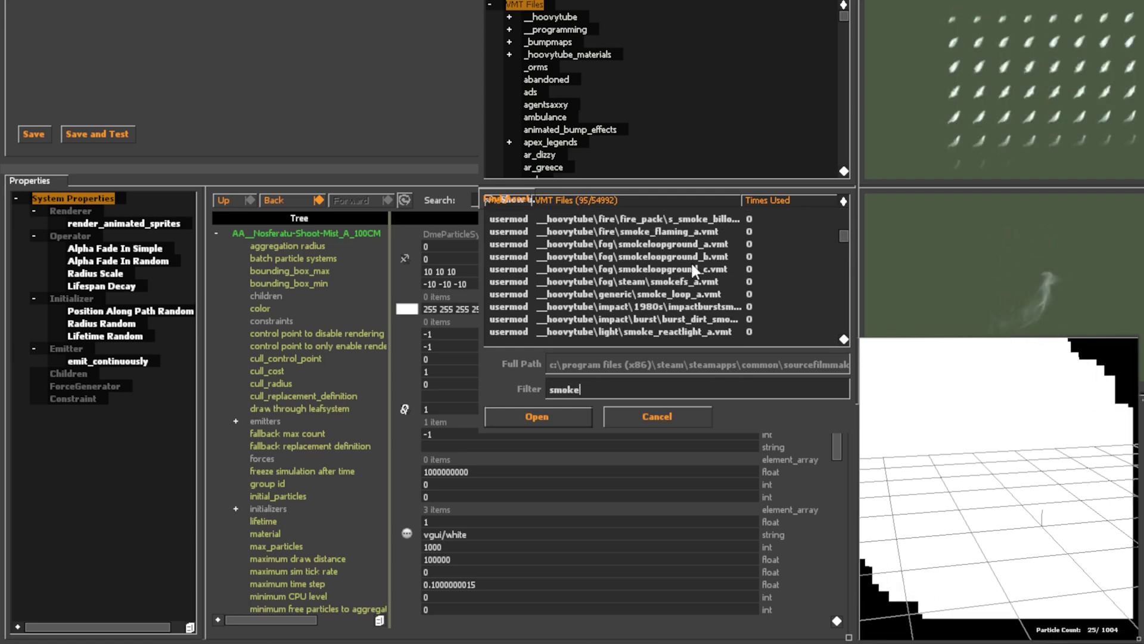
# Give the mist a looping ground smoke material, Rotation Random and an Alpha Fade Out Simple operator
pyautogui.click(714, 256)
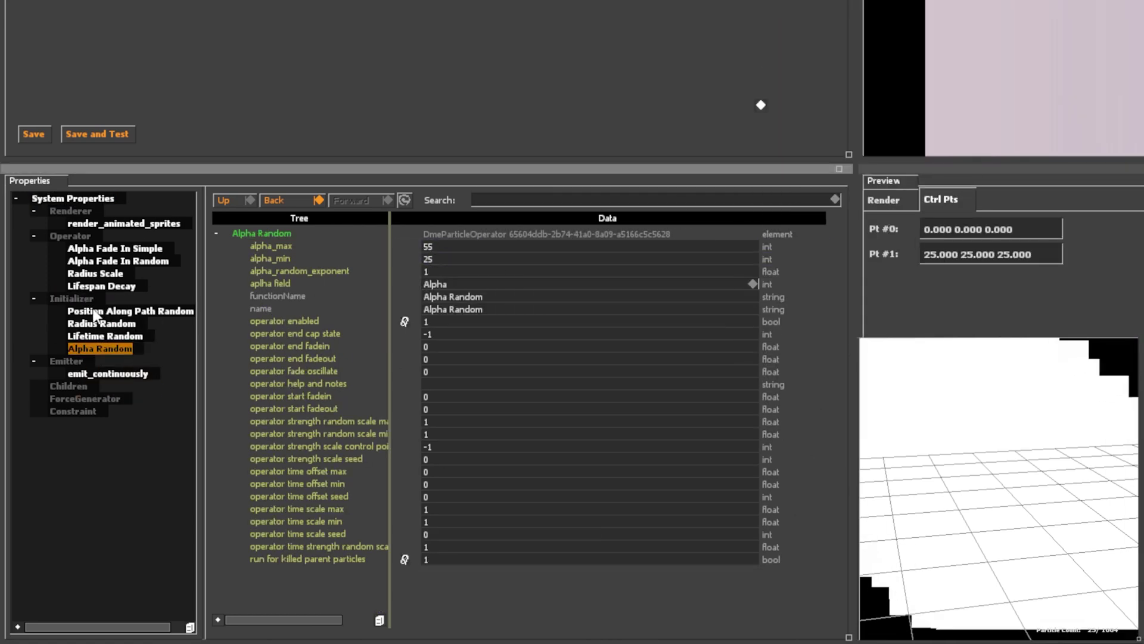
pyautogui.doubleClick(824, 218)
pyautogui.click(124, 222)
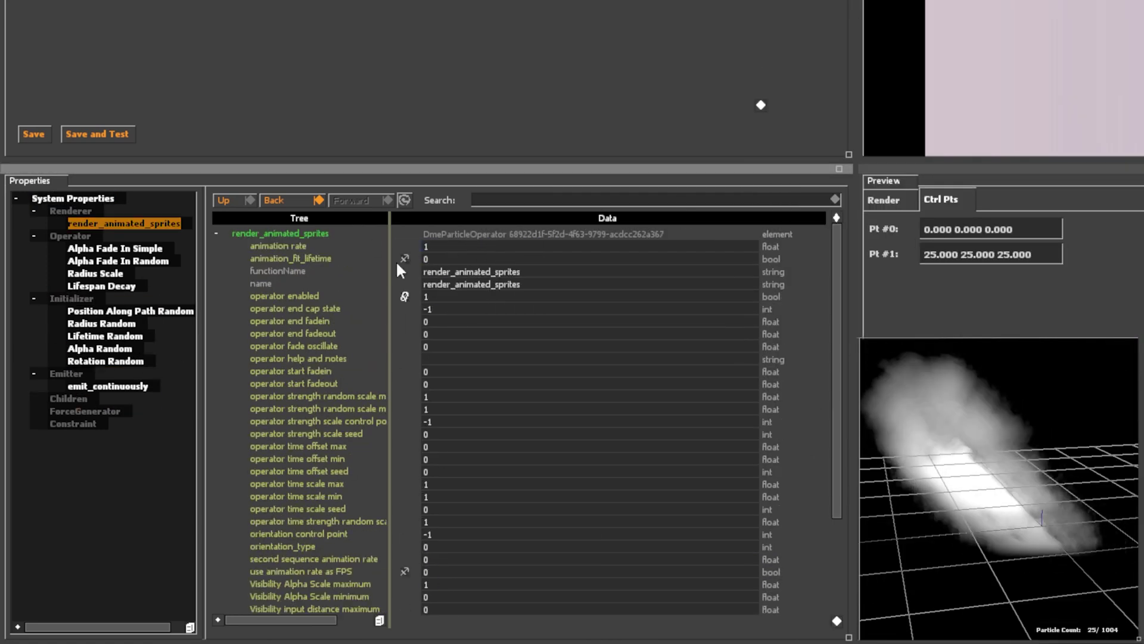
pyautogui.click(149, 261)
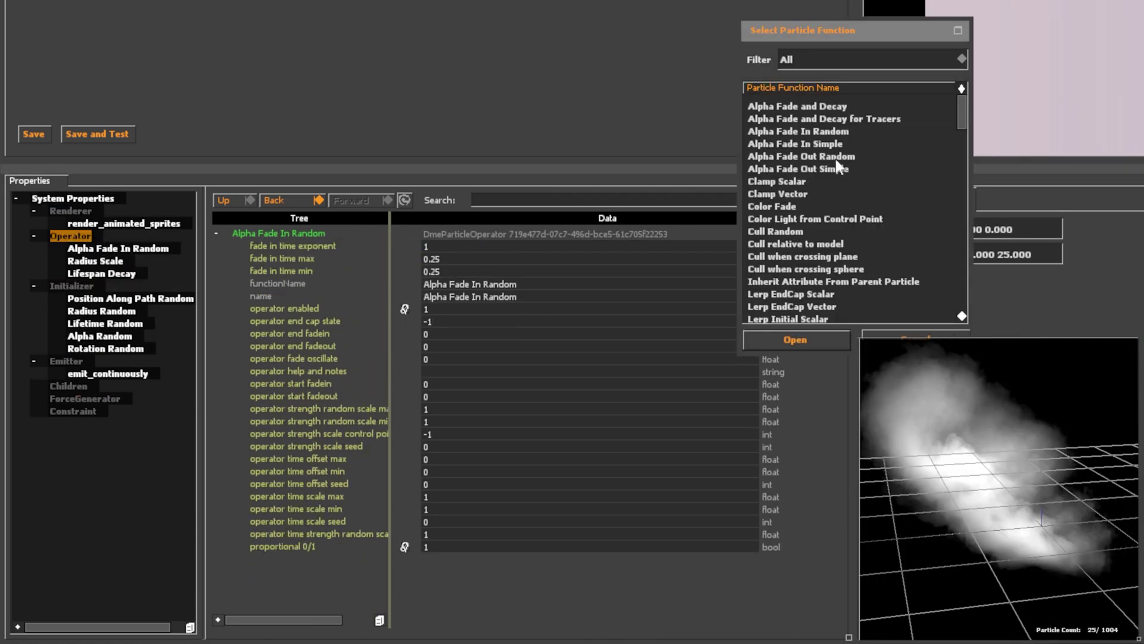
pyautogui.doubleClick(798, 156)
pyautogui.rightClick(140, 285)
pyautogui.click(159, 292)
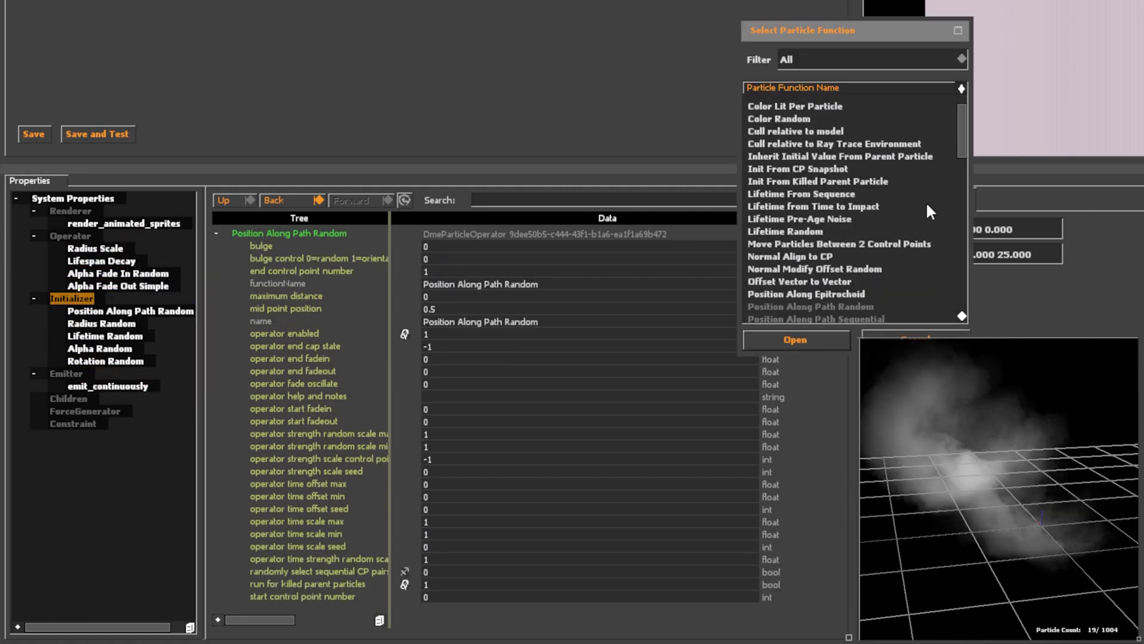
# Add Rotation Yaw Random and a Color Random initializer tinted red-orange
pyautogui.click(831, 293)
pyautogui.click(795, 339)
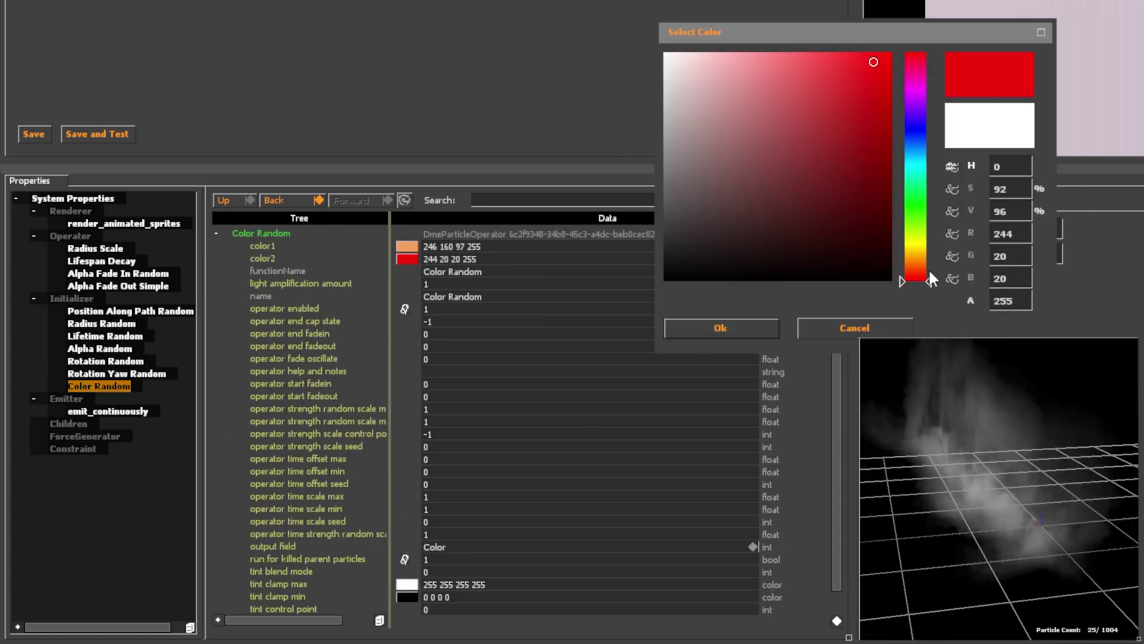
pyautogui.moveTo(929, 268); pyautogui.dragTo(911, 275)
pyautogui.click(752, 327)
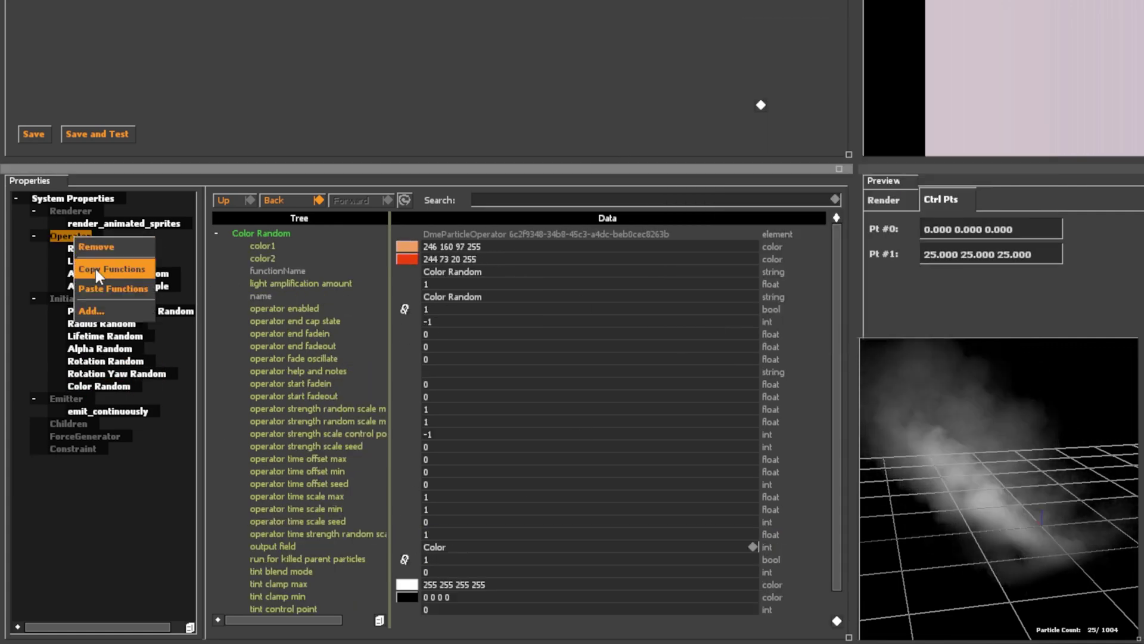
# Add a Color Fade toward red-orange 83 48 34 ending at 0.325, and set Radius Random max to 45
pyautogui.click(91, 311)
pyautogui.doubleClick(772, 206)
pyautogui.click(427, 244)
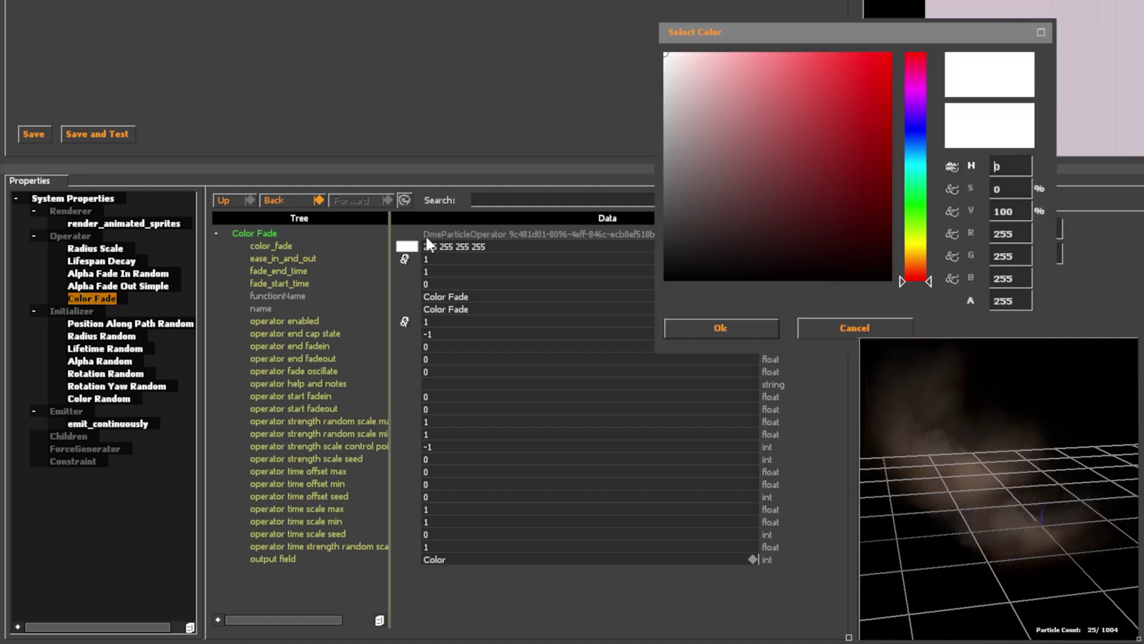
pyautogui.click(928, 272)
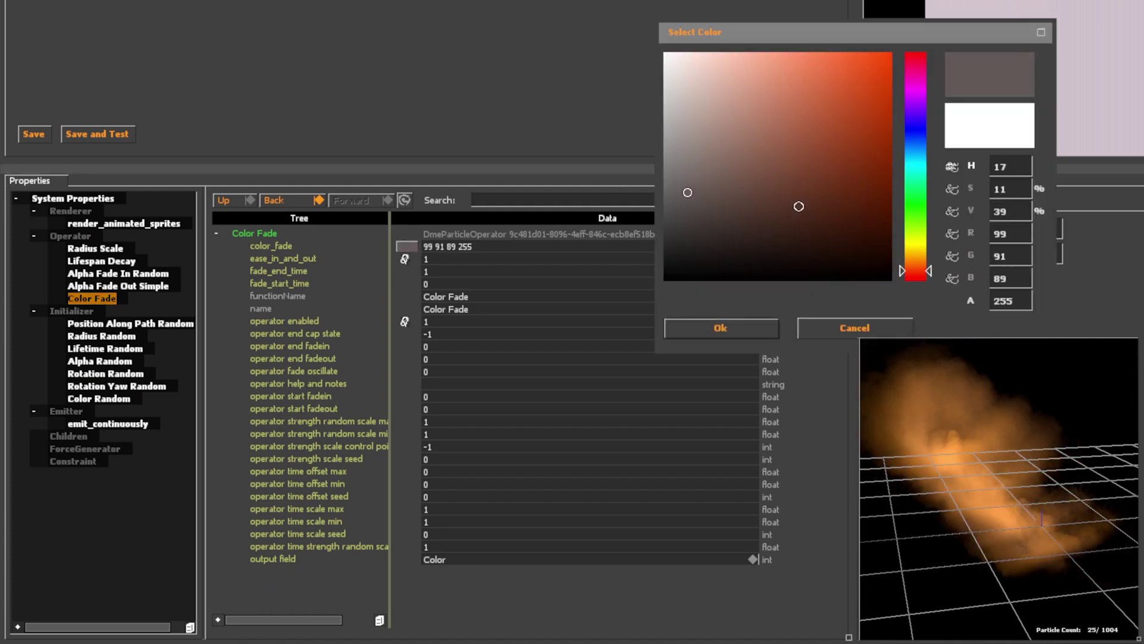
pyautogui.click(708, 326)
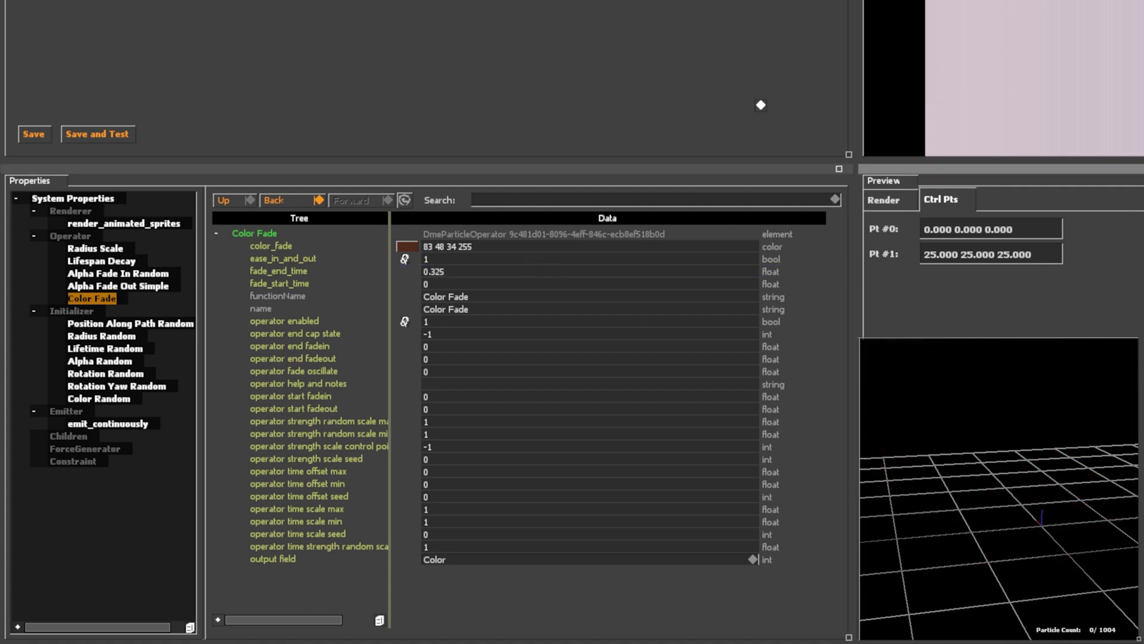
pyautogui.click(95, 337)
pyautogui.click(448, 521)
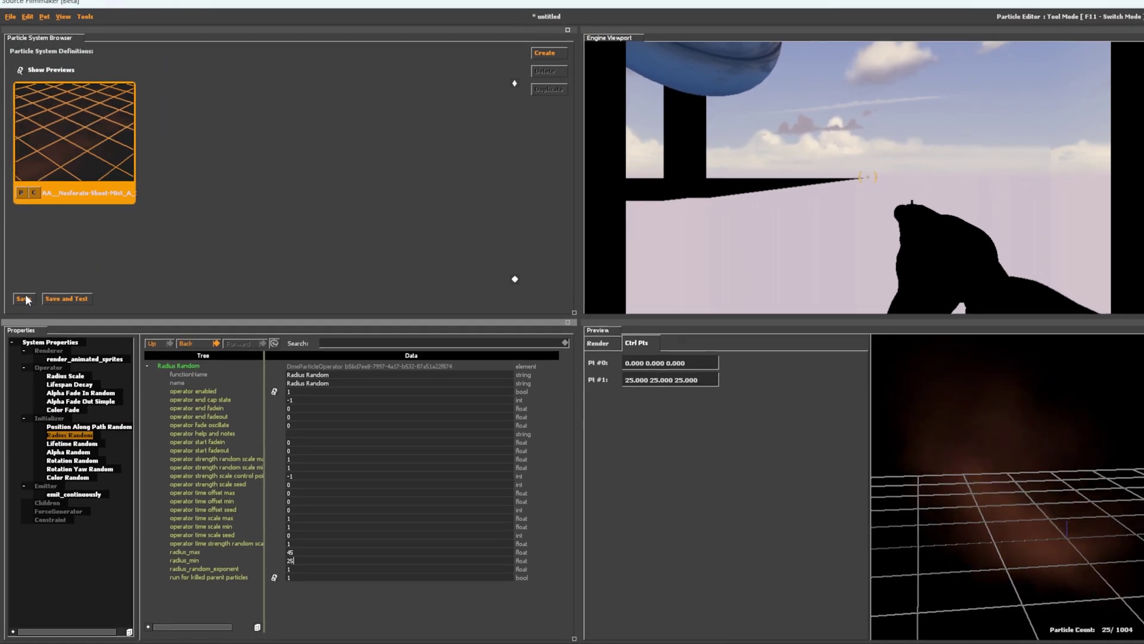
# Save the system as 'nosferatu (shoot) --- mist' and pick its mist definition for the scene
pyautogui.click(24, 299)
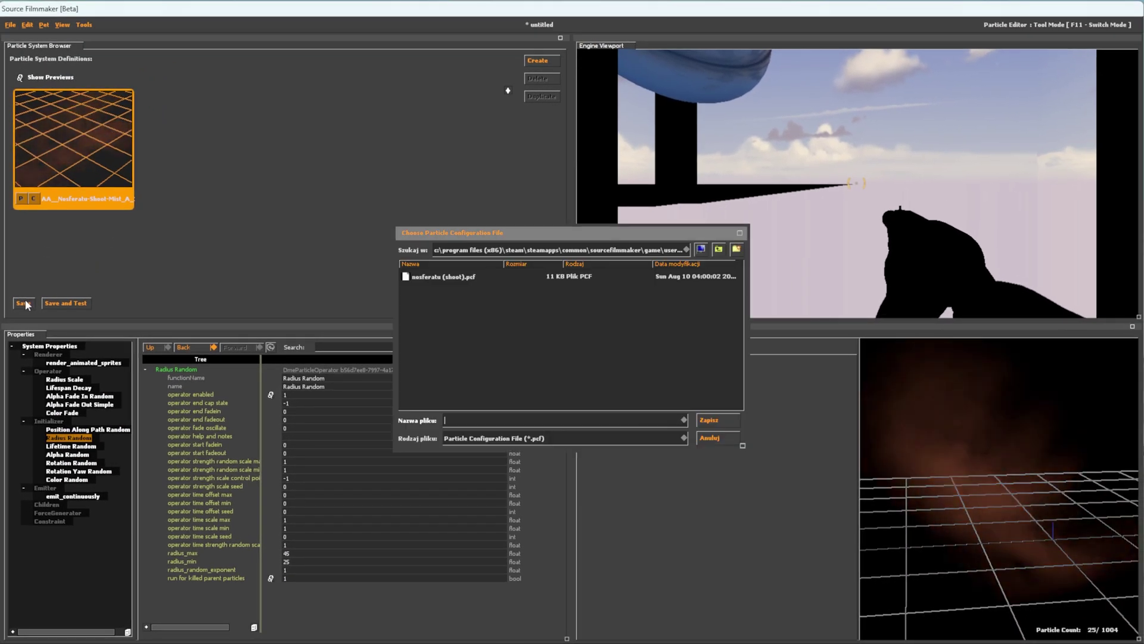
pyautogui.write('nosferatu ')
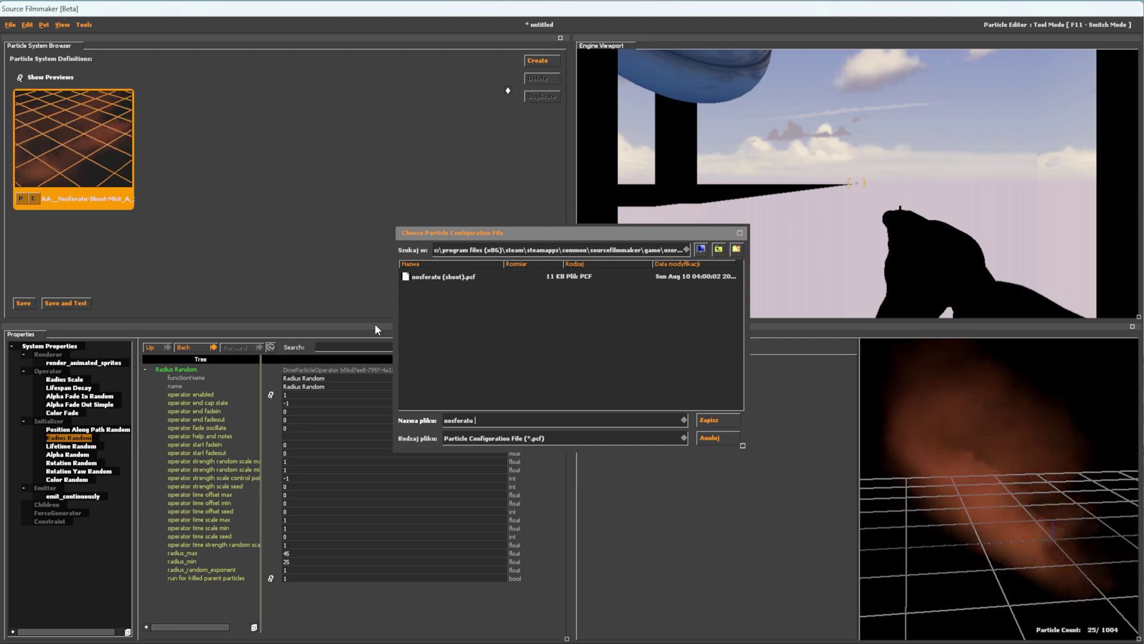
pyautogui.write('(shoot)')
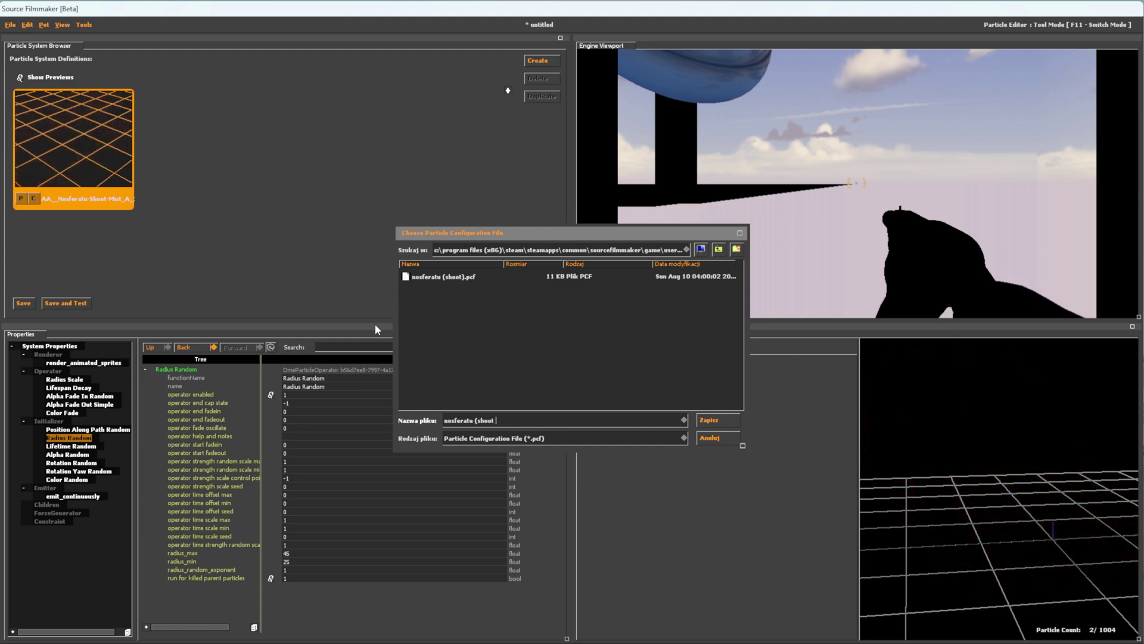
pyautogui.write(' --- mist')
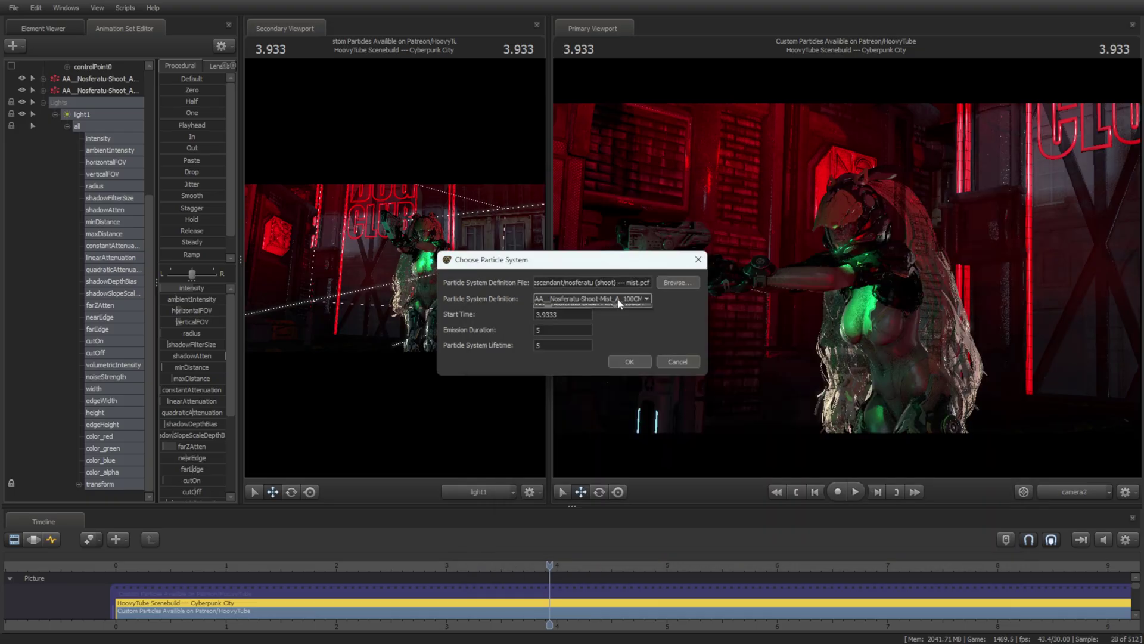
pyautogui.click(617, 298)
pyautogui.click(622, 310)
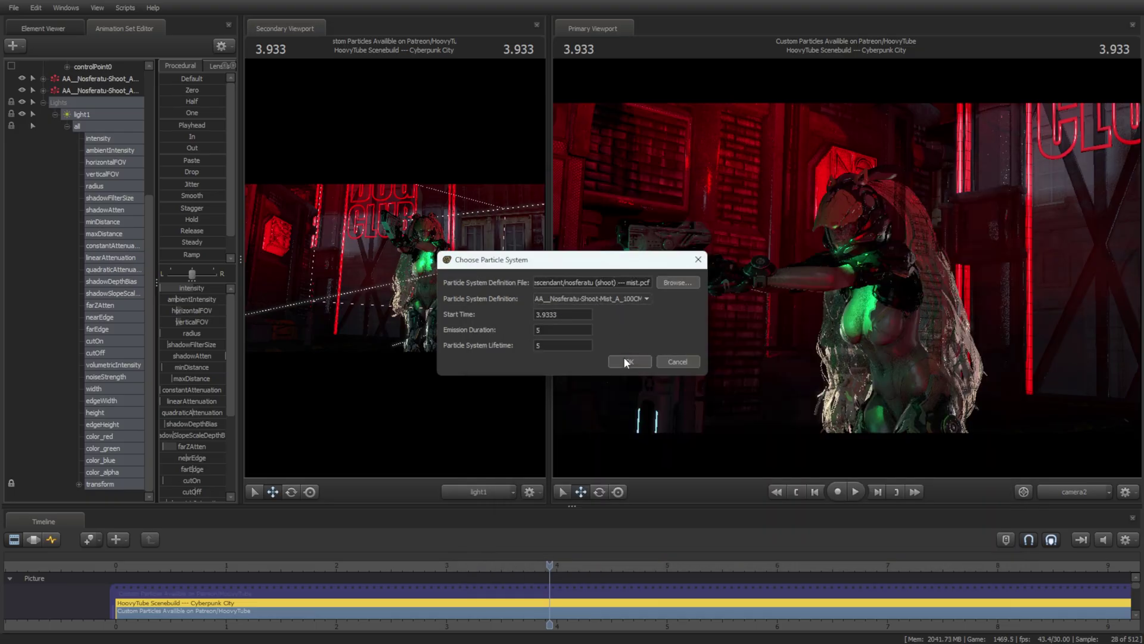
# Add the mist system at 4.000 s and move its transform down toward the character in the work camera
pyautogui.click(624, 358)
pyautogui.moveTo(550, 563)
pyautogui.mouseDown()
pyautogui.moveTo(510, 563)
pyautogui.moveTo(553, 562)
pyautogui.mouseUp()
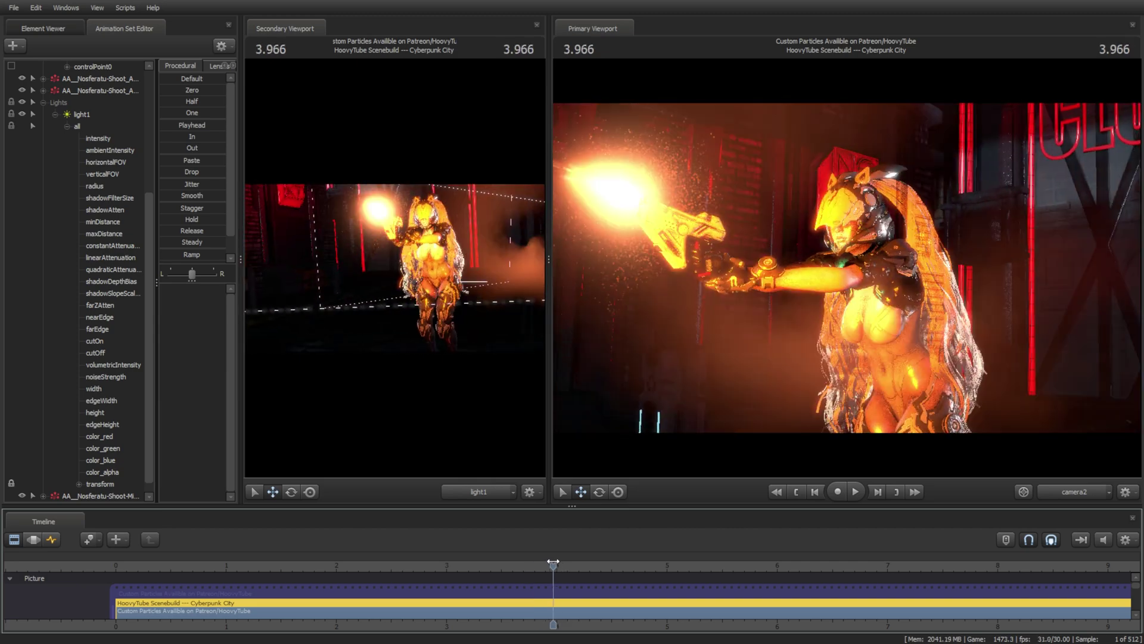
pyautogui.click(31, 540)
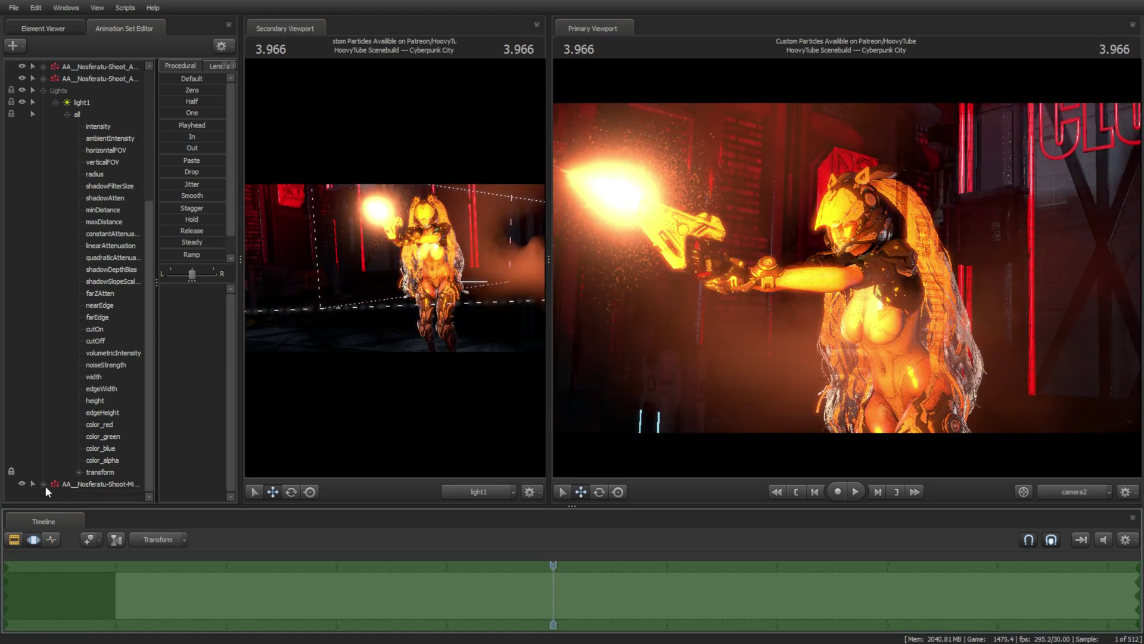
pyautogui.click(55, 485)
pyautogui.click(87, 459)
pyautogui.click(471, 492)
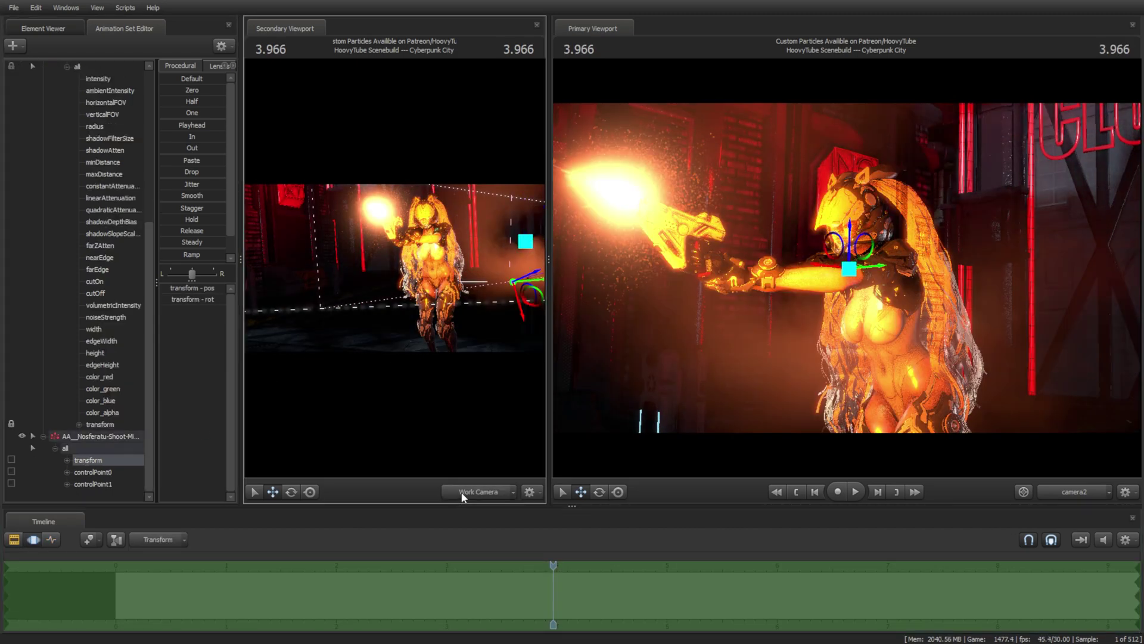
pyautogui.click(477, 471)
pyautogui.moveTo(393, 268); pyautogui.dragTo(347, 293)
pyautogui.moveTo(1053, 266); pyautogui.dragTo(916, 404)
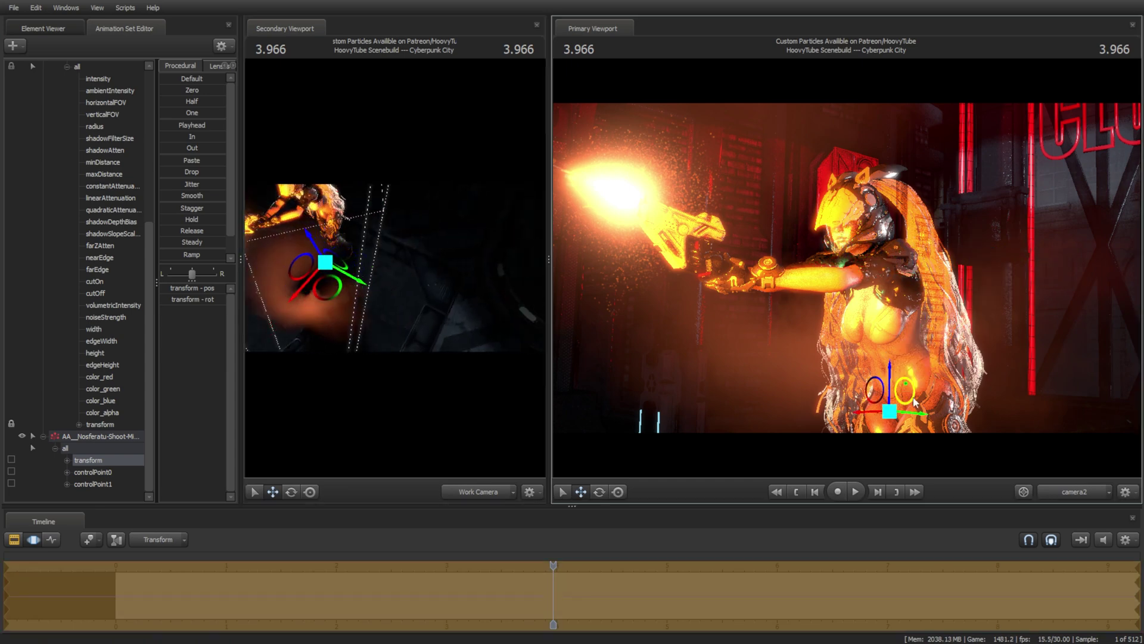
# Move controlPoint1 up to the gun flash and shift controlPoint0 to the right
pyautogui.click(93, 483)
pyautogui.moveTo(394, 268); pyautogui.dragTo(346, 251)
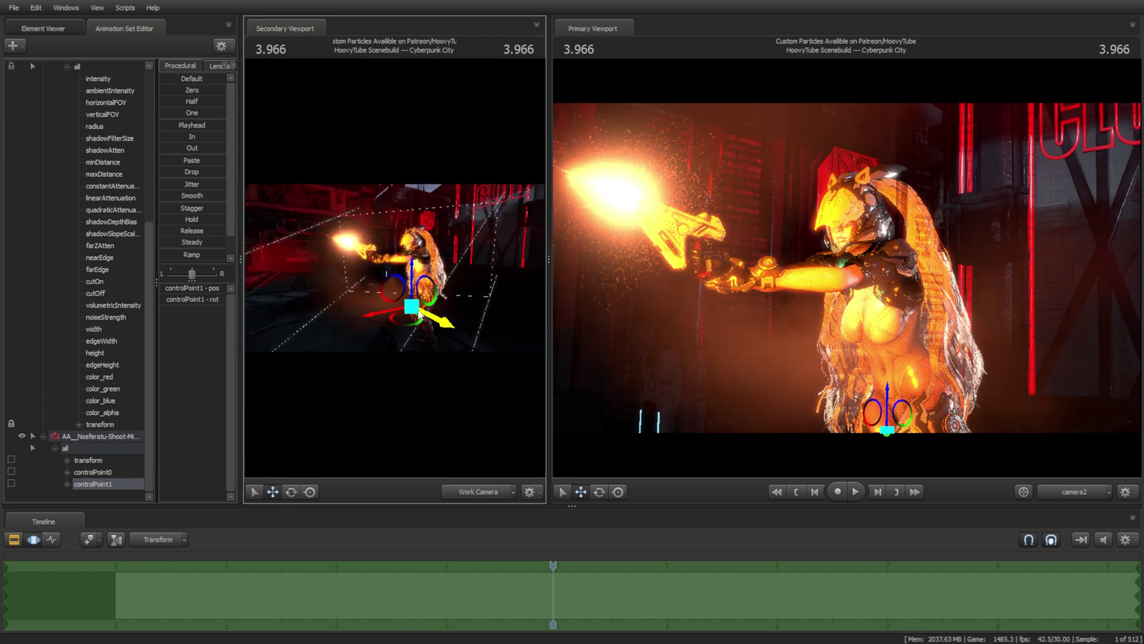
pyautogui.moveTo(417, 311); pyautogui.dragTo(341, 261)
pyautogui.moveTo(525, 565); pyautogui.dragTo(556, 563)
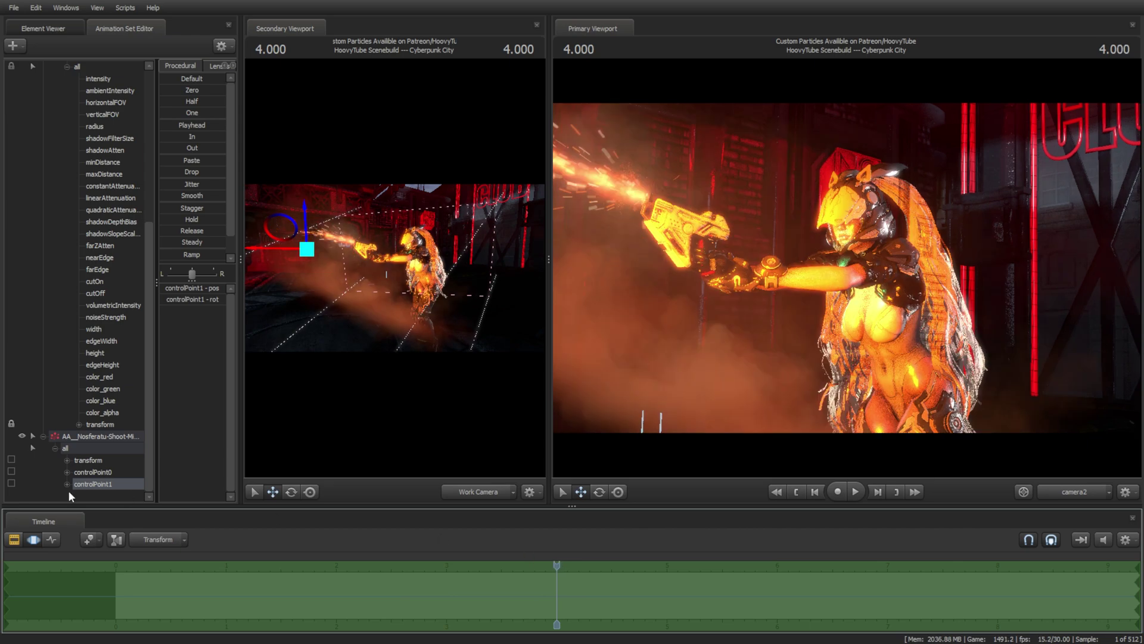
pyautogui.click(92, 471)
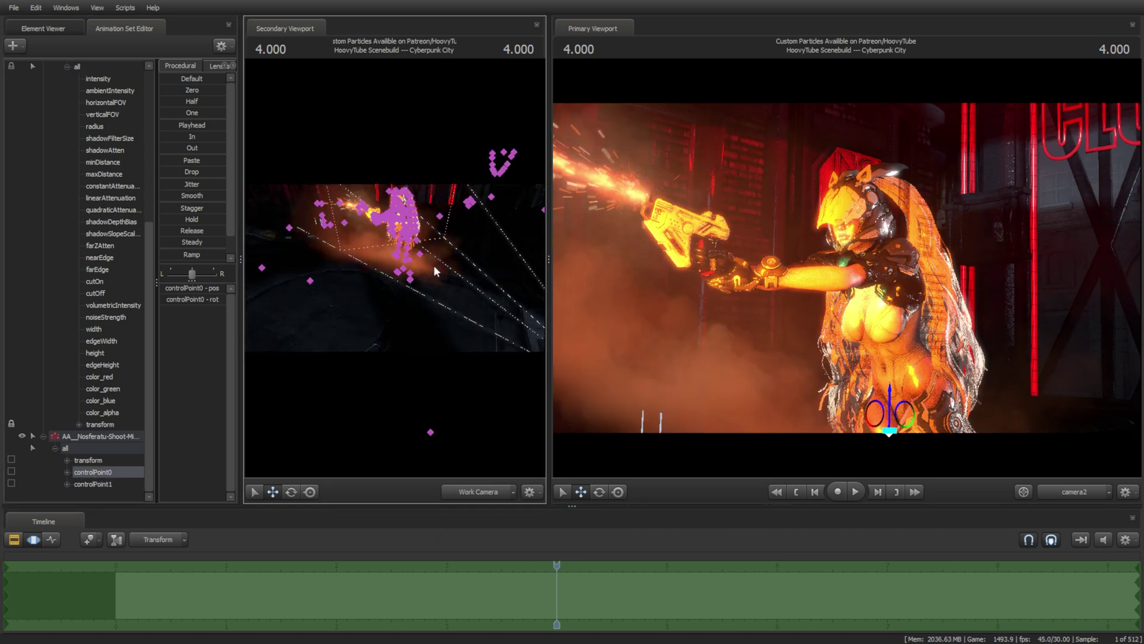
pyautogui.moveTo(435, 271); pyautogui.dragTo(510, 281)
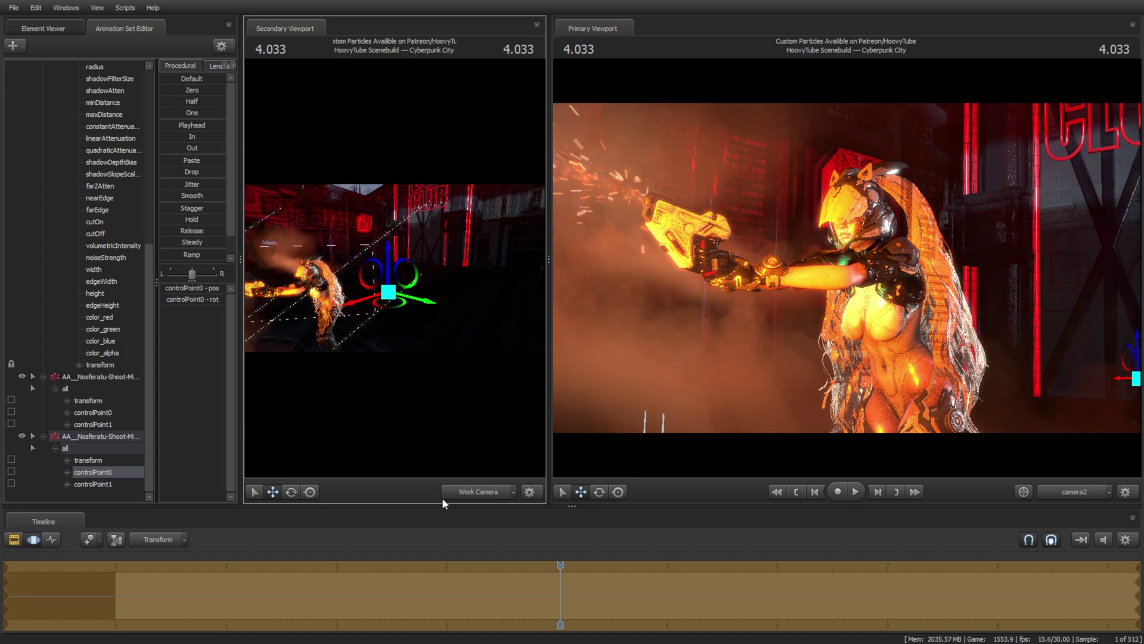
# Nudge the control point lower and play the shot from 3.533 s to watch the smoke
pyautogui.moveTo(494, 578); pyautogui.dragTo(562, 580)
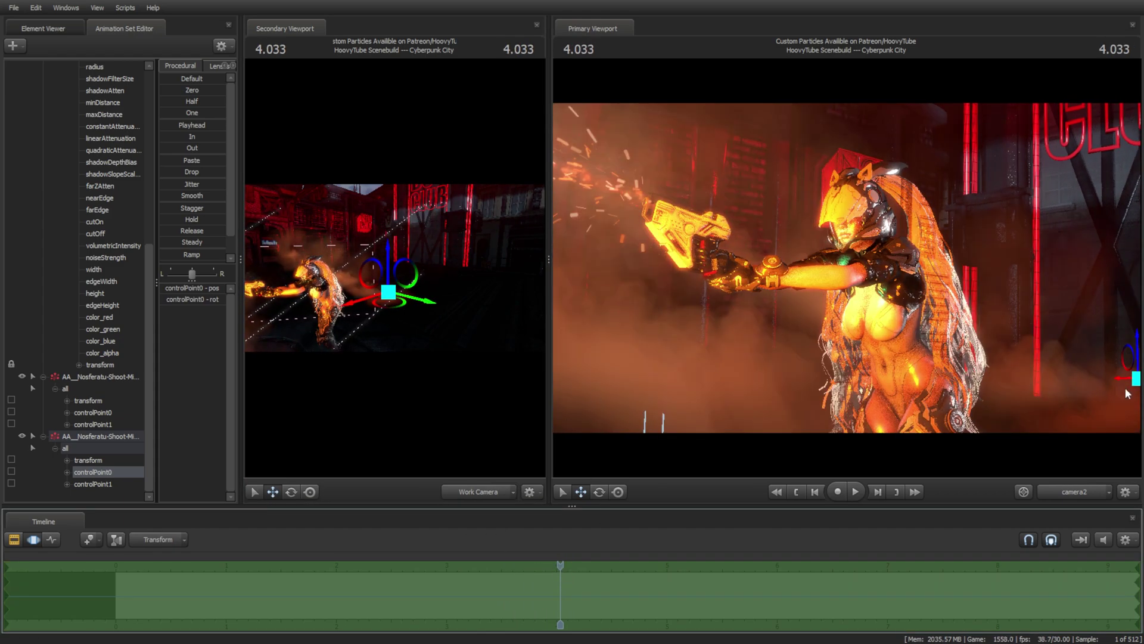
pyautogui.moveTo(1136, 378); pyautogui.dragTo(1127, 394)
pyautogui.click(508, 564)
pyautogui.press('space')
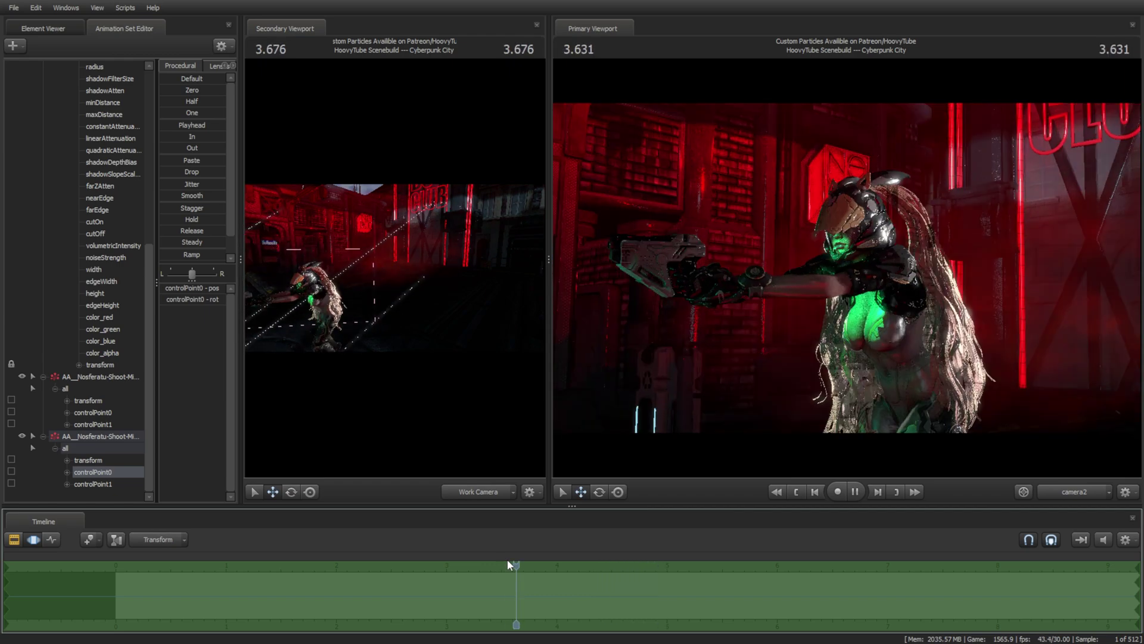
pyautogui.press('space')
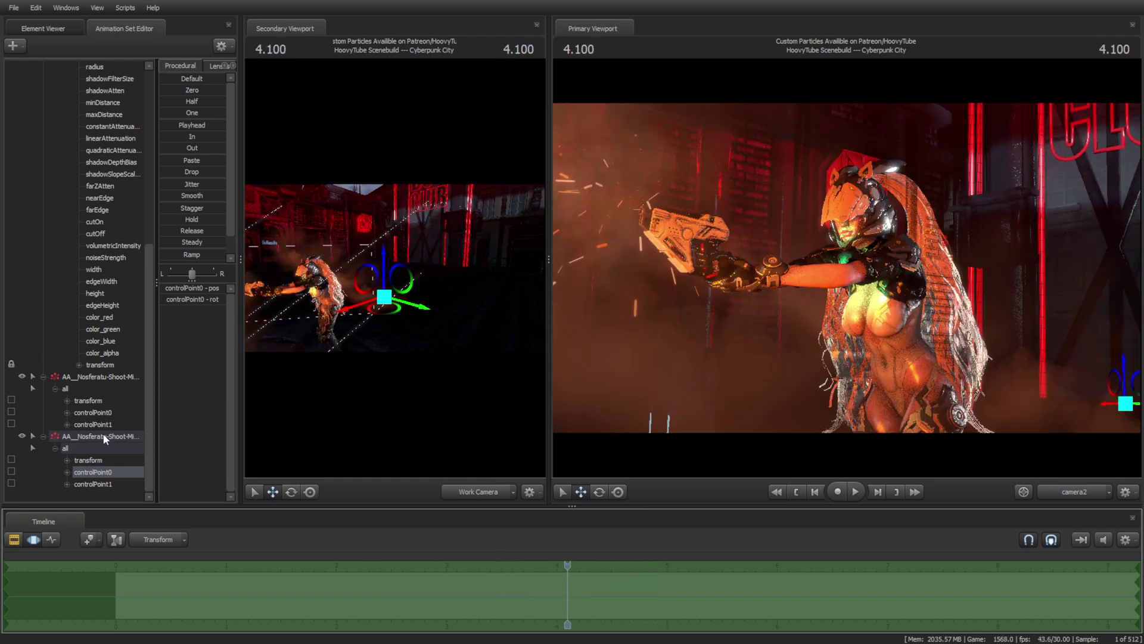
# Open the first Nosferatu mist's particle definition in the particle editor
pyautogui.rightClick(105, 439)
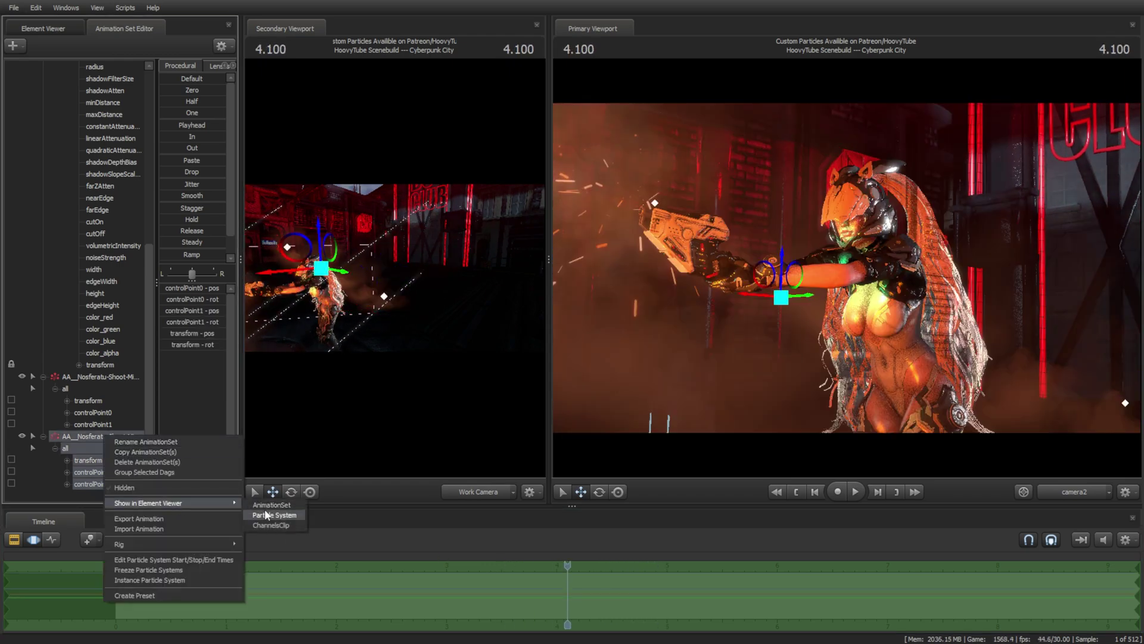
pyautogui.rightClick(112, 379)
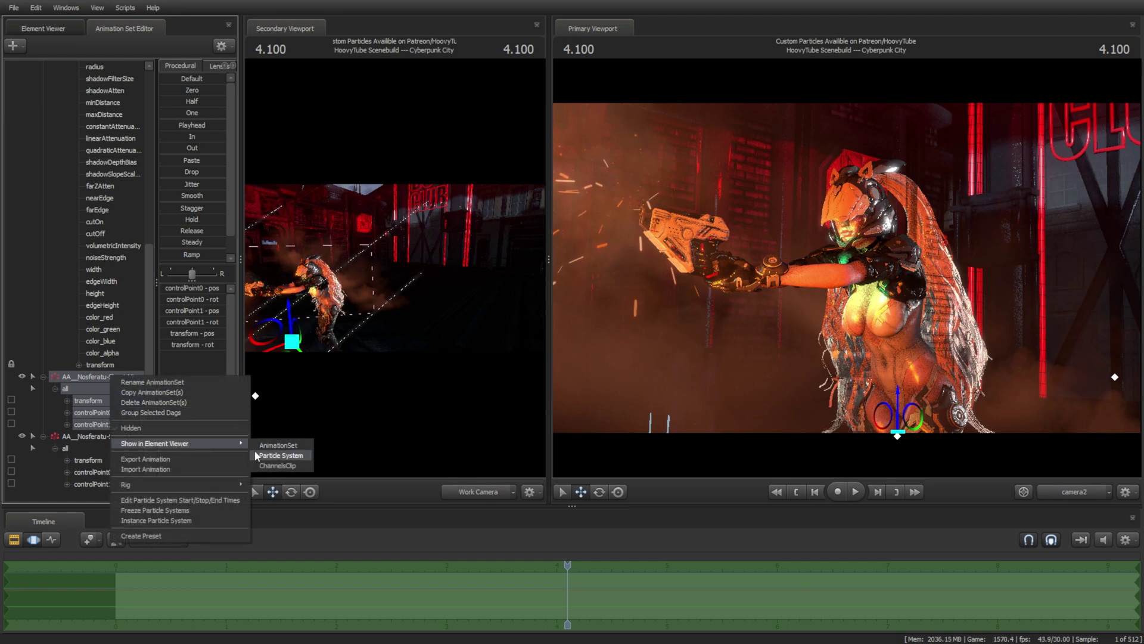
pyautogui.click(280, 455)
pyautogui.rightClick(101, 77)
pyautogui.click(119, 242)
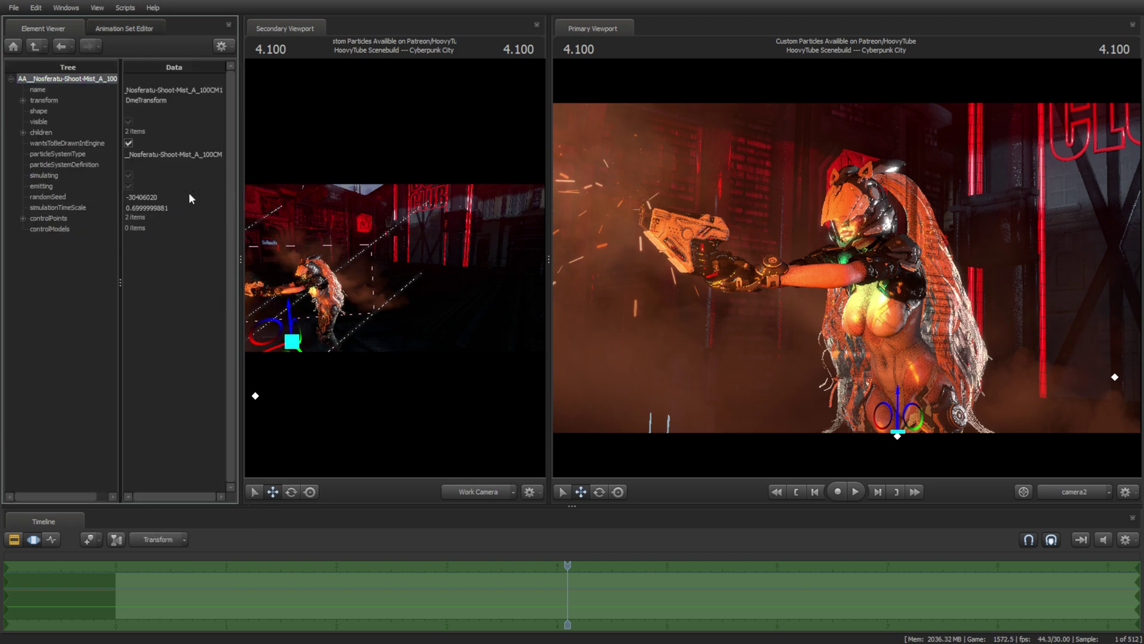
pyautogui.click(217, 165)
pyautogui.click(218, 165)
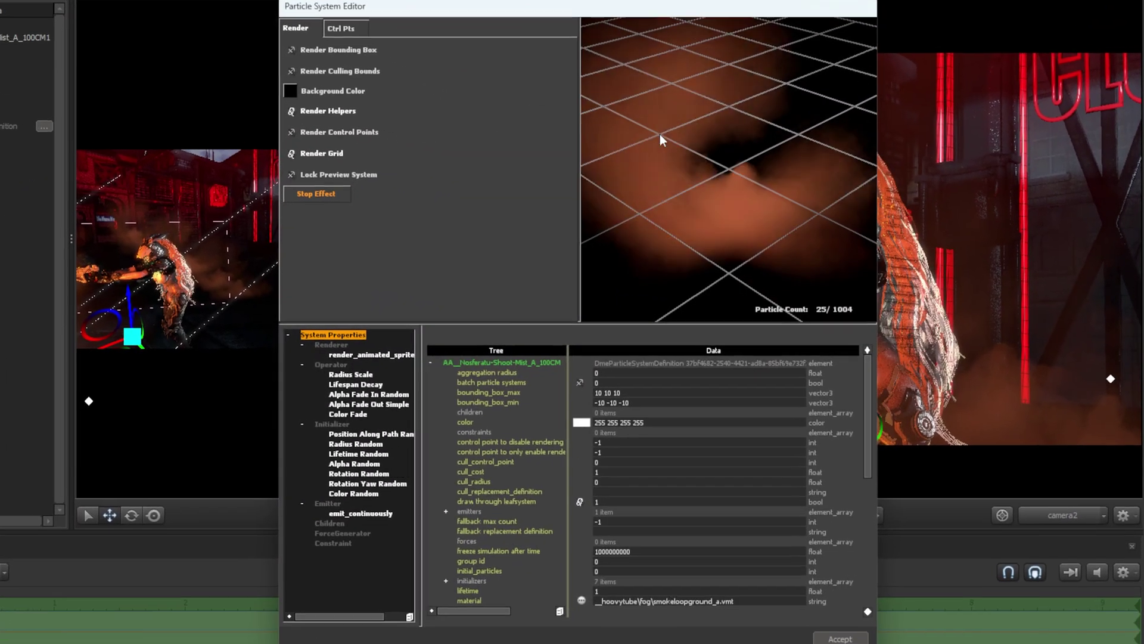
# Add a Position Modify Offset Random initializer with offset max 0 0 25 and set Alpha Random max to 55
pyautogui.rightClick(340, 415)
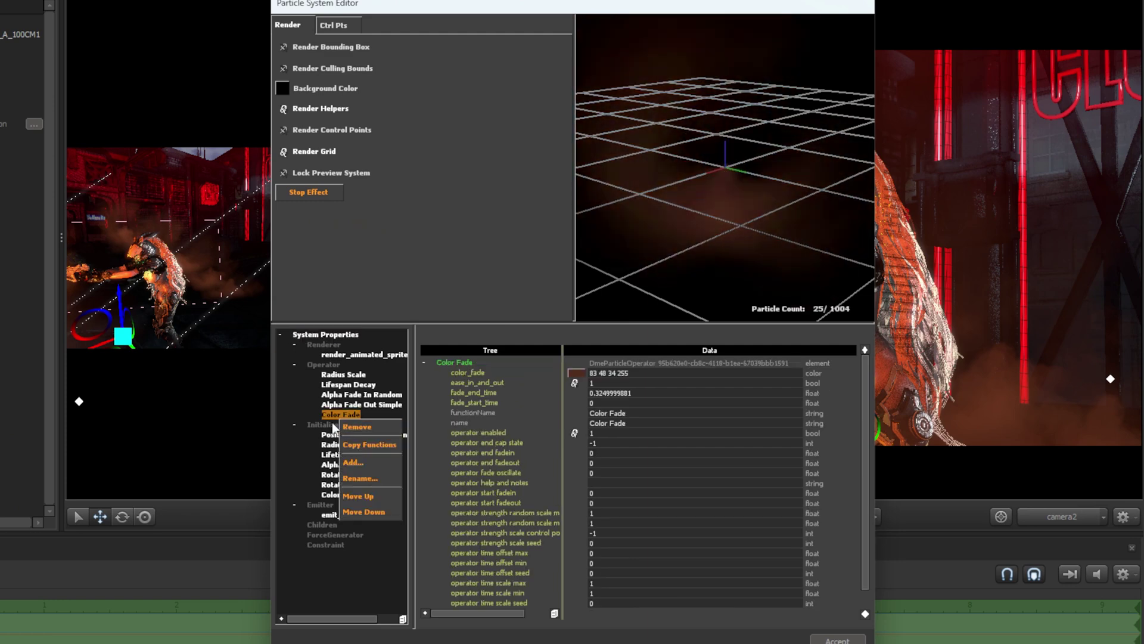
pyautogui.click(342, 467)
pyautogui.scroll(-4, 564, 403)
pyautogui.doubleClick(547, 408)
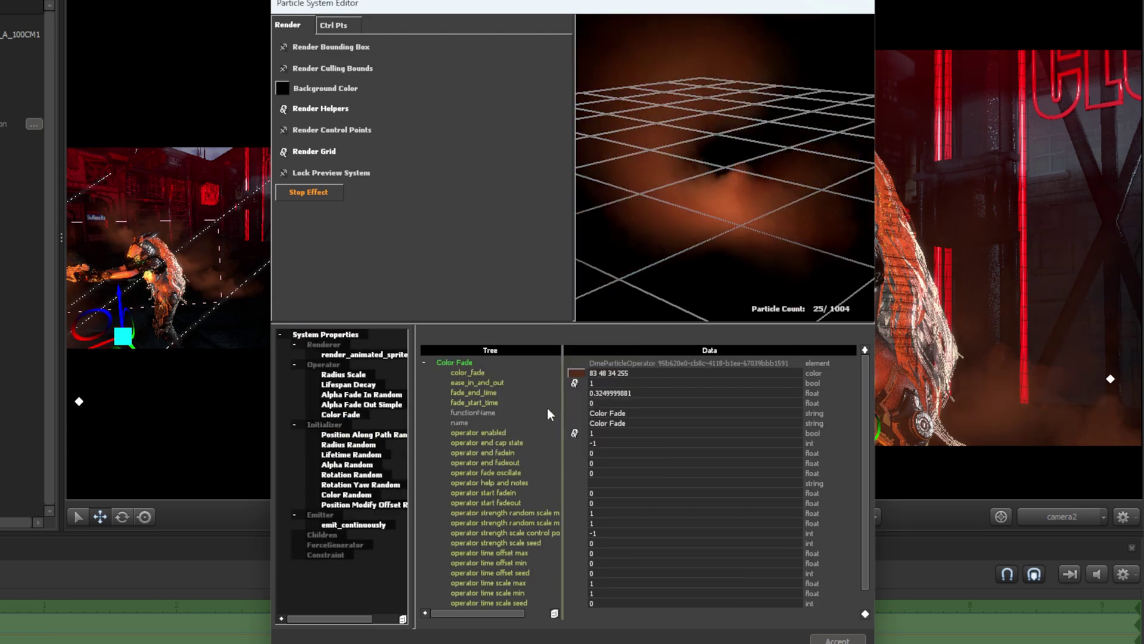
pyautogui.click(368, 506)
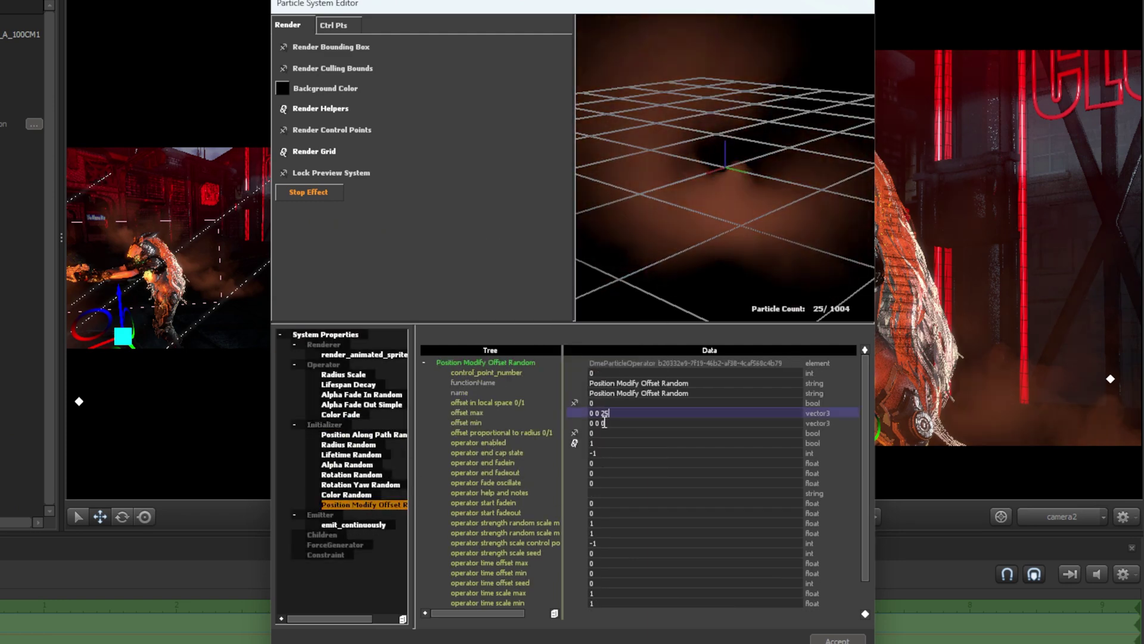
pyautogui.press('Return')
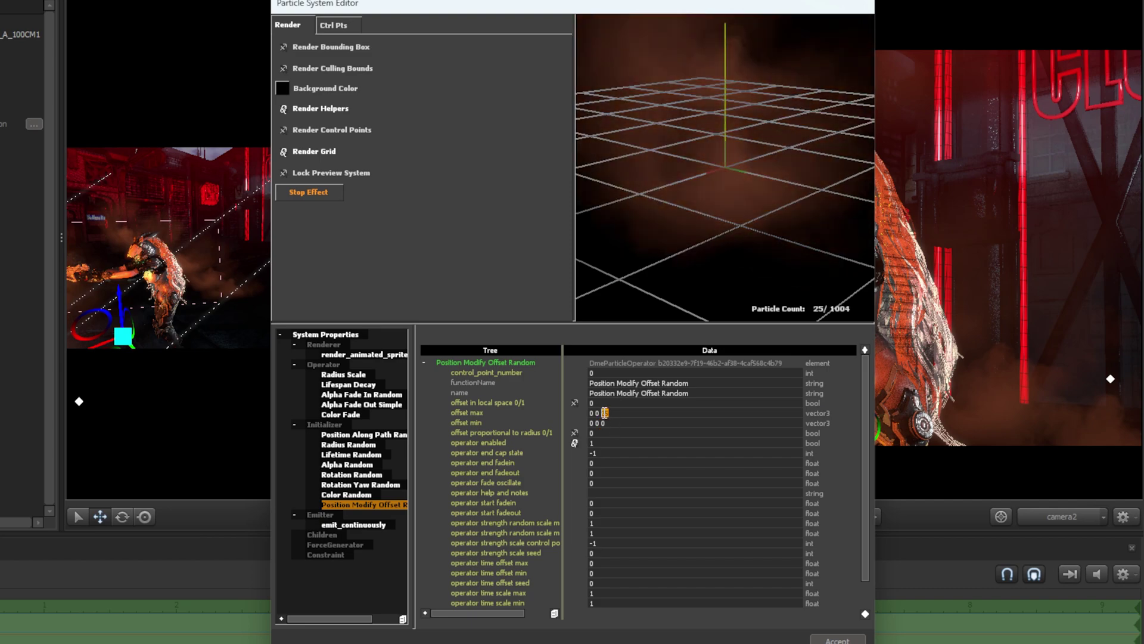
pyautogui.click(367, 464)
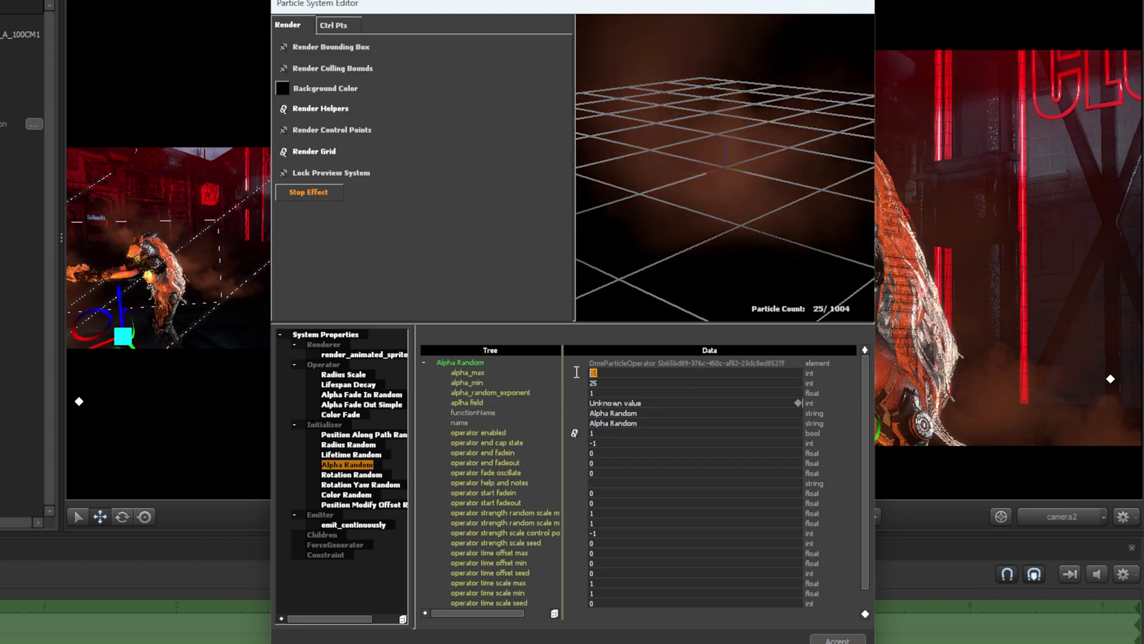
pyautogui.press('Return')
pyautogui.press('Escape')
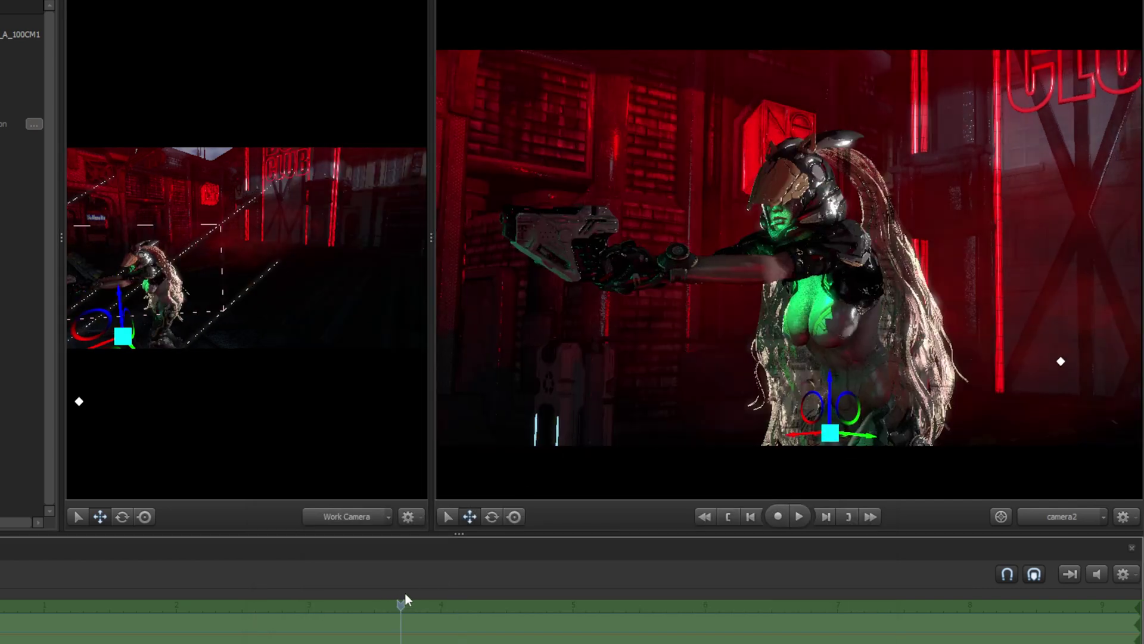
# Reduce the offset max to 0 0 5 and set the lifetime maximum to 1
pyautogui.moveTo(406, 599); pyautogui.dragTo(446, 602)
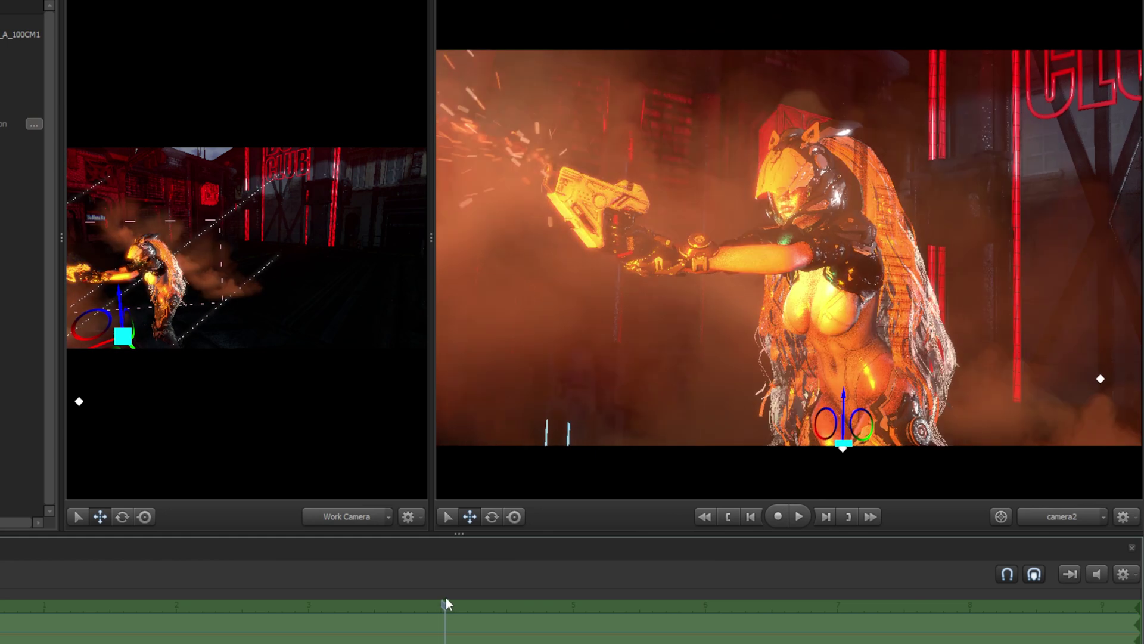
pyautogui.hotkey('alt', 'Tab')
pyautogui.click(383, 505)
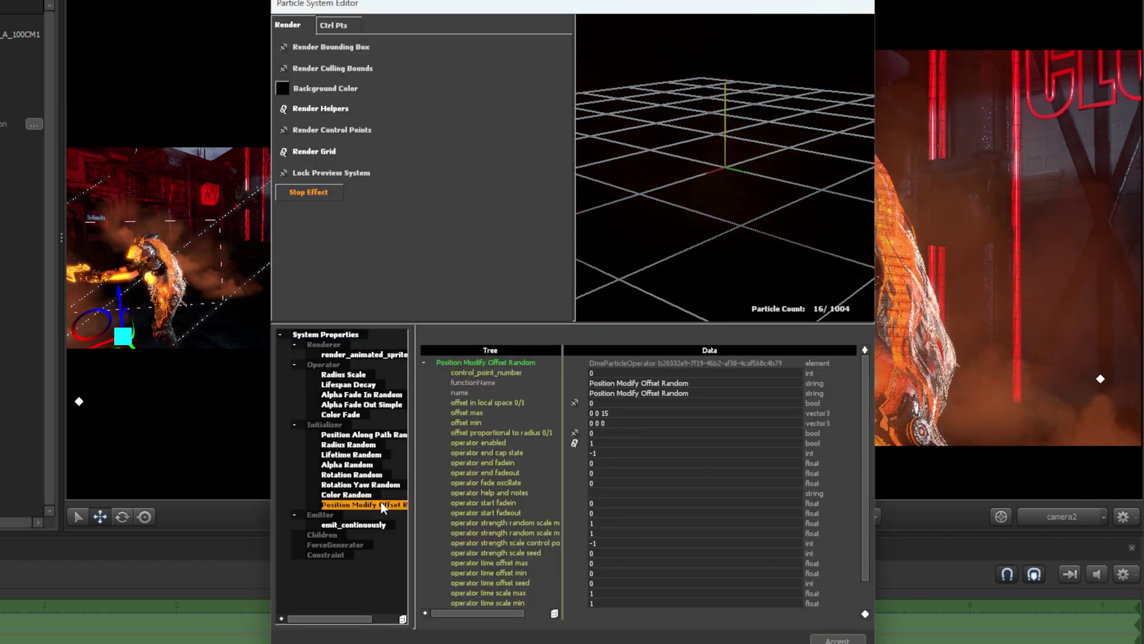
pyautogui.press('Return')
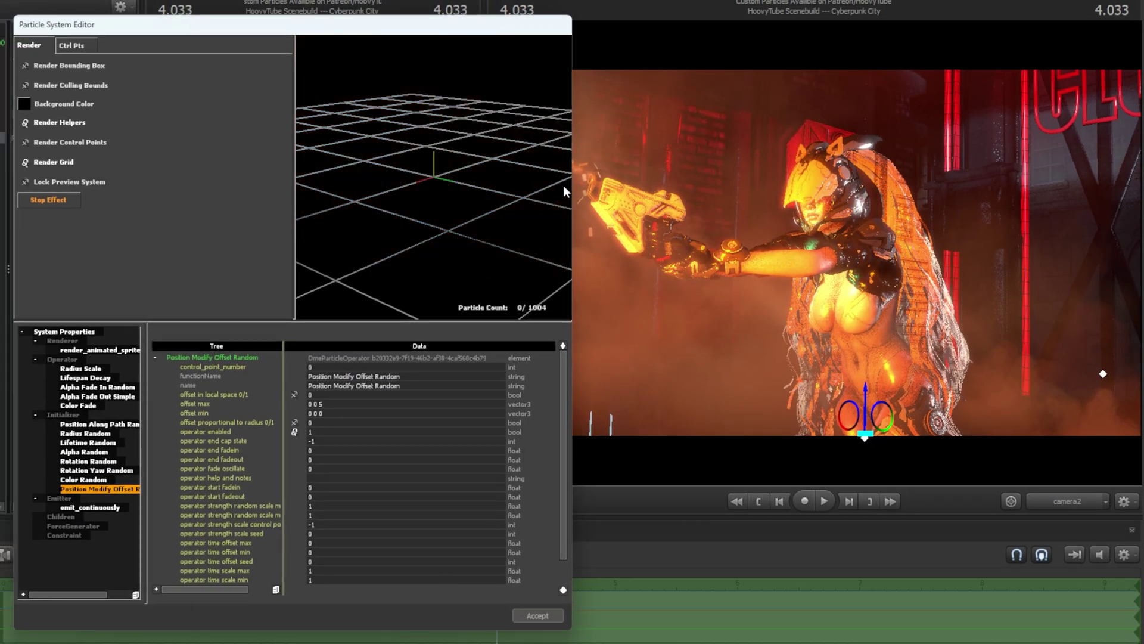
pyautogui.moveTo(559, 192); pyautogui.dragTo(480, 216)
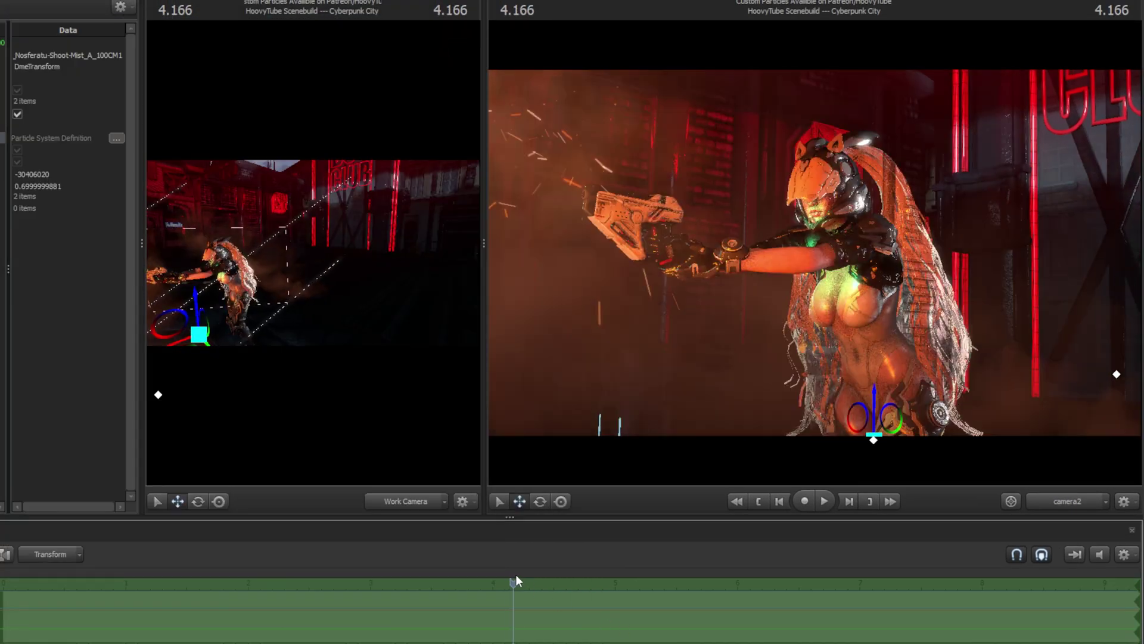
pyautogui.moveTo(516, 574); pyautogui.dragTo(520, 574)
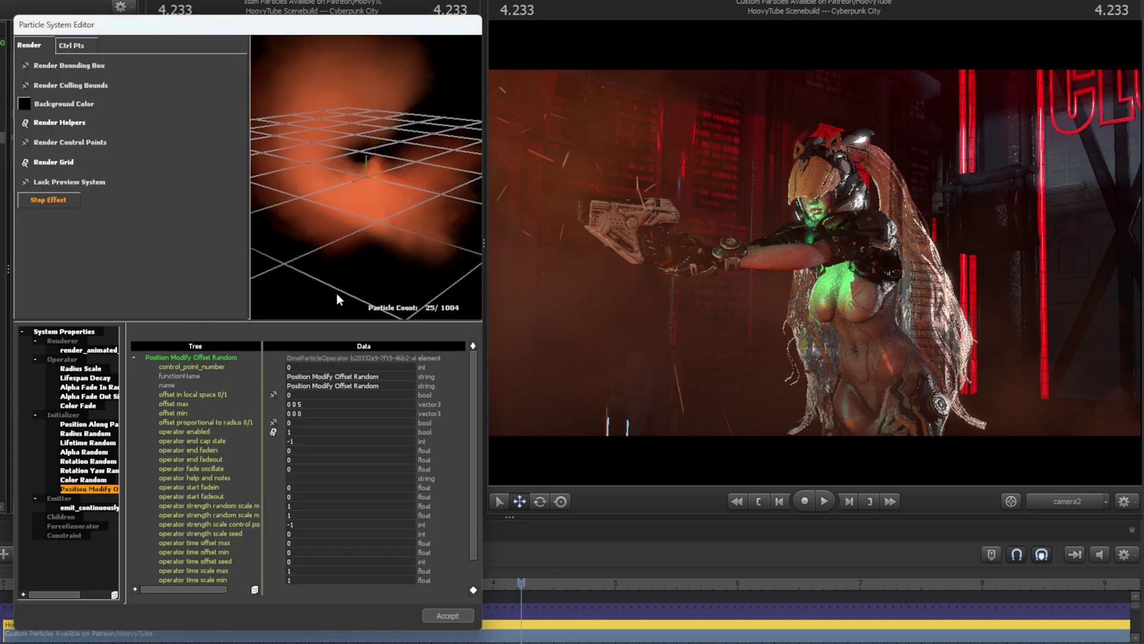
pyautogui.click(89, 350)
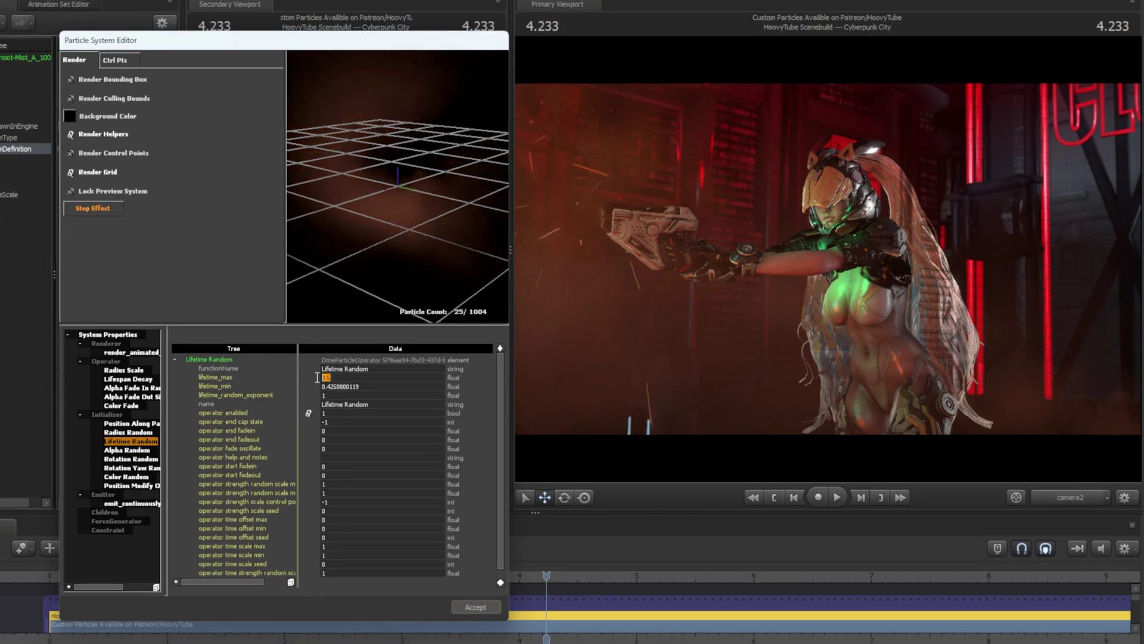
pyautogui.write('1')
pyautogui.press('Return')
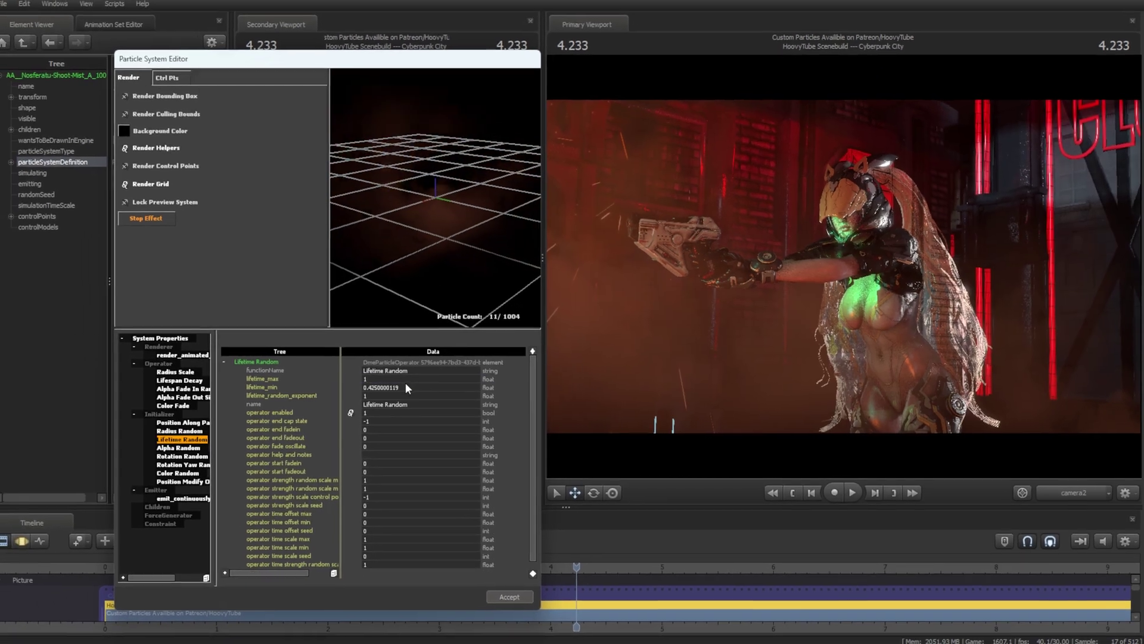
# Replay the gunshot repeatedly from just before the shot, then accept the particle changes
pyautogui.click(516, 595)
pyautogui.press('space')
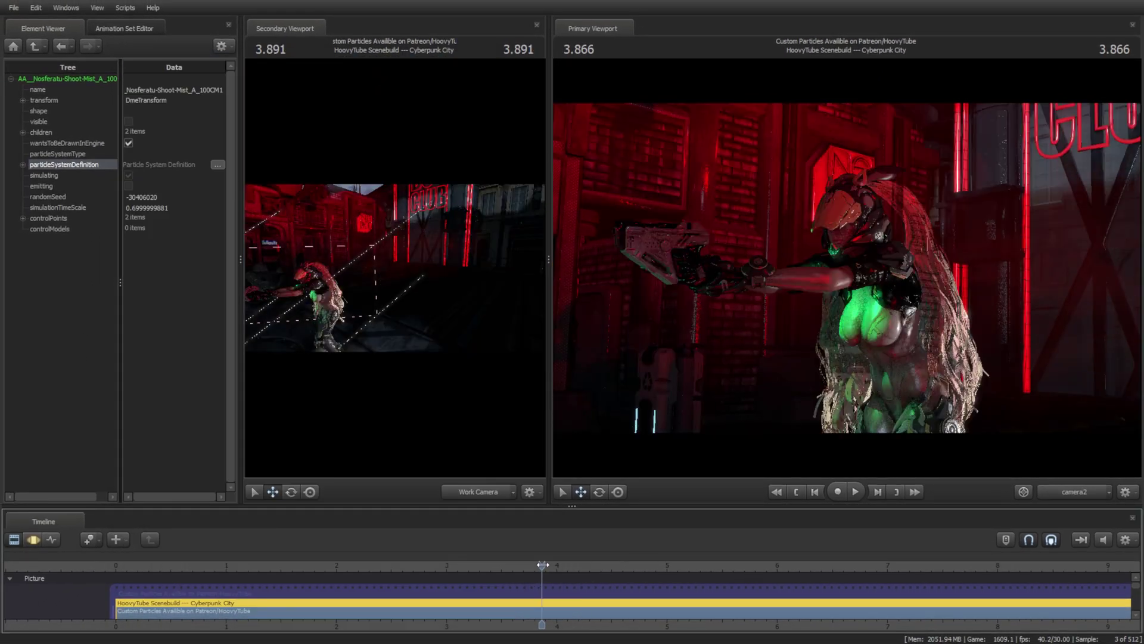
pyautogui.click(542, 563)
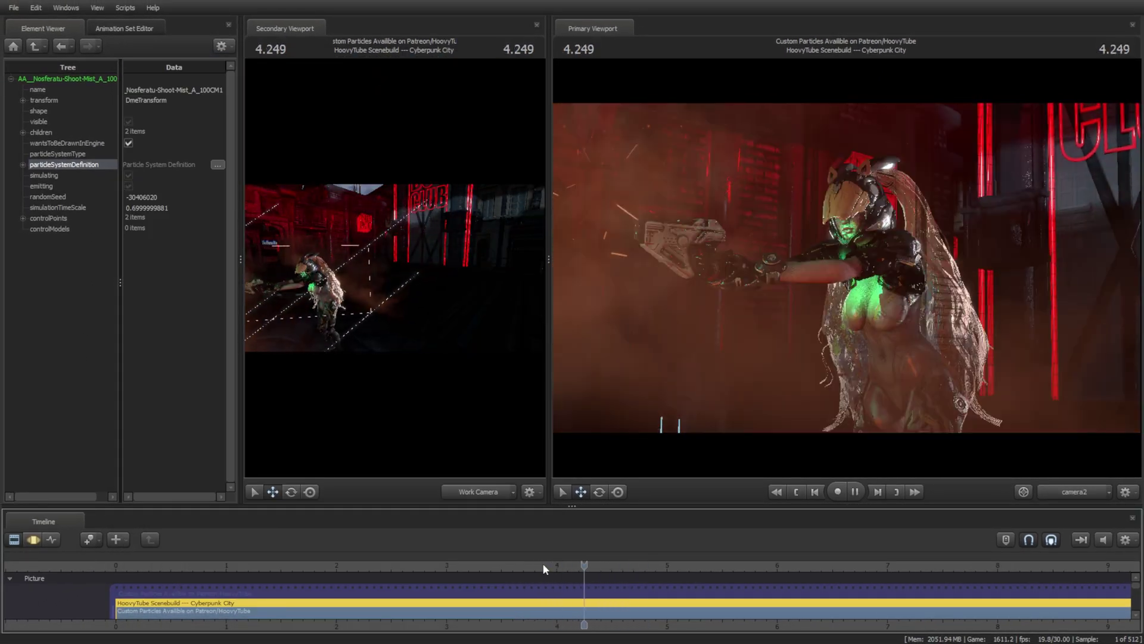
pyautogui.press('space')
pyautogui.click(542, 563)
pyautogui.press('space')
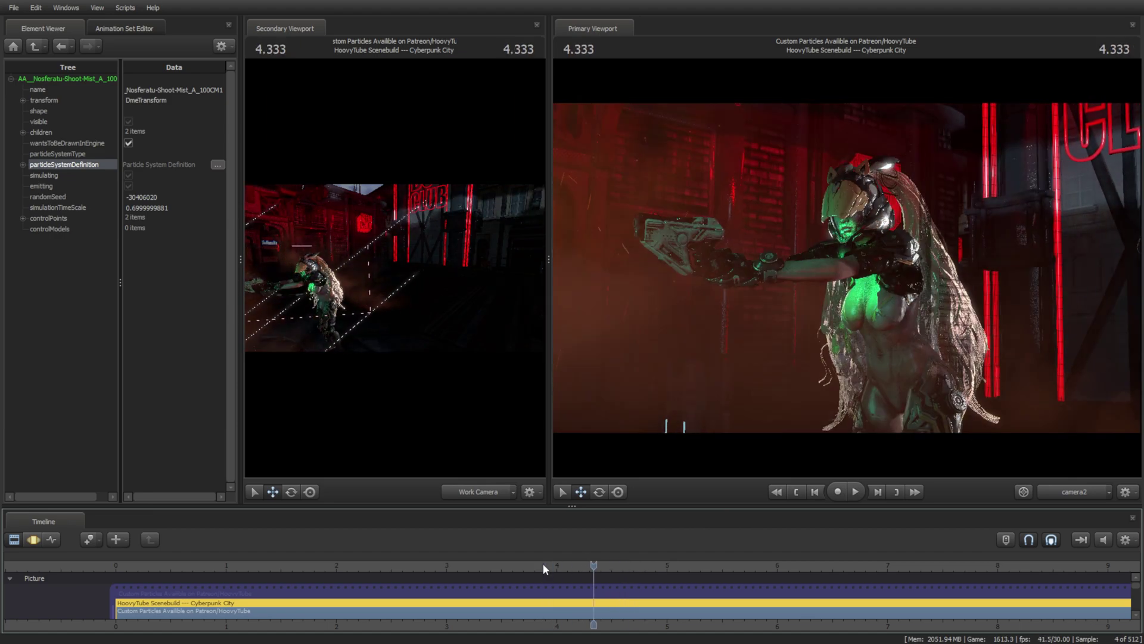
pyautogui.click(543, 563)
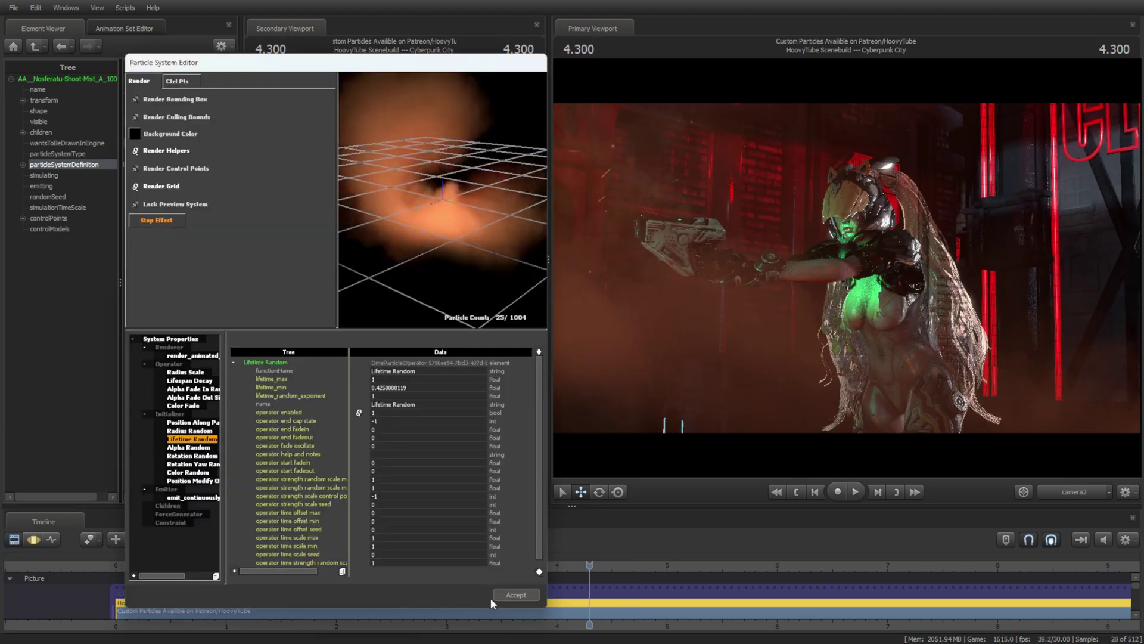
pyautogui.click(491, 598)
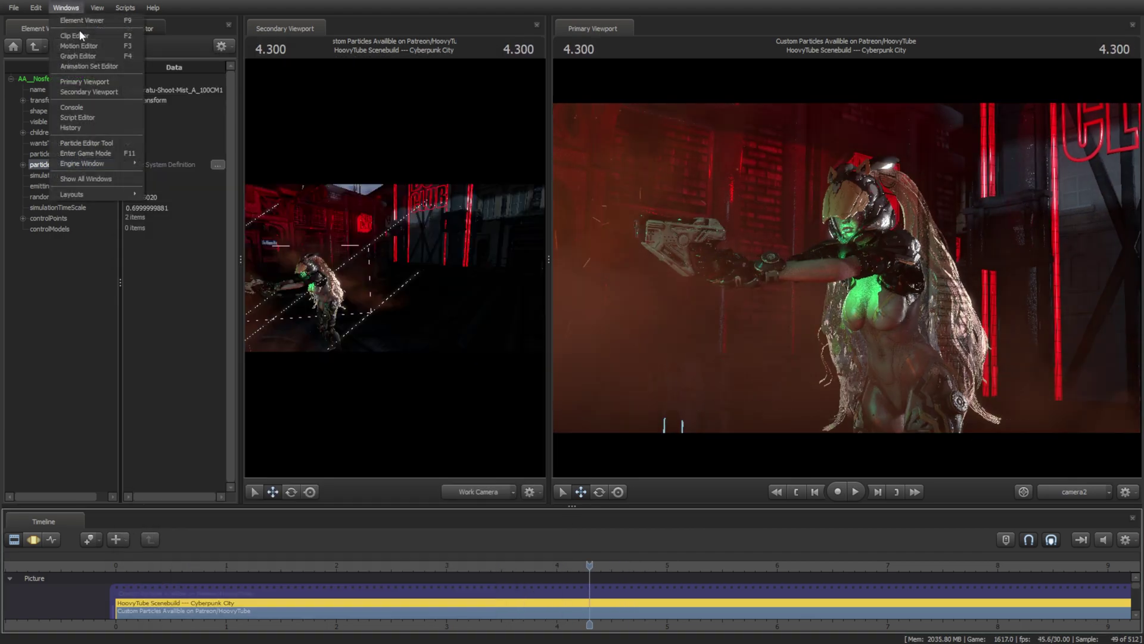
# Add a Position Modify Offset Random initializer to the mist particle system
pyautogui.click(89, 144)
pyautogui.rightClick(44, 421)
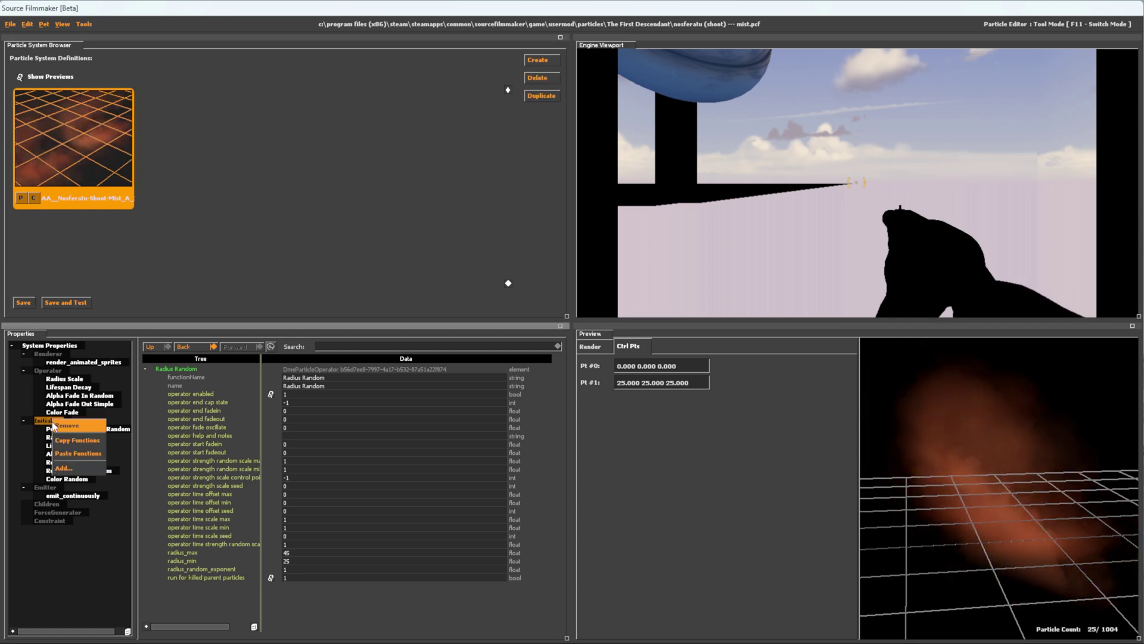
pyautogui.click(66, 468)
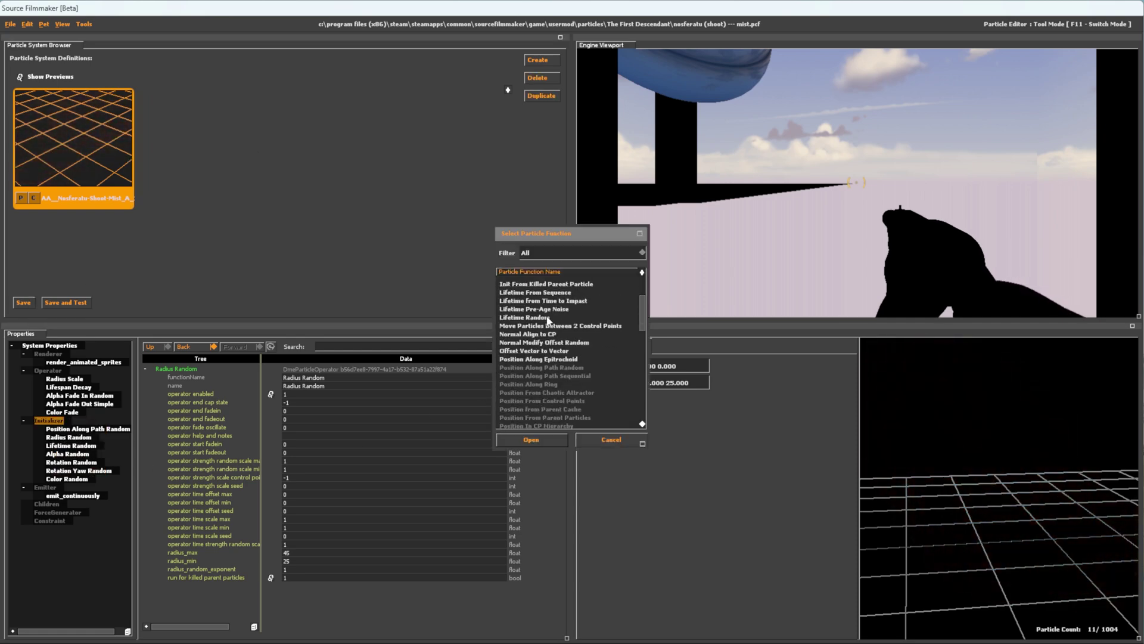
pyautogui.doubleClick(552, 310)
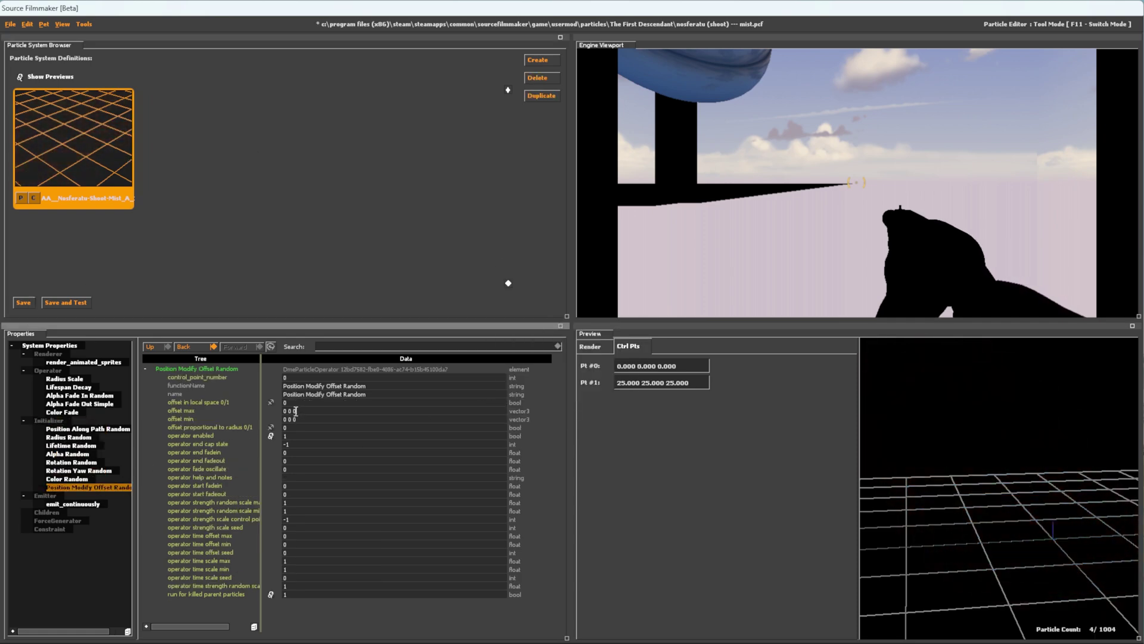
# Set the Color Random colours to orange-red 255 54 0 and 246 59 1, then save the system
pyautogui.click(114, 363)
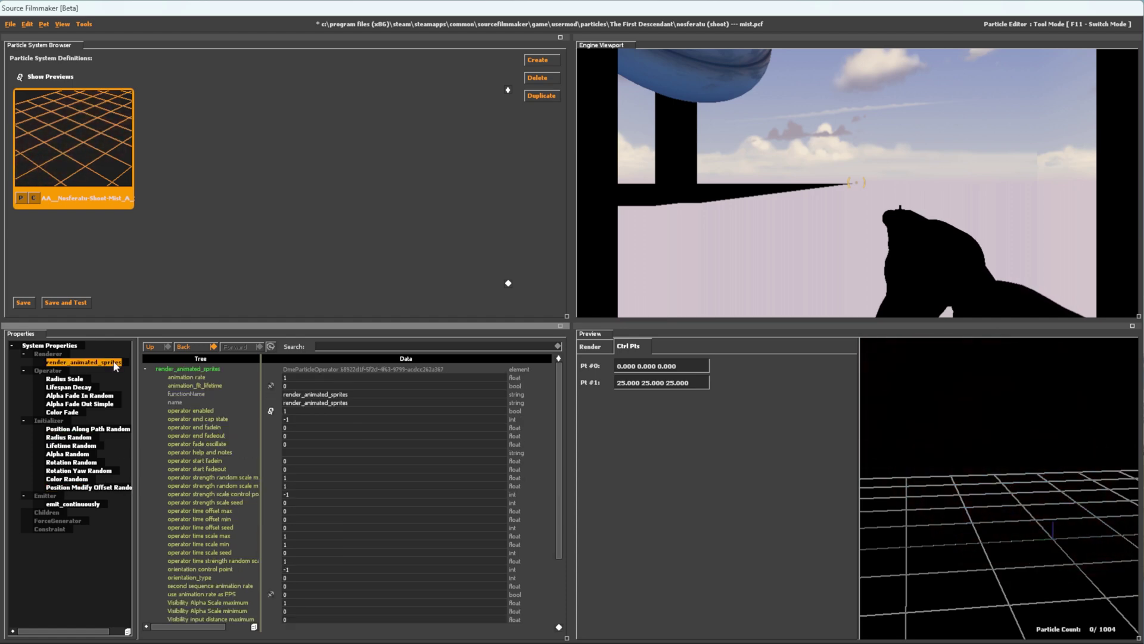
pyautogui.click(71, 445)
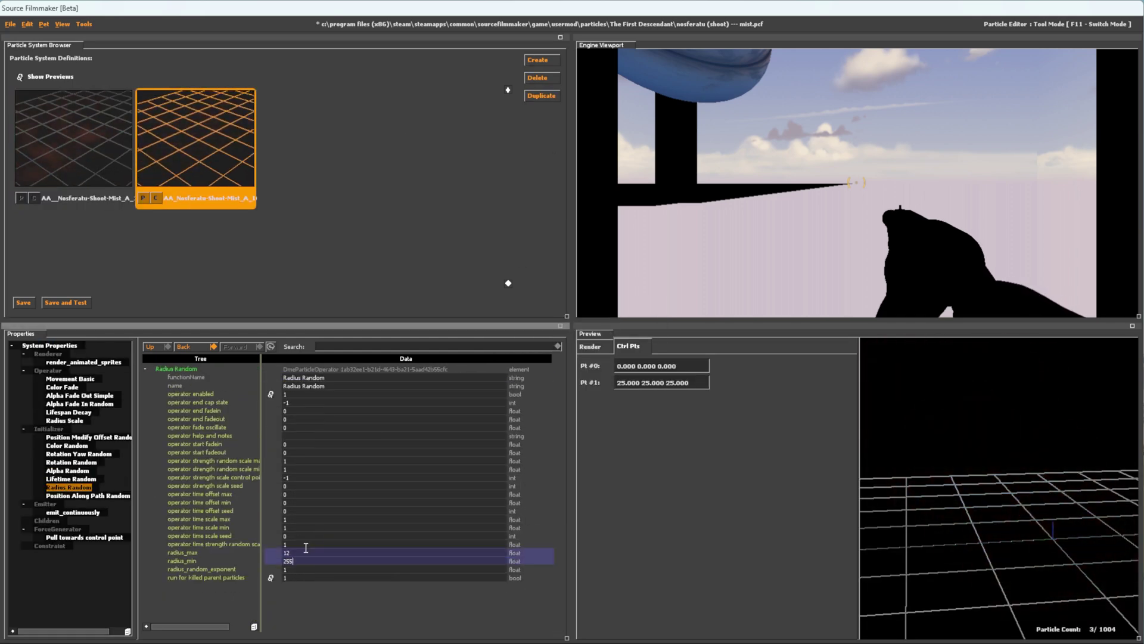
pyautogui.click(66, 445)
pyautogui.click(272, 386)
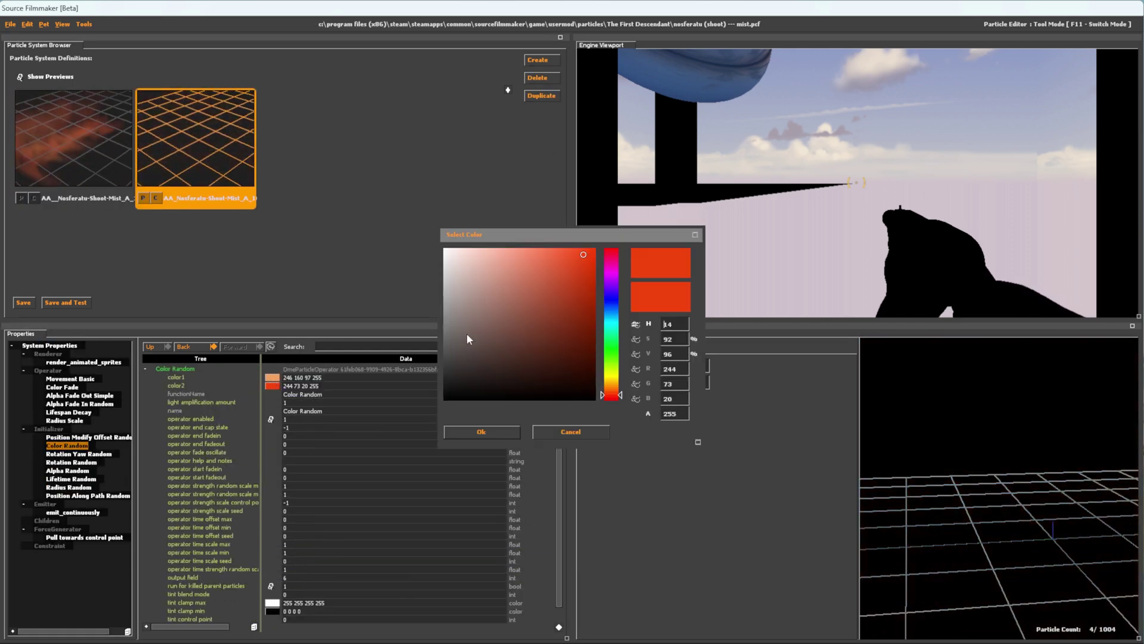
pyautogui.click(504, 437)
pyautogui.click(272, 377)
pyautogui.click(576, 258)
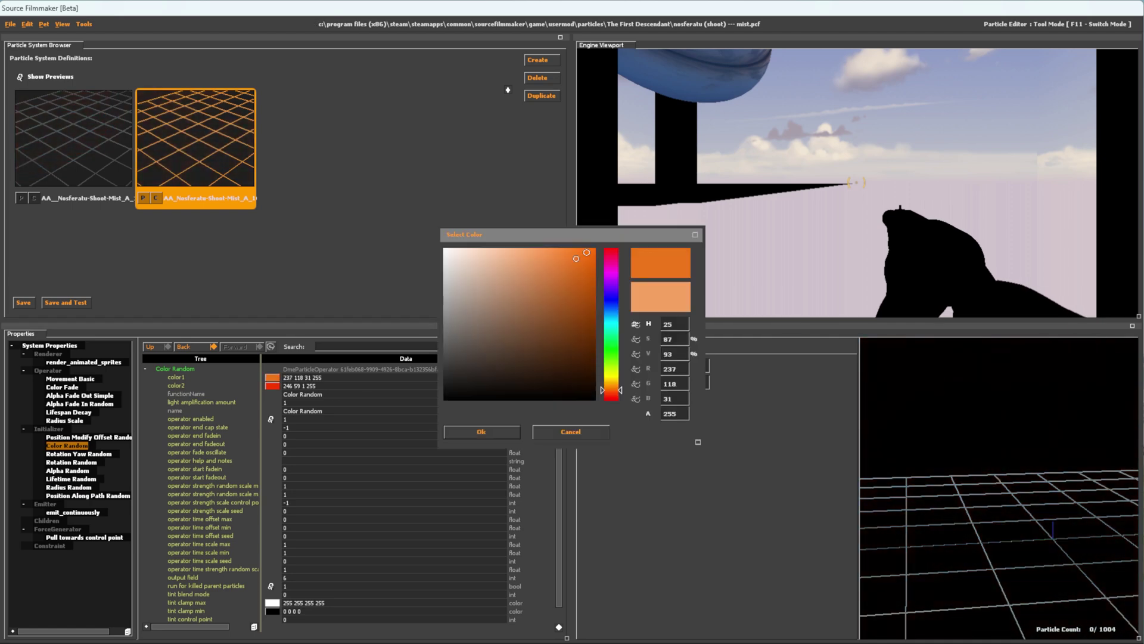
pyautogui.click(505, 432)
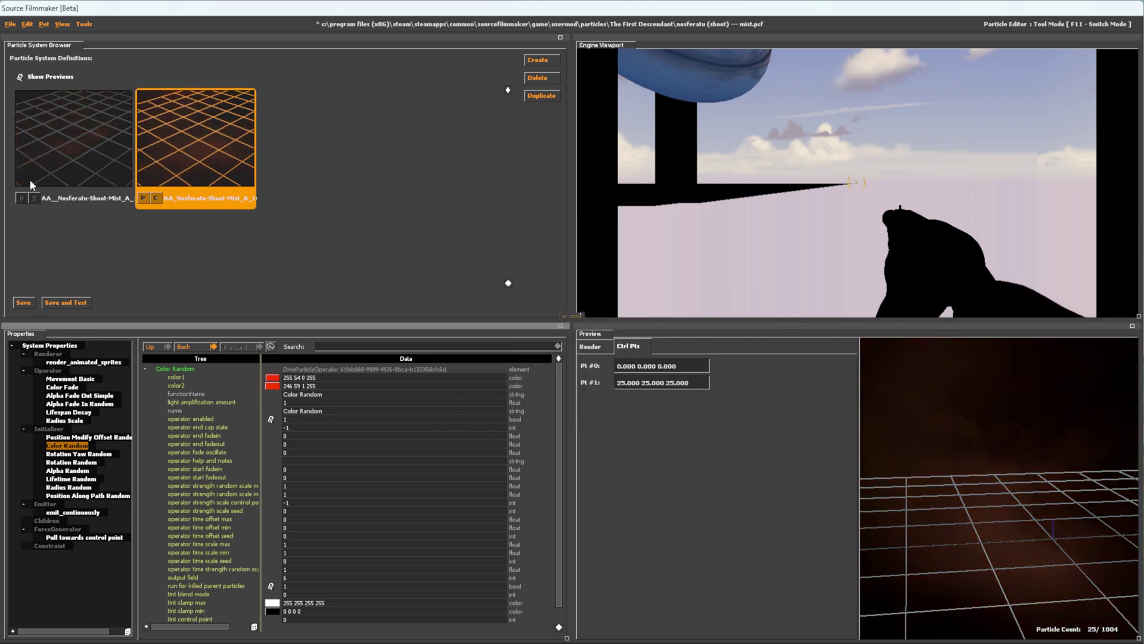
pyautogui.click(24, 303)
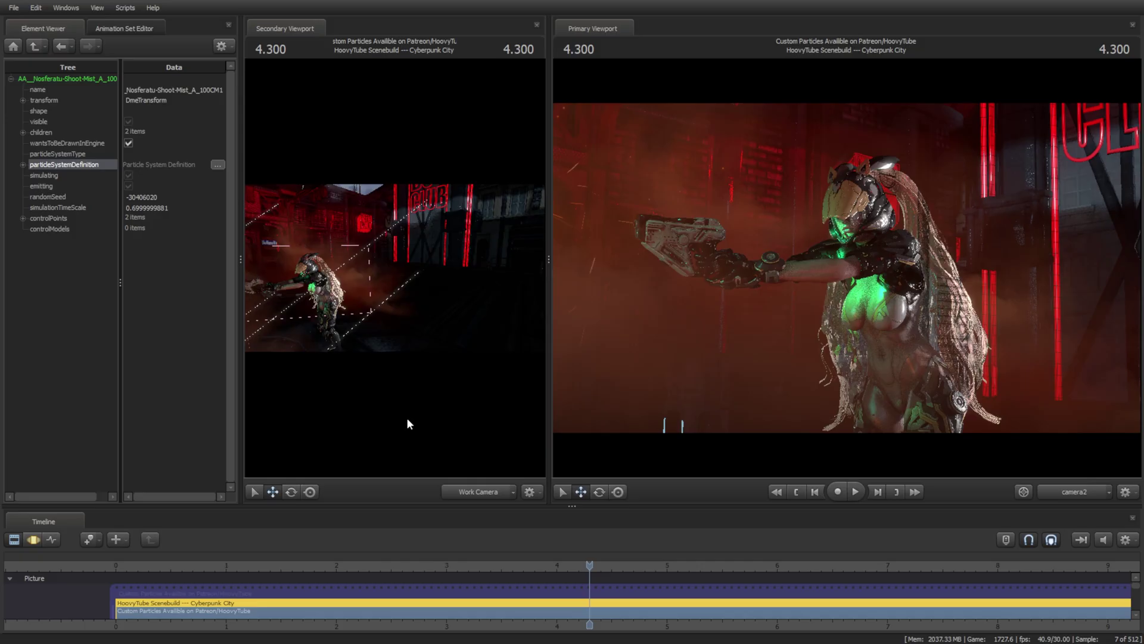
# Play back the shot around the 7.5 s gunshot to watch the red-orange mist billow
pyautogui.moveTo(560, 556)
pyautogui.mouseDown()
pyautogui.moveTo(590, 556)
pyautogui.moveTo(564, 555)
pyautogui.mouseUp()
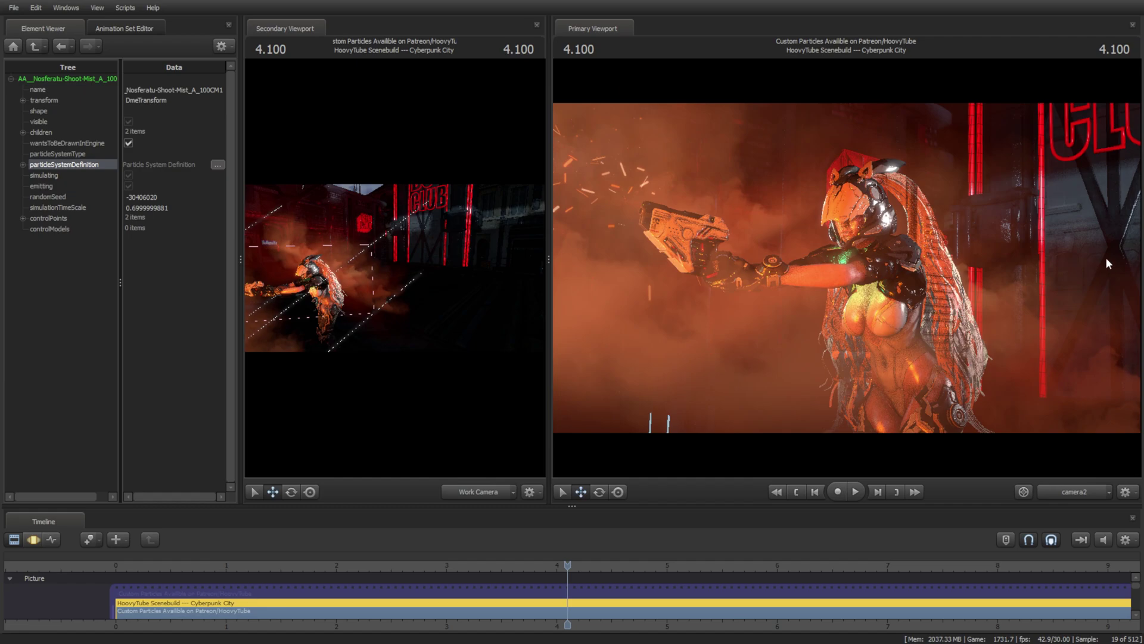
pyautogui.click(524, 559)
pyautogui.press('space')
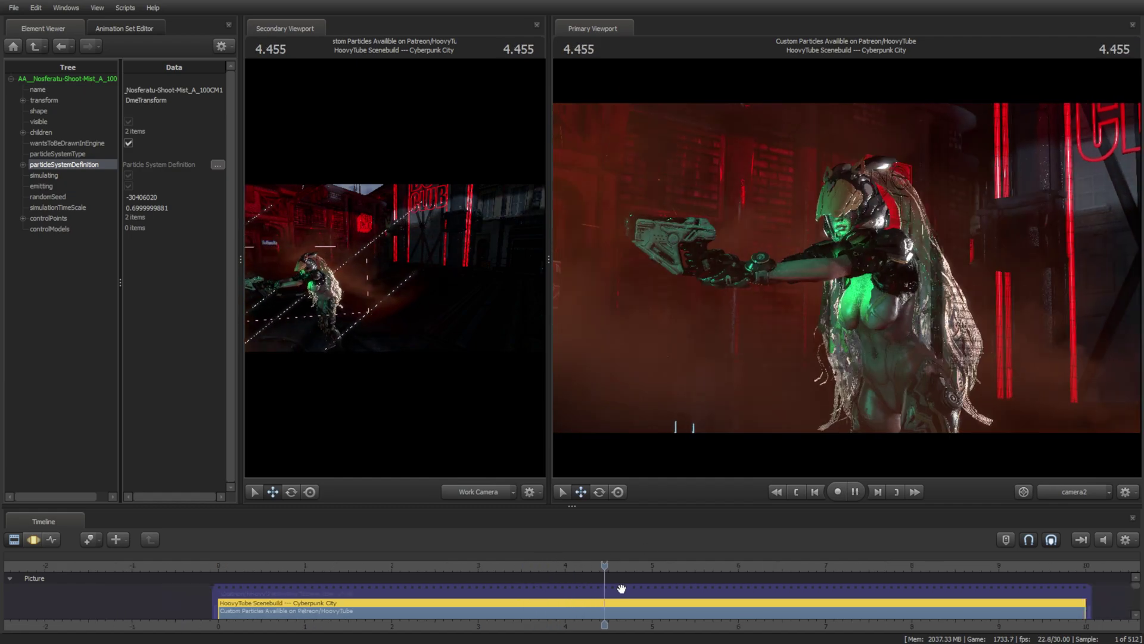
pyautogui.scroll(-3, 643, 592)
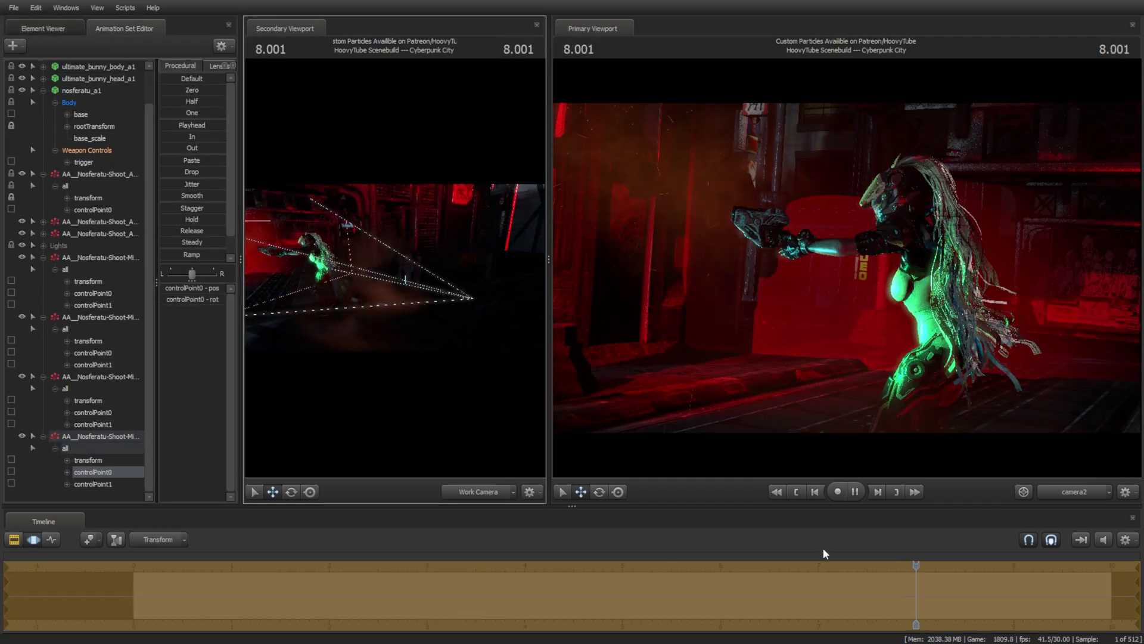
pyautogui.click(825, 556)
pyautogui.click(824, 560)
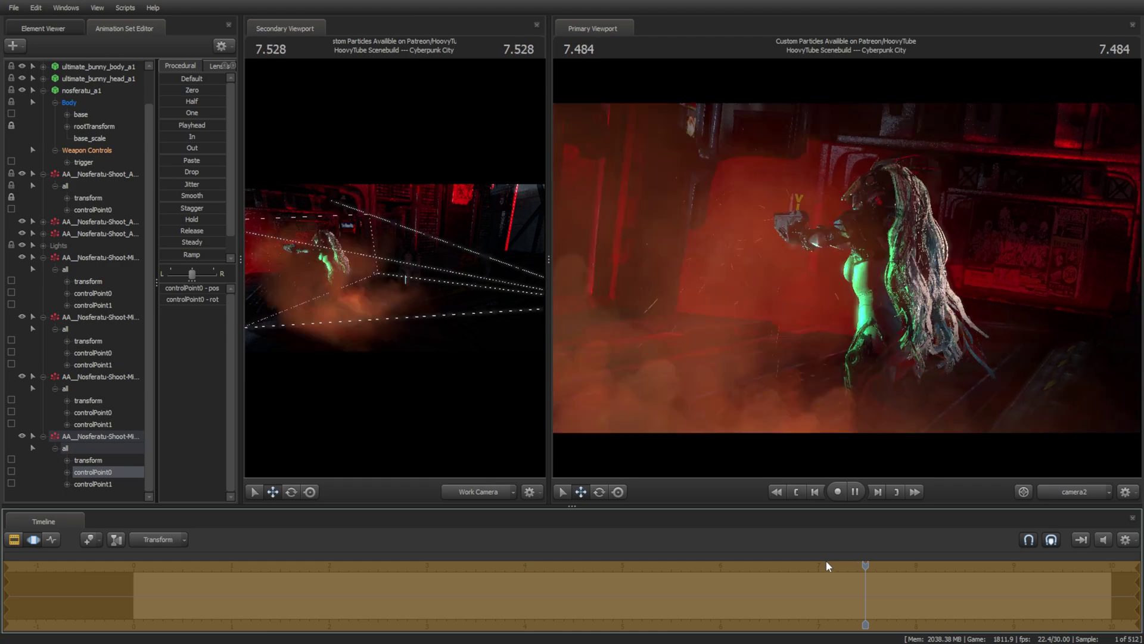